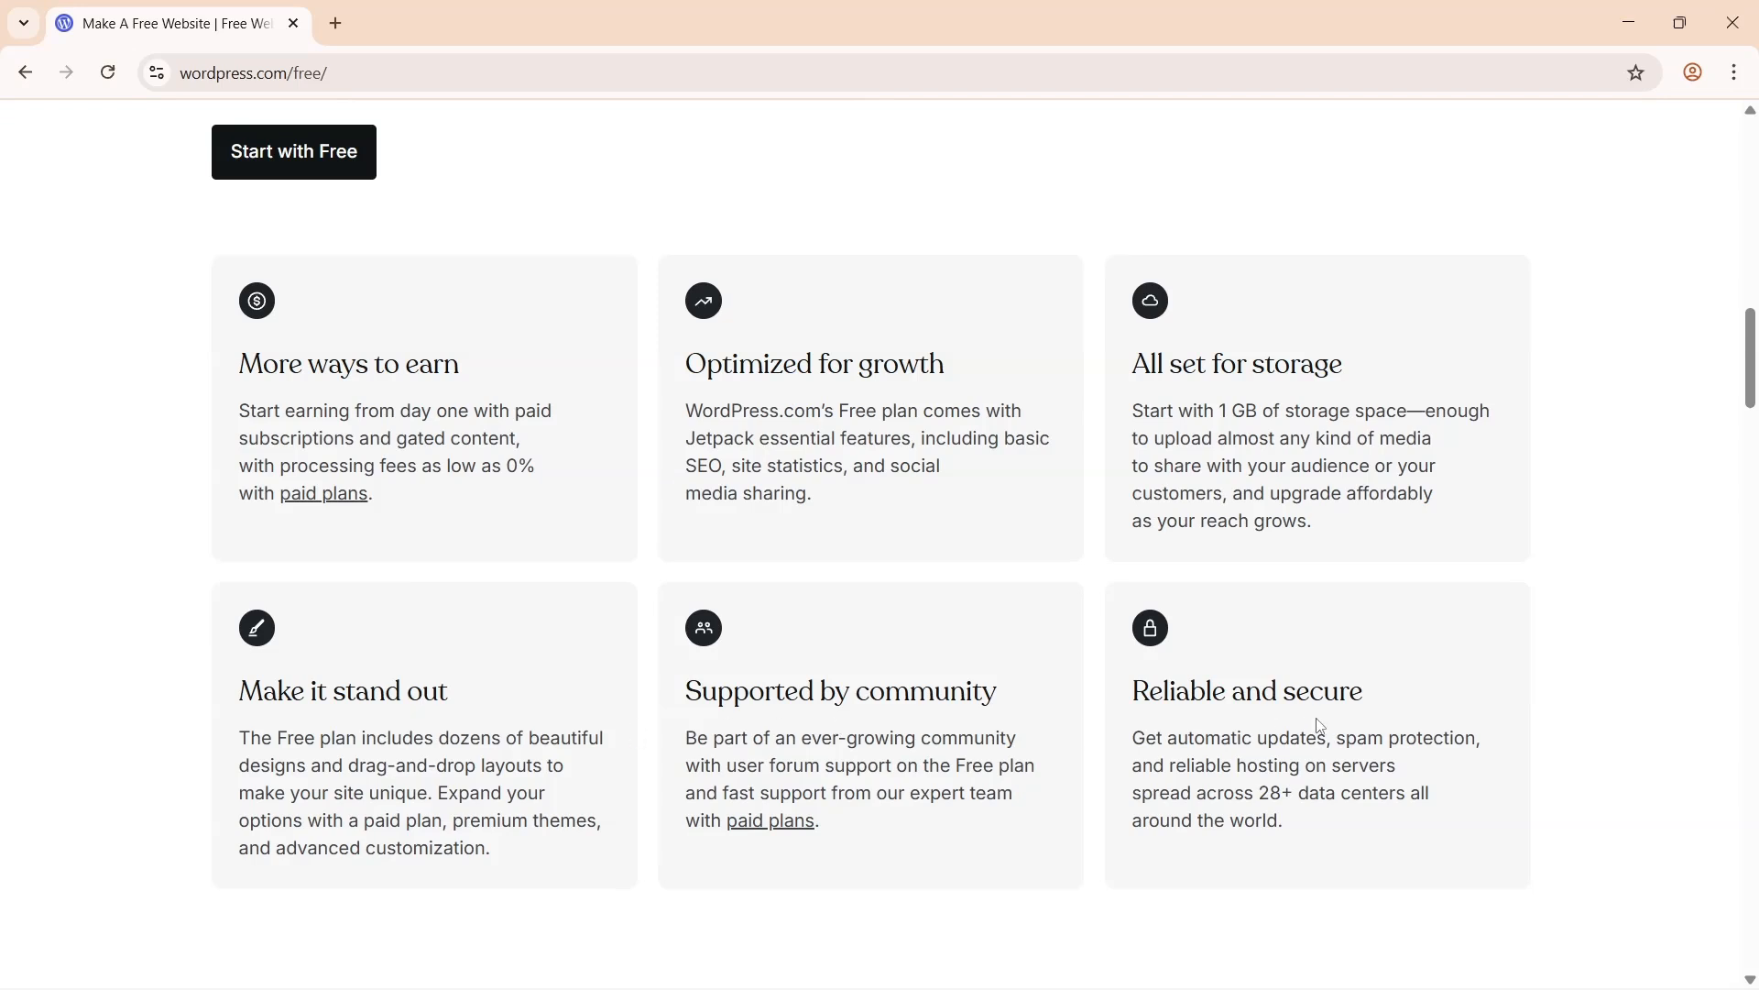
- Go to wordpress.com and bring up the Plans & Pricing page
{"action": "scroll", "coordinate": [1319, 726], "scroll_direction": "up", "scroll_amount": 5}
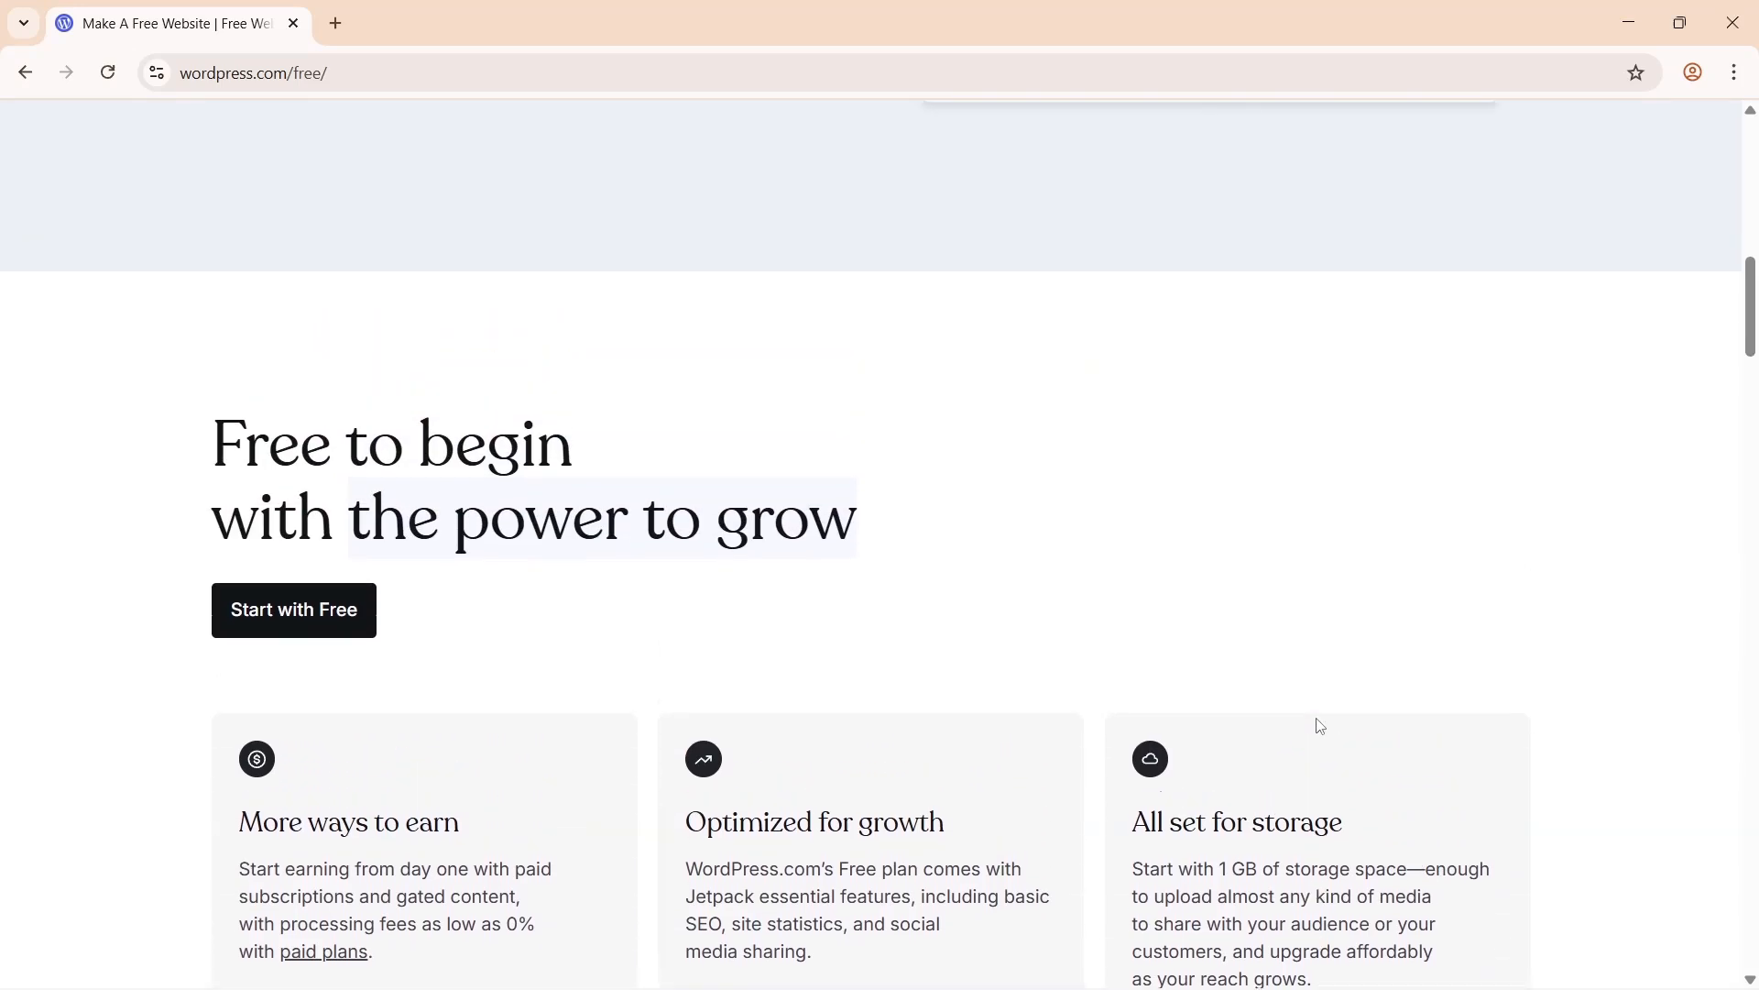
{"action": "scroll", "coordinate": [1319, 726], "scroll_direction": "up", "scroll_amount": 12}
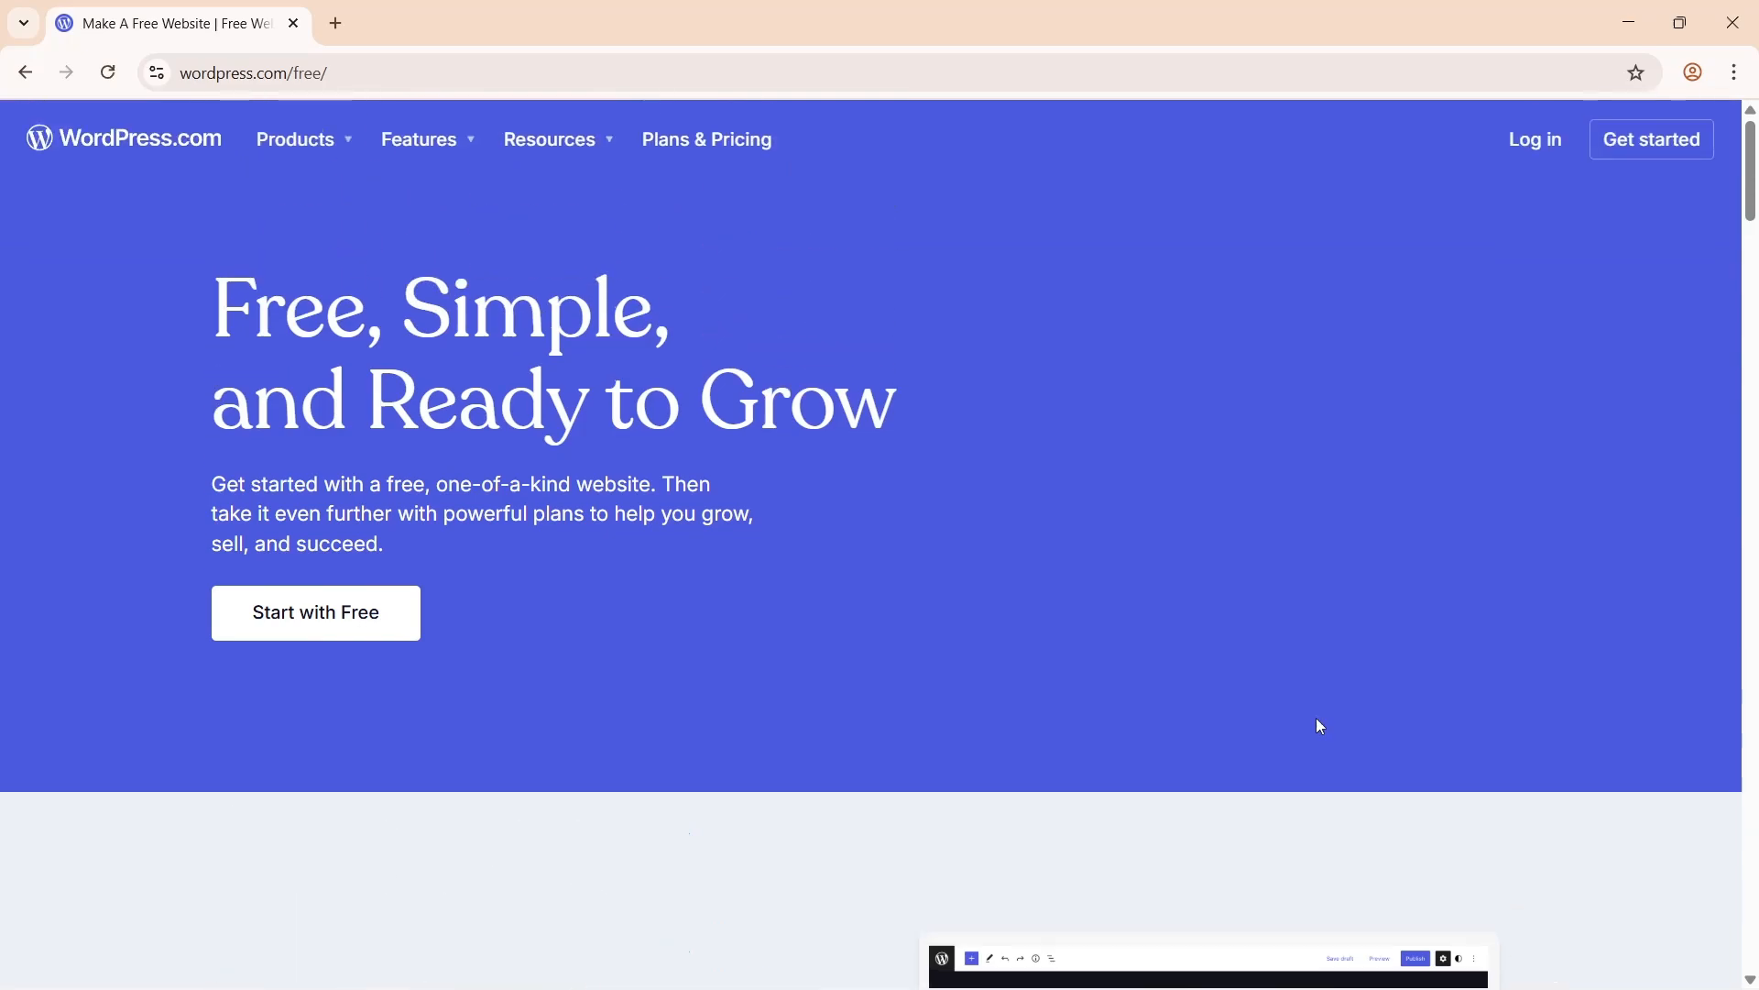
{"action": "scroll", "coordinate": [1320, 726], "scroll_direction": "down", "scroll_amount": 15}
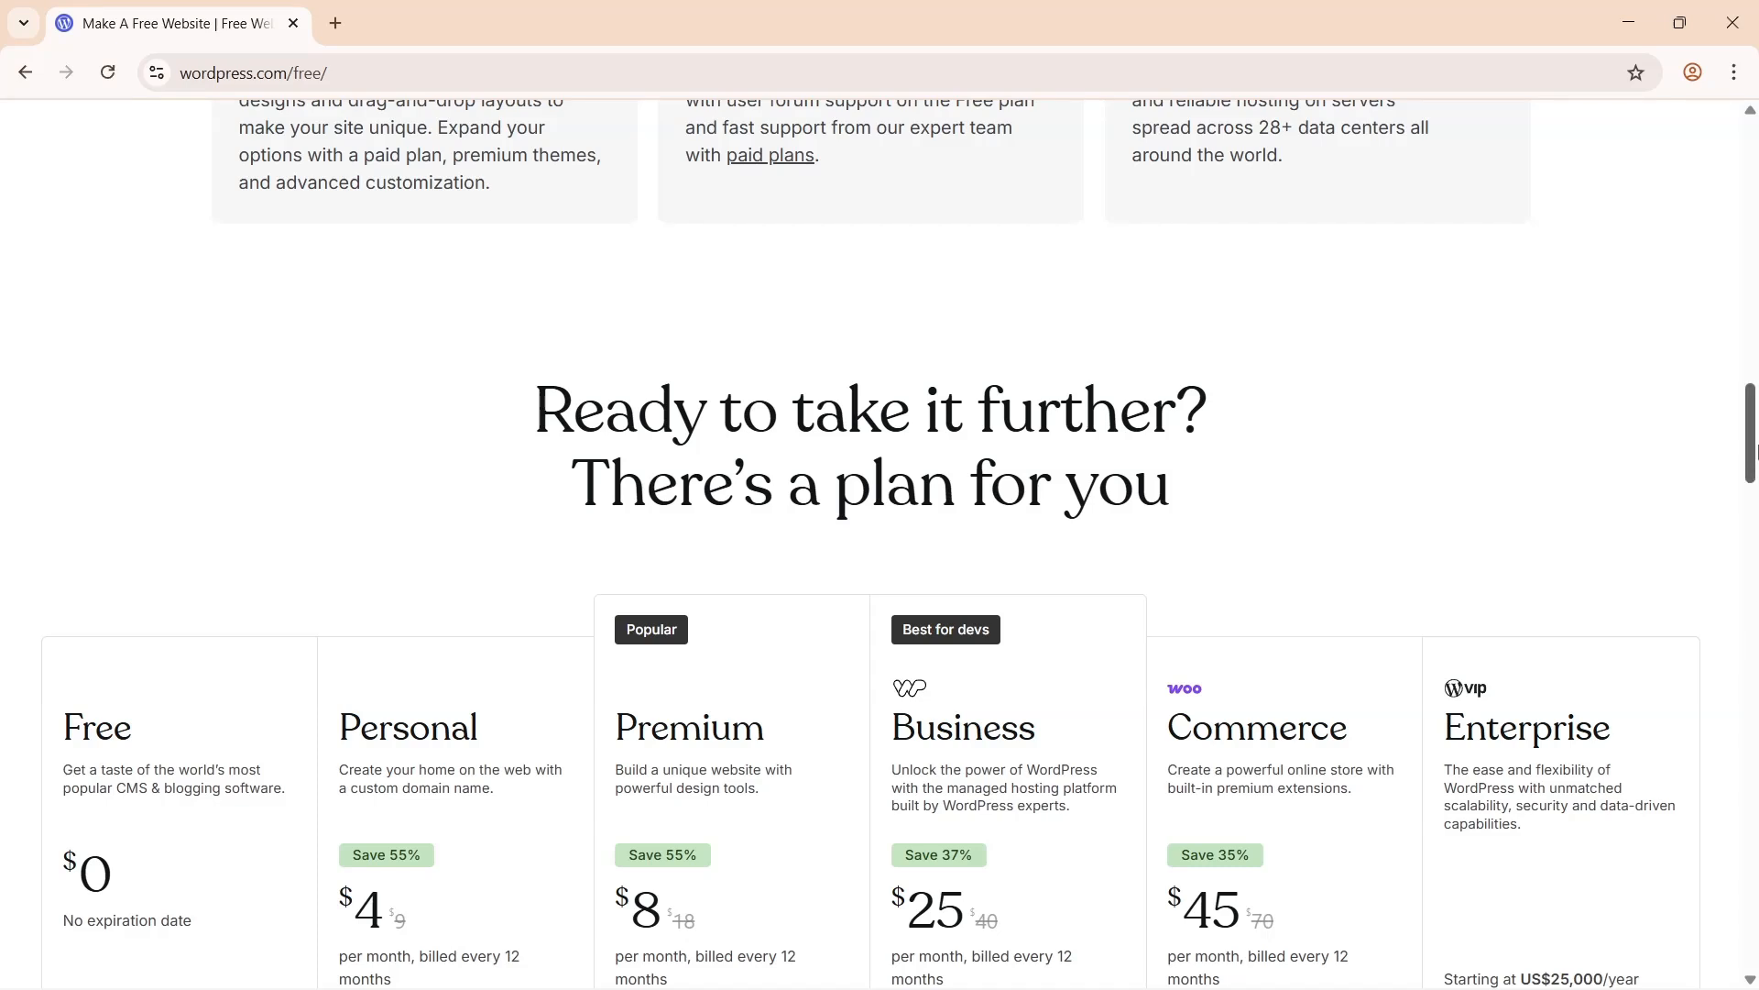
{"action": "left_click_drag", "start_coordinate": [1755, 449], "coordinate": [1755, 473]}
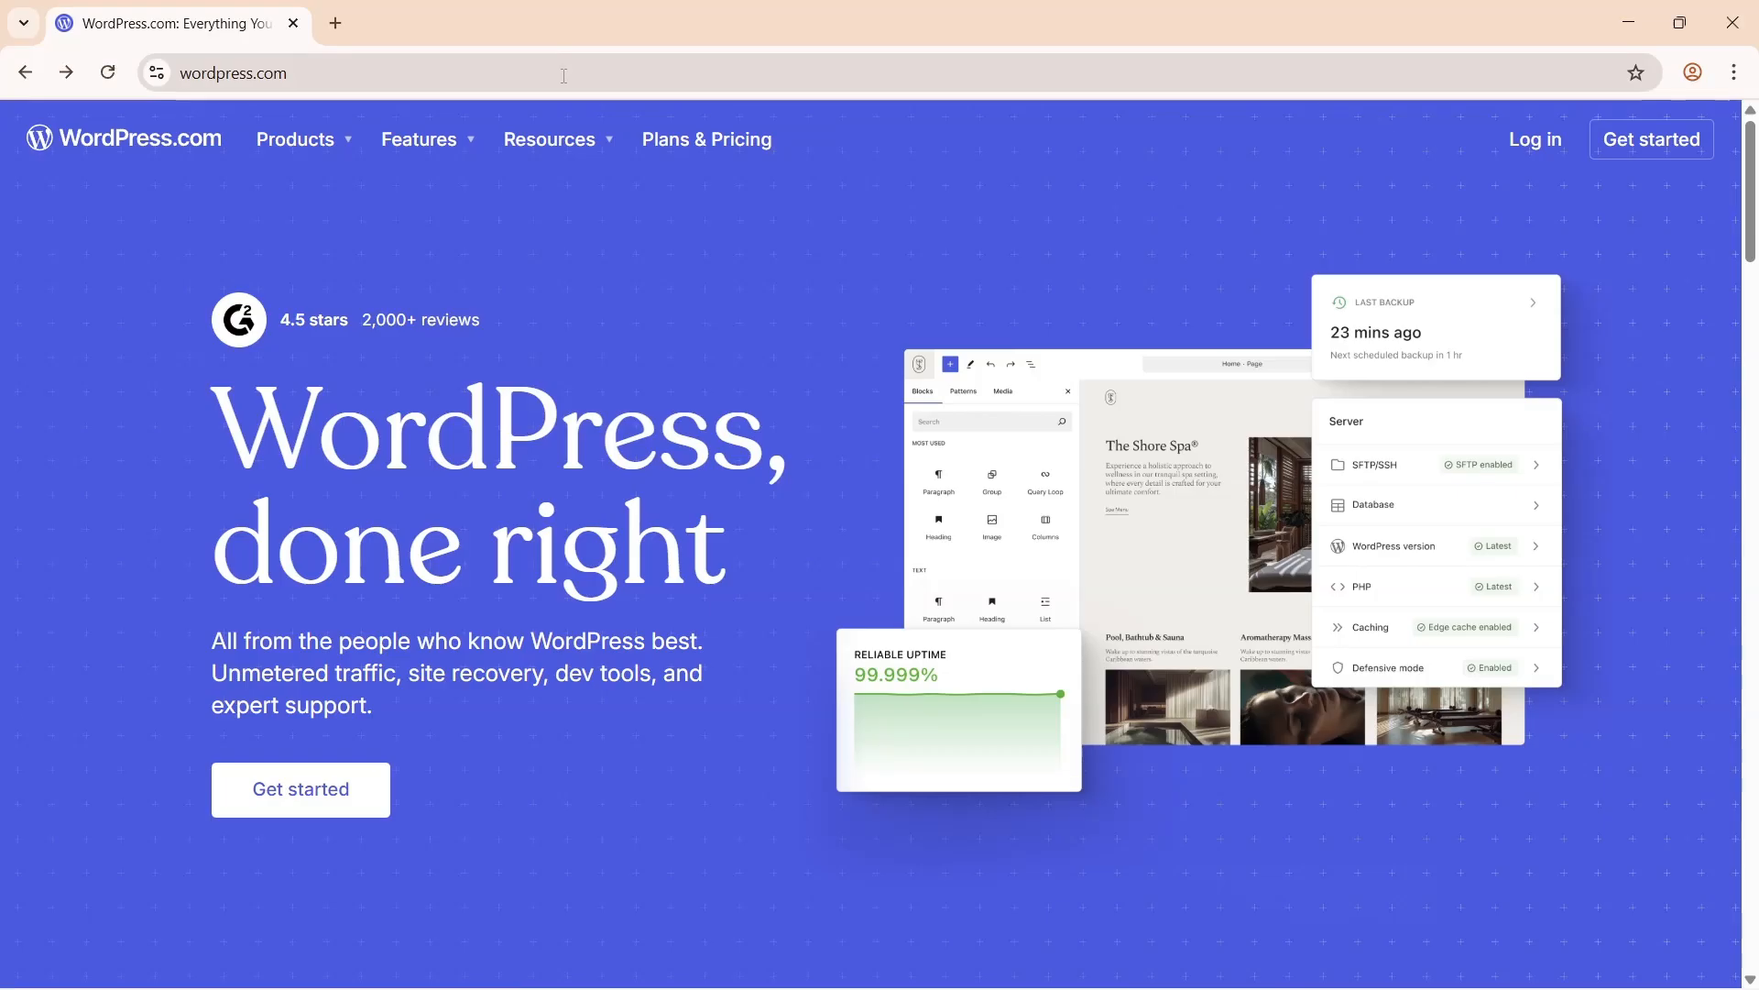
{"action": "key", "text": "ctrl+l"}
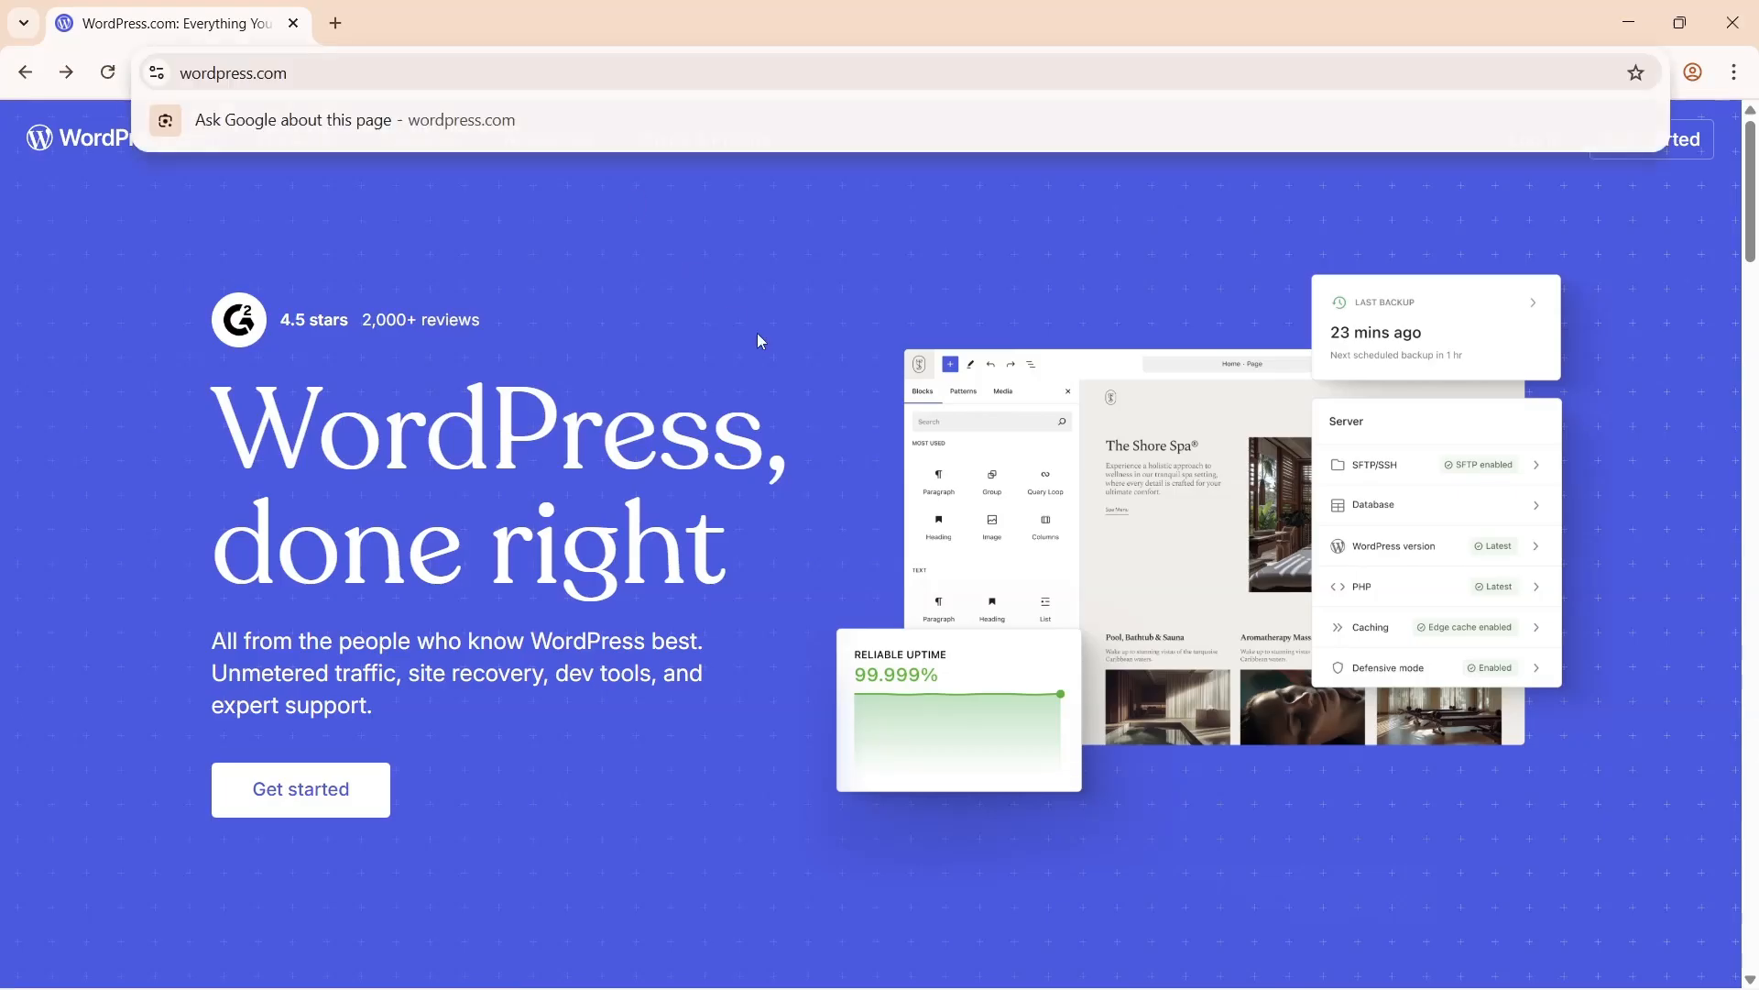
{"action": "left_click", "coordinate": [759, 341]}
{"action": "left_click", "coordinate": [706, 139]}
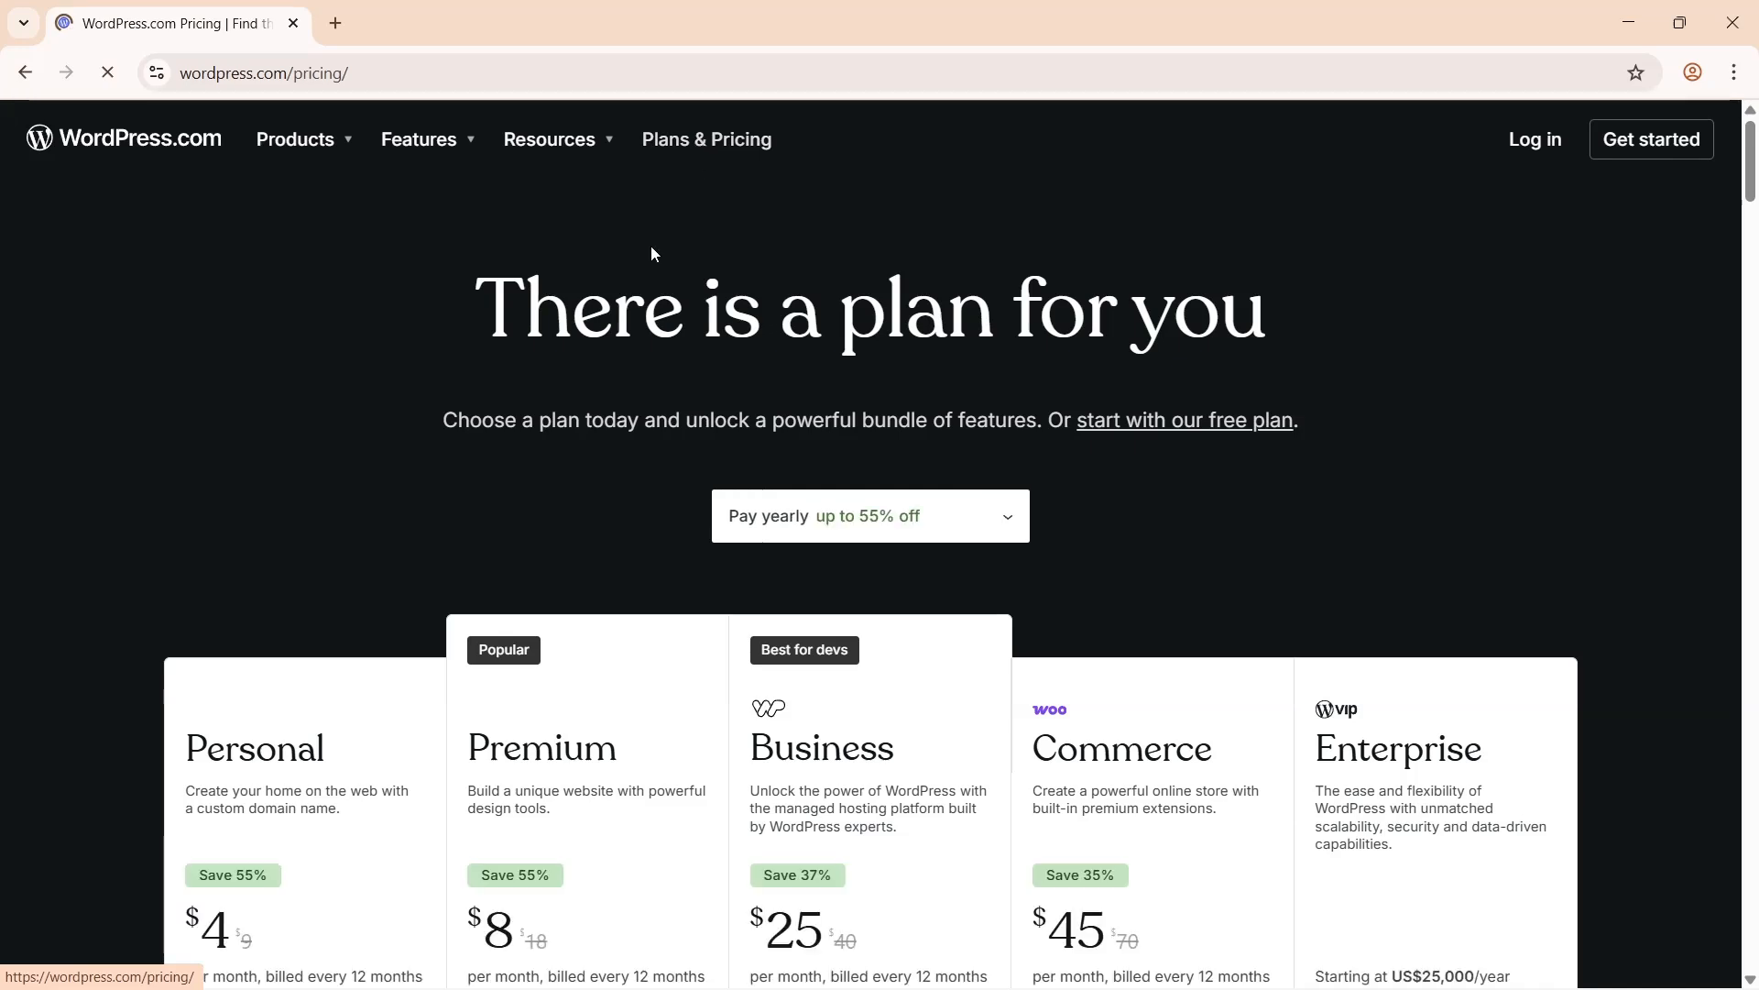
- Review the Personal plan card's name, billing terms and included features
{"action": "scroll", "coordinate": [570, 498], "scroll_direction": "down", "scroll_amount": 4}
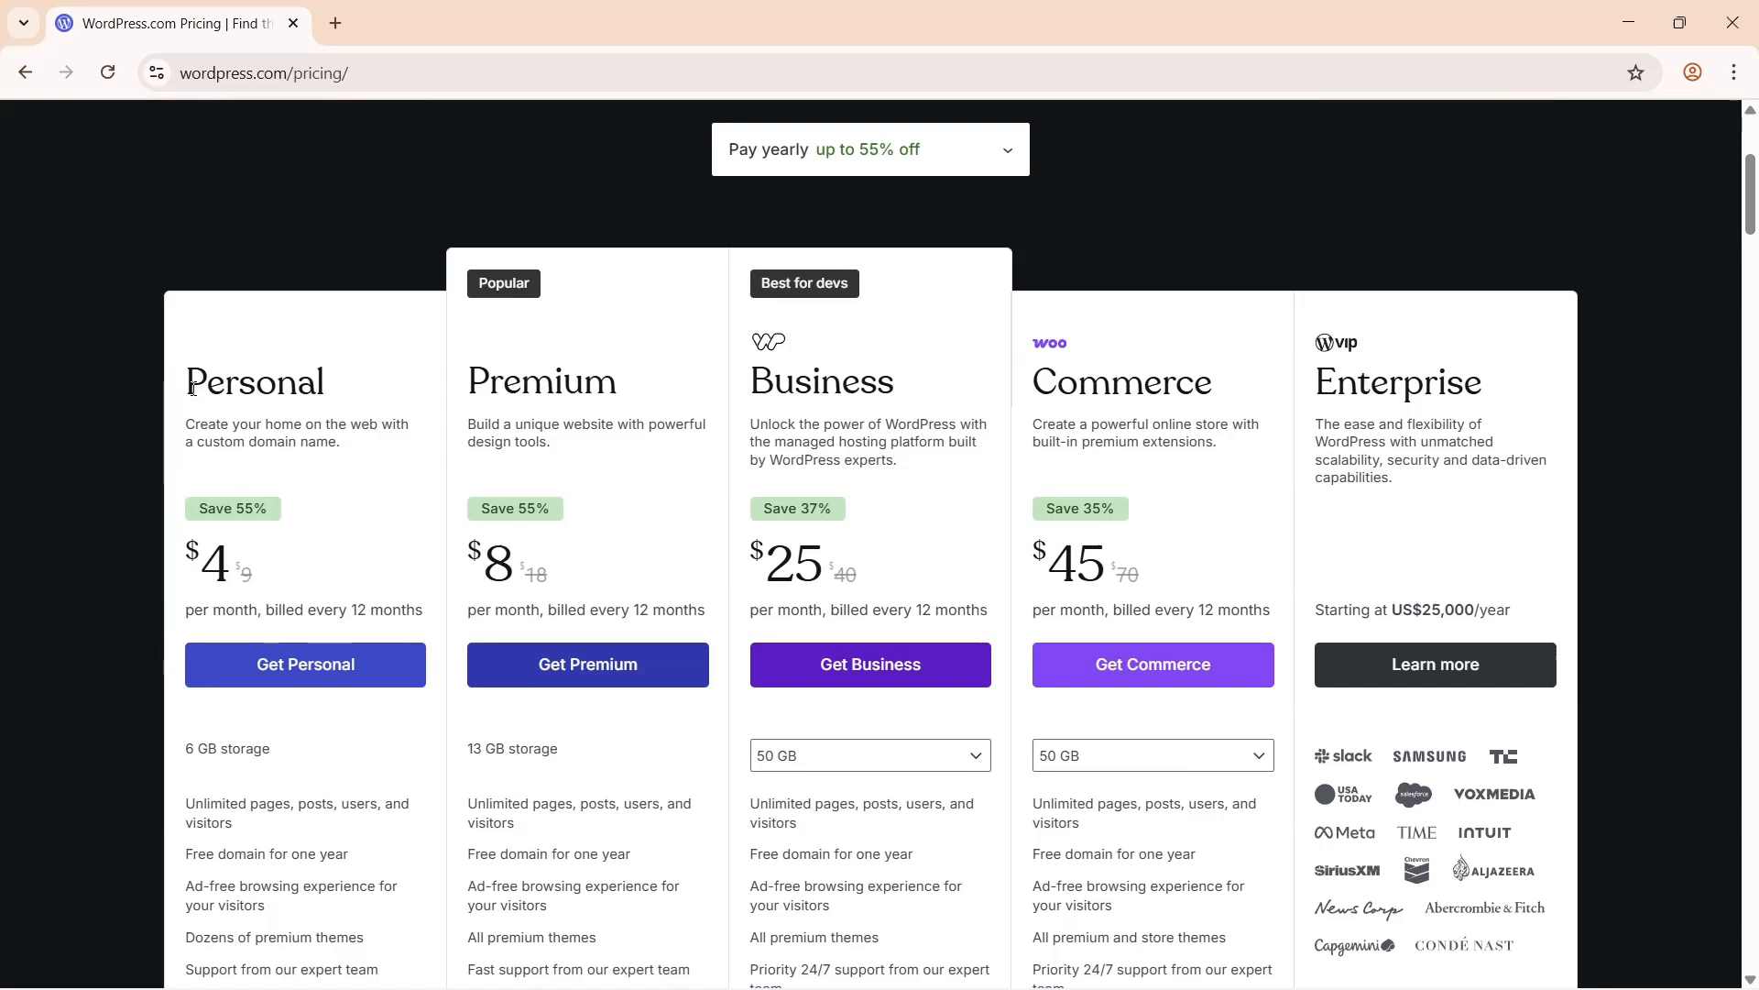
{"action": "left_click_drag", "start_coordinate": [192, 388], "coordinate": [363, 382]}
{"action": "left_click", "coordinate": [367, 381]}
{"action": "left_click_drag", "start_coordinate": [194, 617], "coordinate": [424, 612]}
{"action": "left_click", "coordinate": [429, 616]}
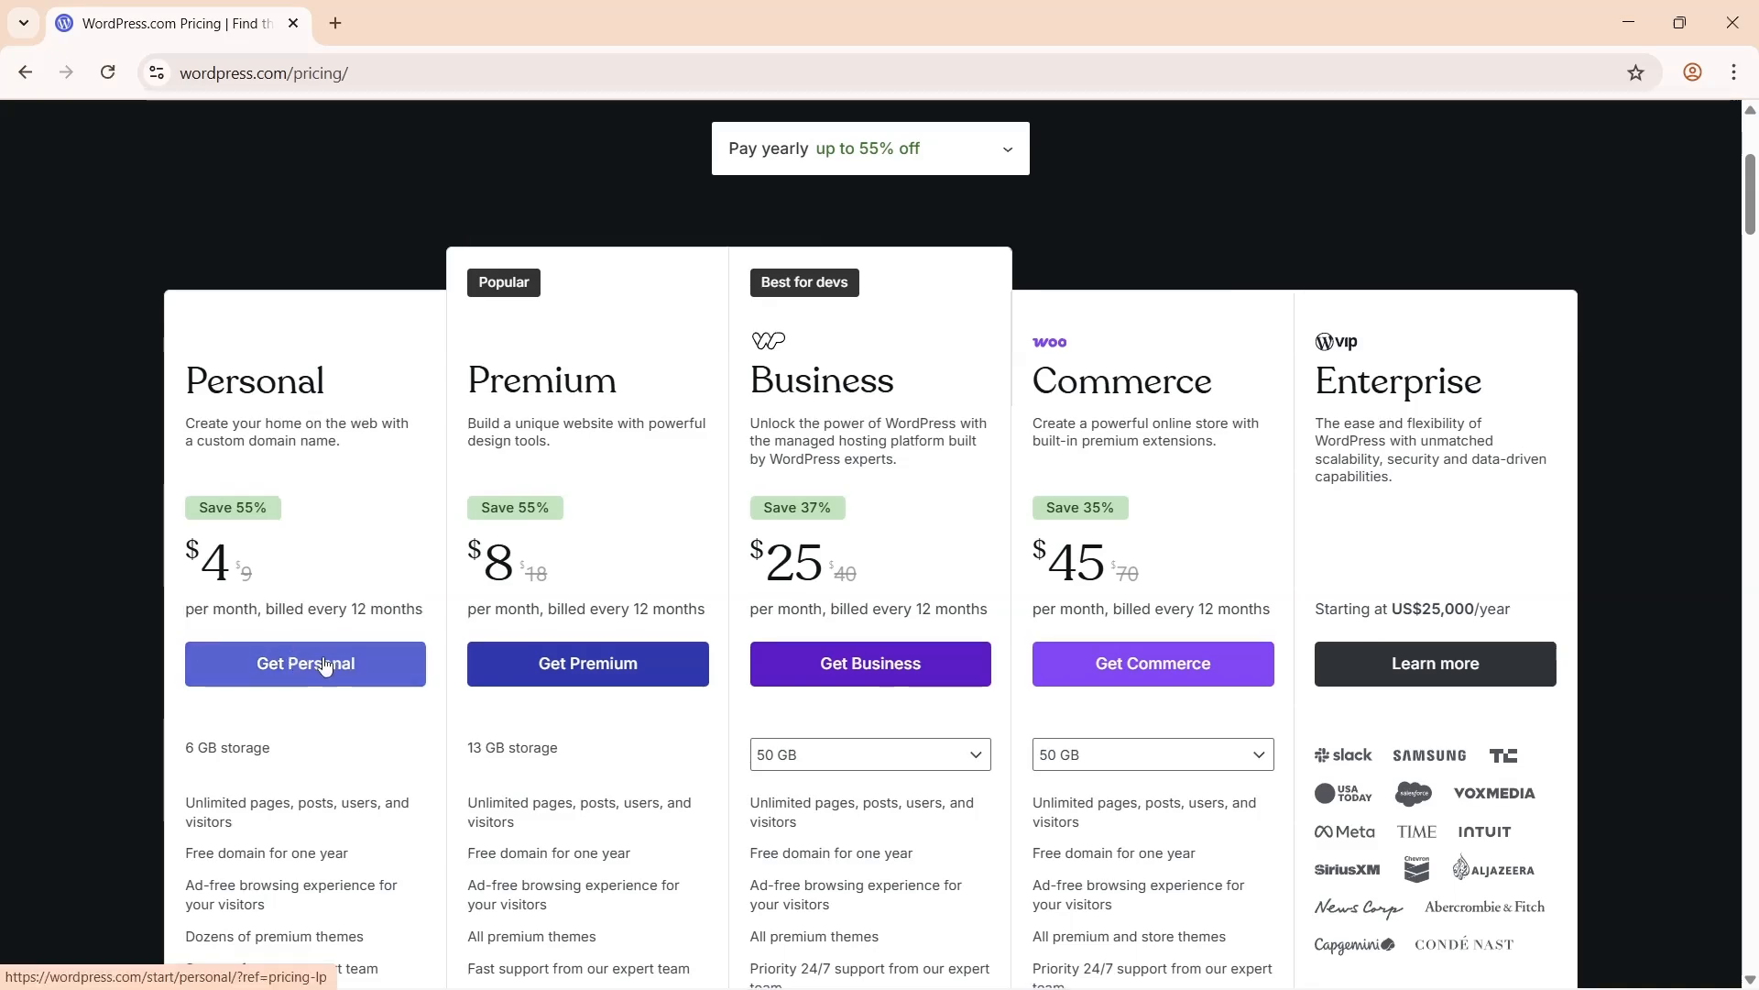
{"action": "scroll", "coordinate": [327, 662], "scroll_direction": "down", "scroll_amount": 1}
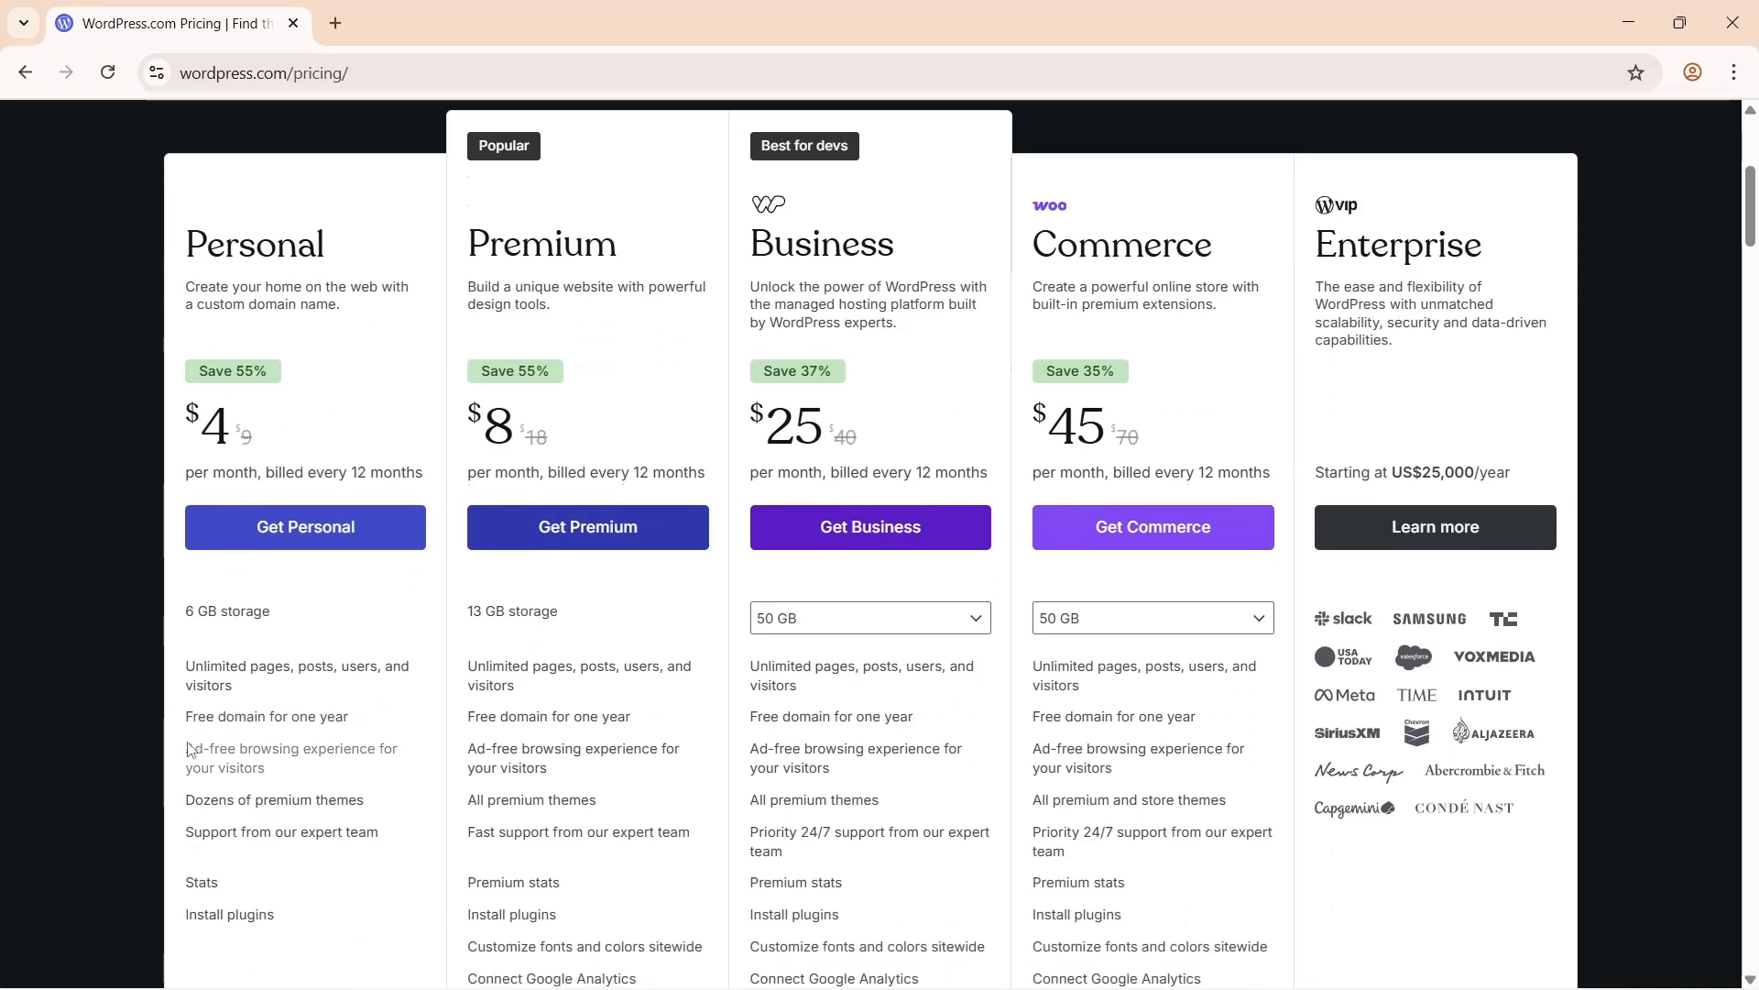
{"action": "mouse_move", "coordinate": [227, 749]}
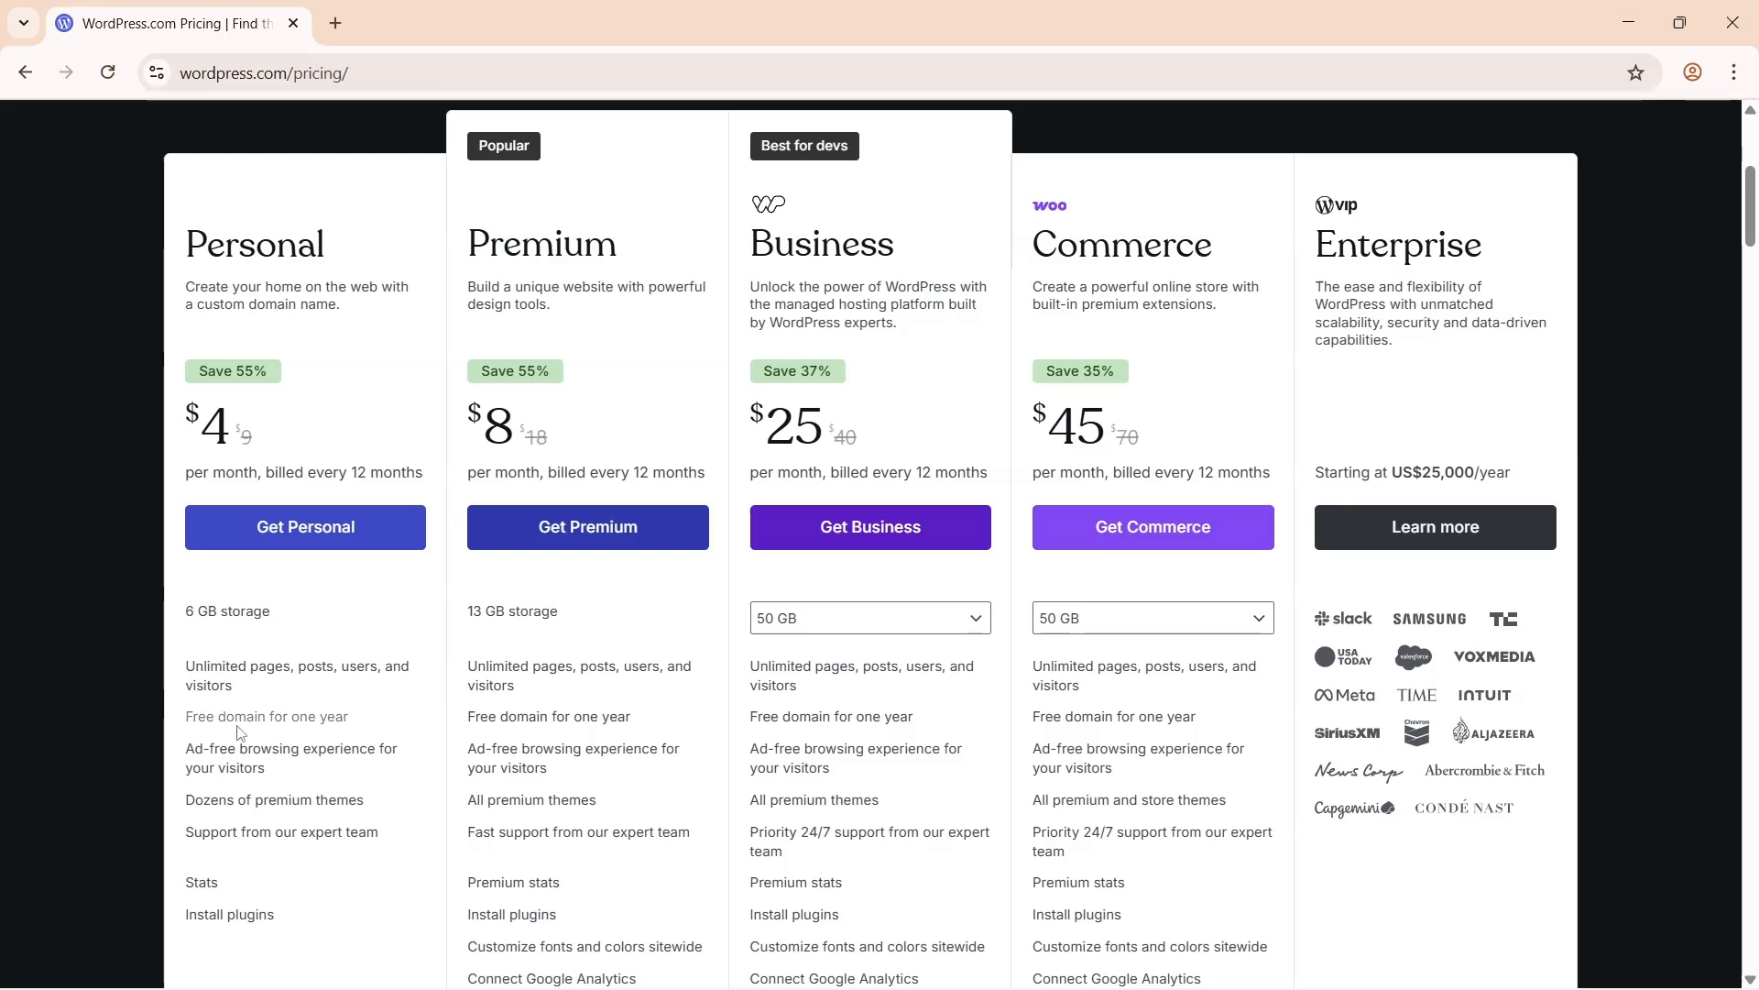
{"action": "mouse_move", "coordinate": [188, 720]}
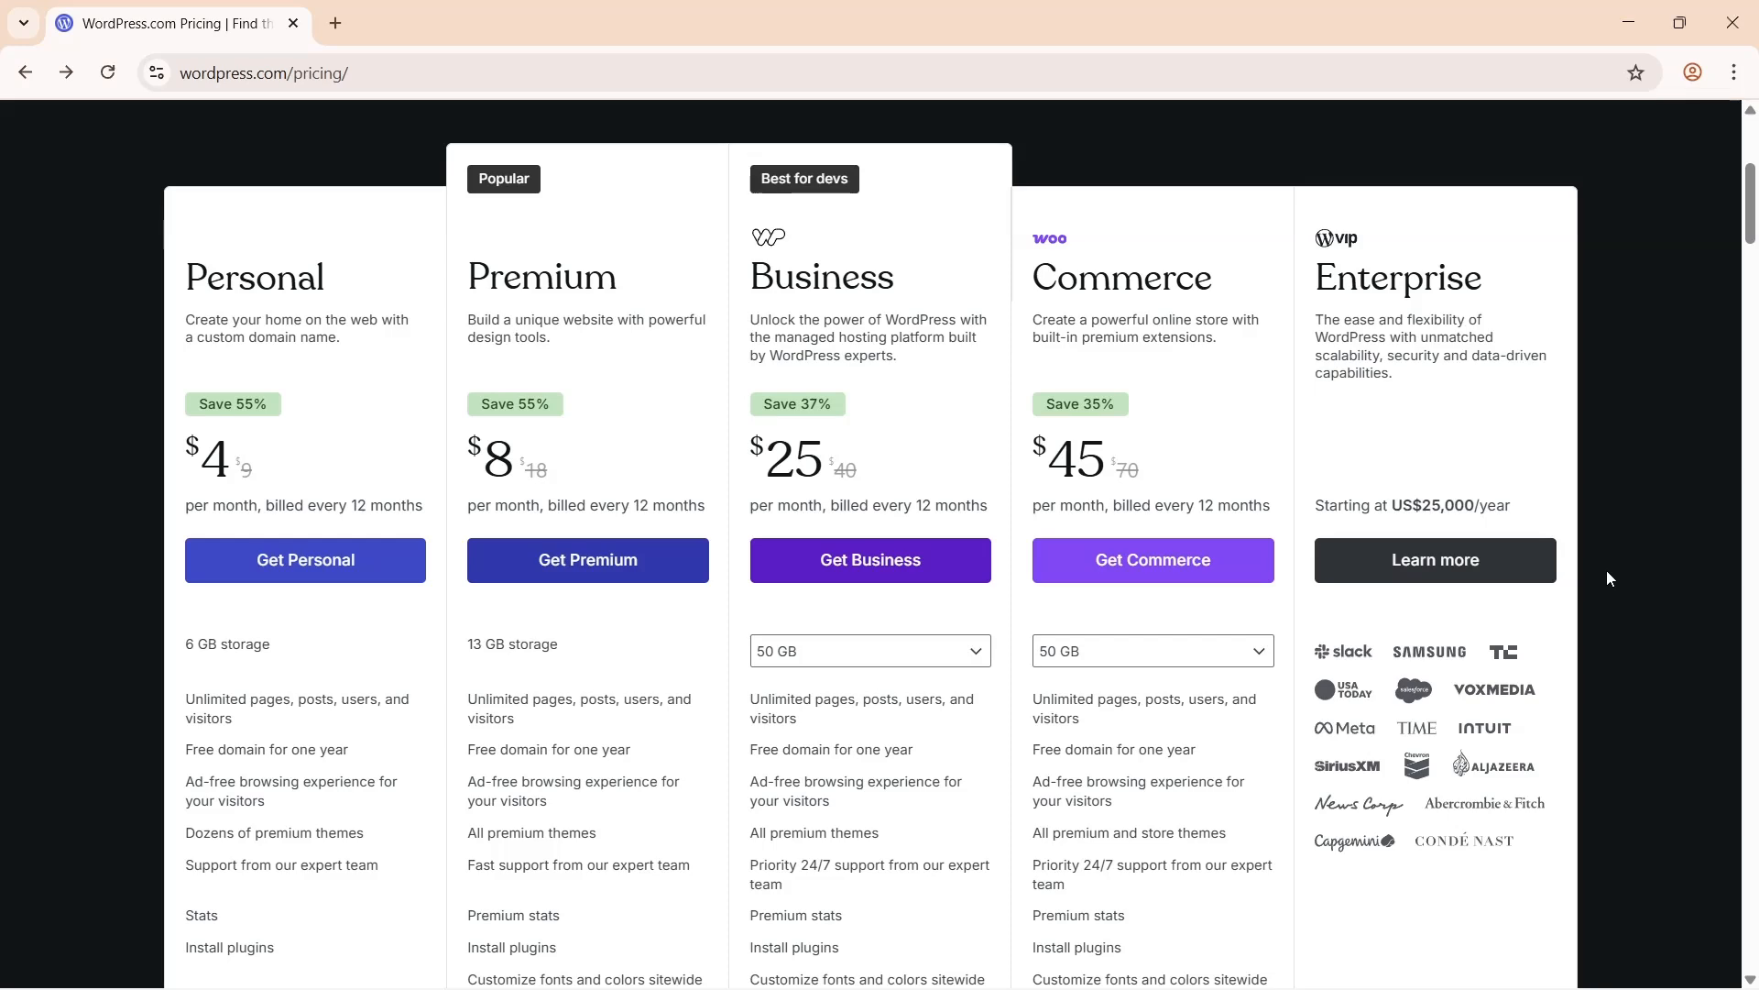
- Start a free-plan signup and enter the account e-mail address
{"action": "scroll", "coordinate": [1608, 577], "scroll_direction": "up", "scroll_amount": 5}
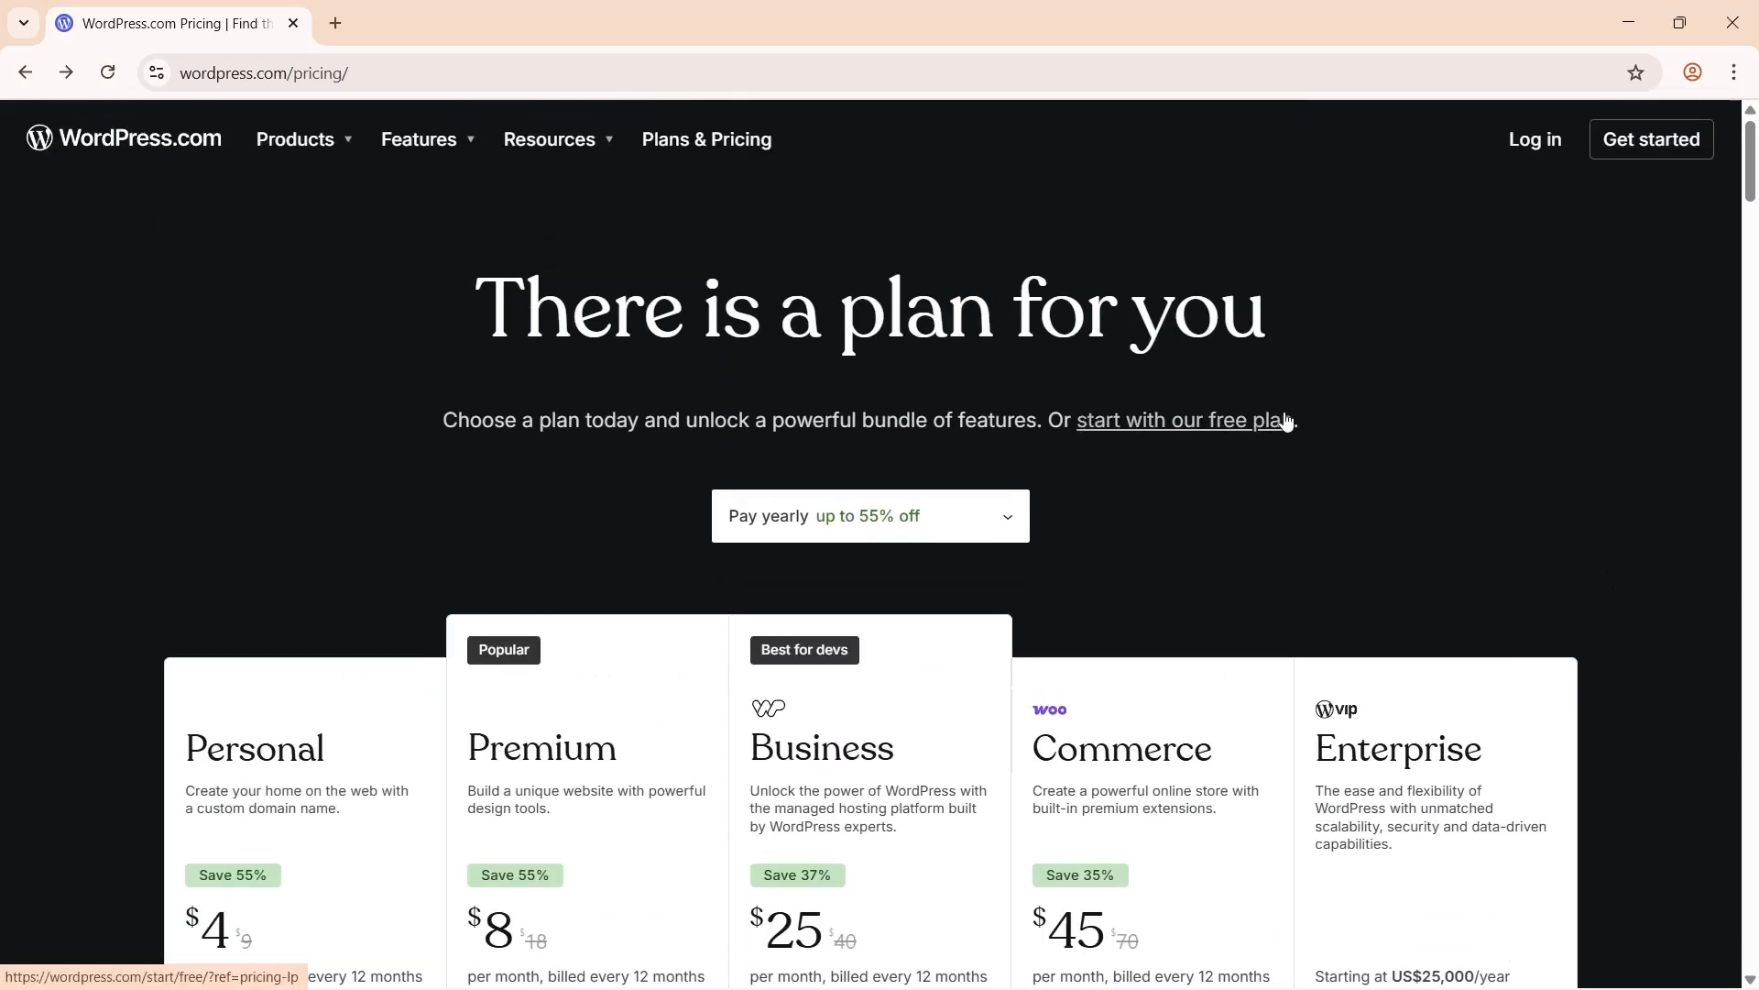
{"action": "left_click", "coordinate": [1156, 419]}
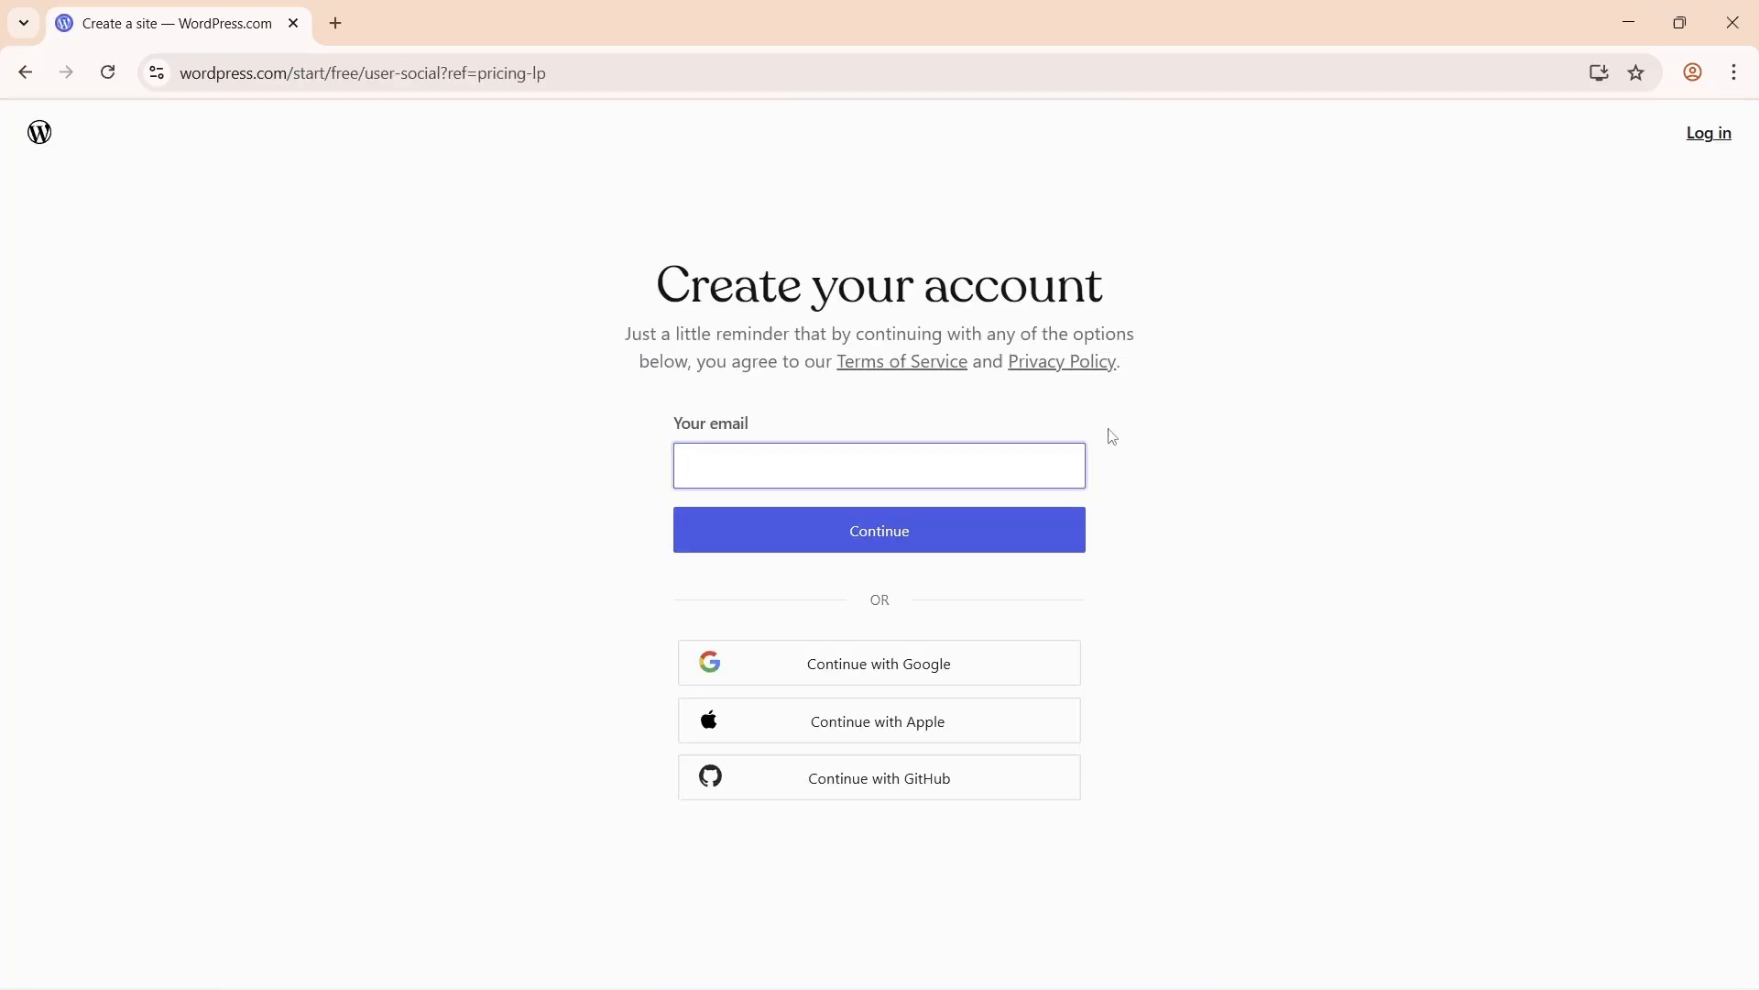
{"action": "left_click", "coordinate": [908, 451]}
{"action": "type", "text": "sam@example.com"}
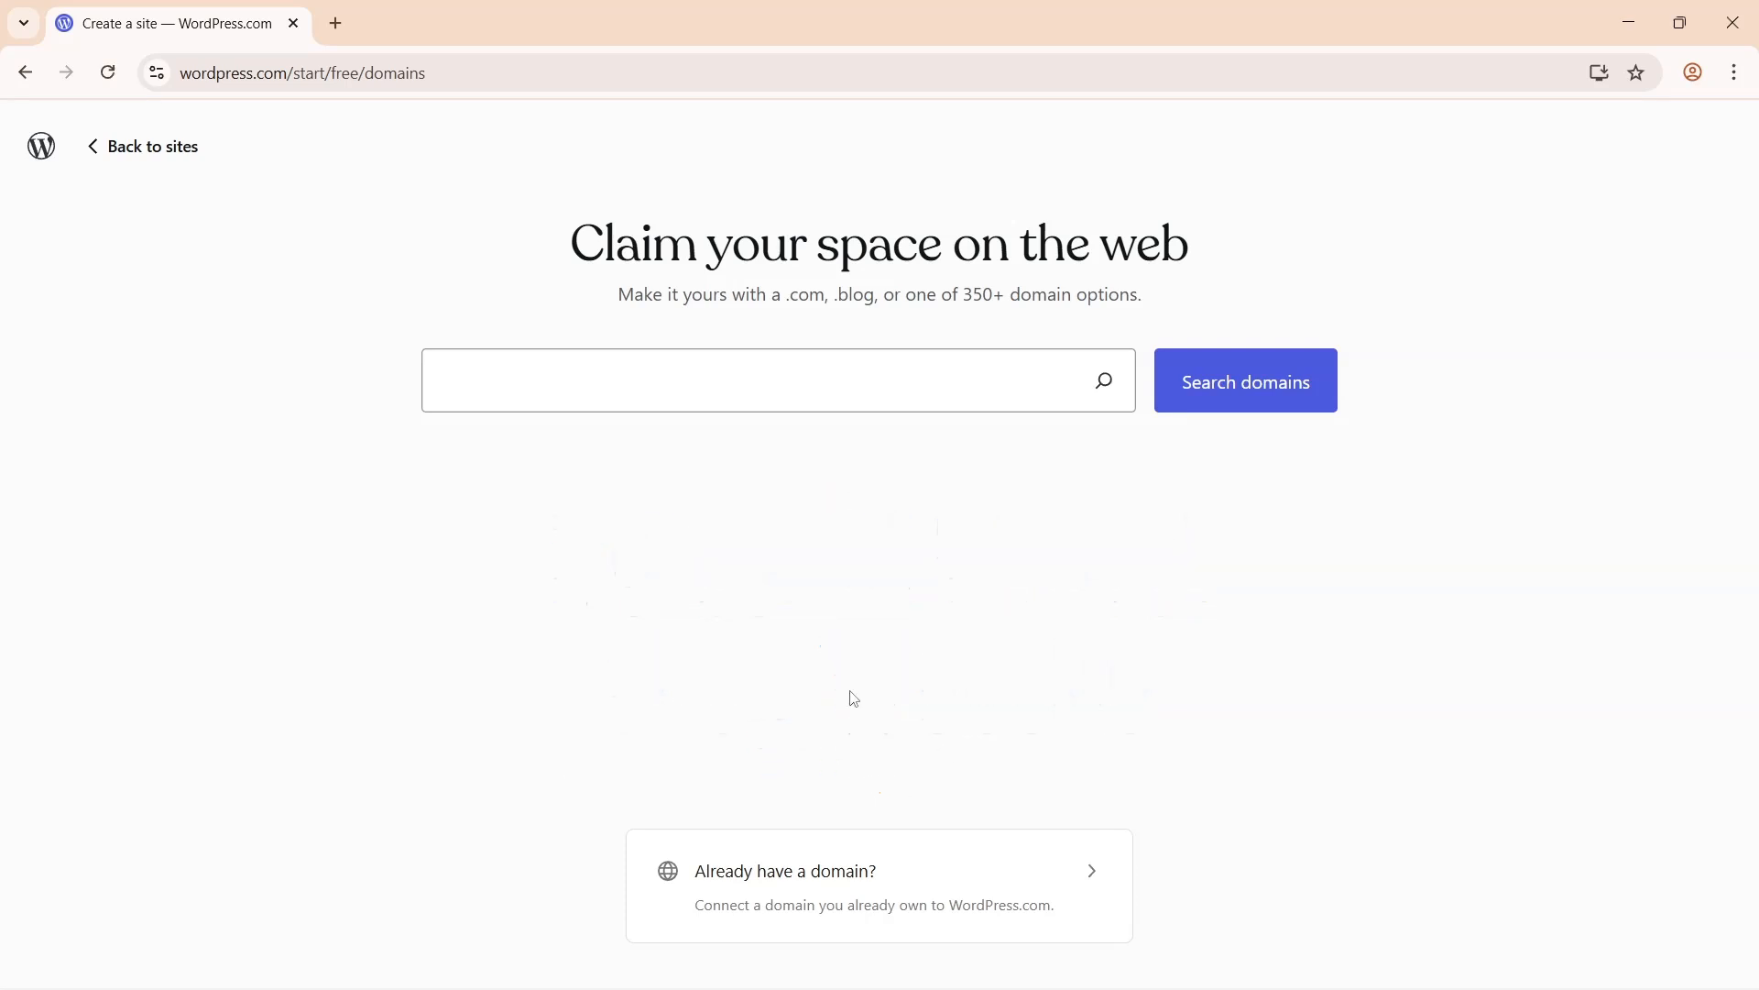
- Search for available domains using the travel blog's name
{"action": "type", "text": "samhilltravelblog"}
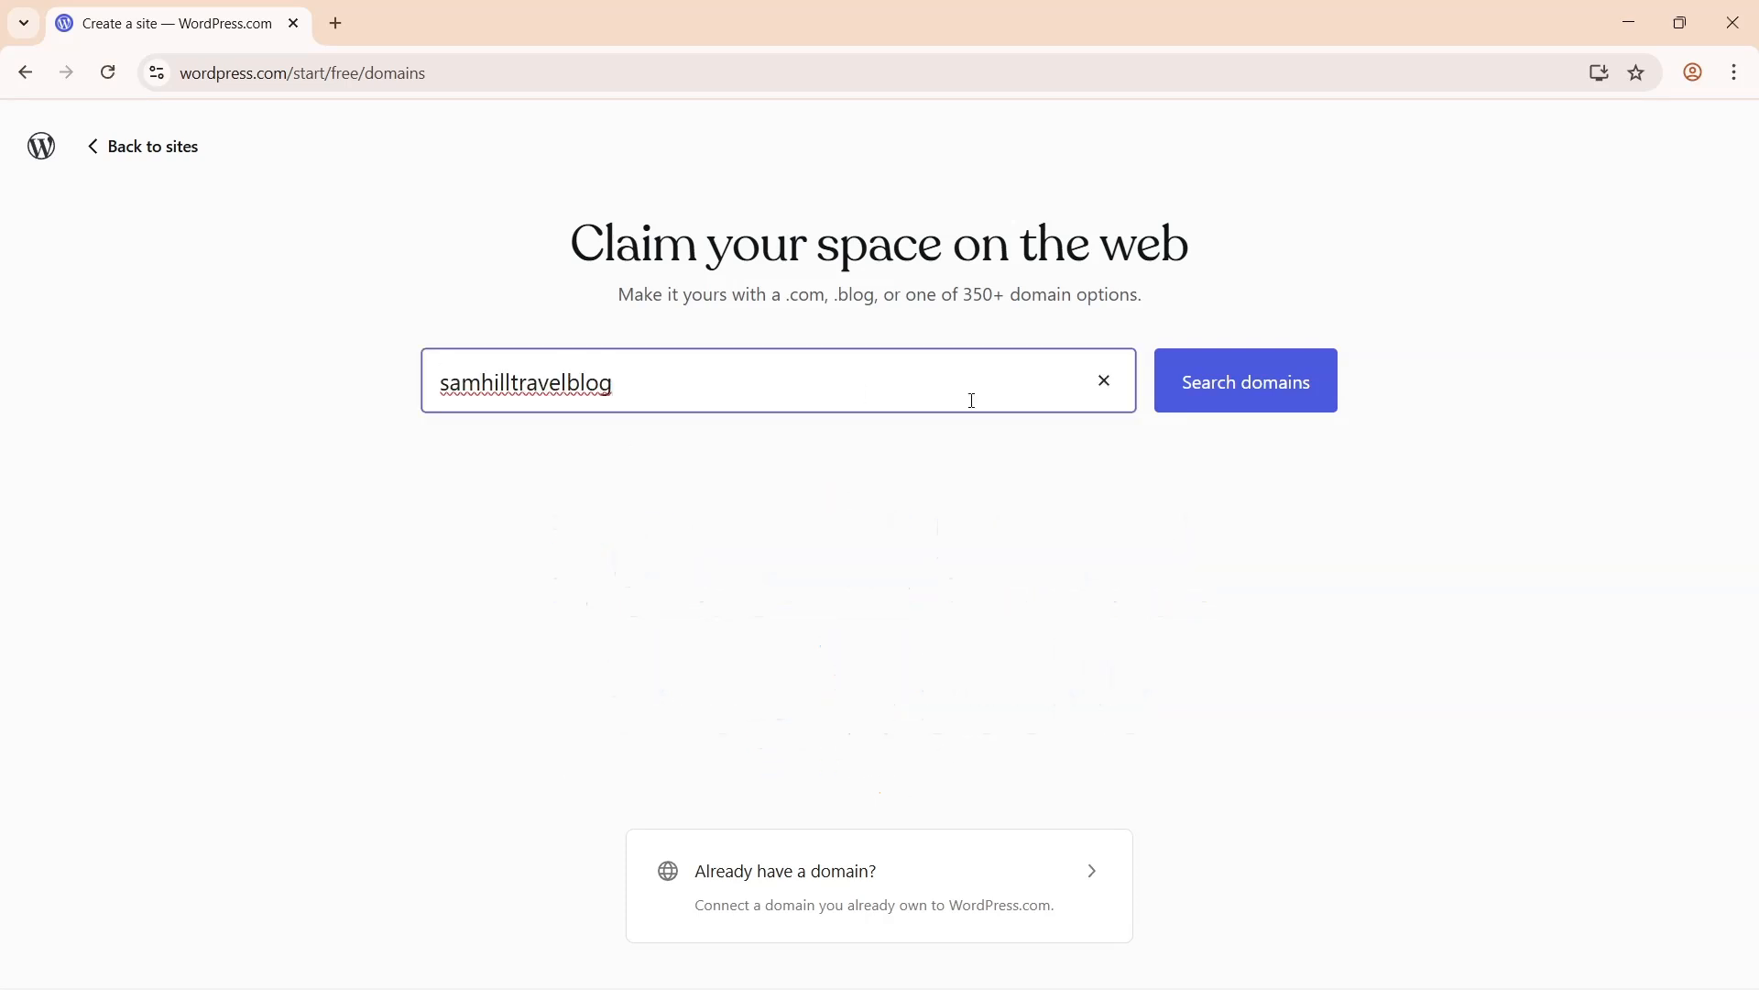
{"action": "left_click", "coordinate": [1235, 388]}
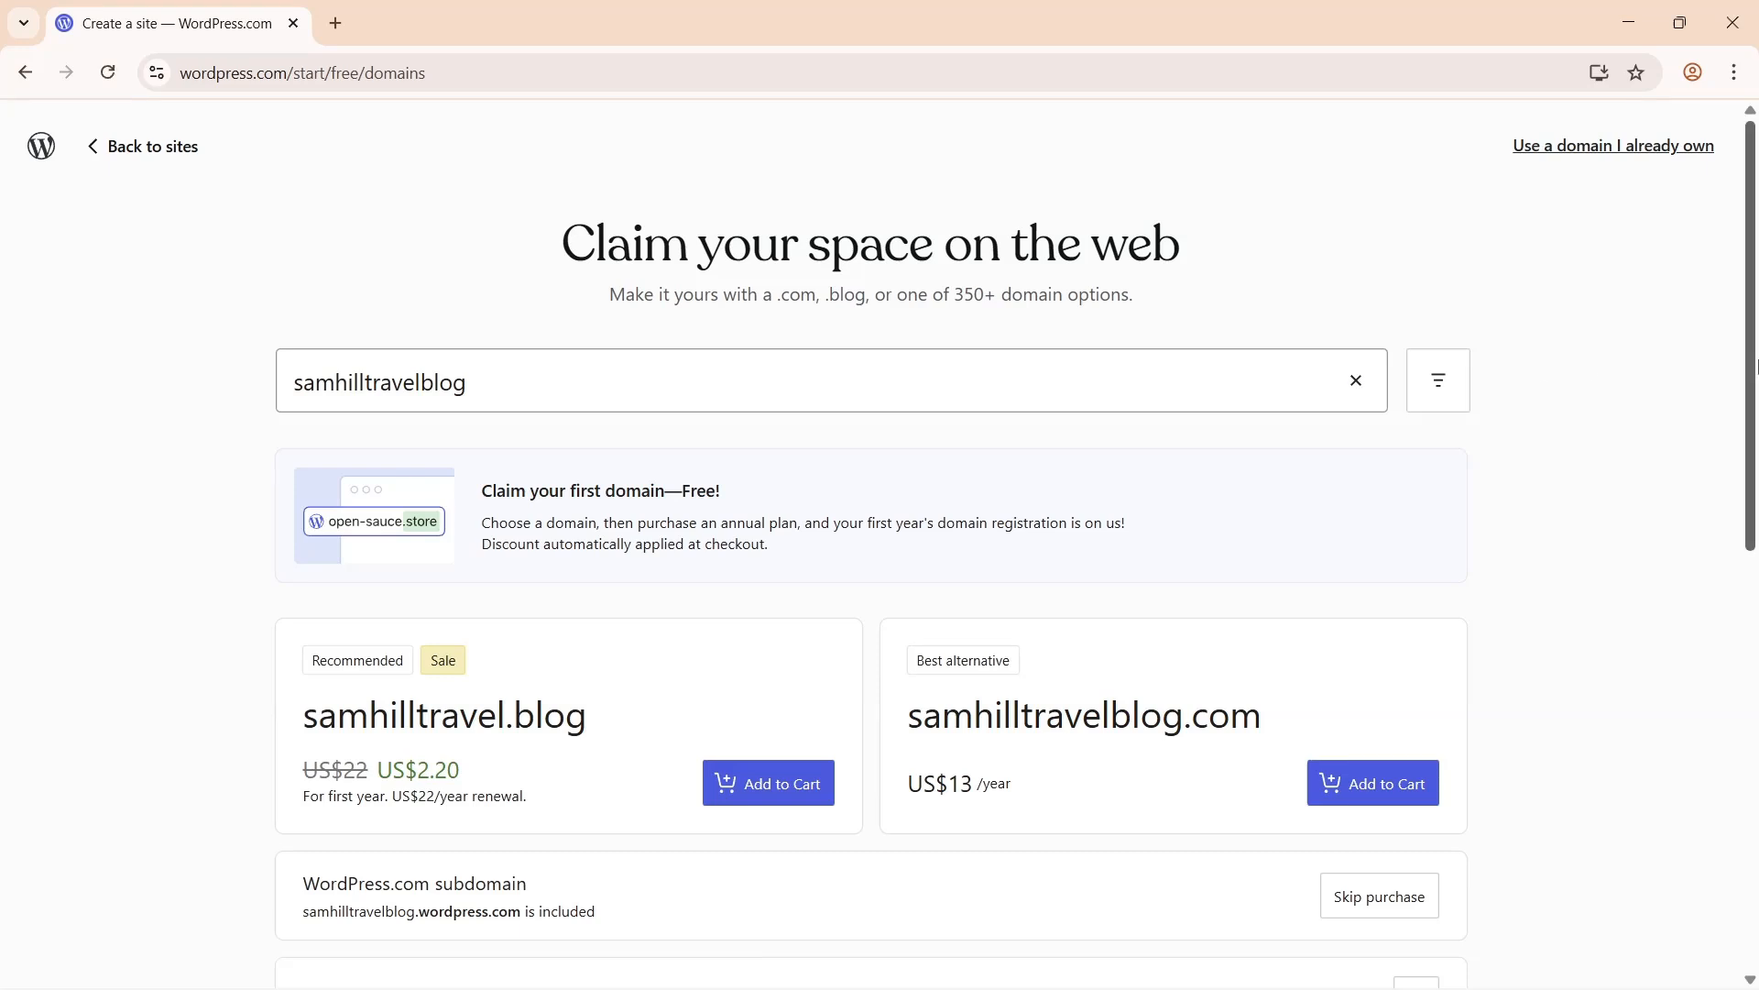
{"action": "left_click_drag", "start_coordinate": [1756, 366], "coordinate": [1756, 613]}
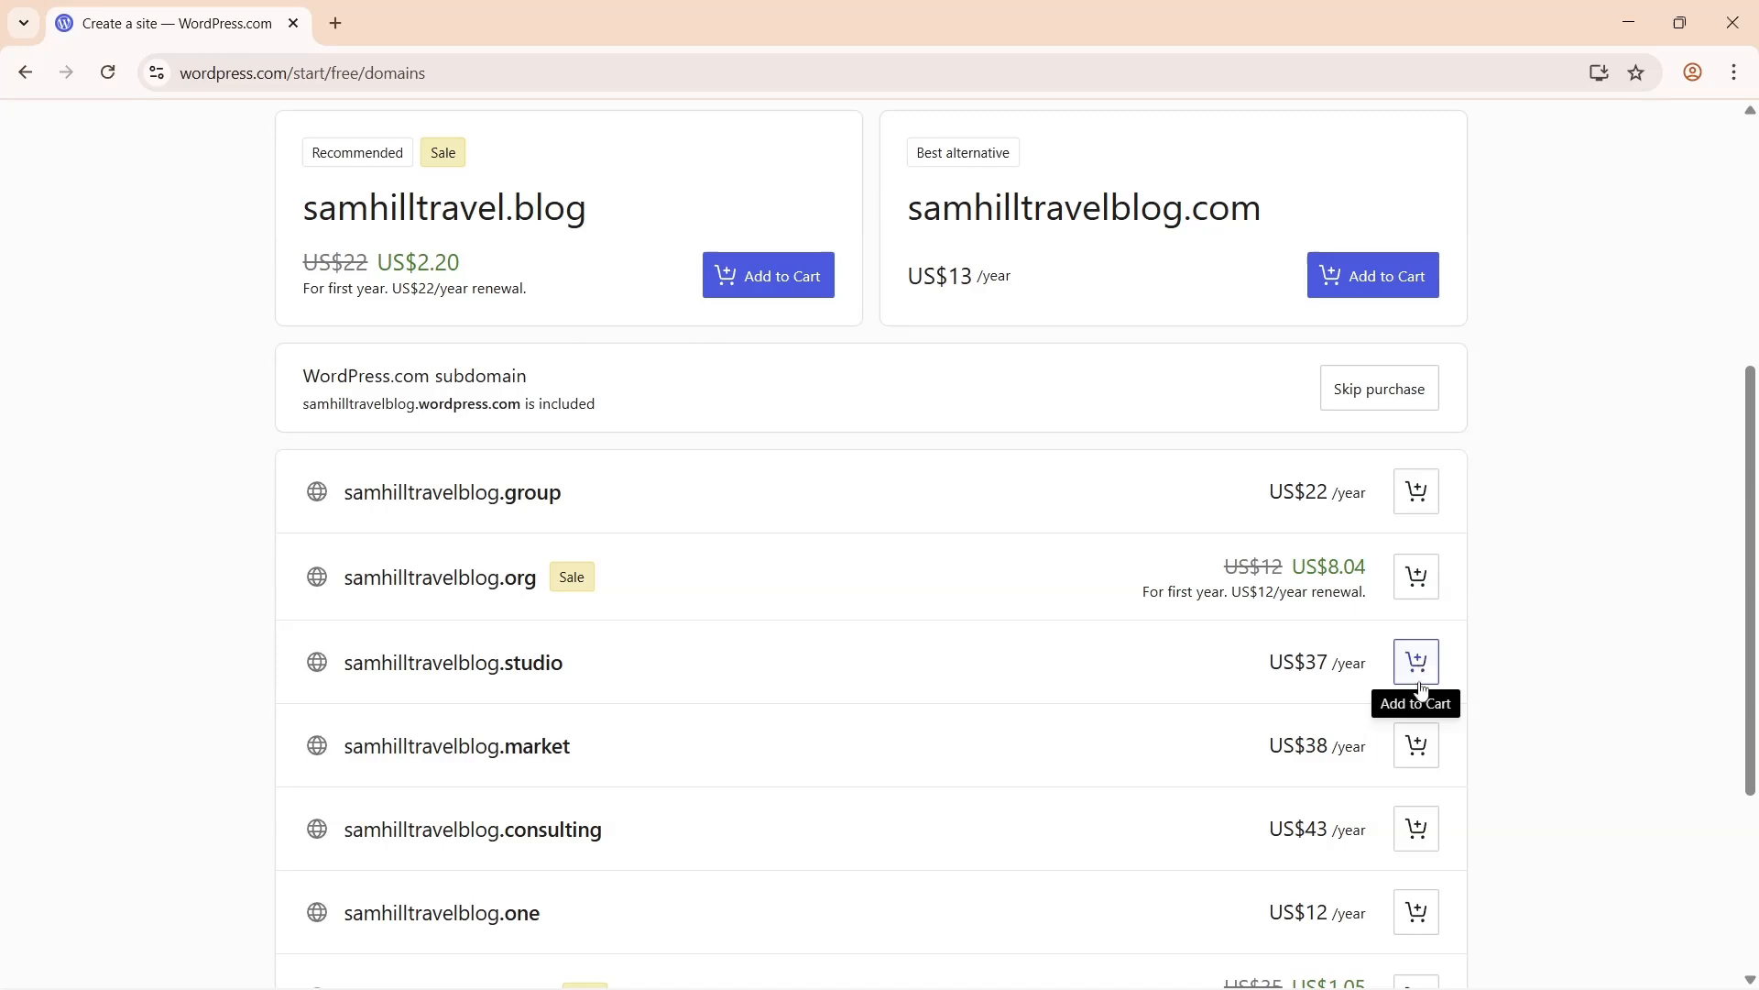
{"action": "left_click_drag", "start_coordinate": [1754, 688], "coordinate": [1749, 600]}
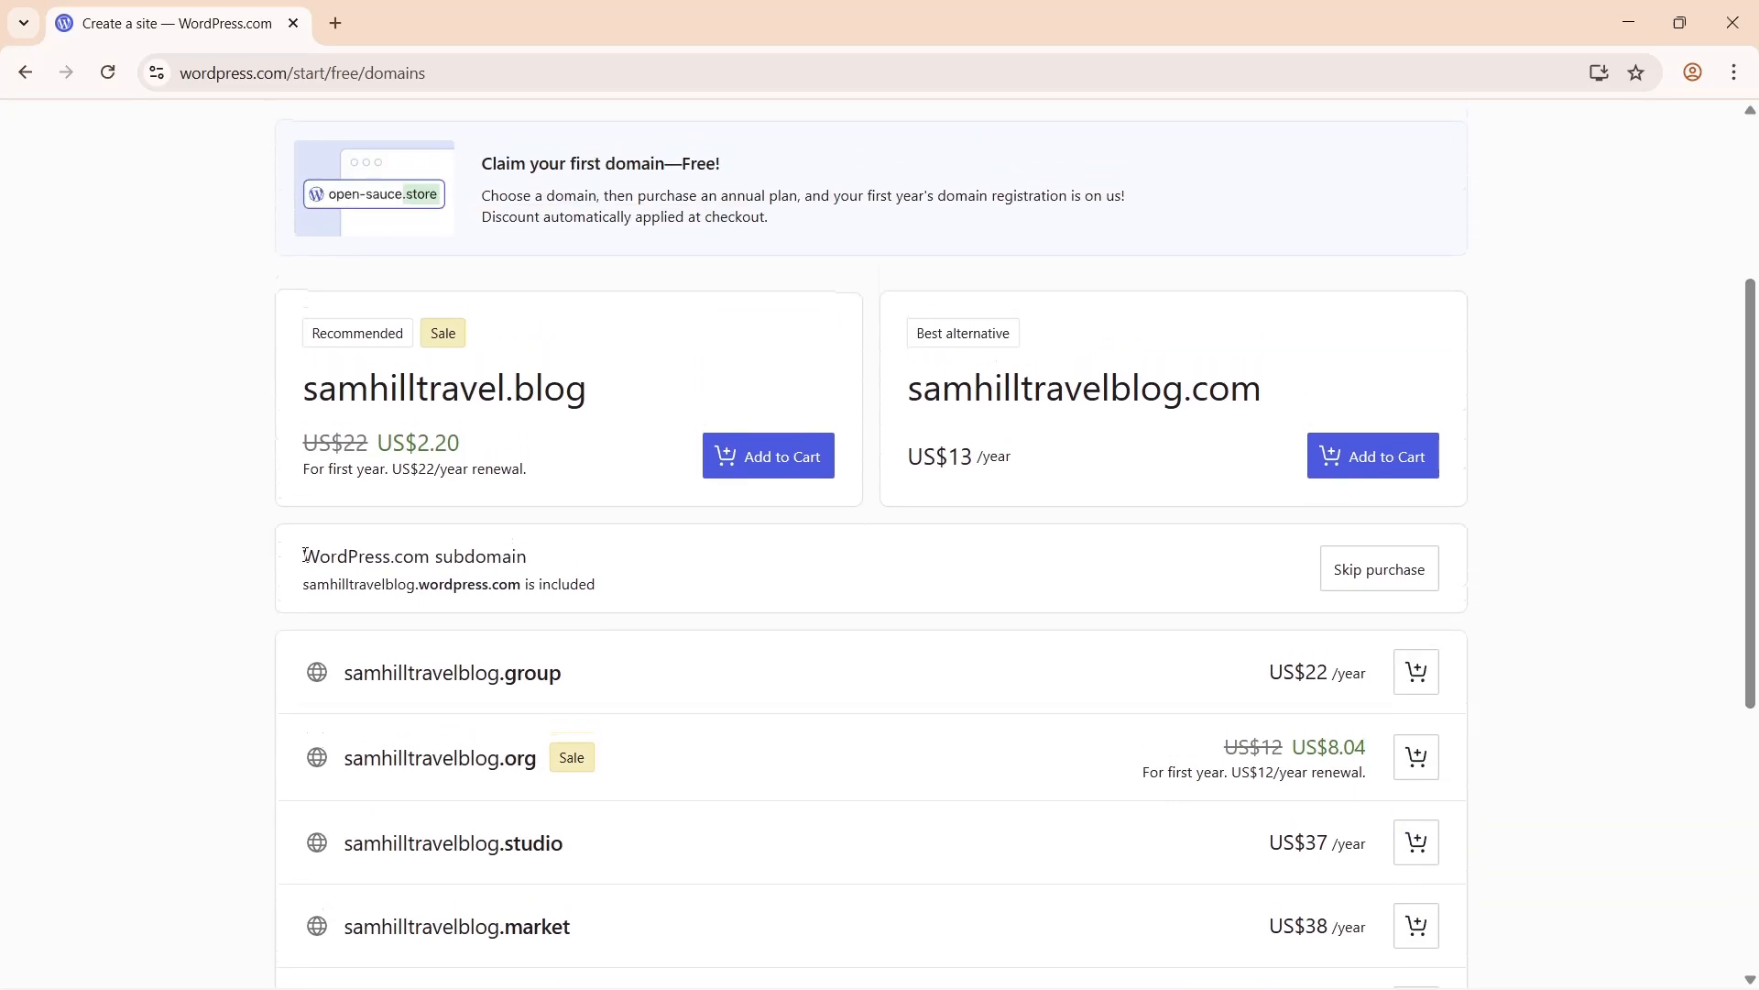
- Skip the domain purchase and keep the free wordpress.com subdomain
{"action": "left_click_drag", "start_coordinate": [305, 555], "coordinate": [535, 561]}
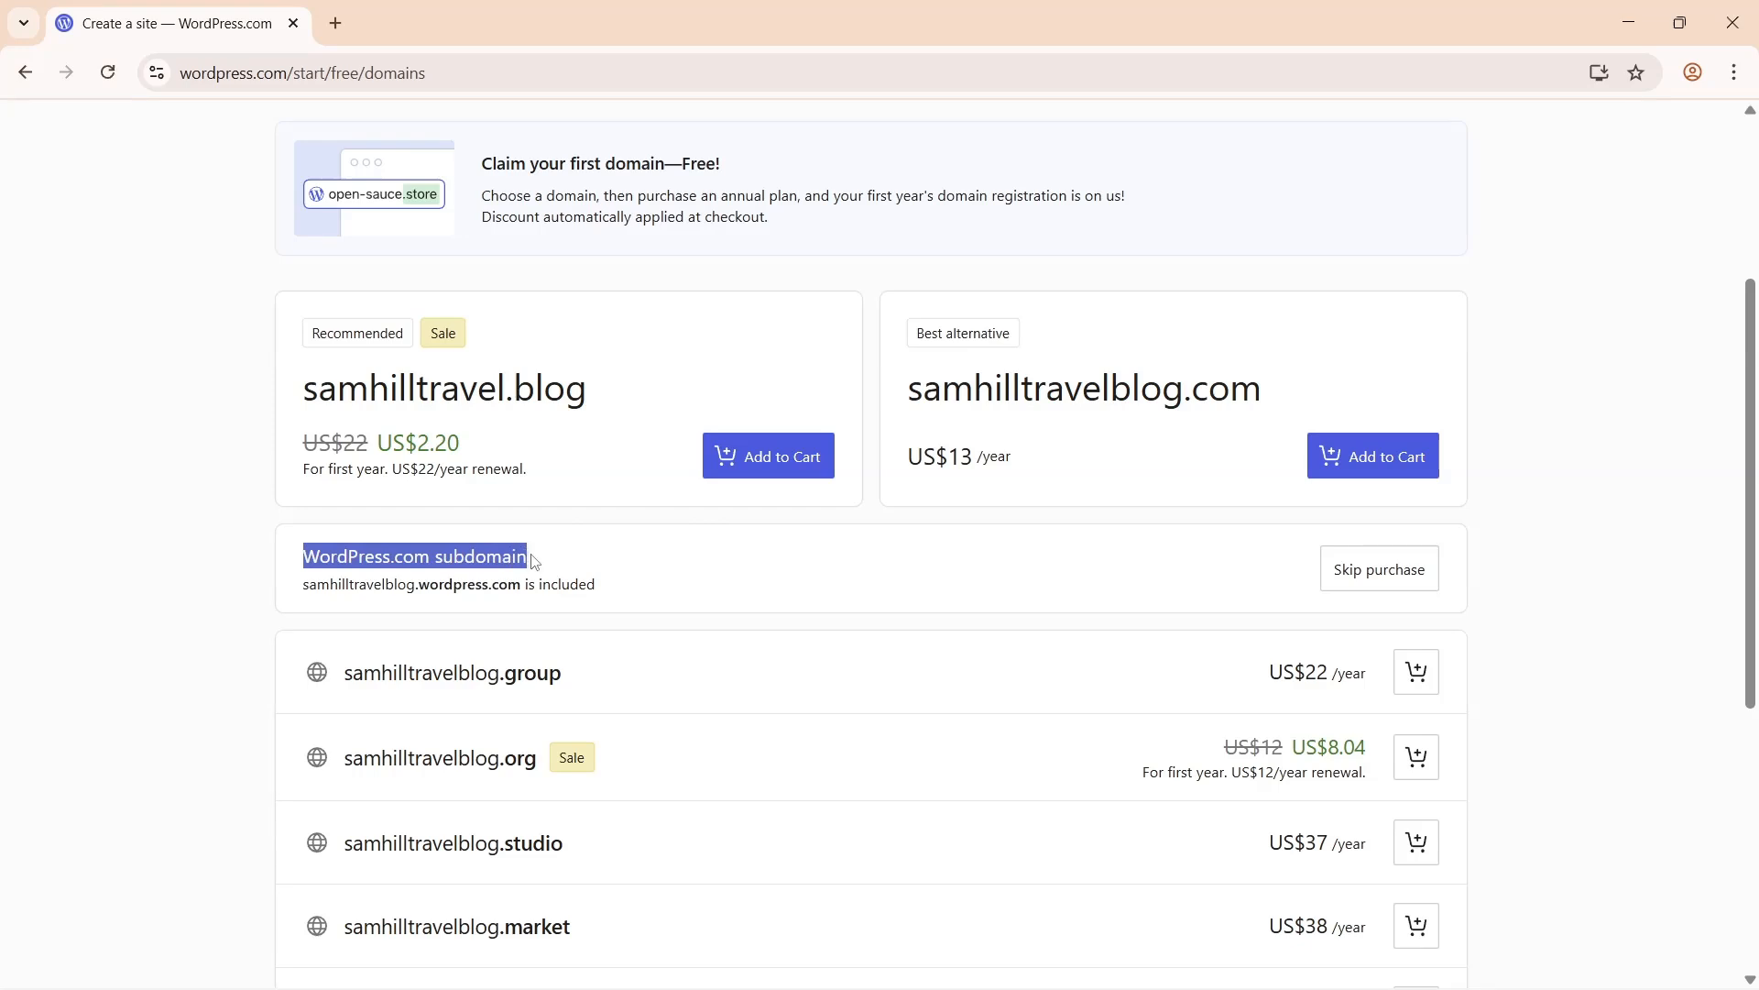
{"action": "left_click_drag", "start_coordinate": [304, 586], "coordinate": [521, 585]}
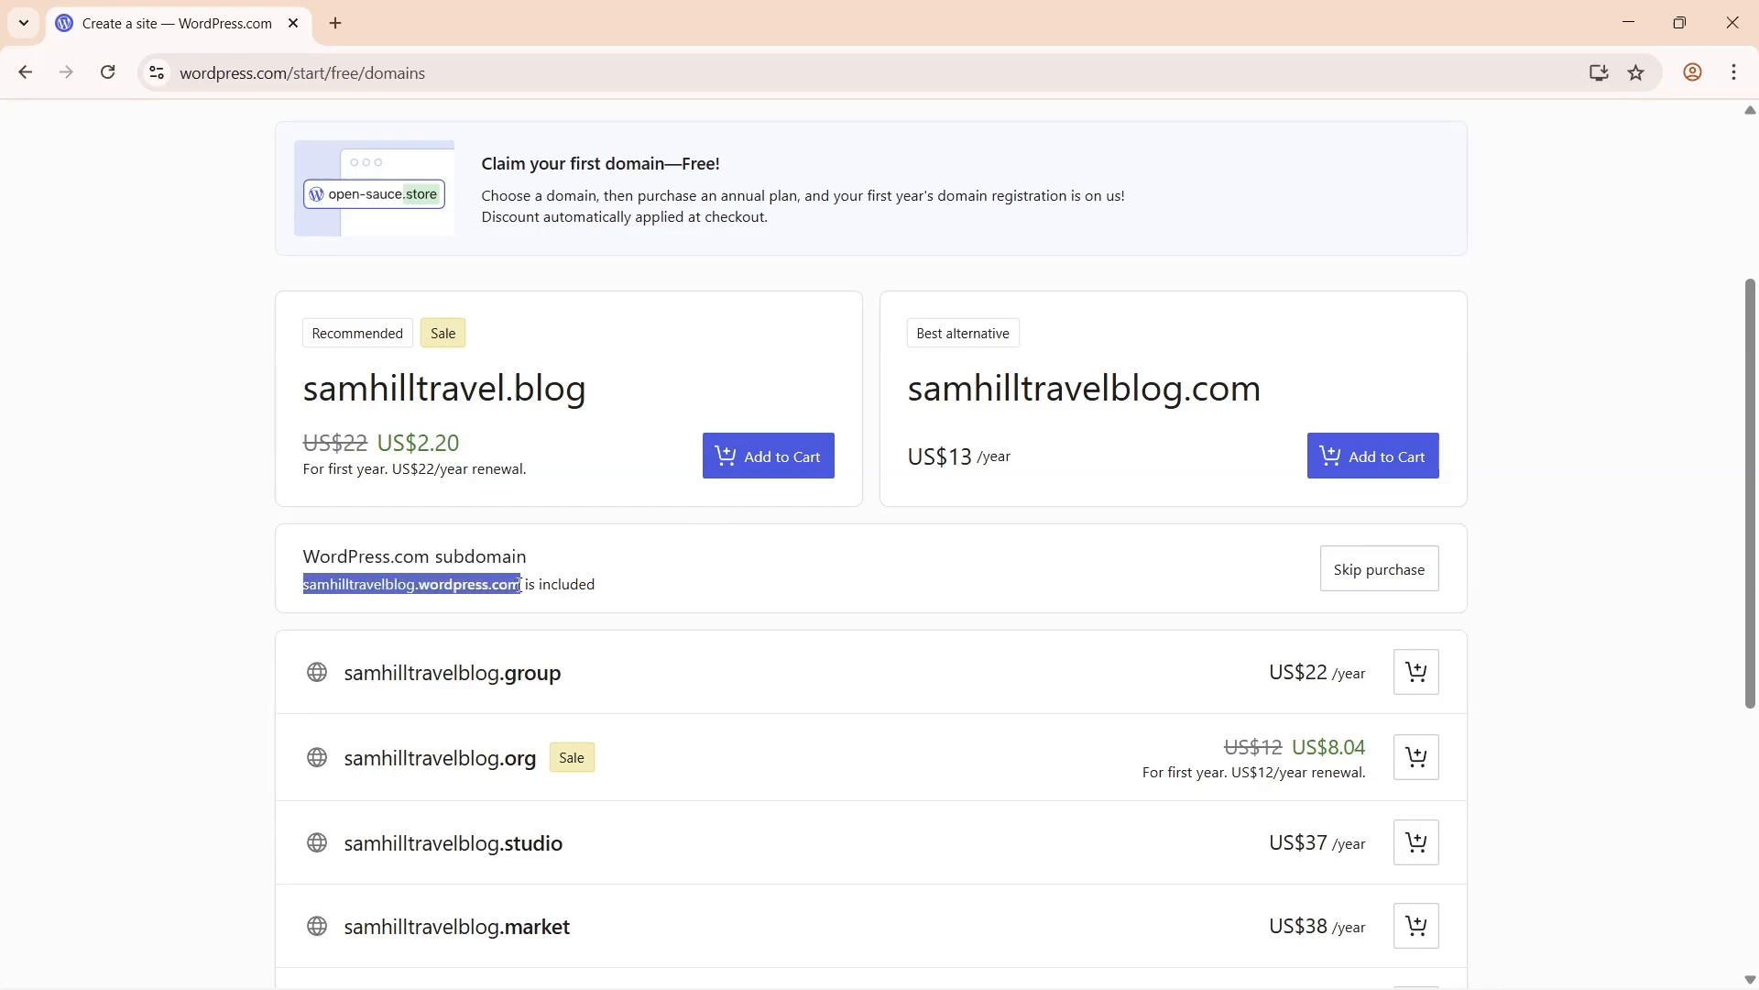
{"action": "left_click", "coordinate": [1627, 568]}
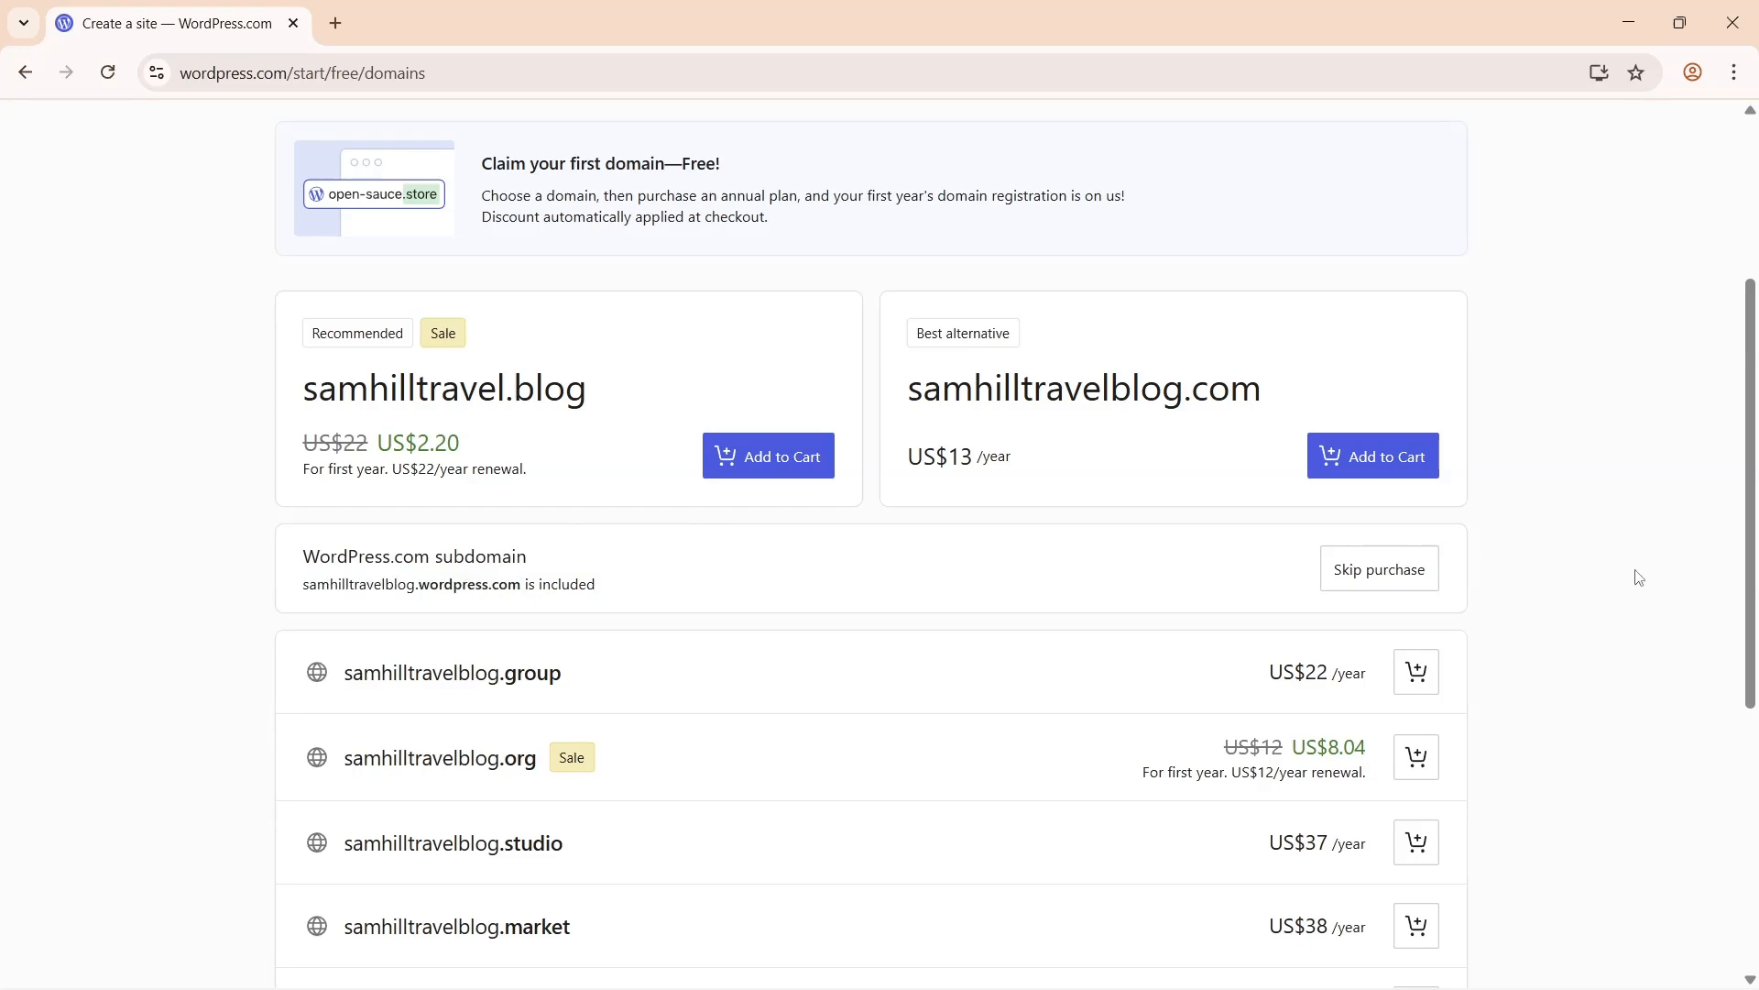
{"action": "left_click_drag", "start_coordinate": [1755, 568], "coordinate": [1755, 655]}
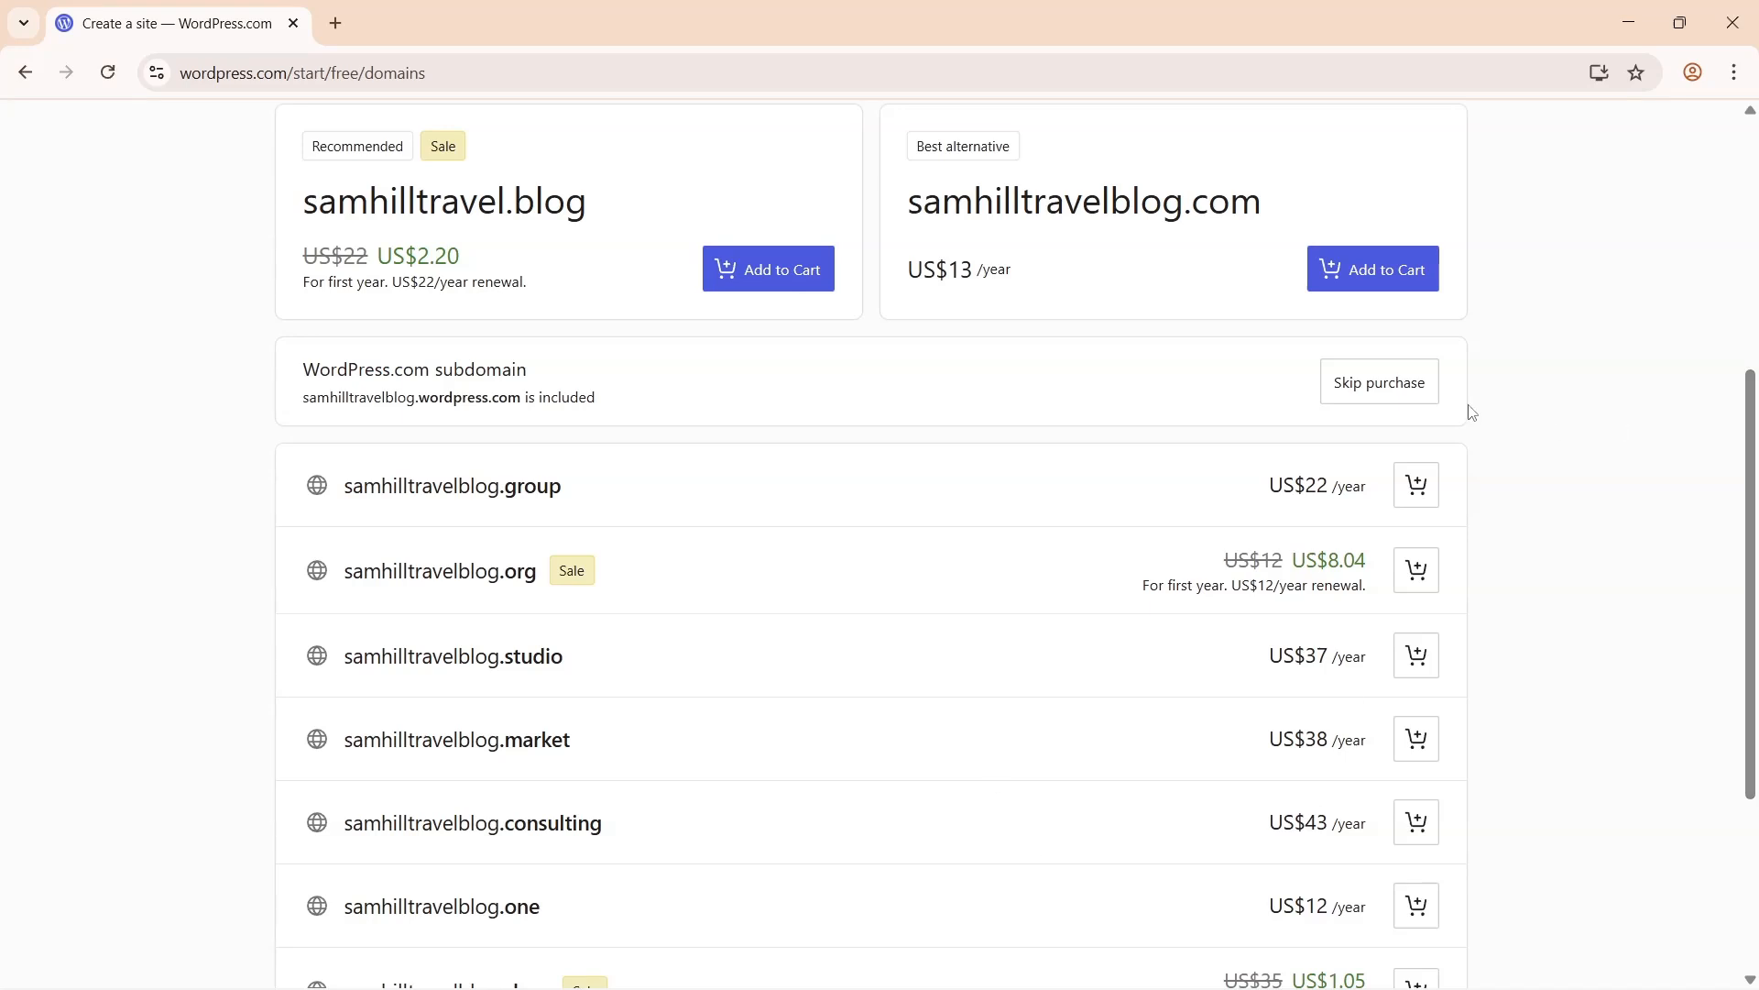
{"action": "left_click", "coordinate": [1384, 393]}
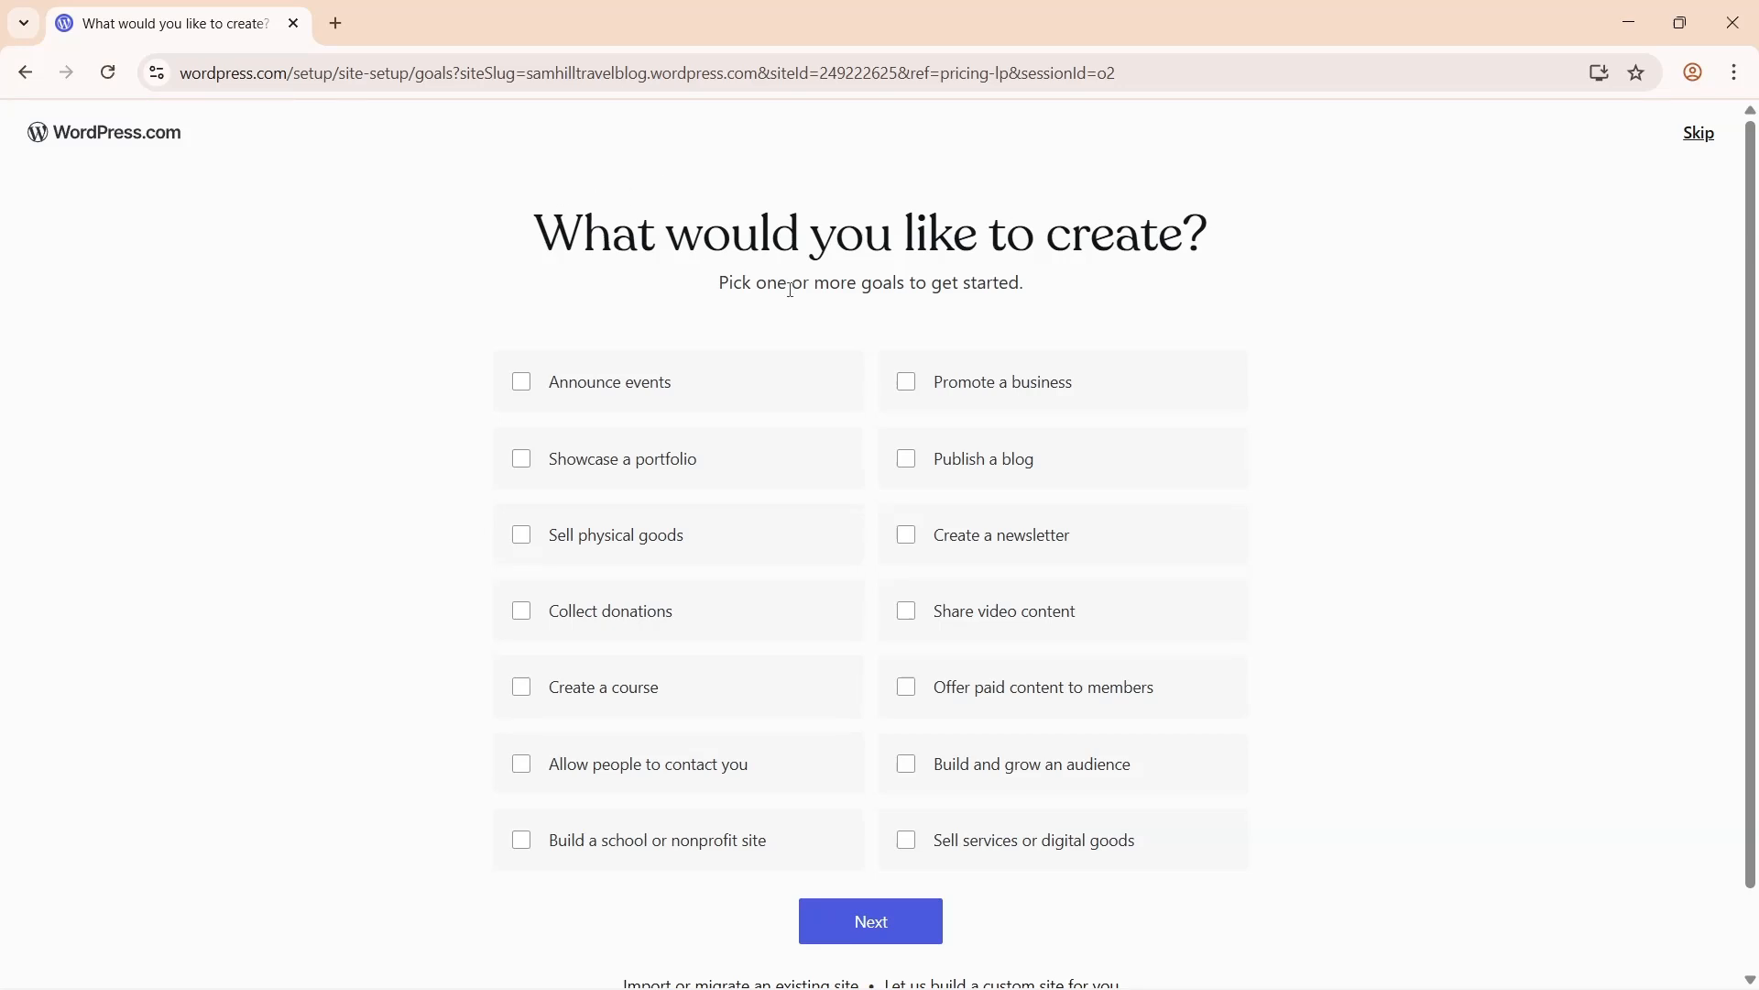
- Bypass the 'What would you like to create?' questions with Skip to dashboard
{"action": "scroll", "coordinate": [1402, 257], "scroll_direction": "down", "scroll_amount": 1}
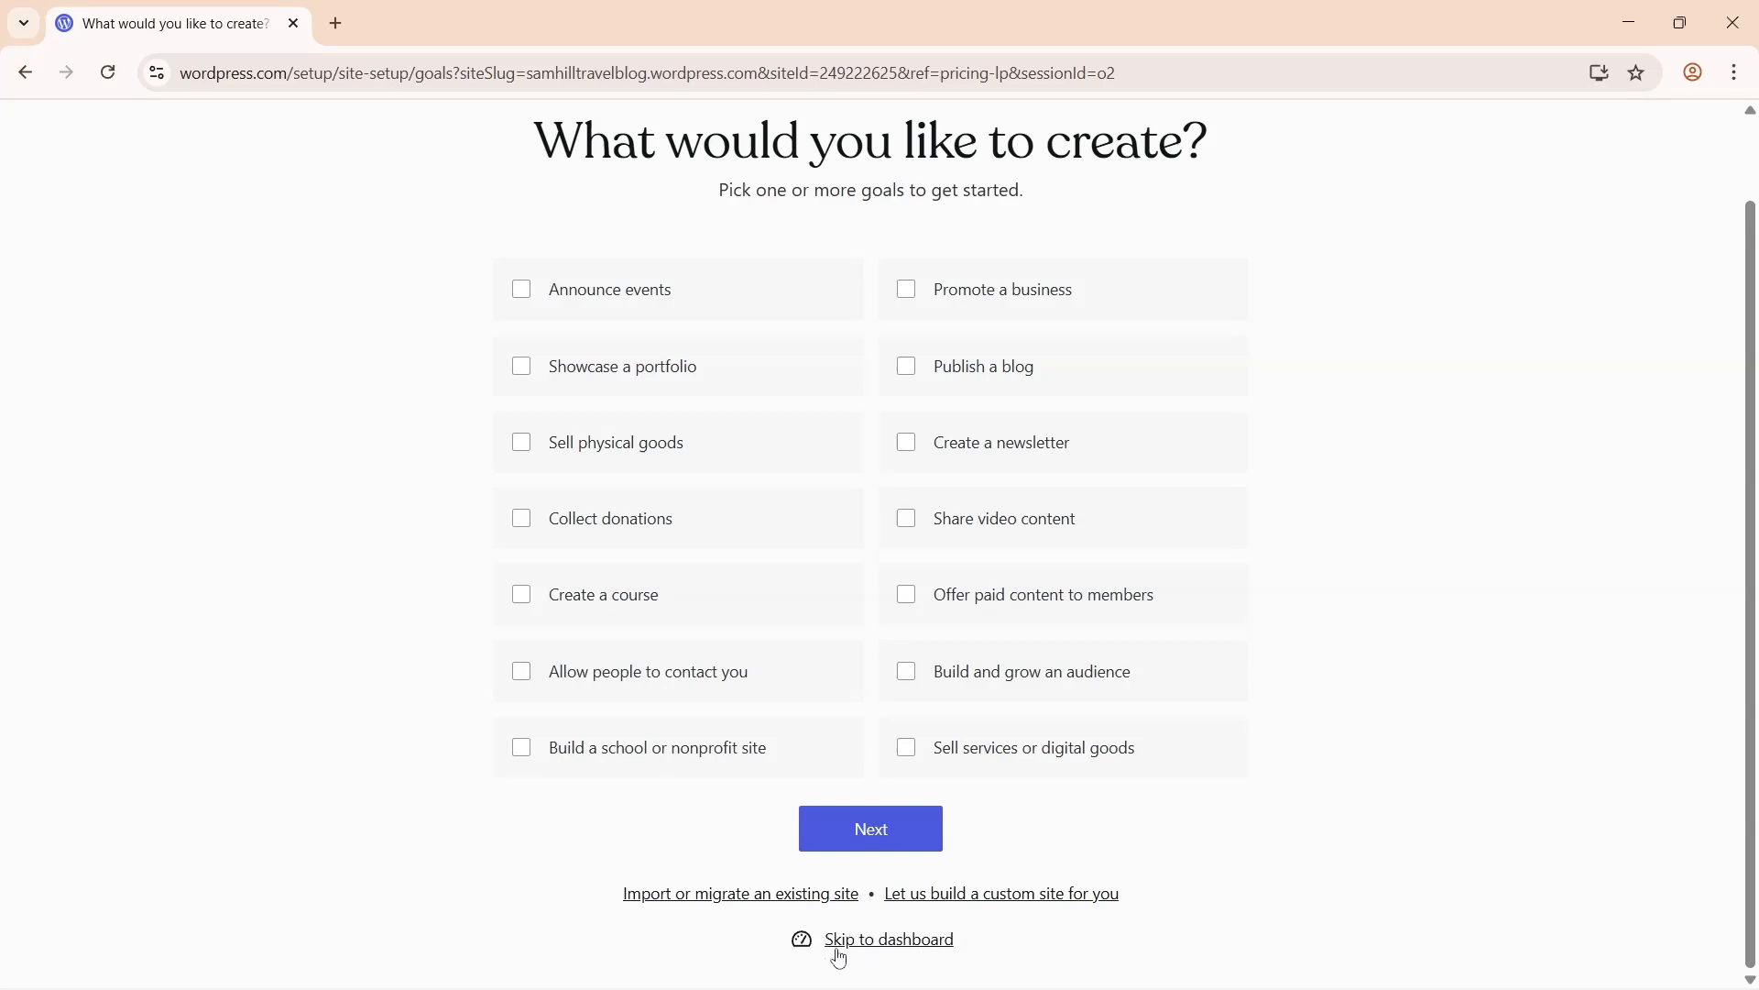
{"action": "left_click", "coordinate": [896, 944]}
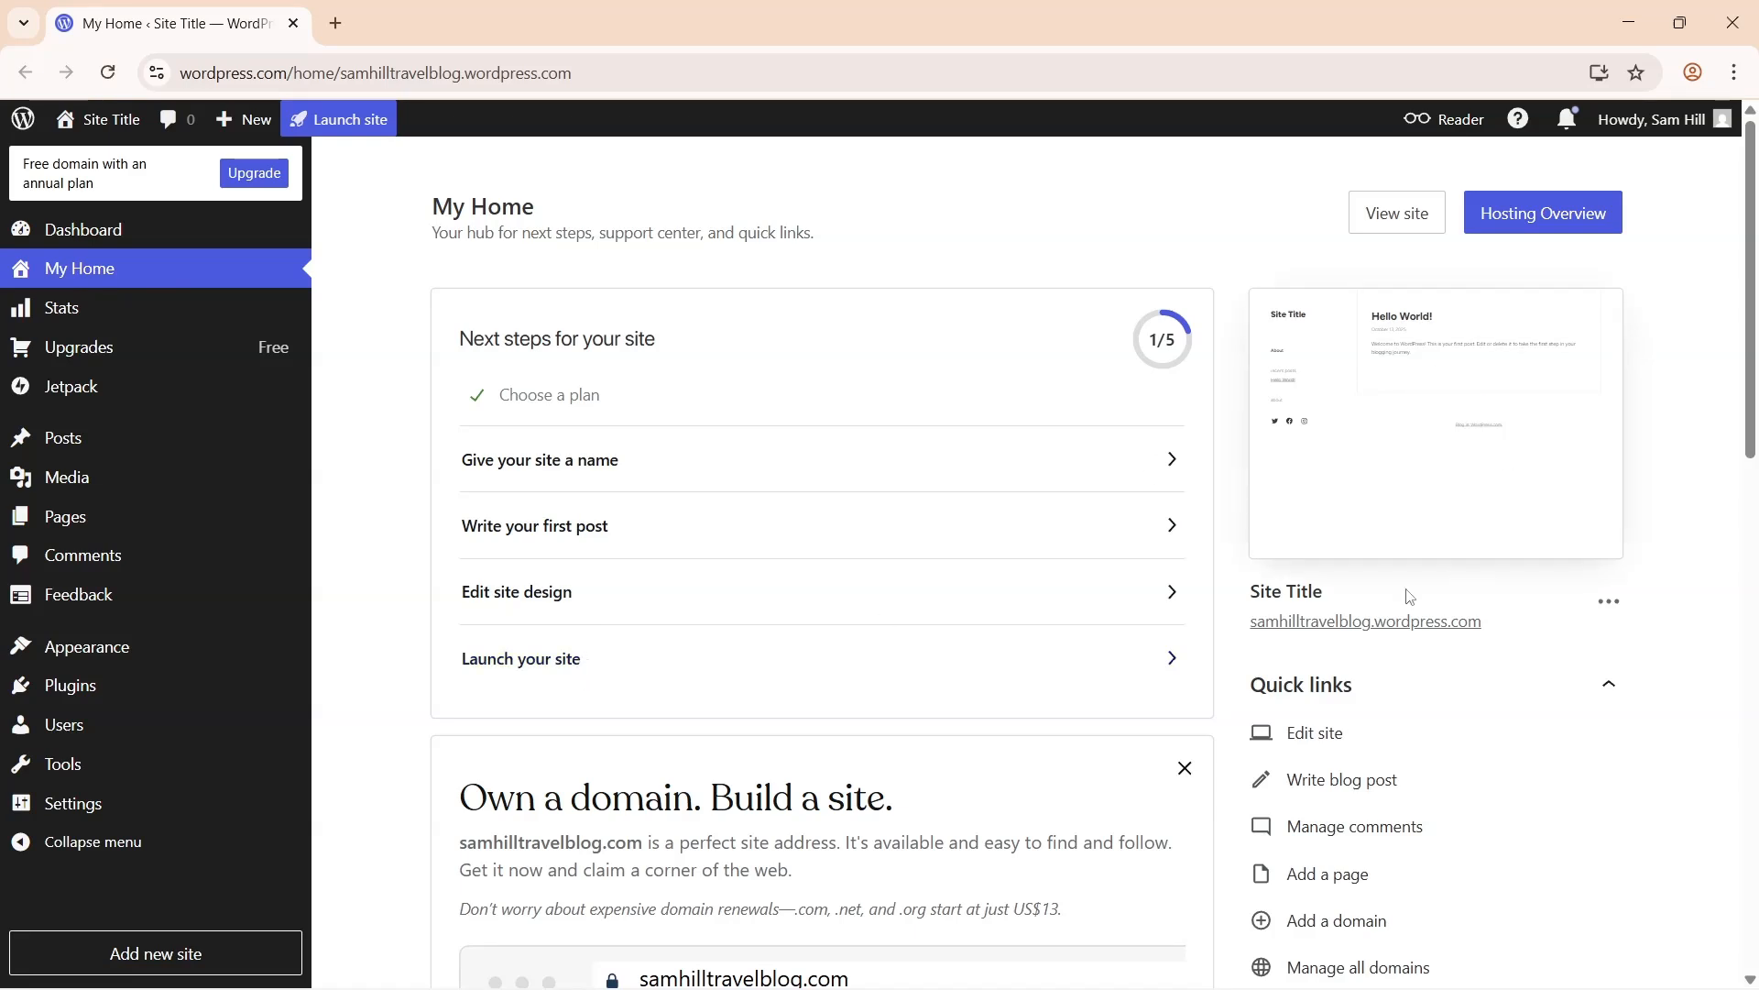
- In General settings, set the site title to the travel blog's name and paste the tagline
{"action": "mouse_move", "coordinate": [1444, 506]}
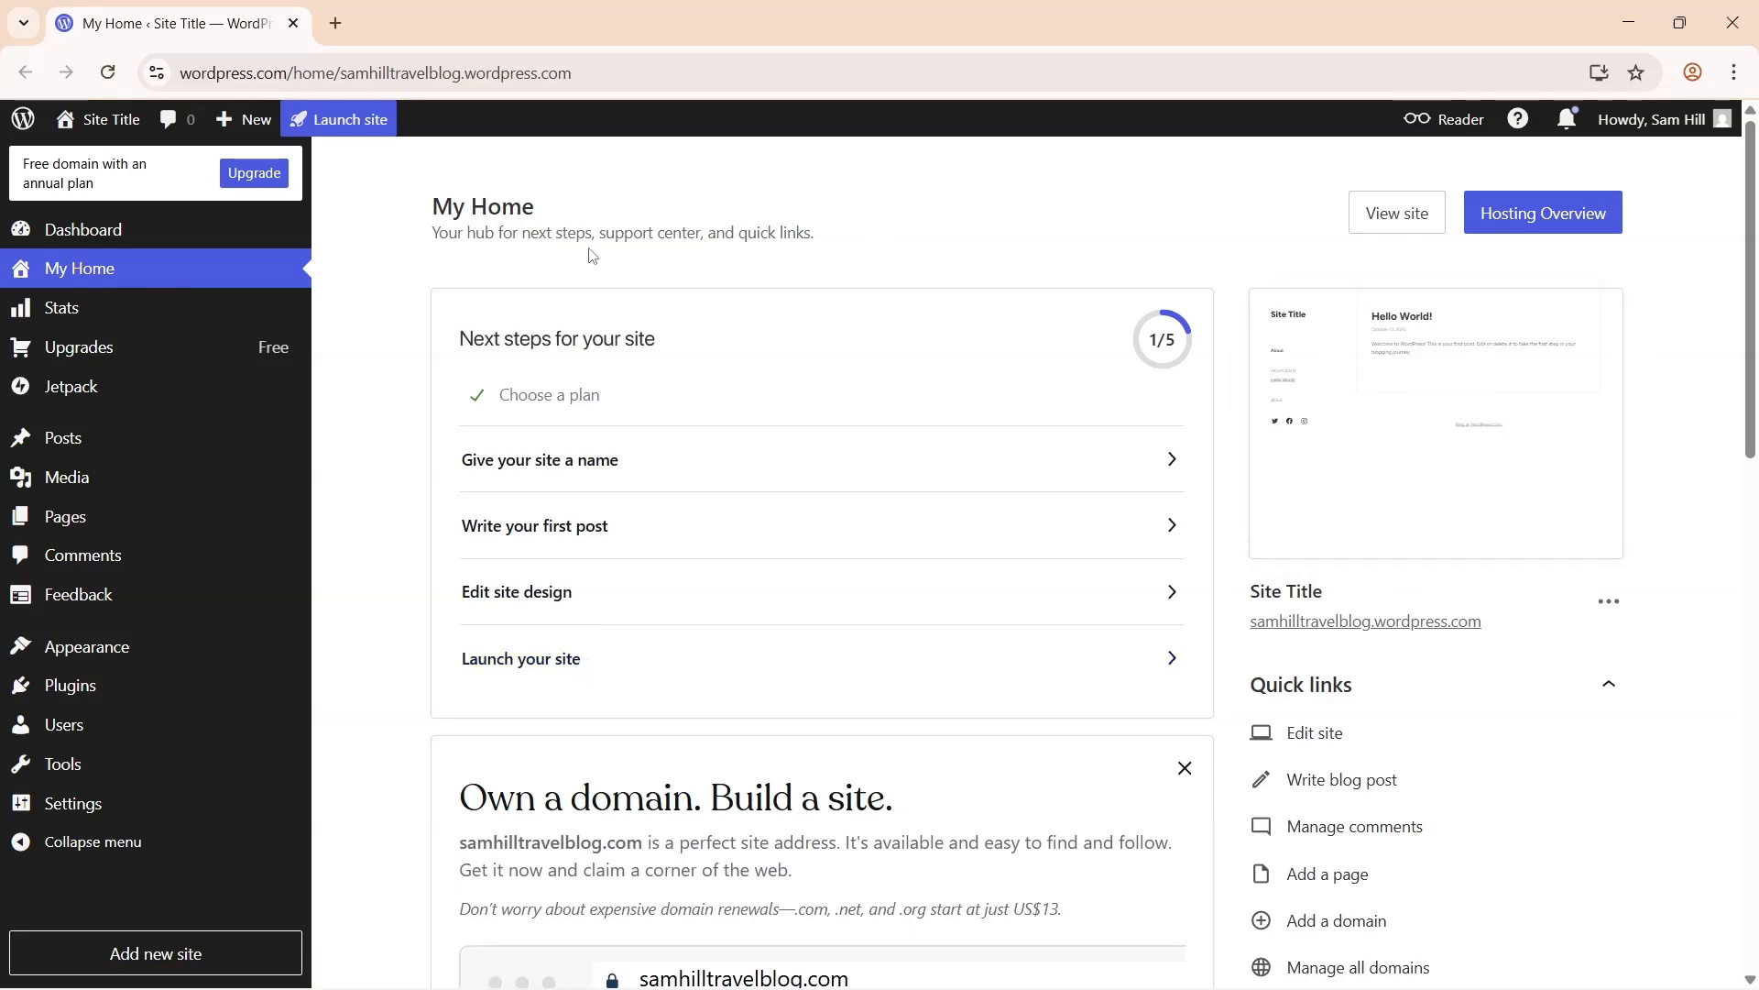
{"action": "left_click", "coordinate": [607, 467]}
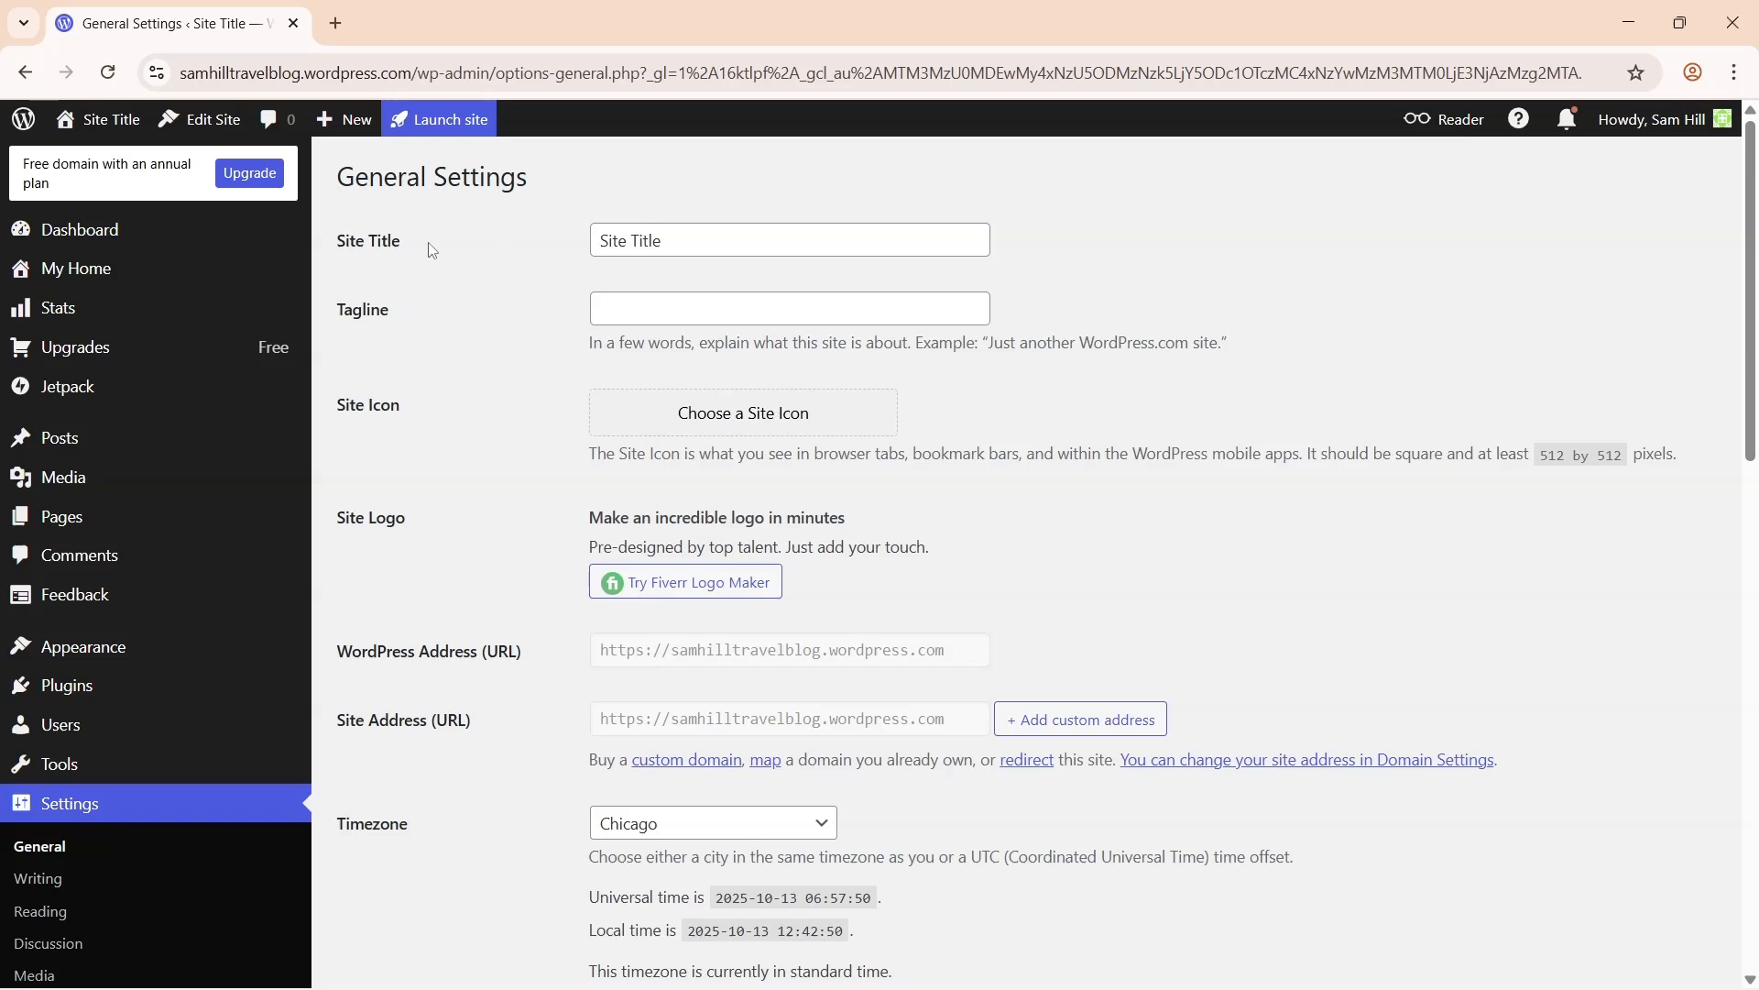
{"action": "left_click", "coordinate": [719, 239]}
{"action": "key", "text": "ctrl+a"}
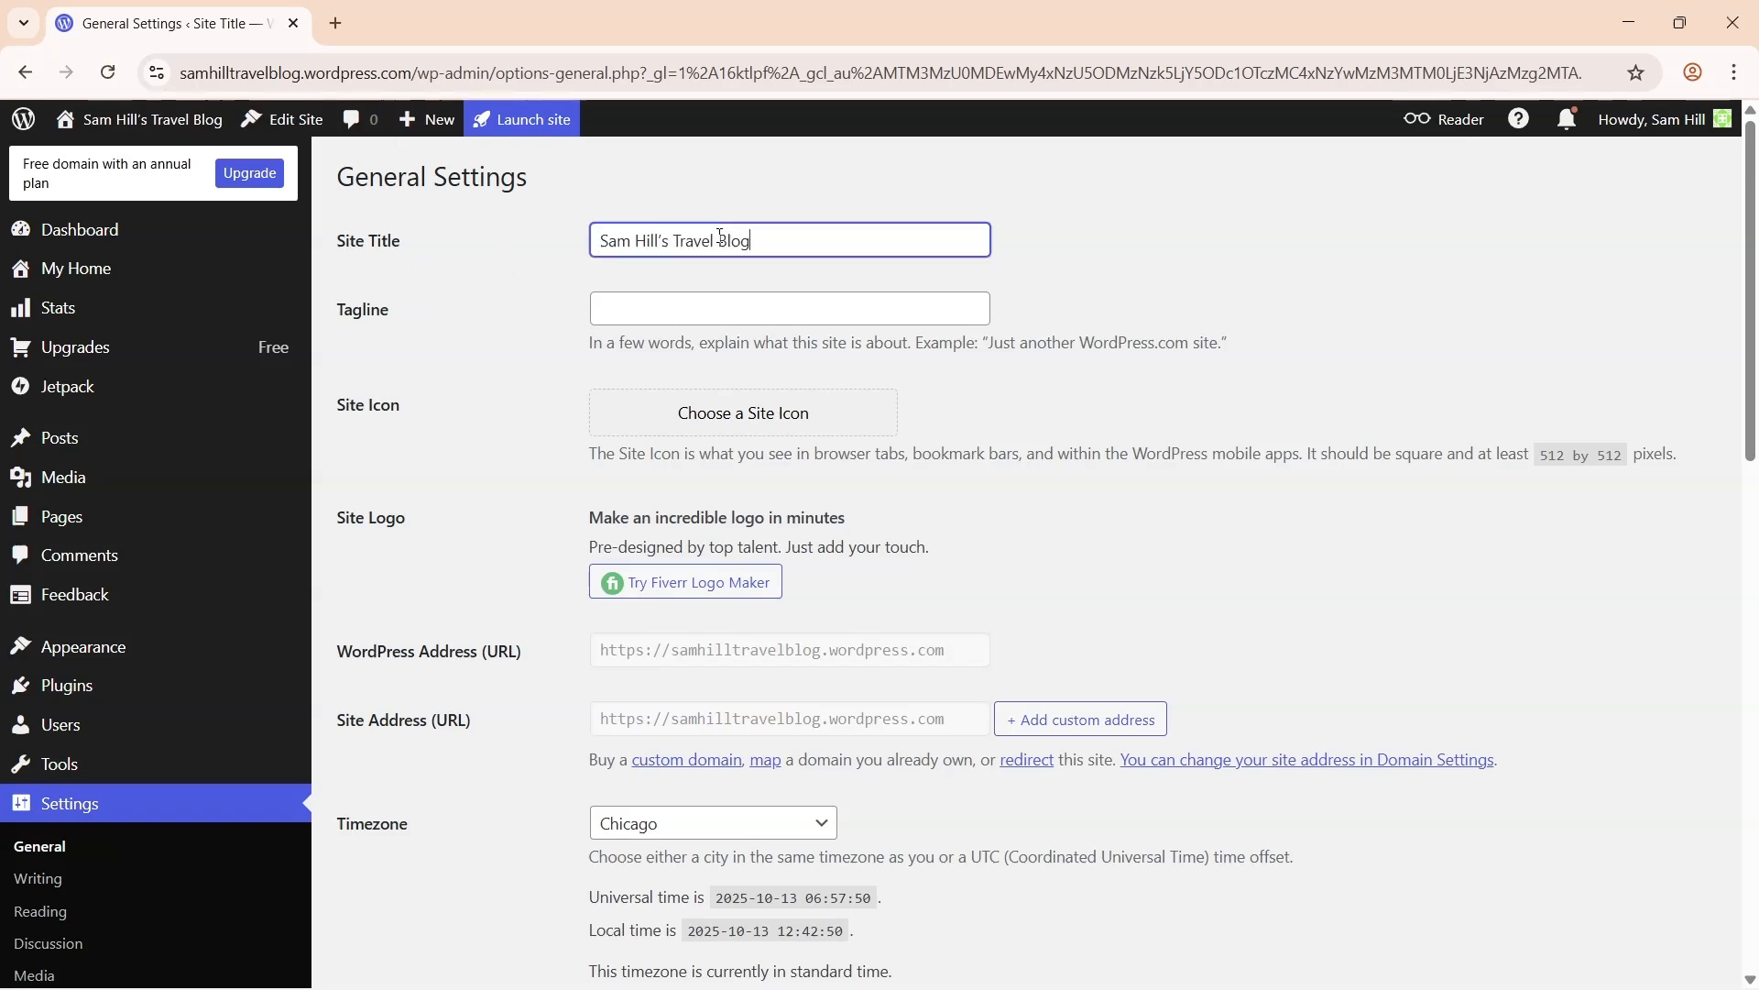
{"action": "left_click_drag", "start_coordinate": [342, 247], "coordinate": [417, 246]}
{"action": "left_click", "coordinate": [417, 246]}
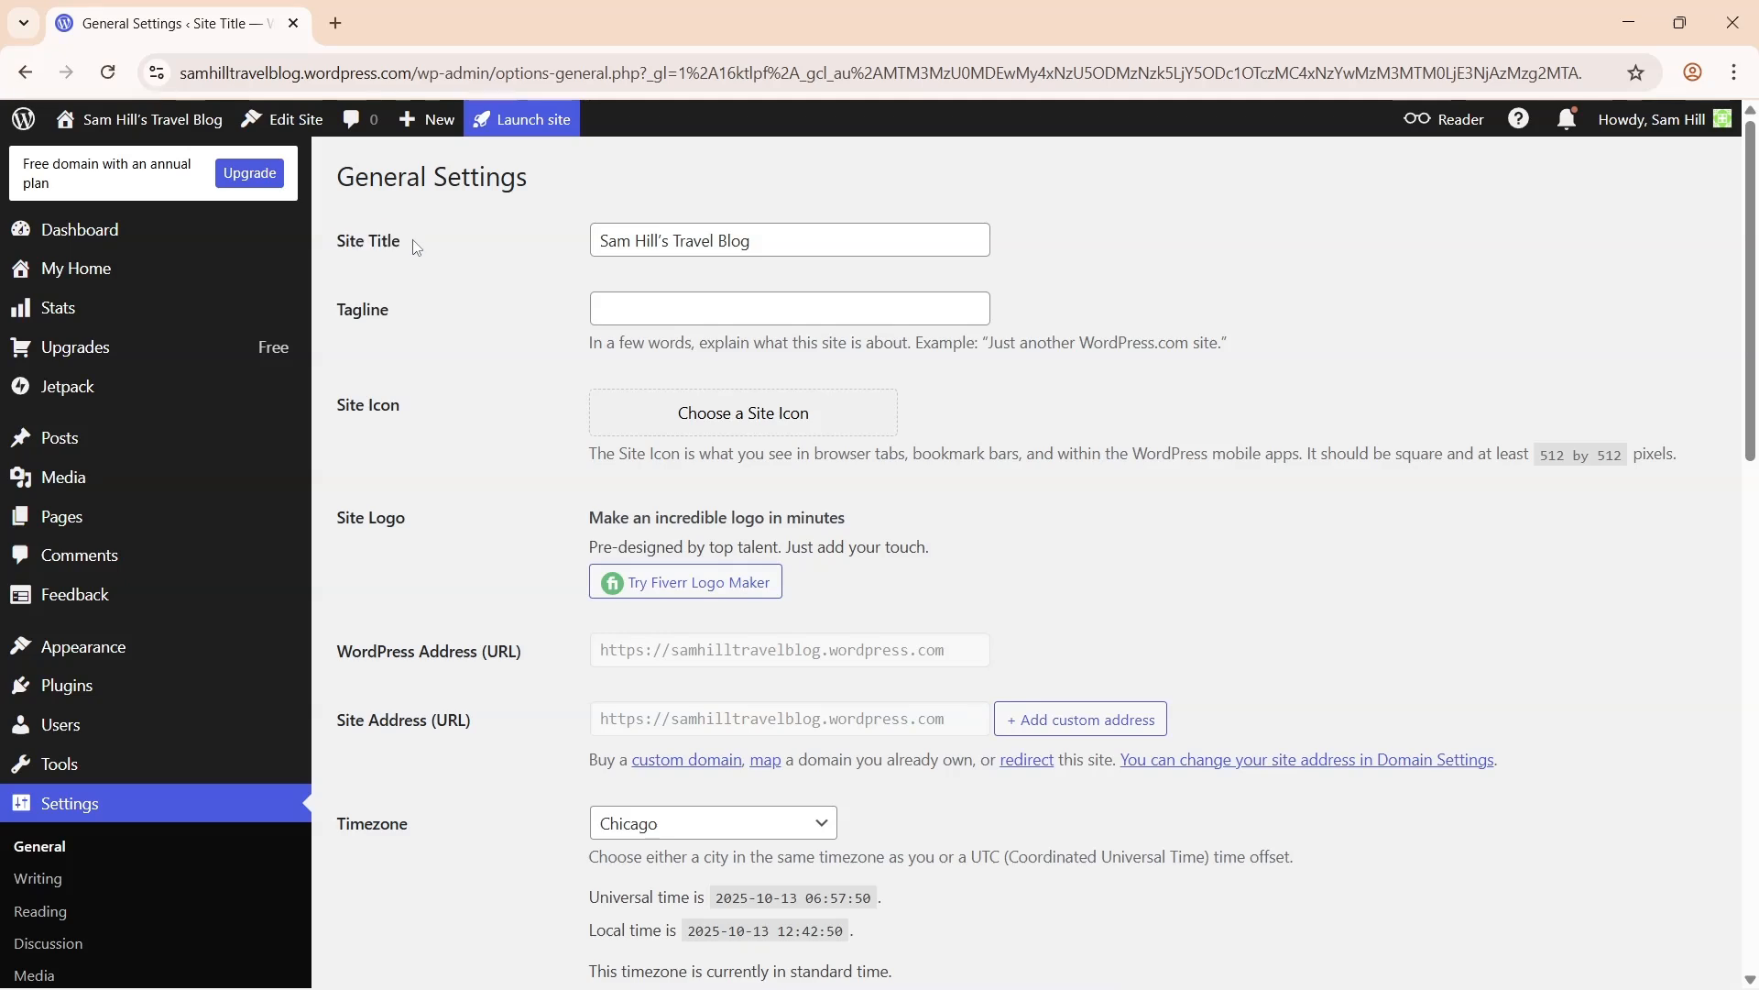
{"action": "left_click", "coordinate": [671, 307]}
{"action": "type", "text": "Wandering the world, one story at a time"}
{"action": "left_click_drag", "start_coordinate": [341, 316], "coordinate": [360, 317]}
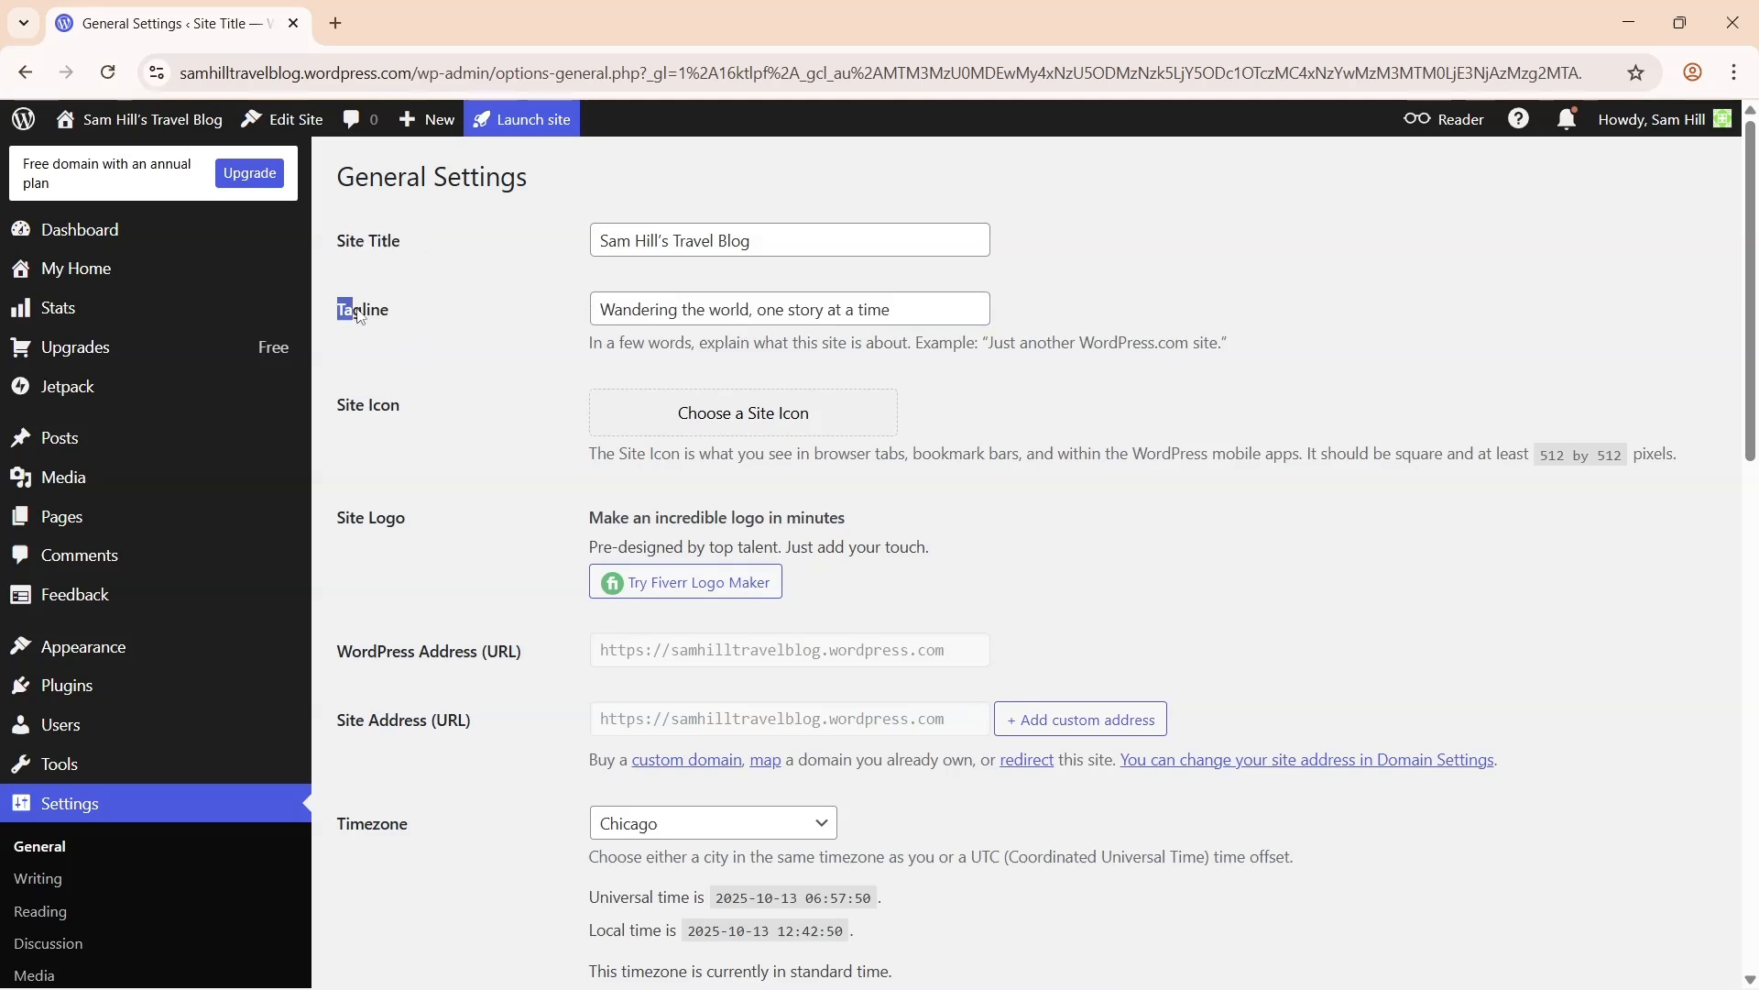
{"action": "left_click", "coordinate": [404, 315]}
- Choose the SHTB image as the Site Icon and save the changes
{"action": "left_click", "coordinate": [744, 426]}
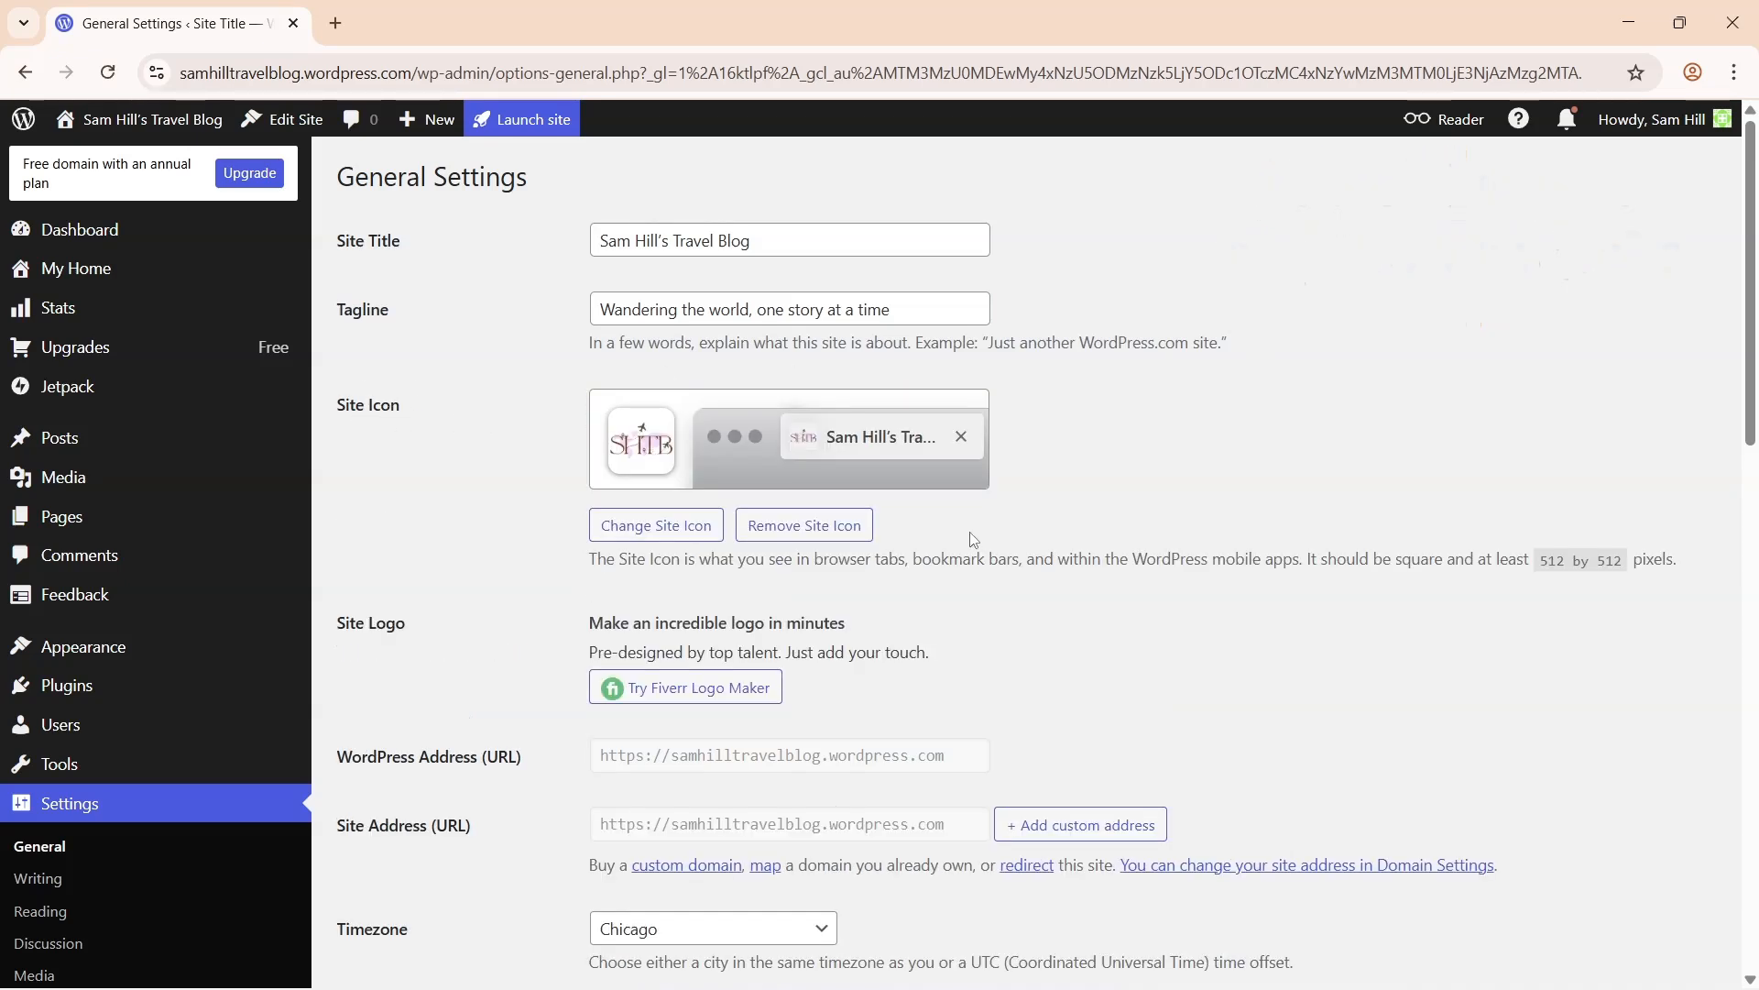
{"action": "scroll", "coordinate": [730, 315], "scroll_direction": "down", "scroll_amount": 7}
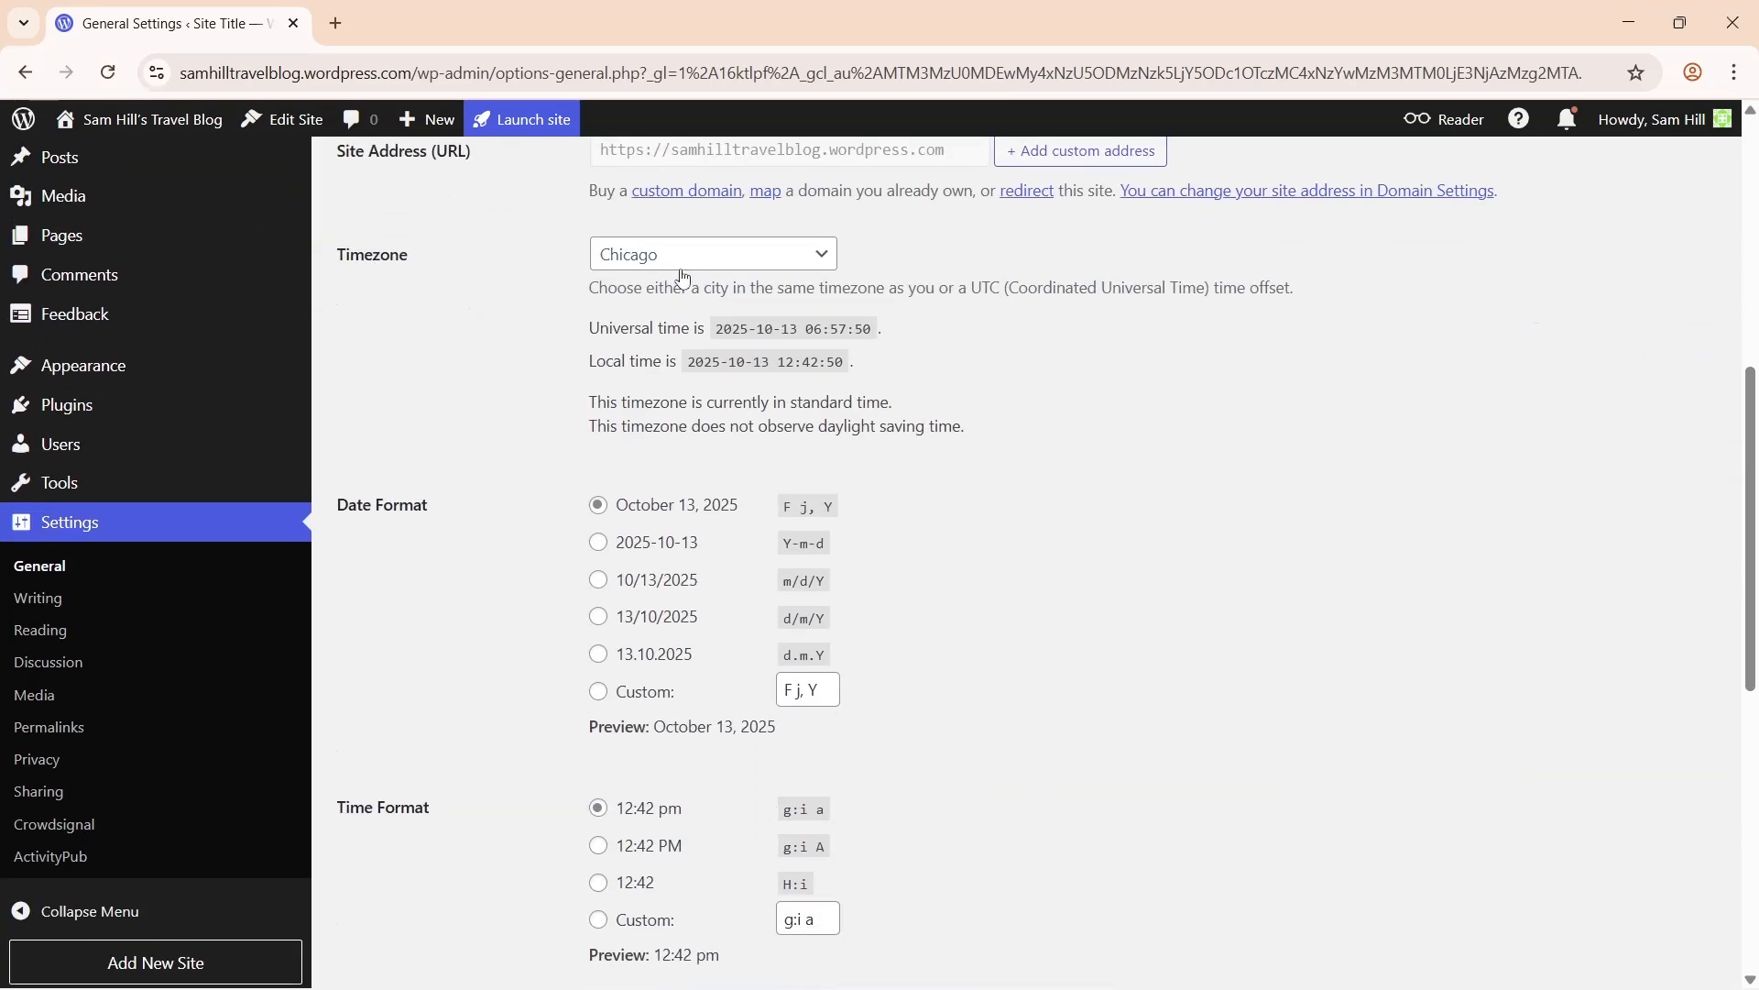
{"action": "scroll", "coordinate": [682, 278], "scroll_direction": "down", "scroll_amount": 8}
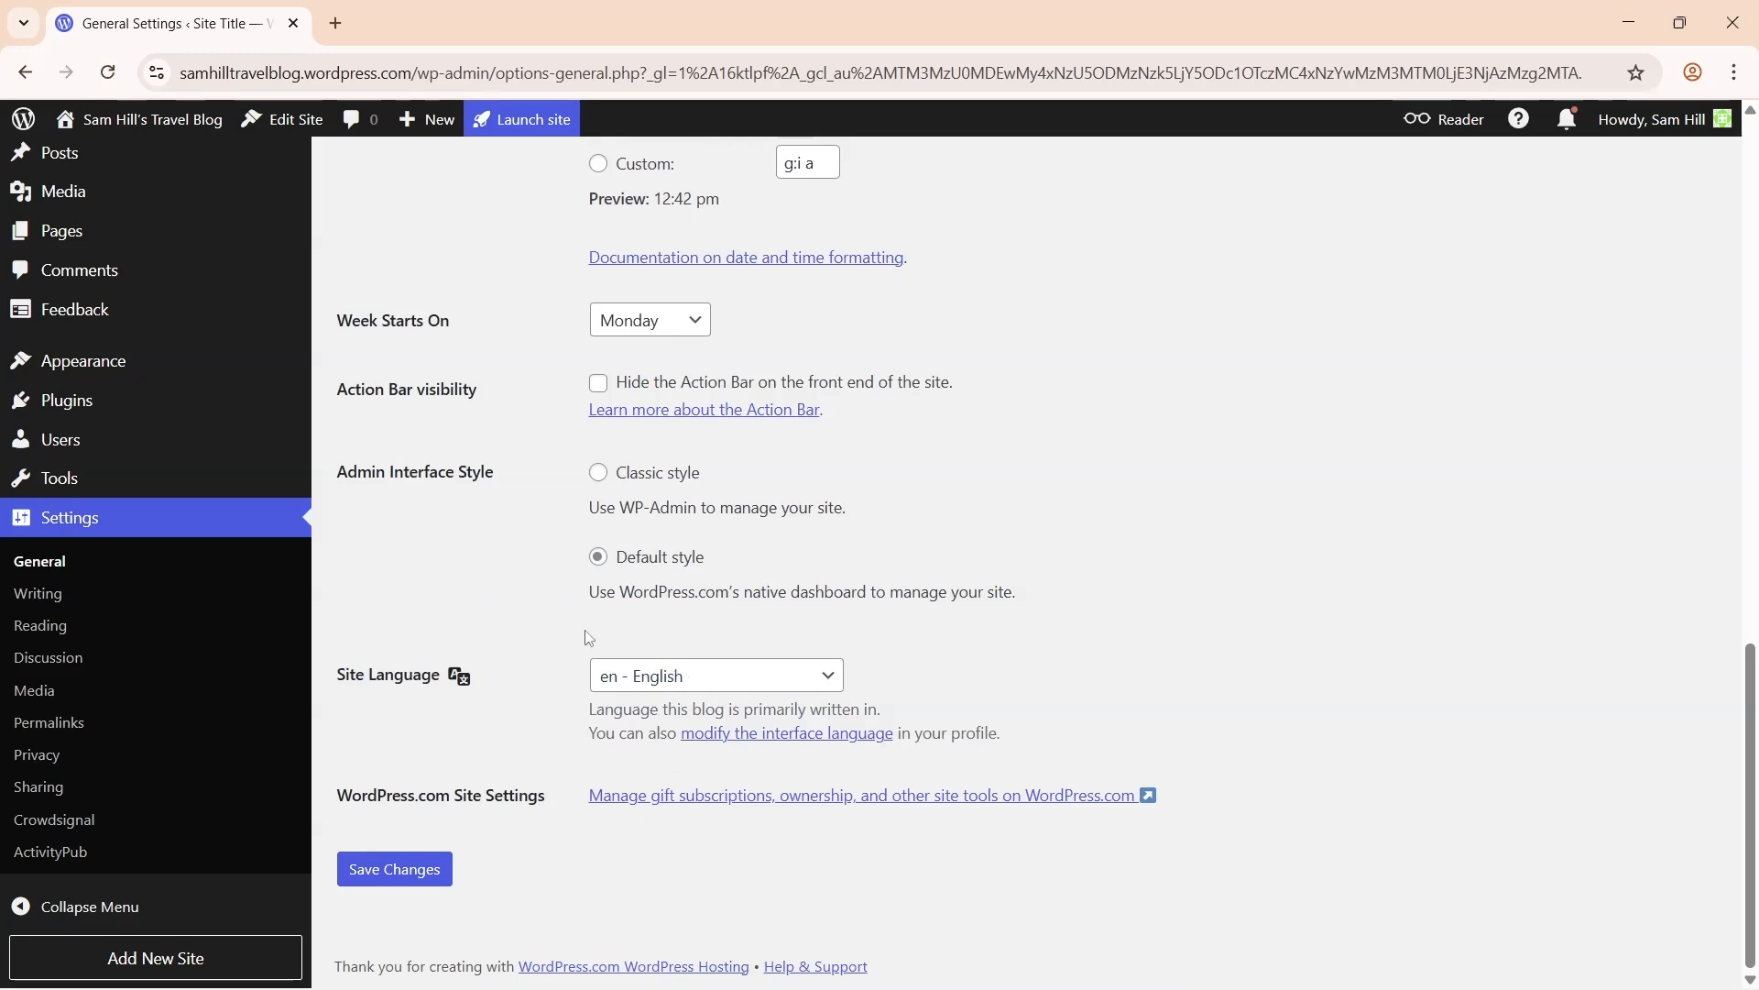
{"action": "left_click", "coordinate": [409, 865]}
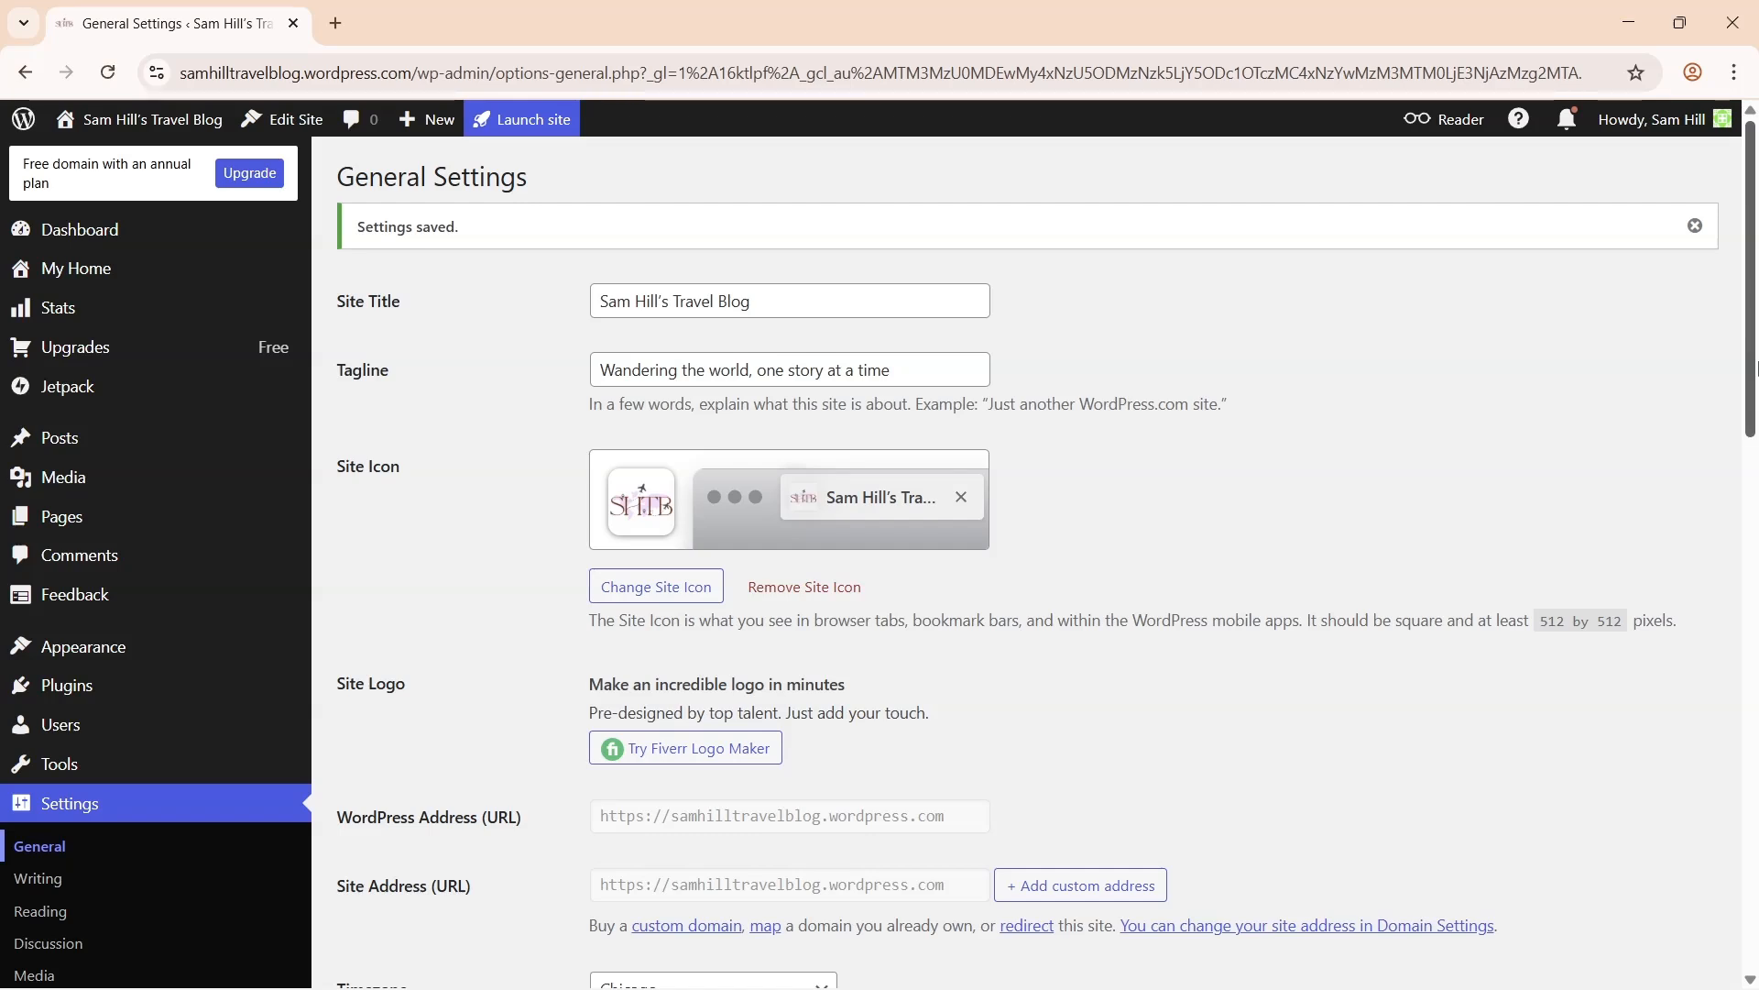
{"action": "scroll", "coordinate": [485, 667], "scroll_direction": "down", "scroll_amount": 7}
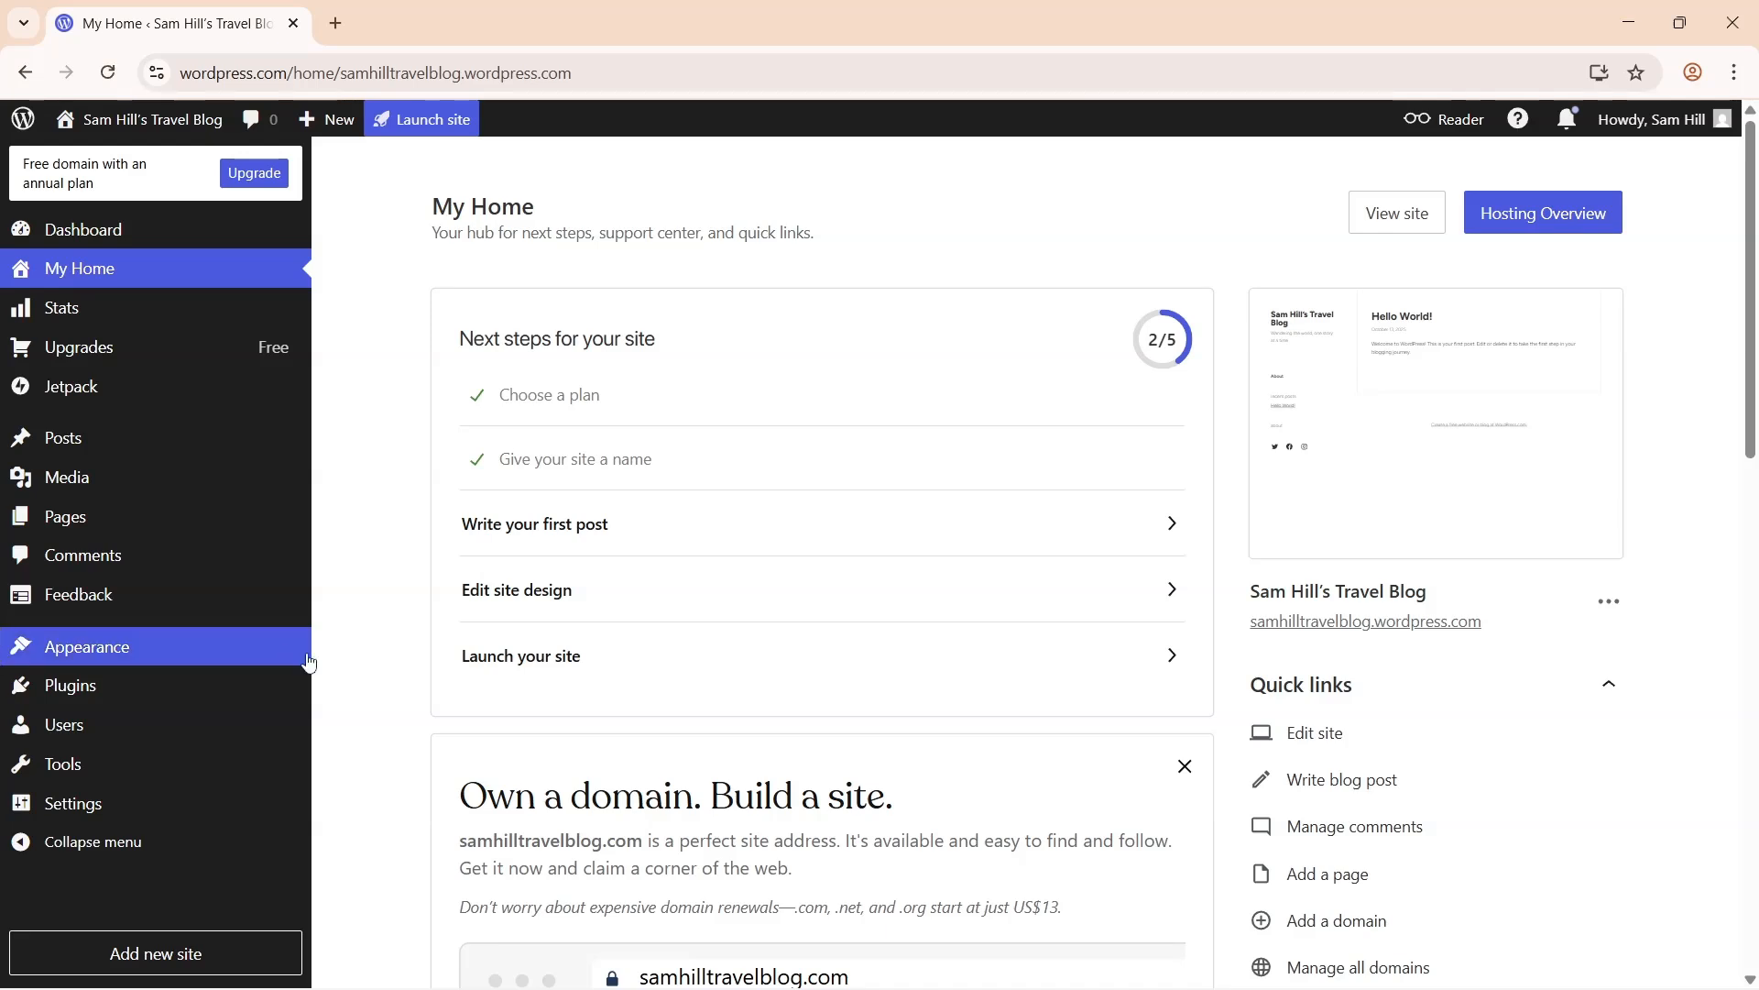
- Find Twenty Twenty-Five in the theme gallery and activate it
{"action": "mouse_move", "coordinate": [272, 648]}
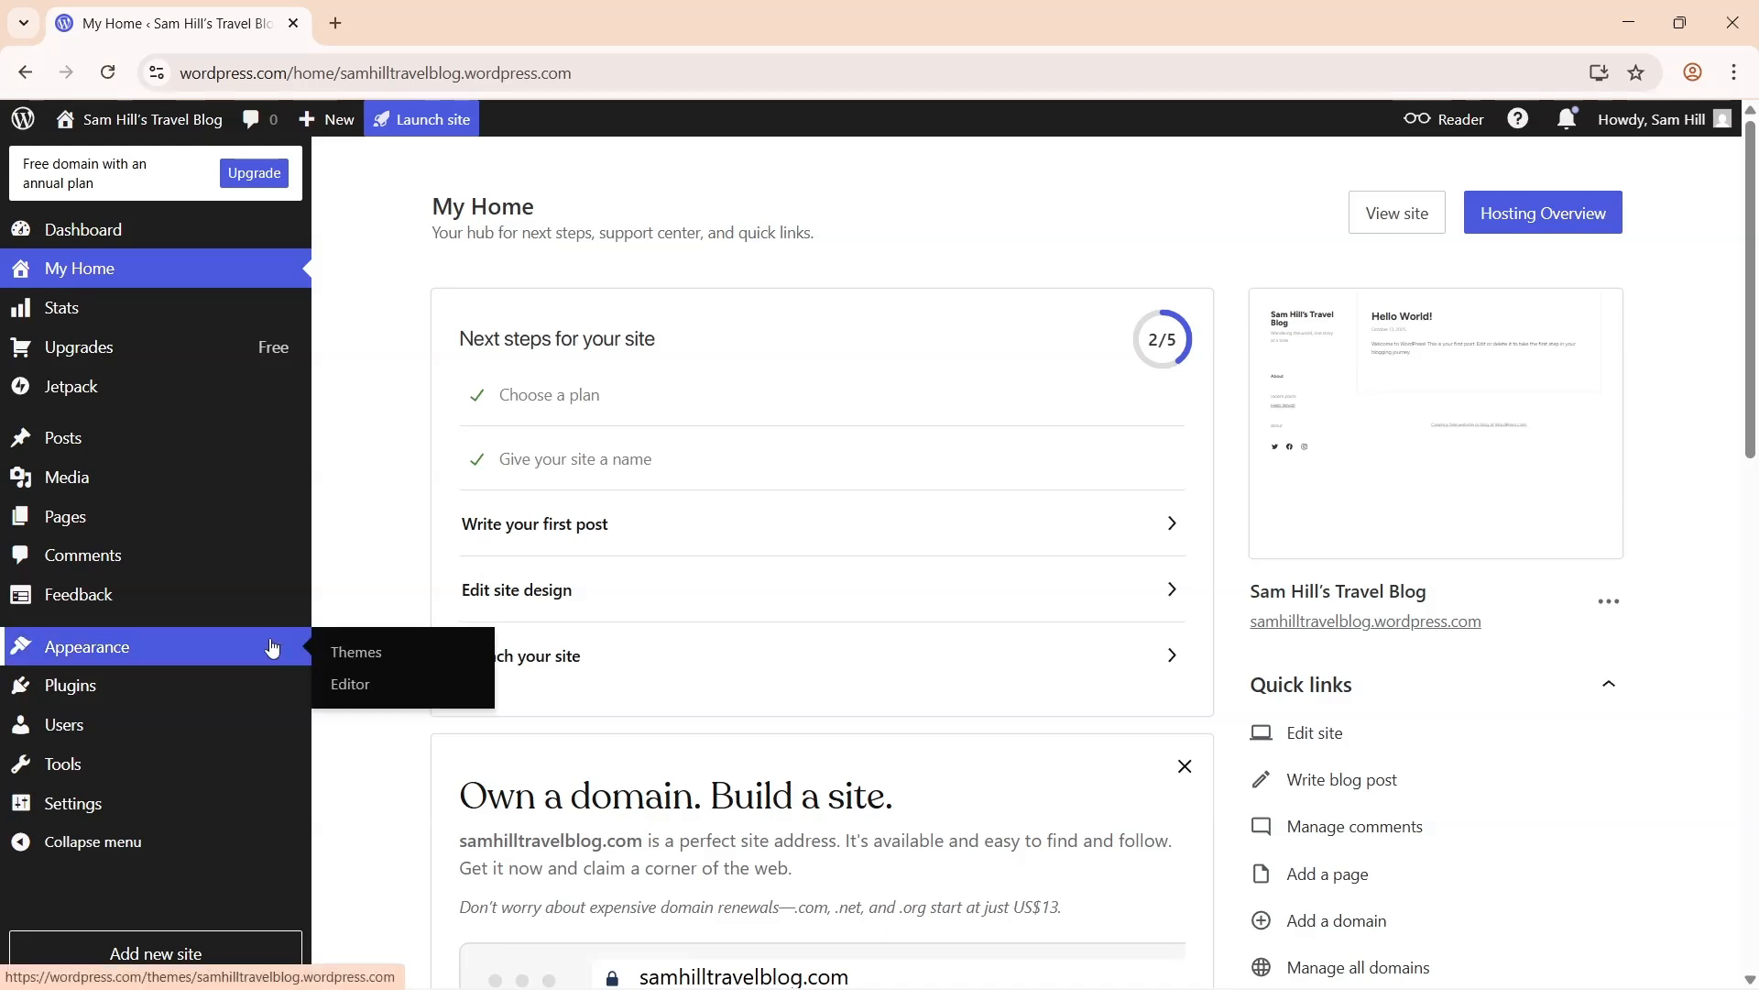
{"action": "left_click", "coordinate": [354, 656]}
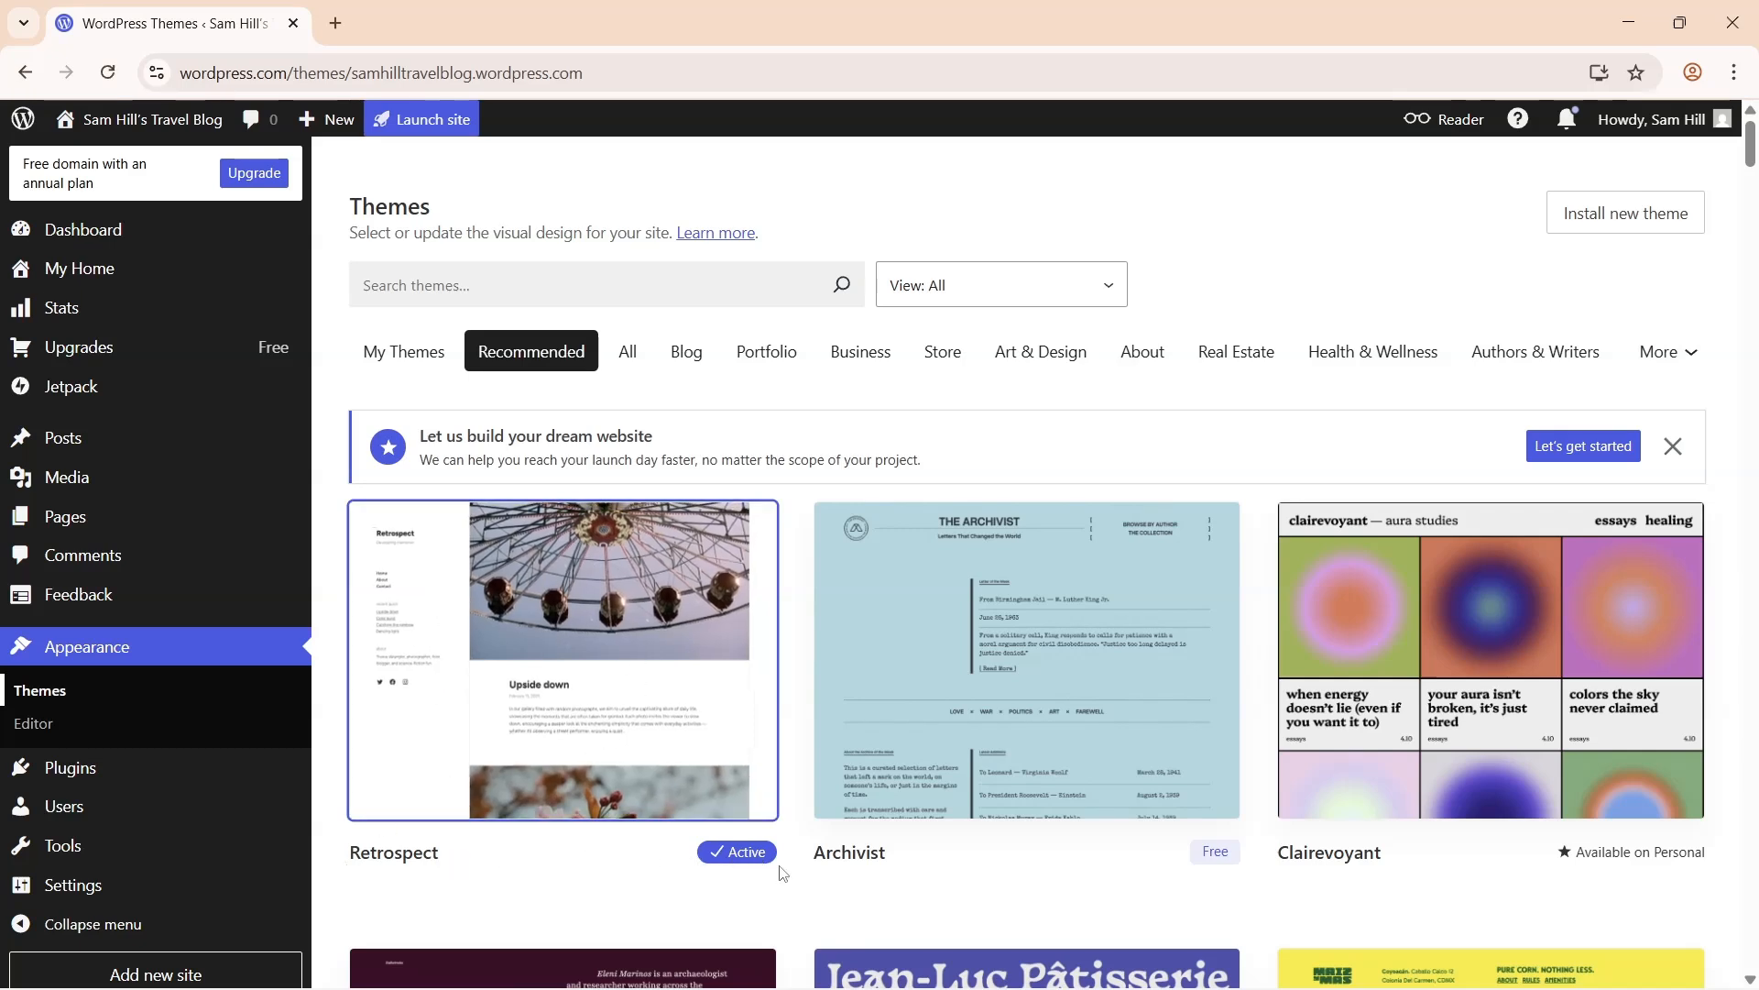
{"action": "left_click_drag", "start_coordinate": [1753, 154], "coordinate": [1753, 336]}
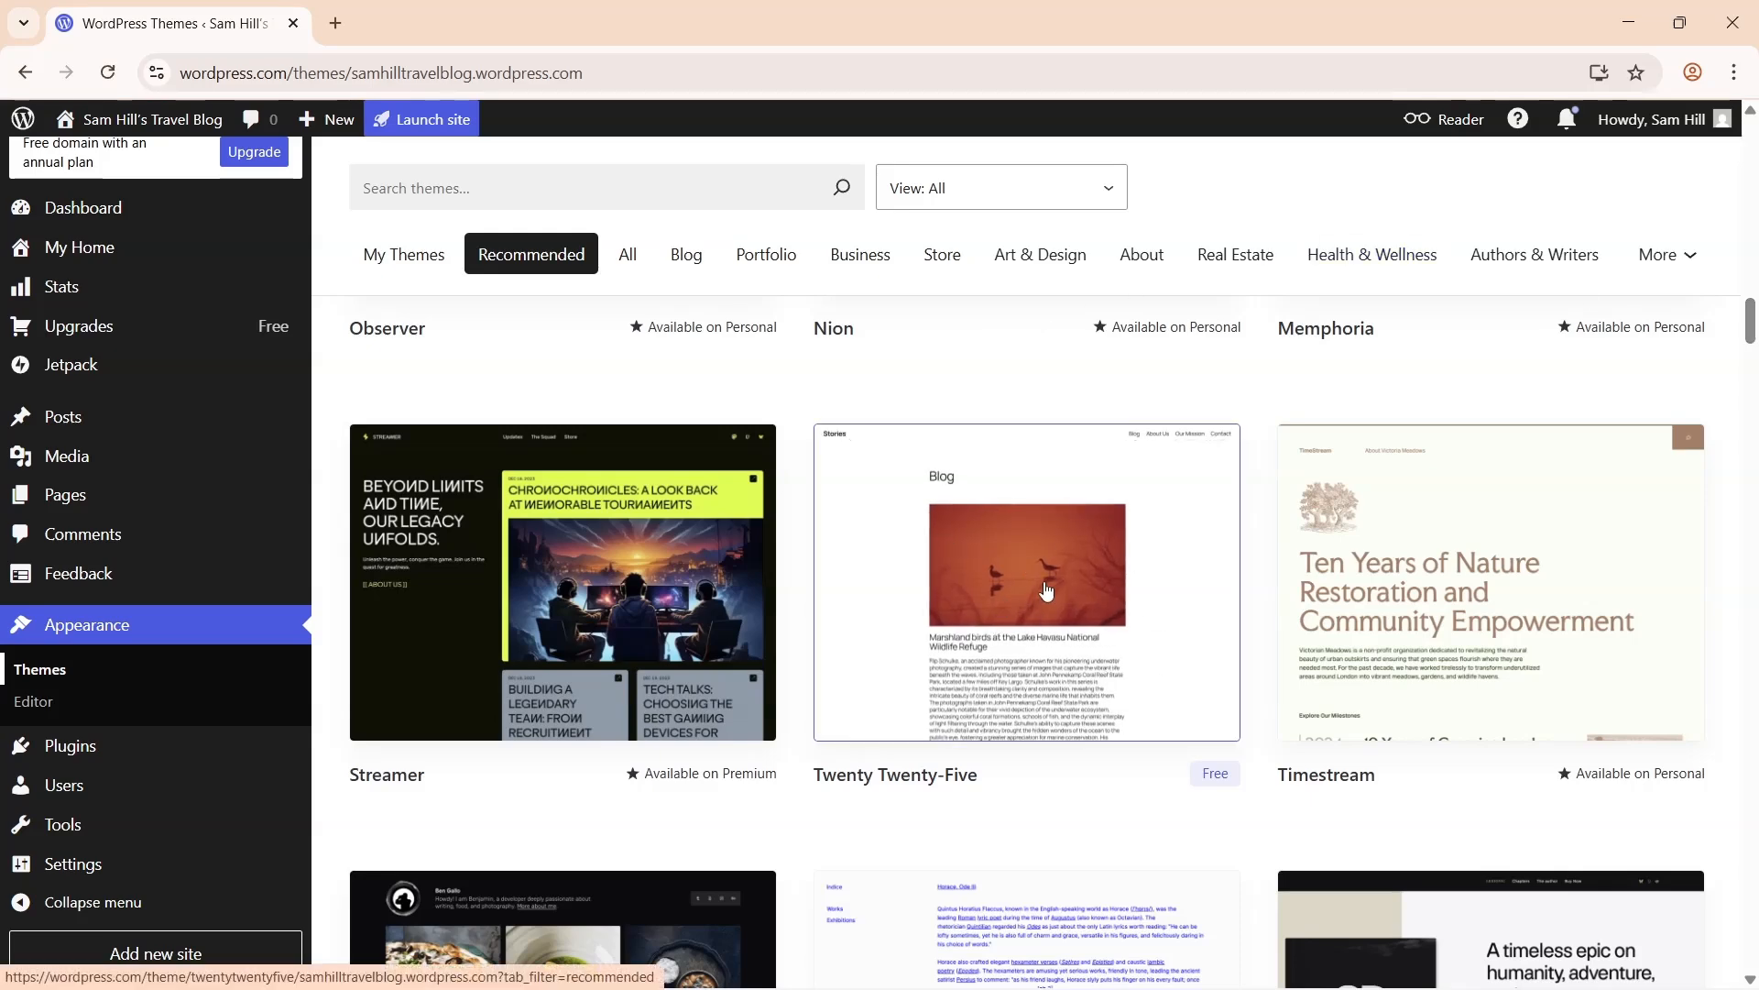
{"action": "left_click", "coordinate": [1035, 617]}
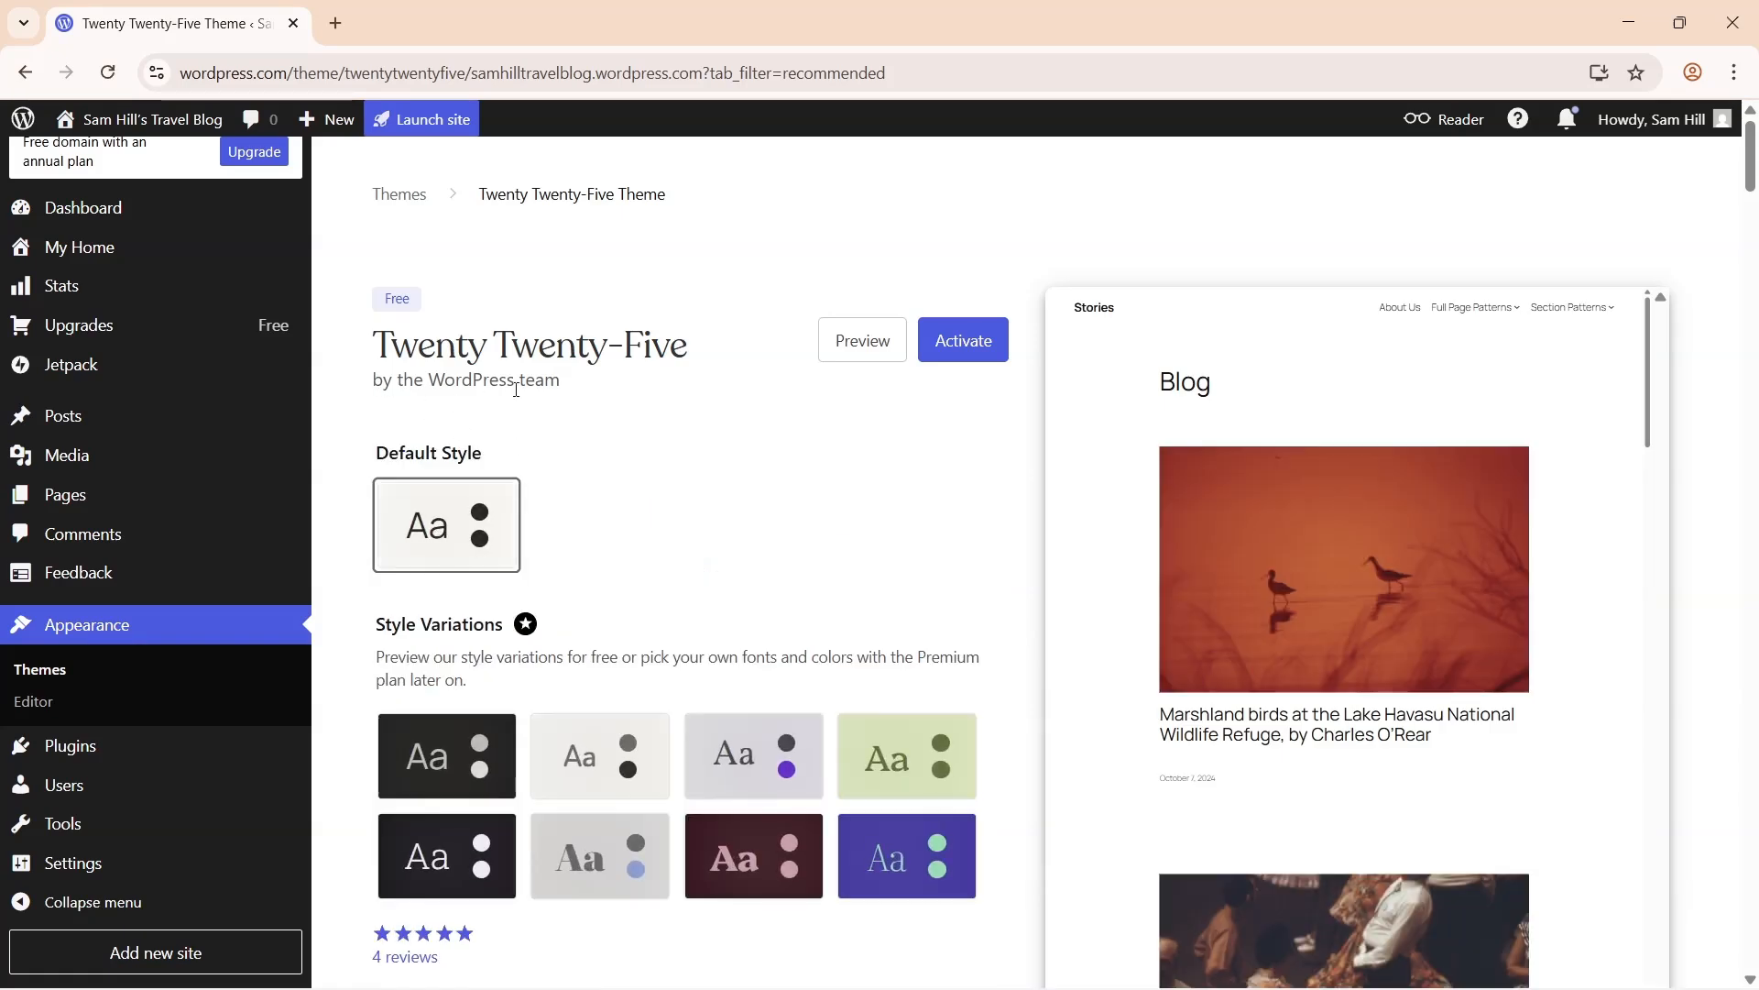
{"action": "left_click", "coordinate": [976, 347]}
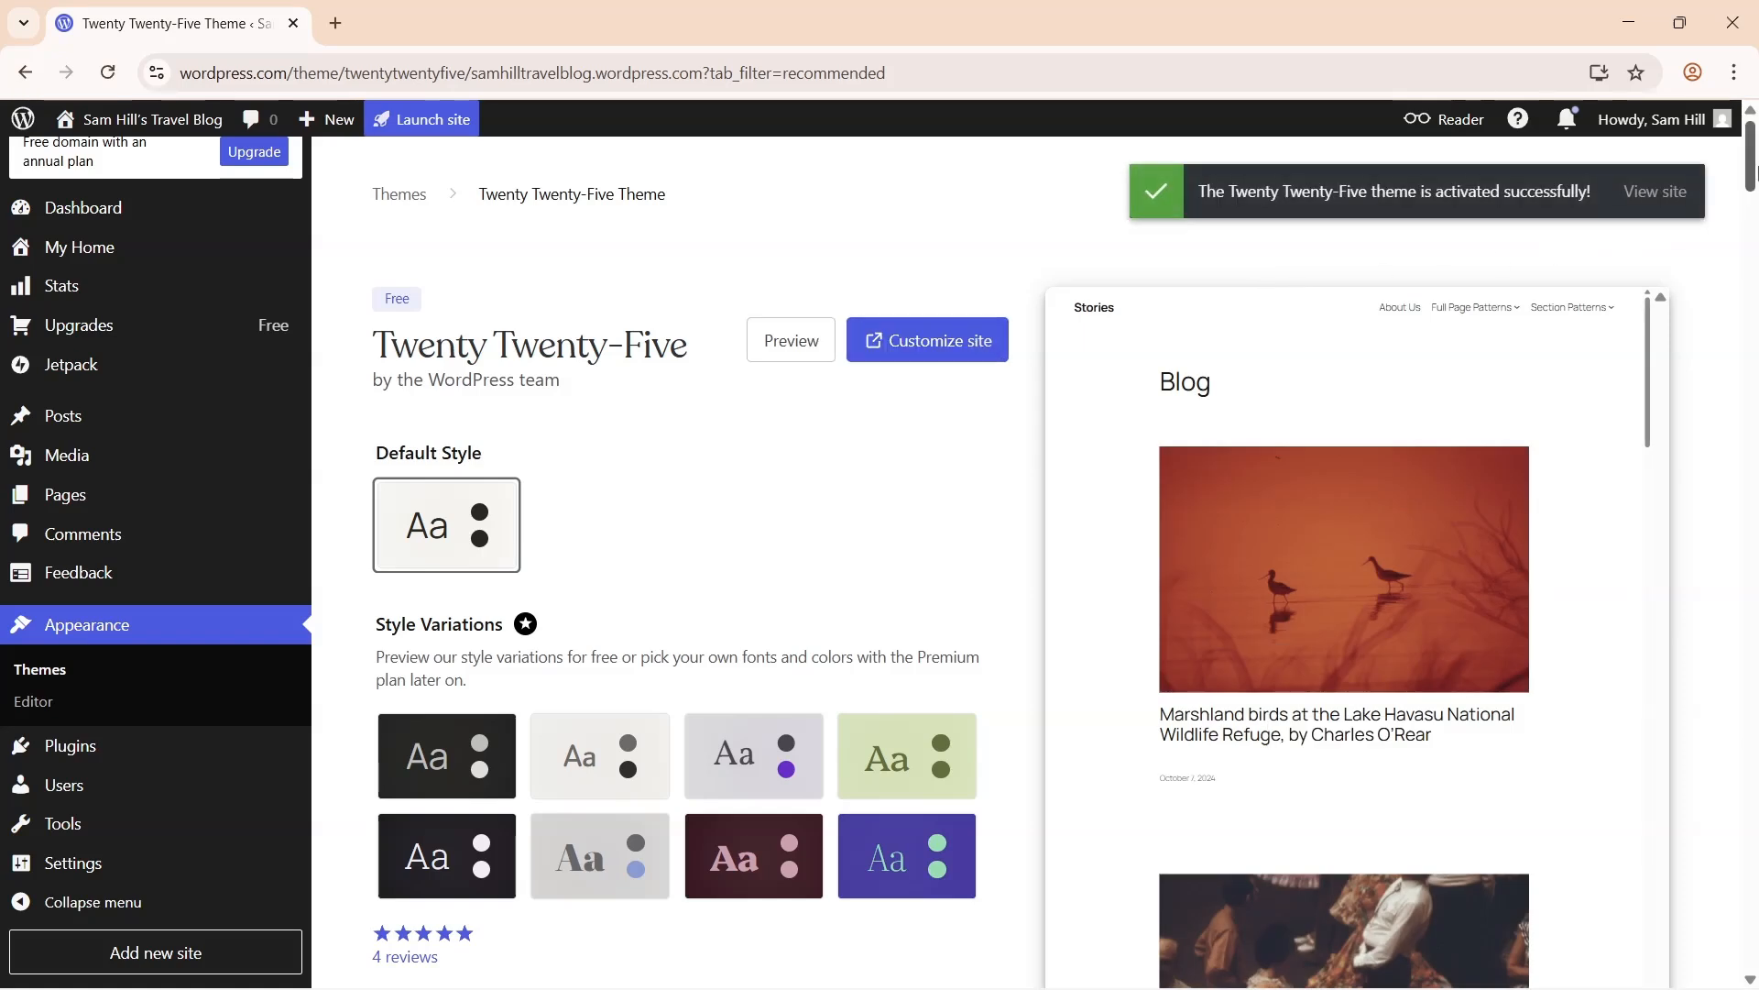
{"action": "left_click_drag", "start_coordinate": [1755, 171], "coordinate": [1755, 440]}
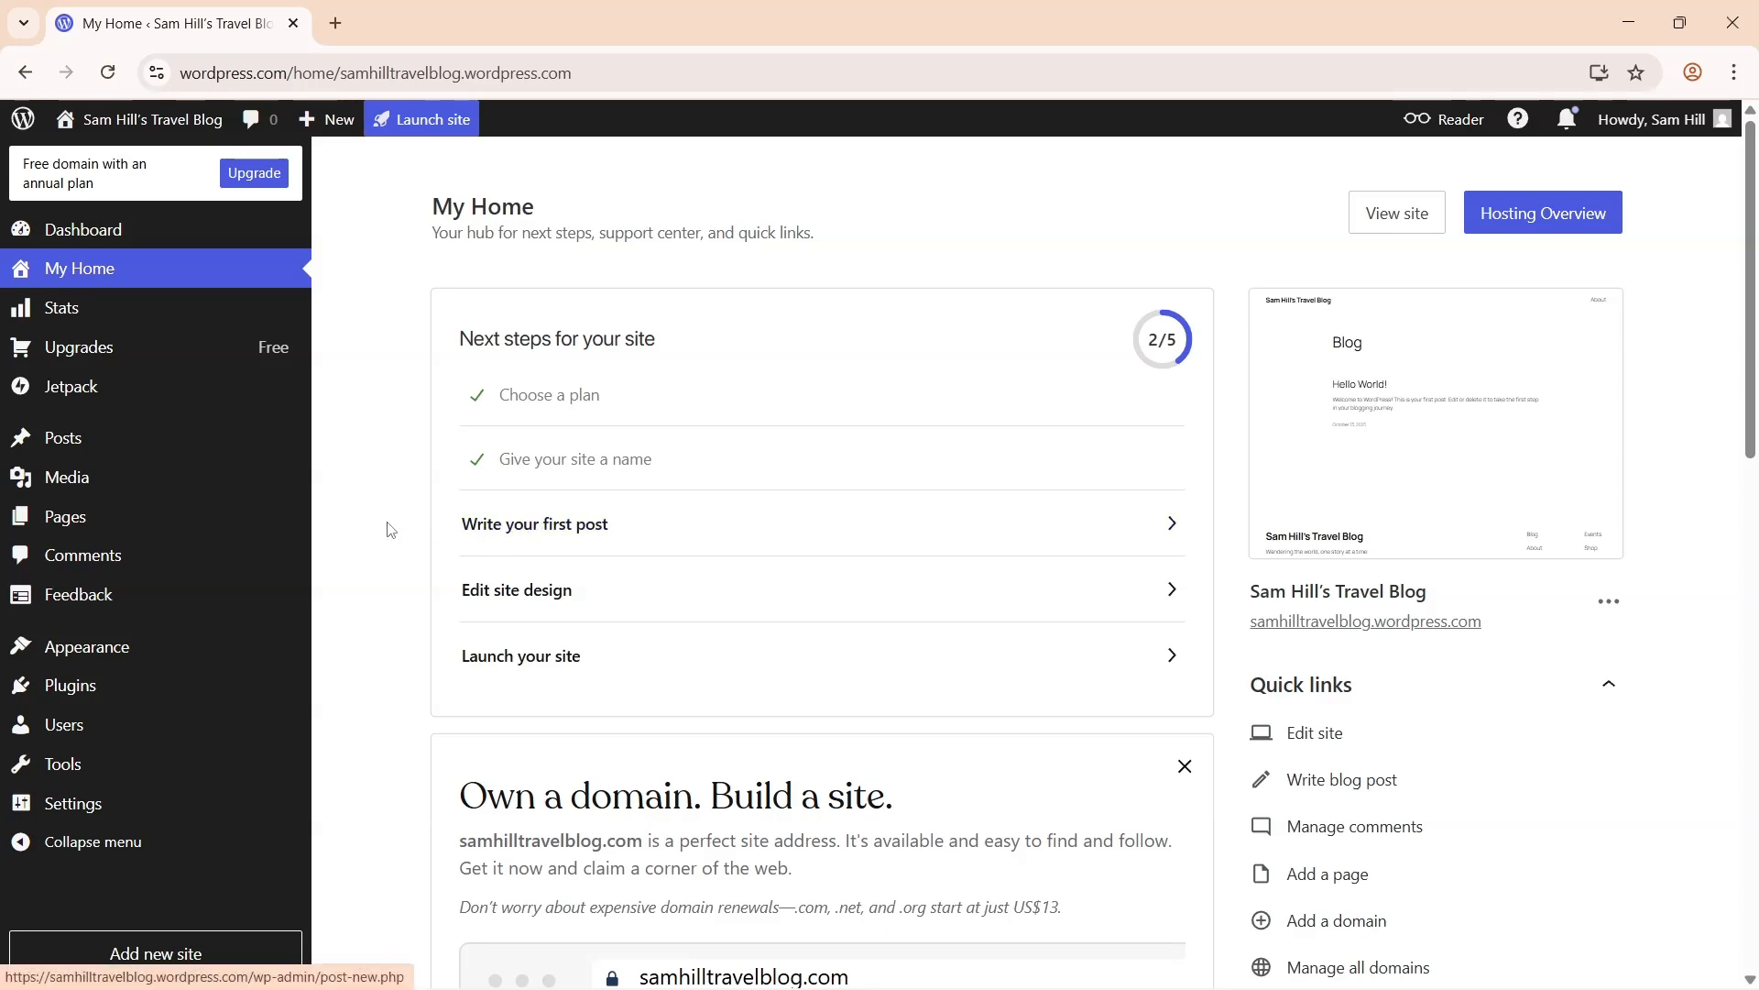
- Create a new page titled 'About' with a welcome paragraph introducing the travel blog
{"action": "mouse_move", "coordinate": [108, 524]}
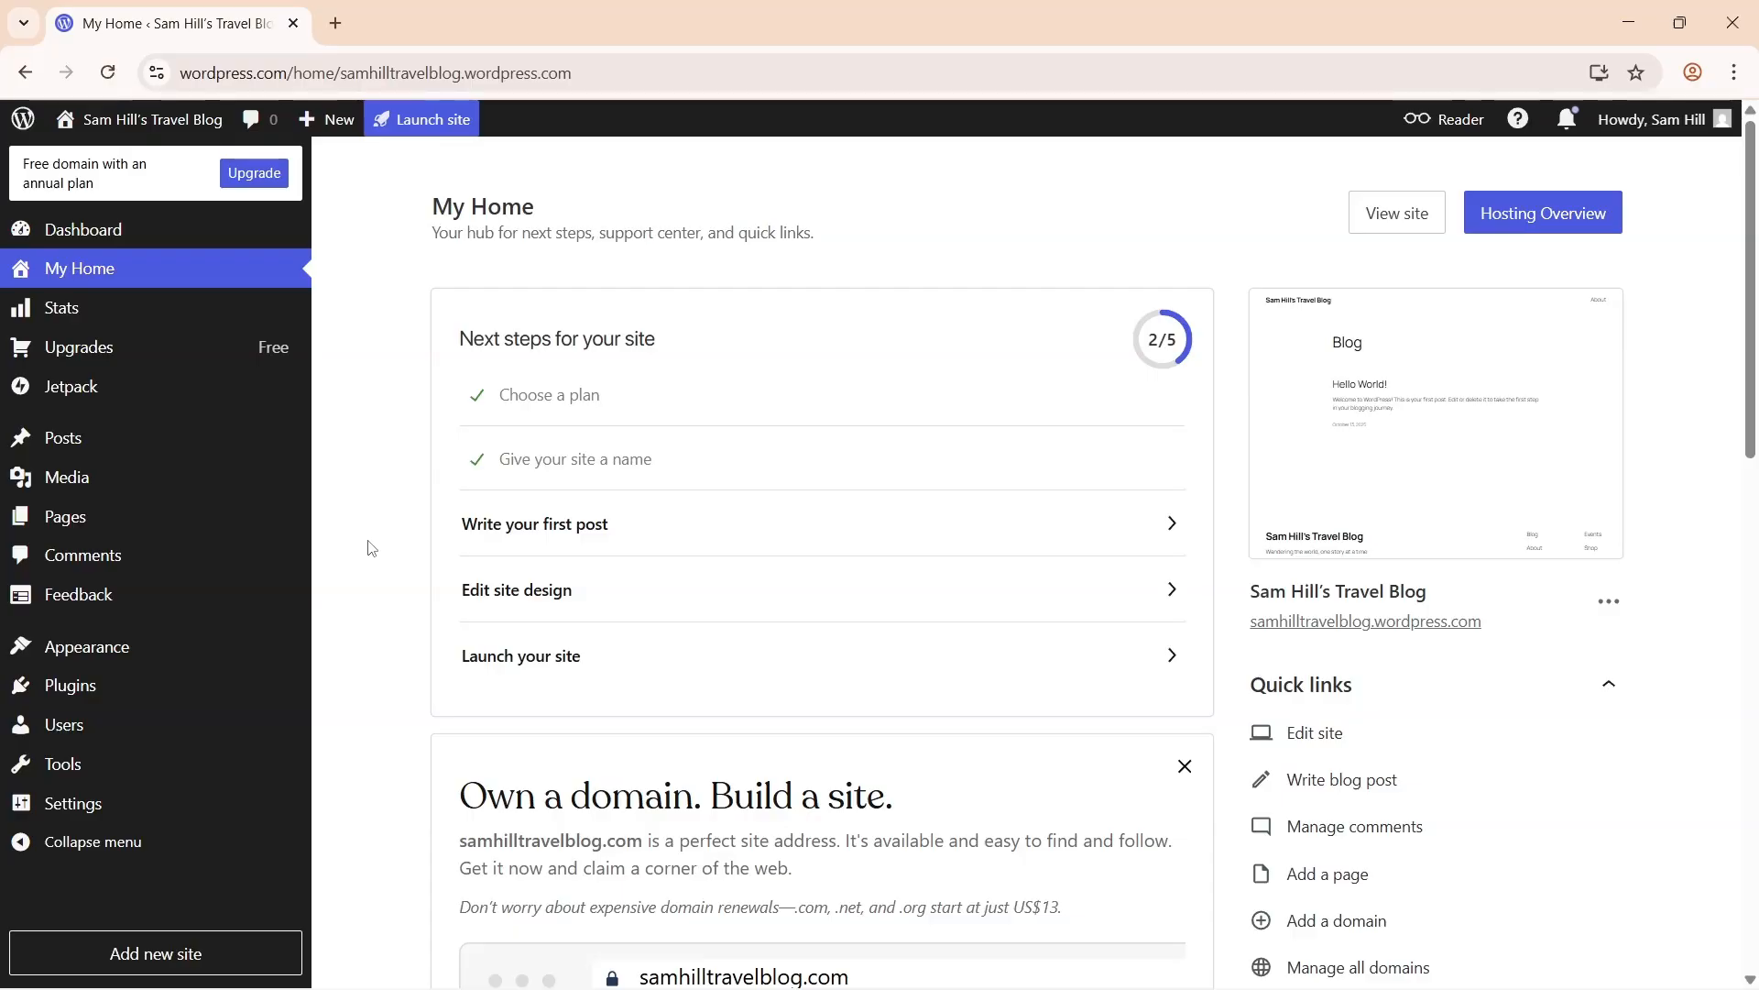
{"action": "mouse_move", "coordinate": [274, 519]}
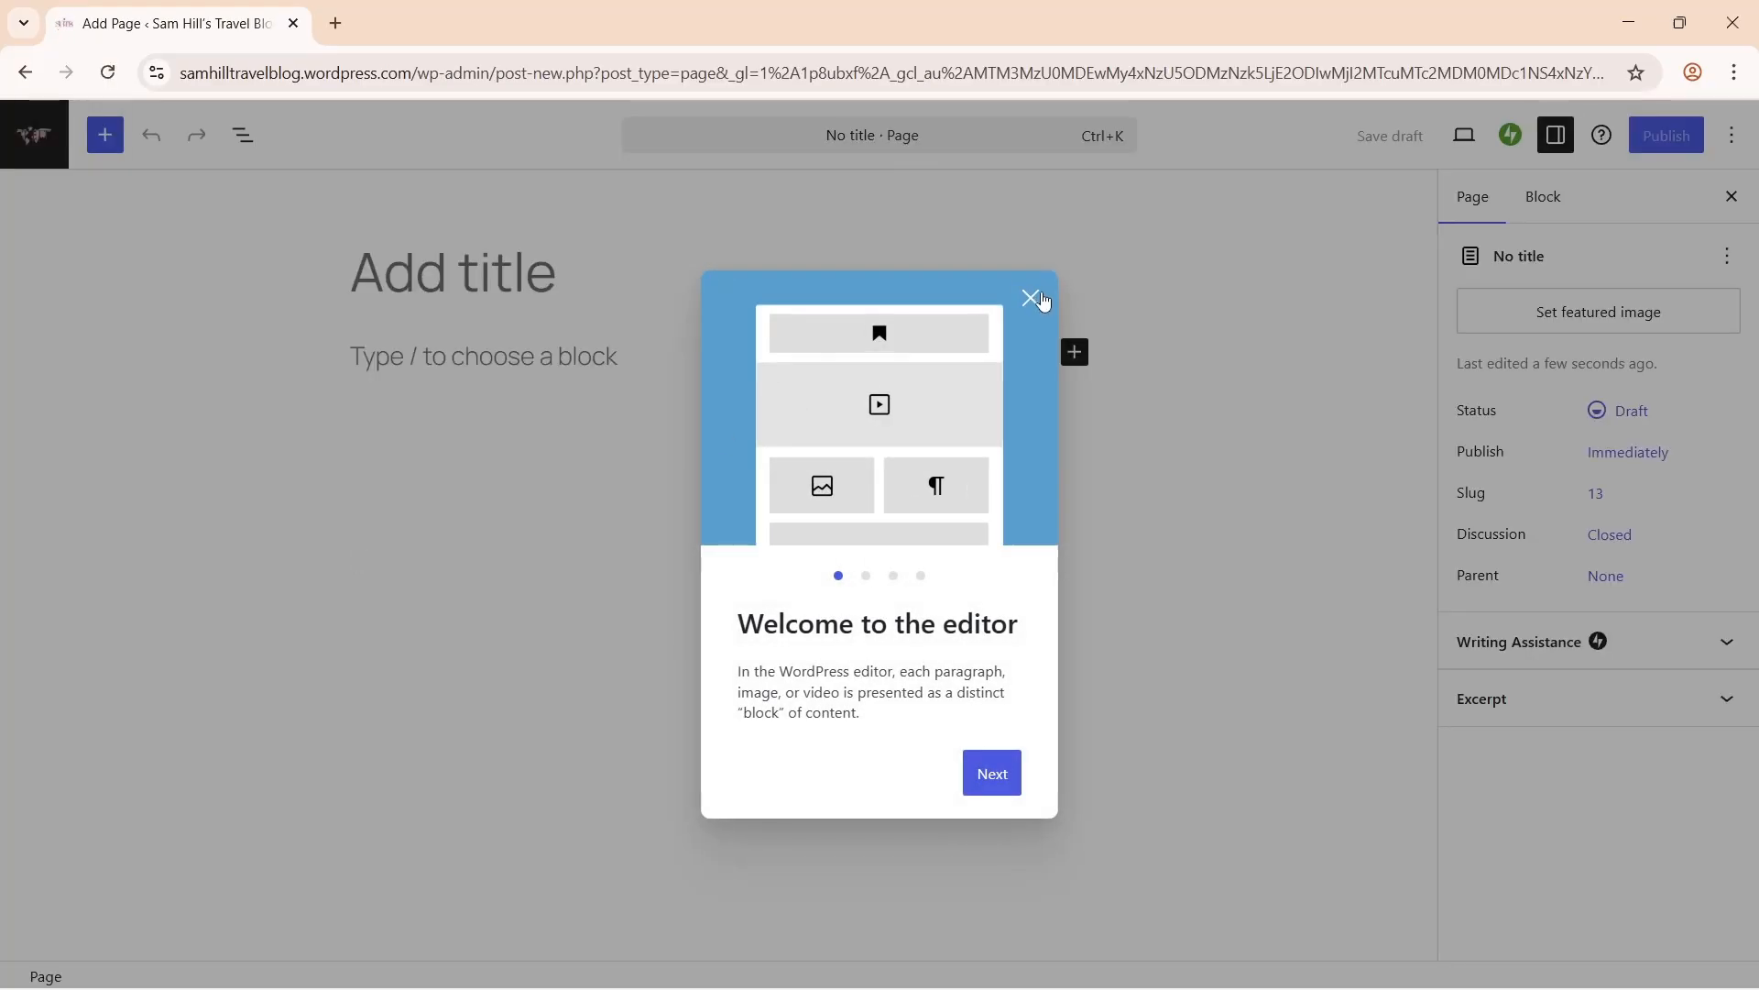
{"action": "left_click", "coordinate": [1030, 297]}
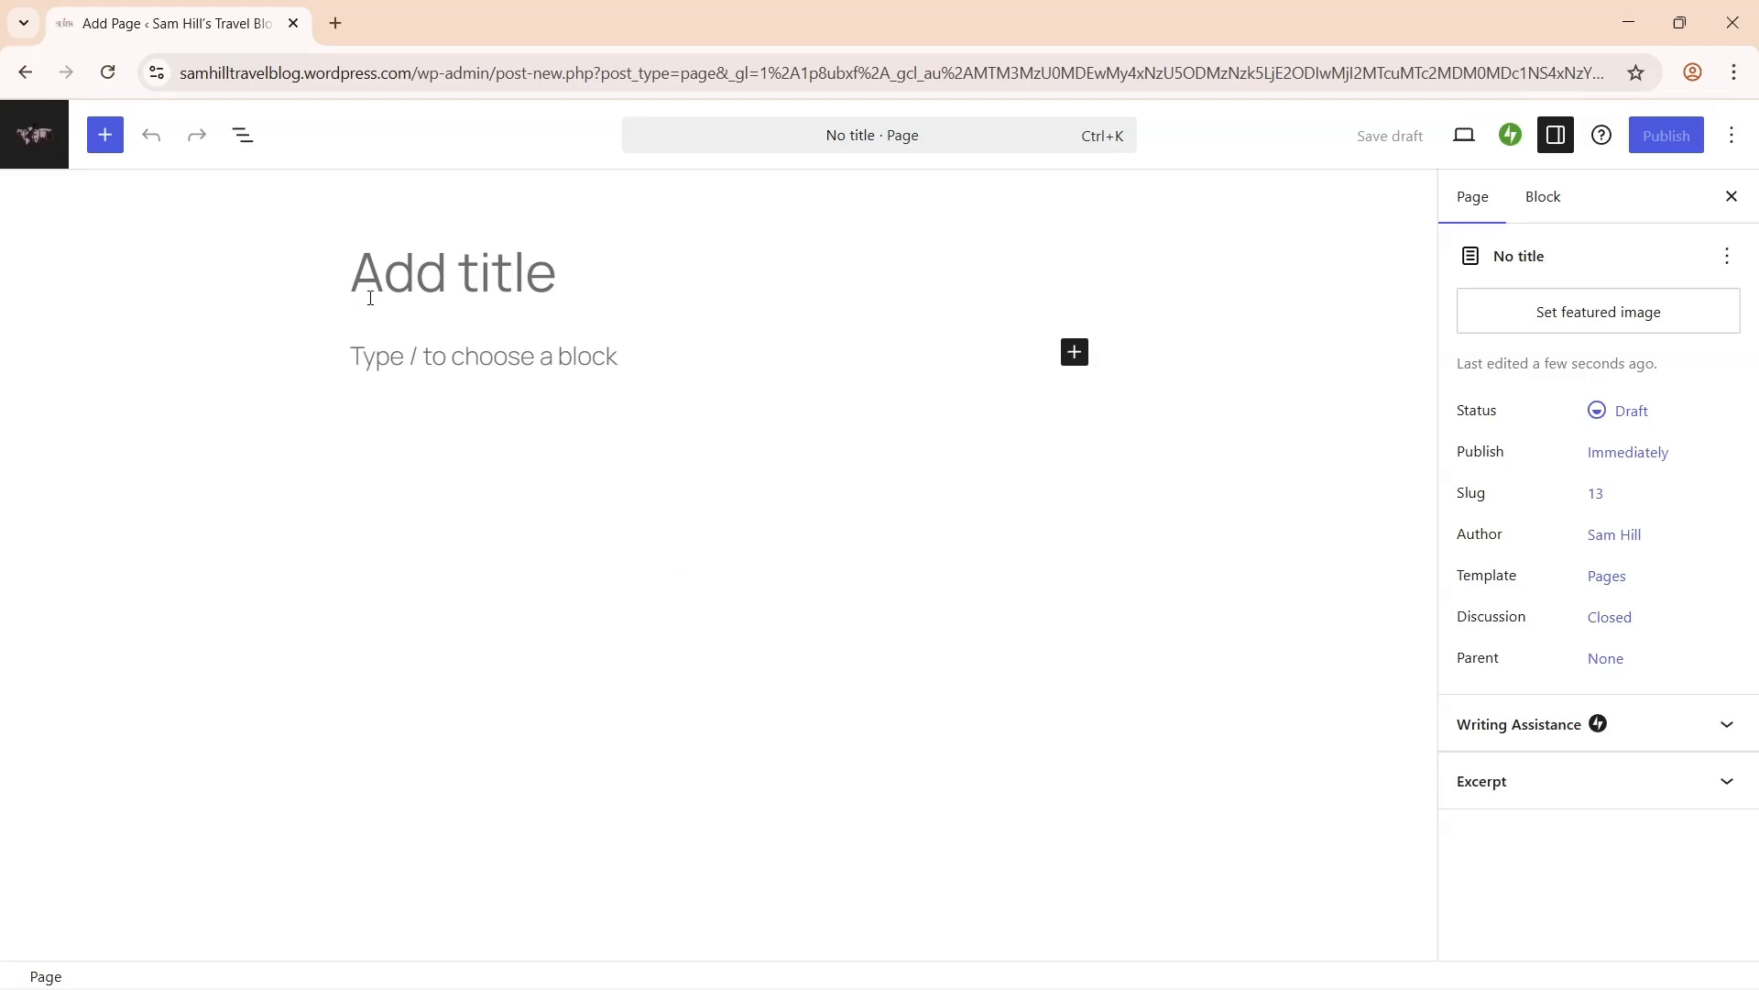
{"action": "type", "text": "About"}
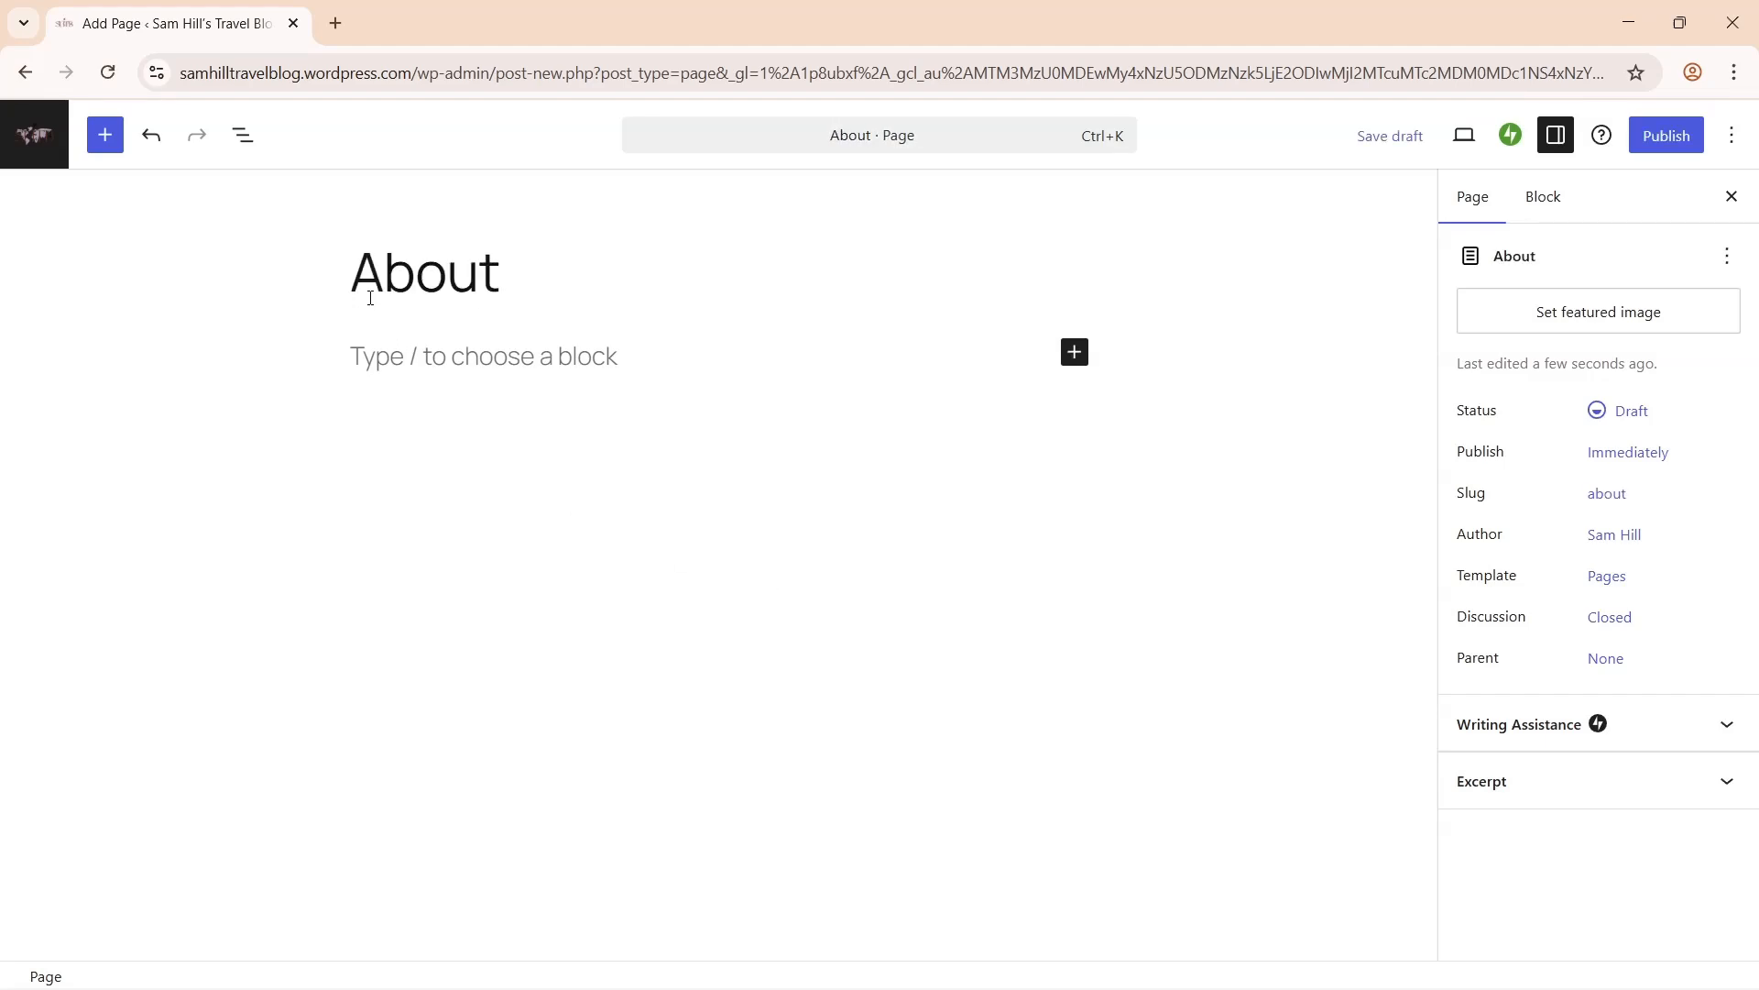
{"action": "left_click", "coordinate": [471, 355]}
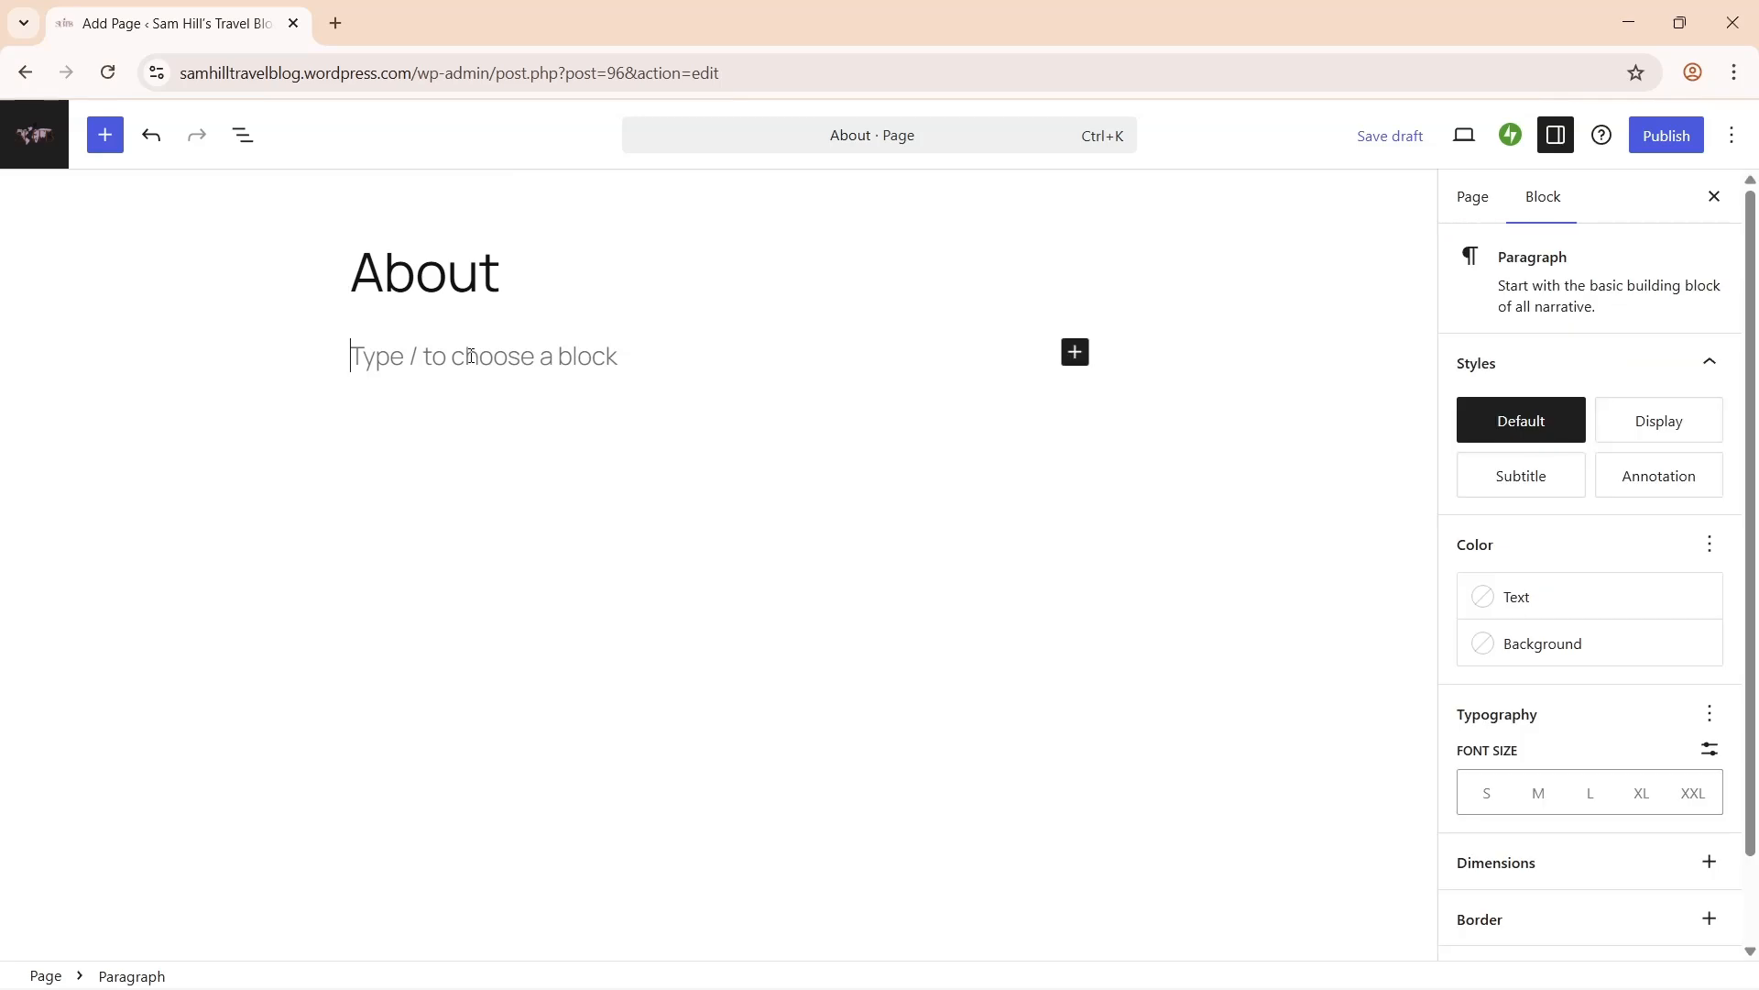
{"action": "type", "text": "Welcome"}
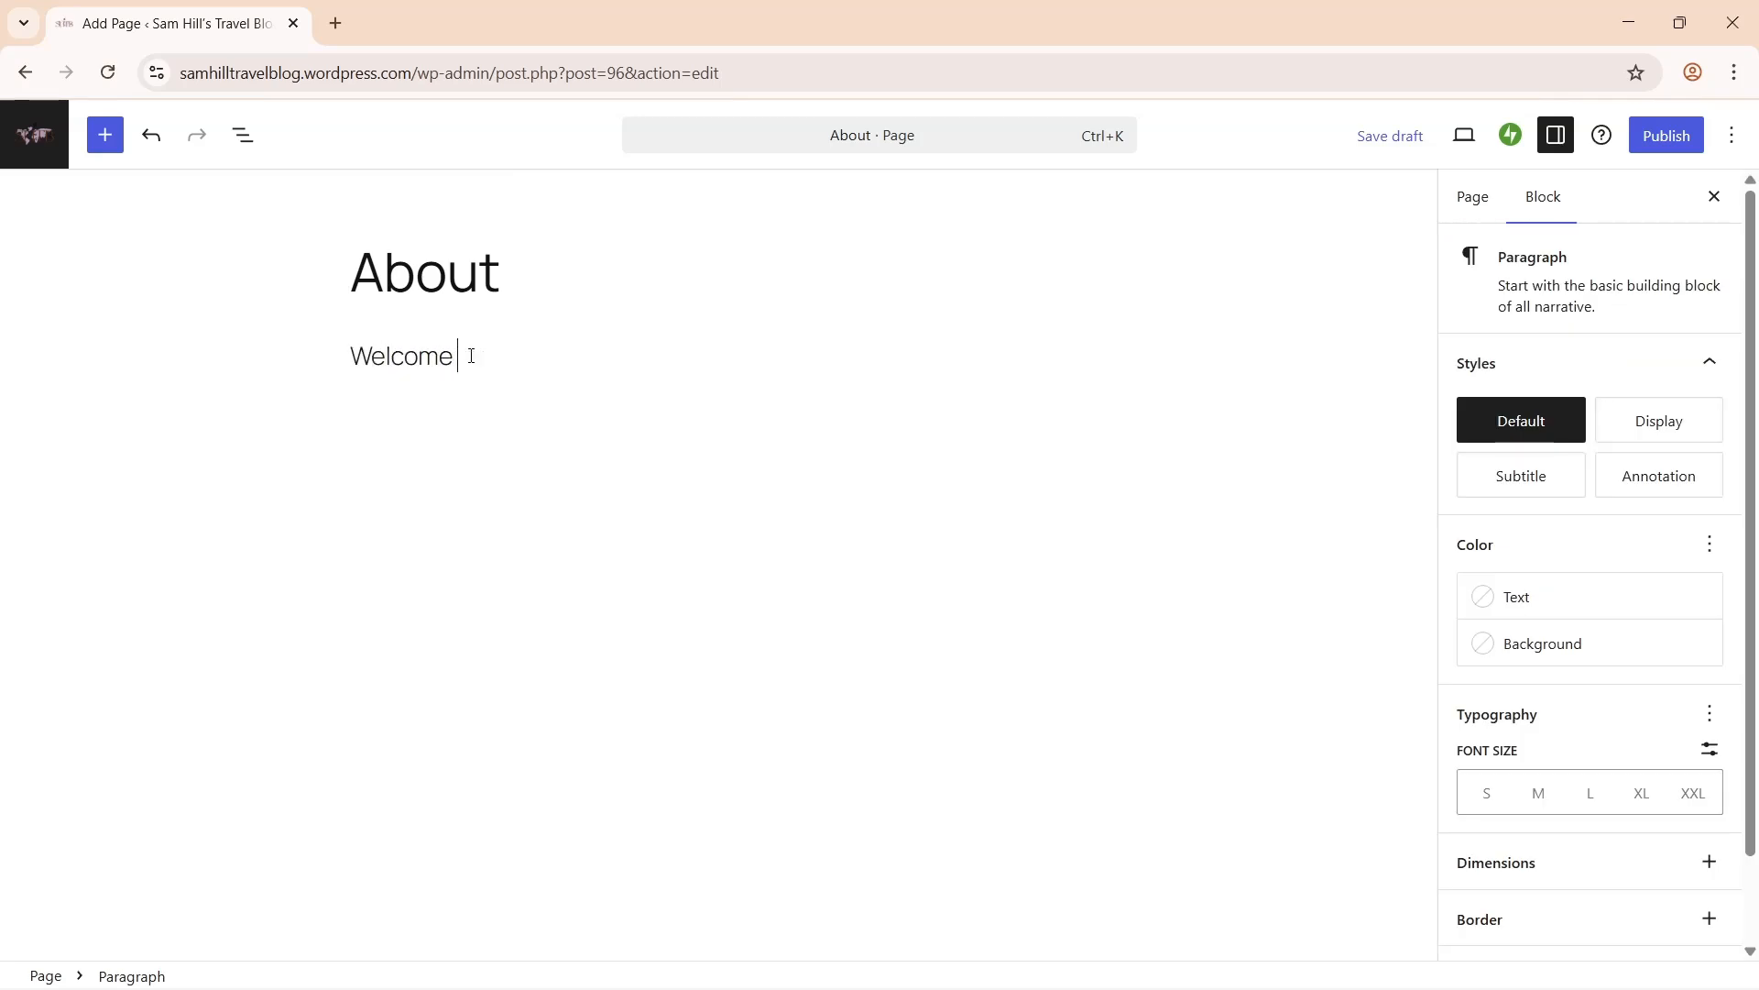
{"action": "type", "text": " to Sam Hill's Travel Blog, my little corner of the internet where I share stories from my journeys around the world. I'm Sam from Chicago, and what began as a few notes from weekend trips has grown into a space filled with memories, photos, and lessons from the road. Every post comes from real experiences, whether it's wandering through busy markets, hiking quiet trails, or meeting people whose stories stay with me long after the trip ends."}
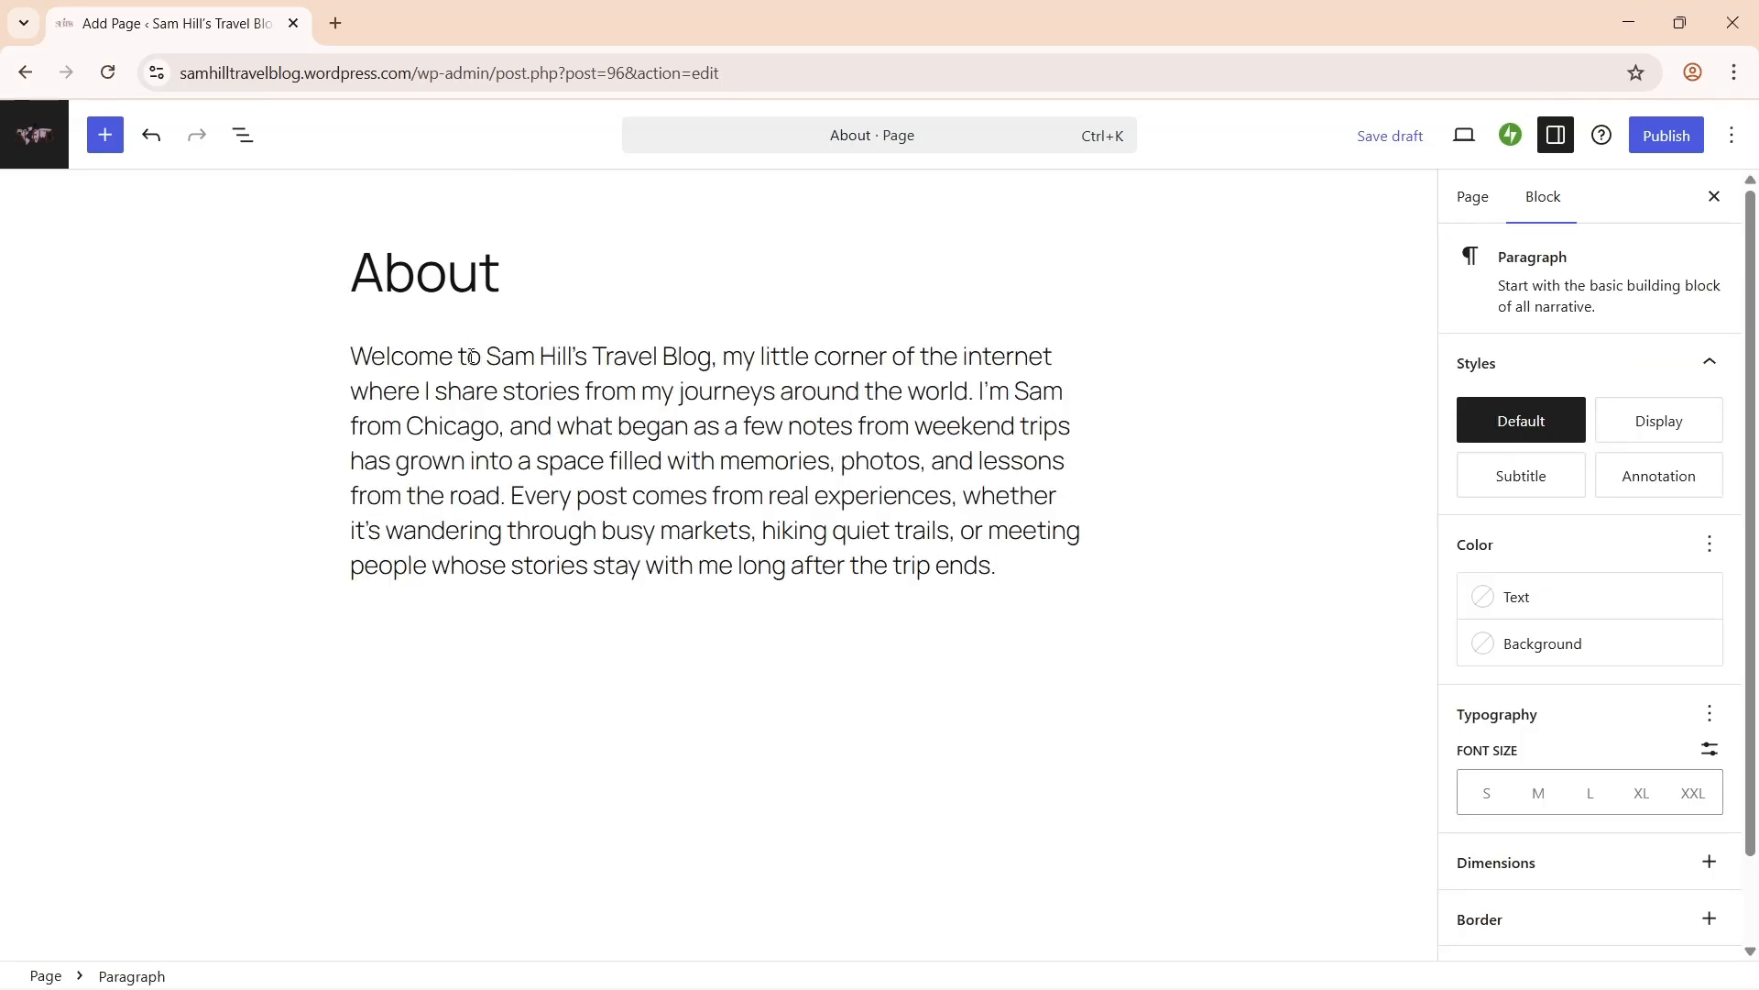
- Try adding a heading block below the welcome text, undo it, and open the block library
{"action": "key", "text": "Return"}
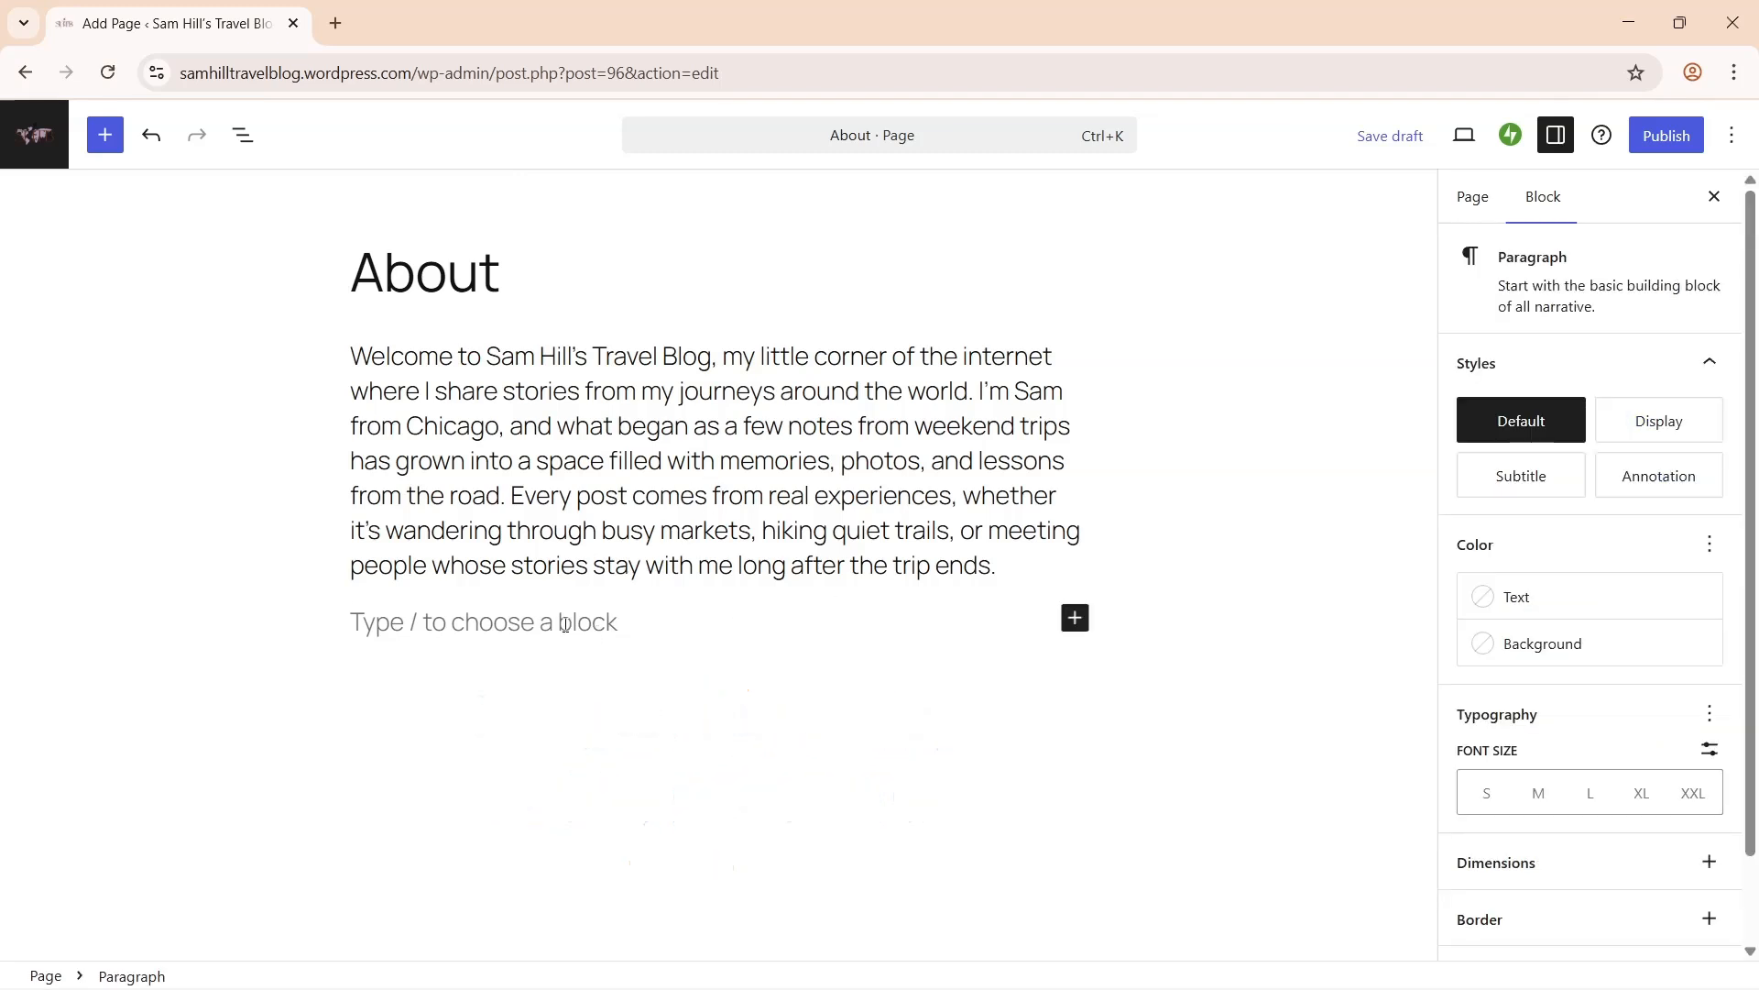
{"action": "type", "text": "/headin"}
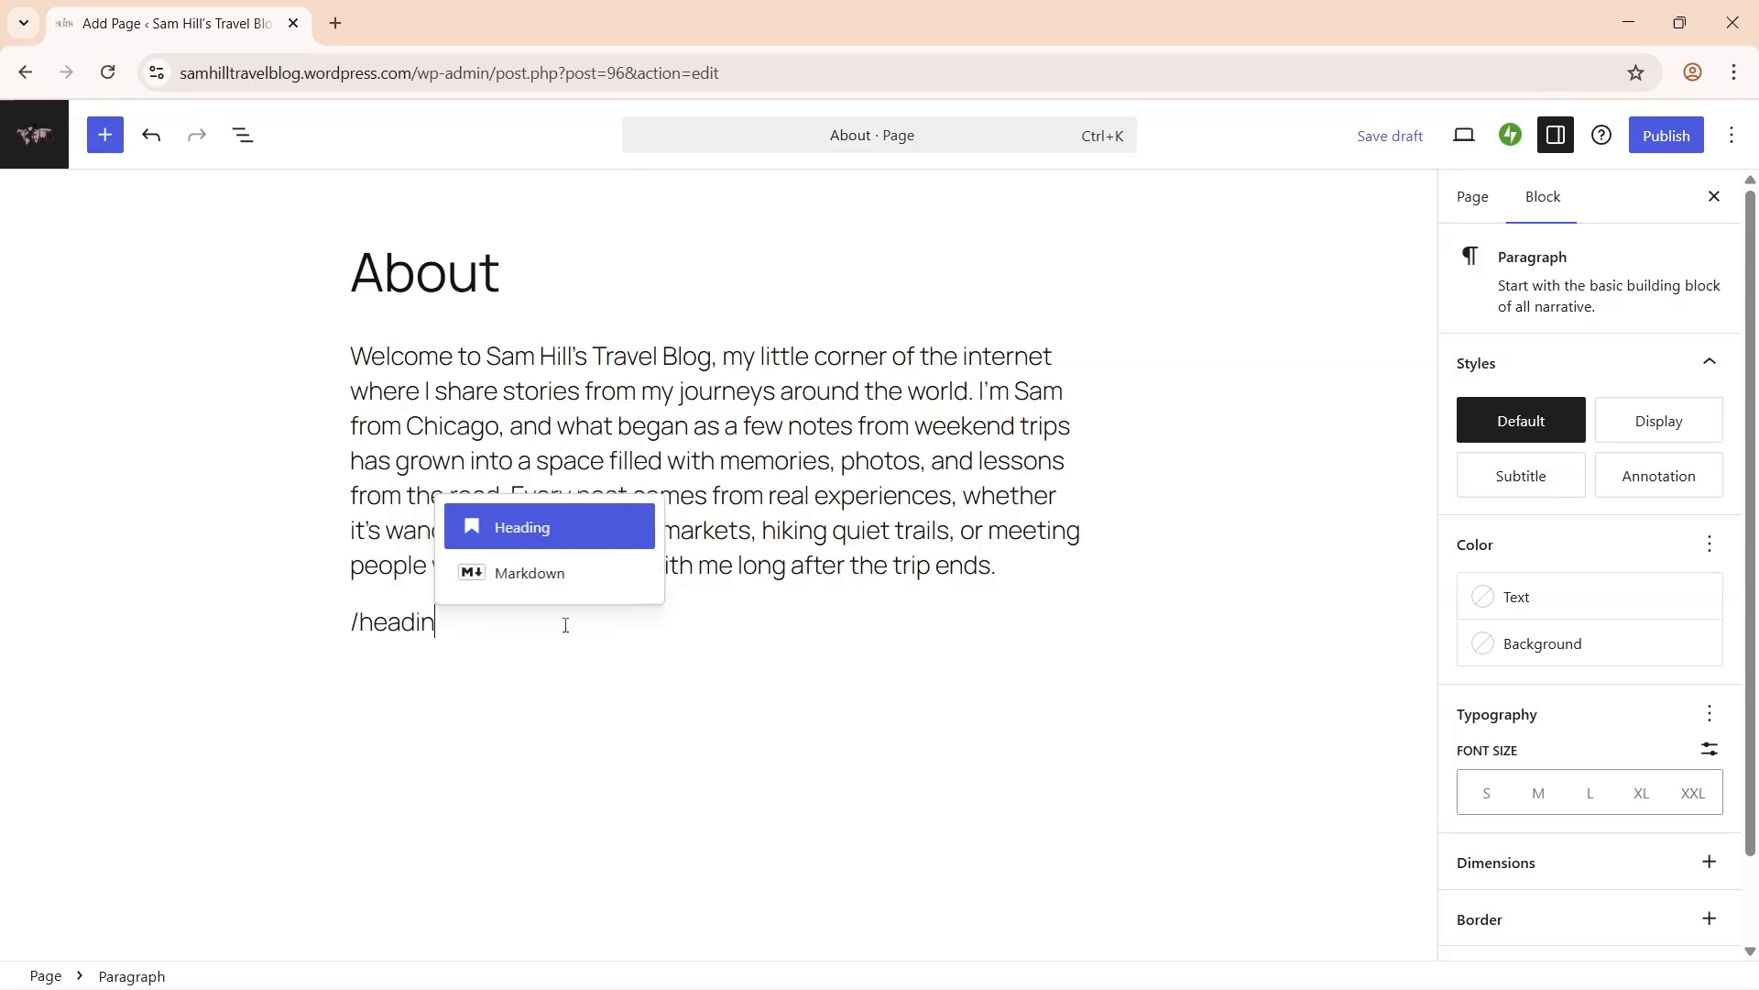
{"action": "left_click", "coordinate": [525, 533]}
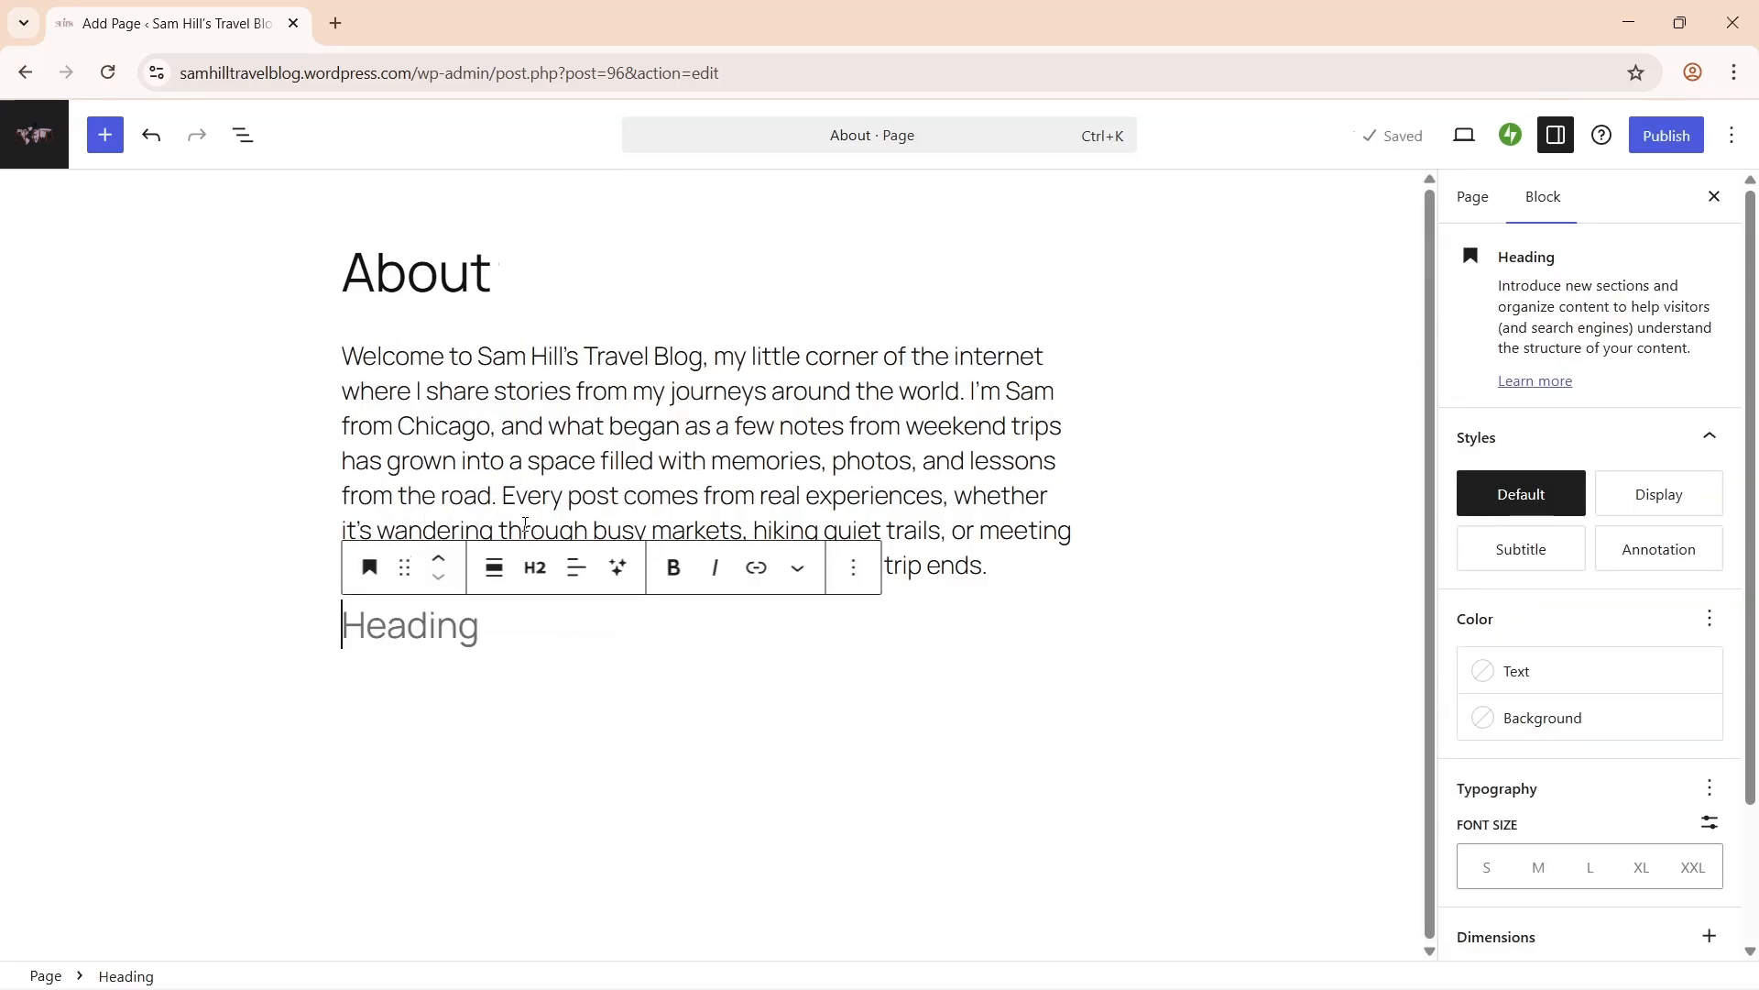
{"action": "key", "text": "BackSpace"}
{"action": "left_click", "coordinate": [1075, 618]}
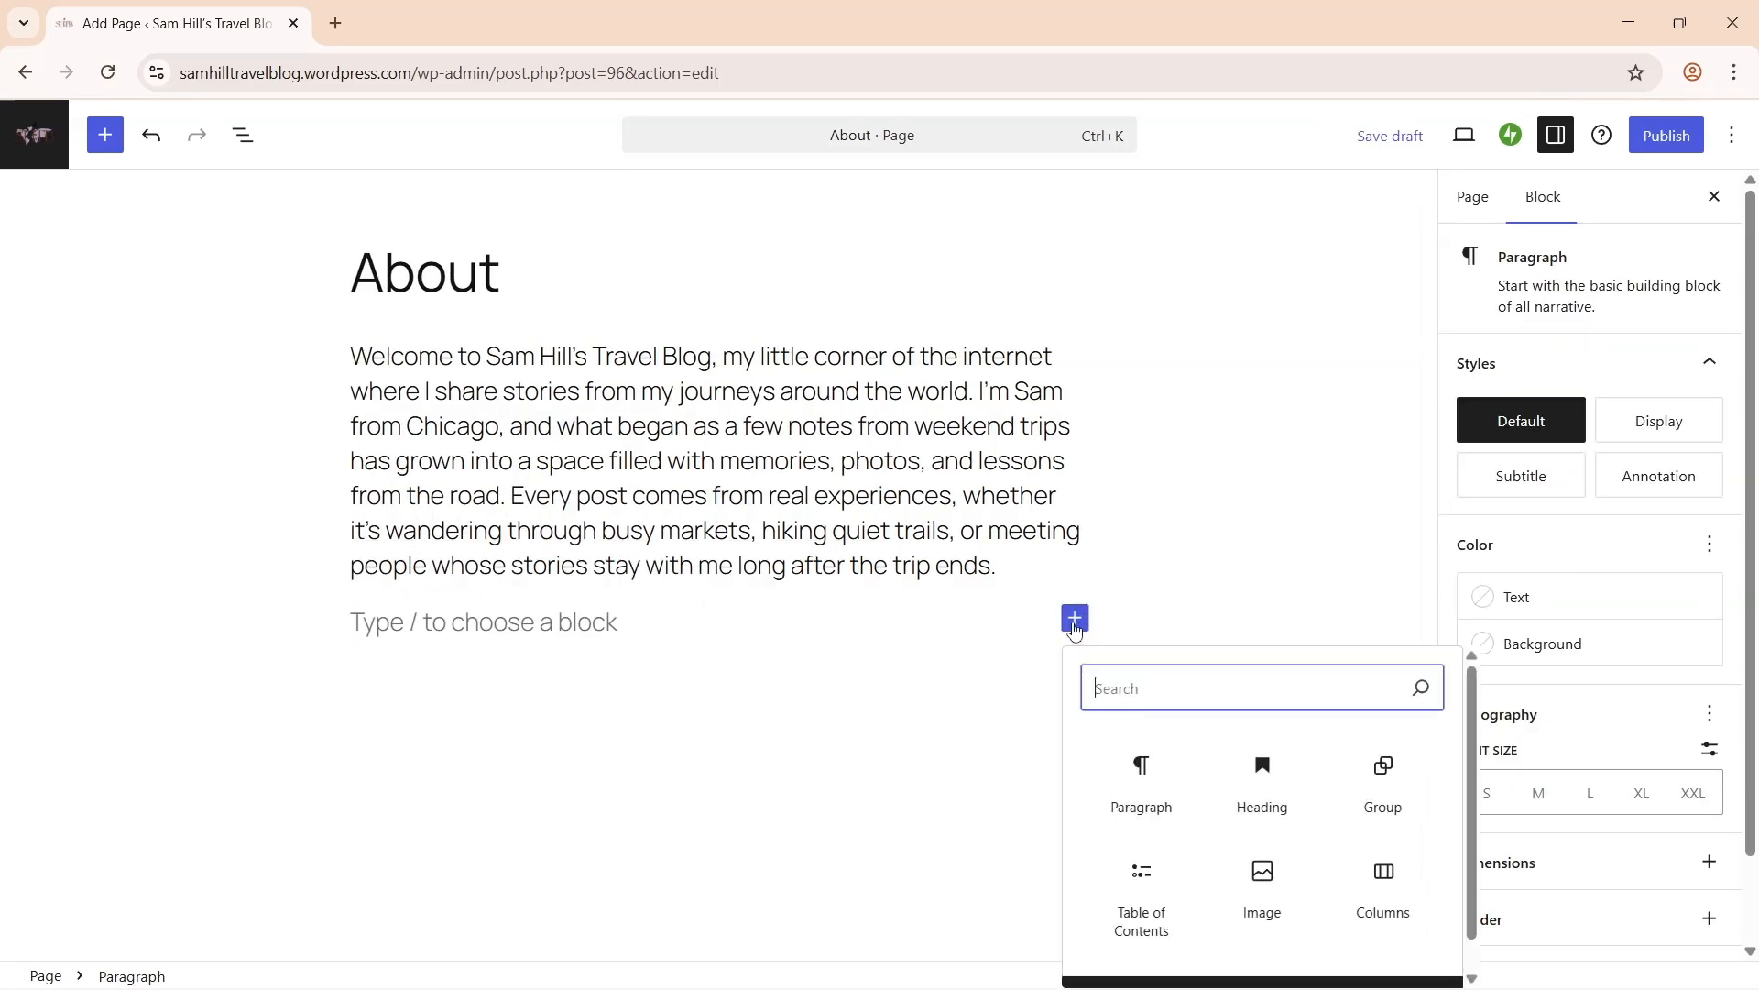
{"action": "left_click", "coordinate": [1253, 791]}
{"action": "key", "text": "BackSpace"}
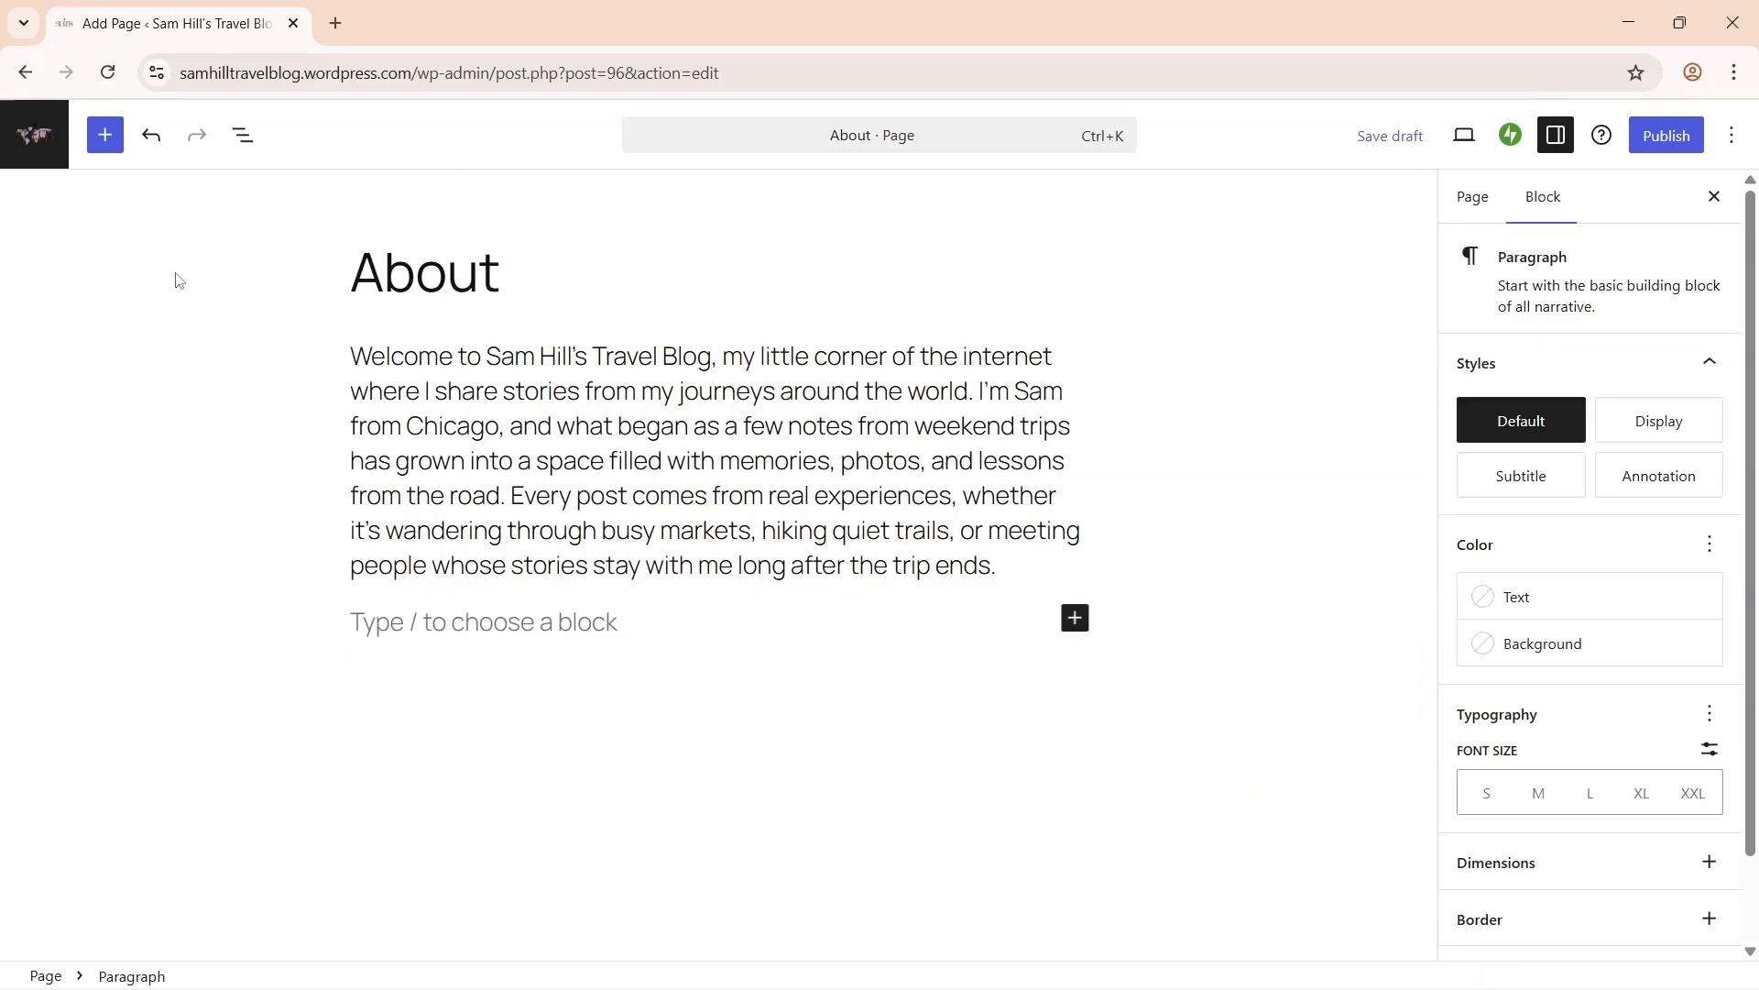
{"action": "left_click", "coordinate": [102, 136]}
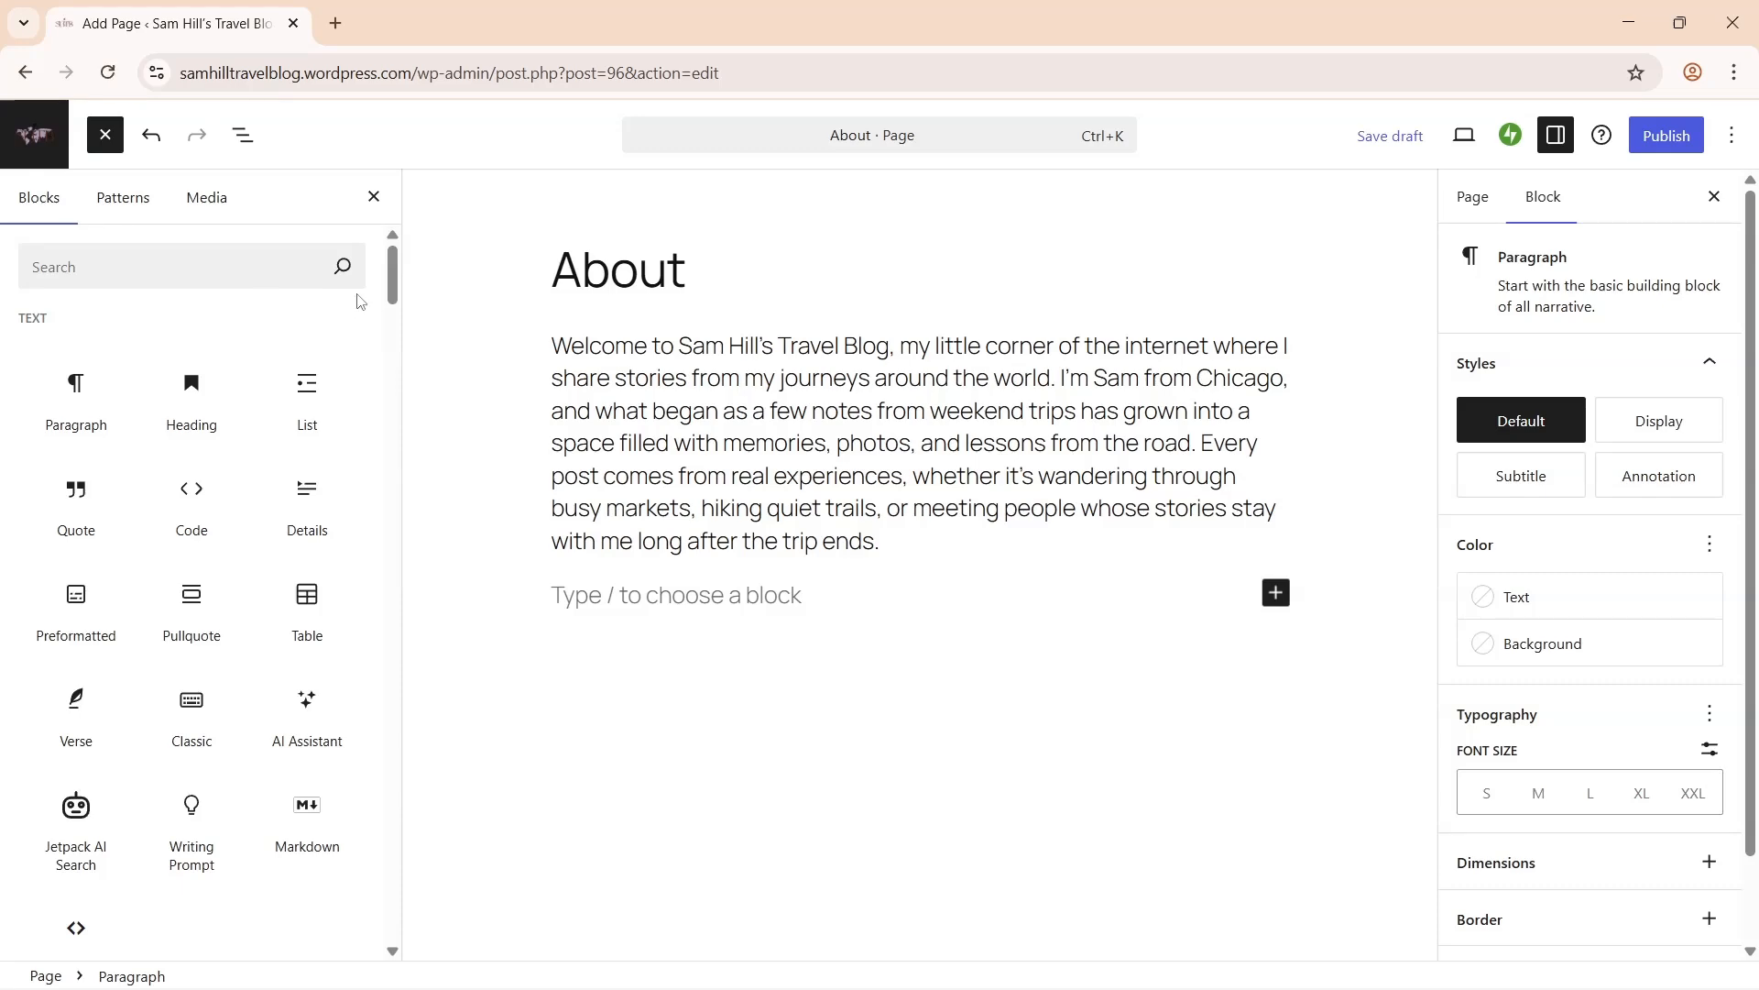
- Paste two more About paragraphs on travel as connection and inviting readers to explore
{"action": "scroll", "coordinate": [50, 355], "scroll_direction": "down", "scroll_amount": 8}
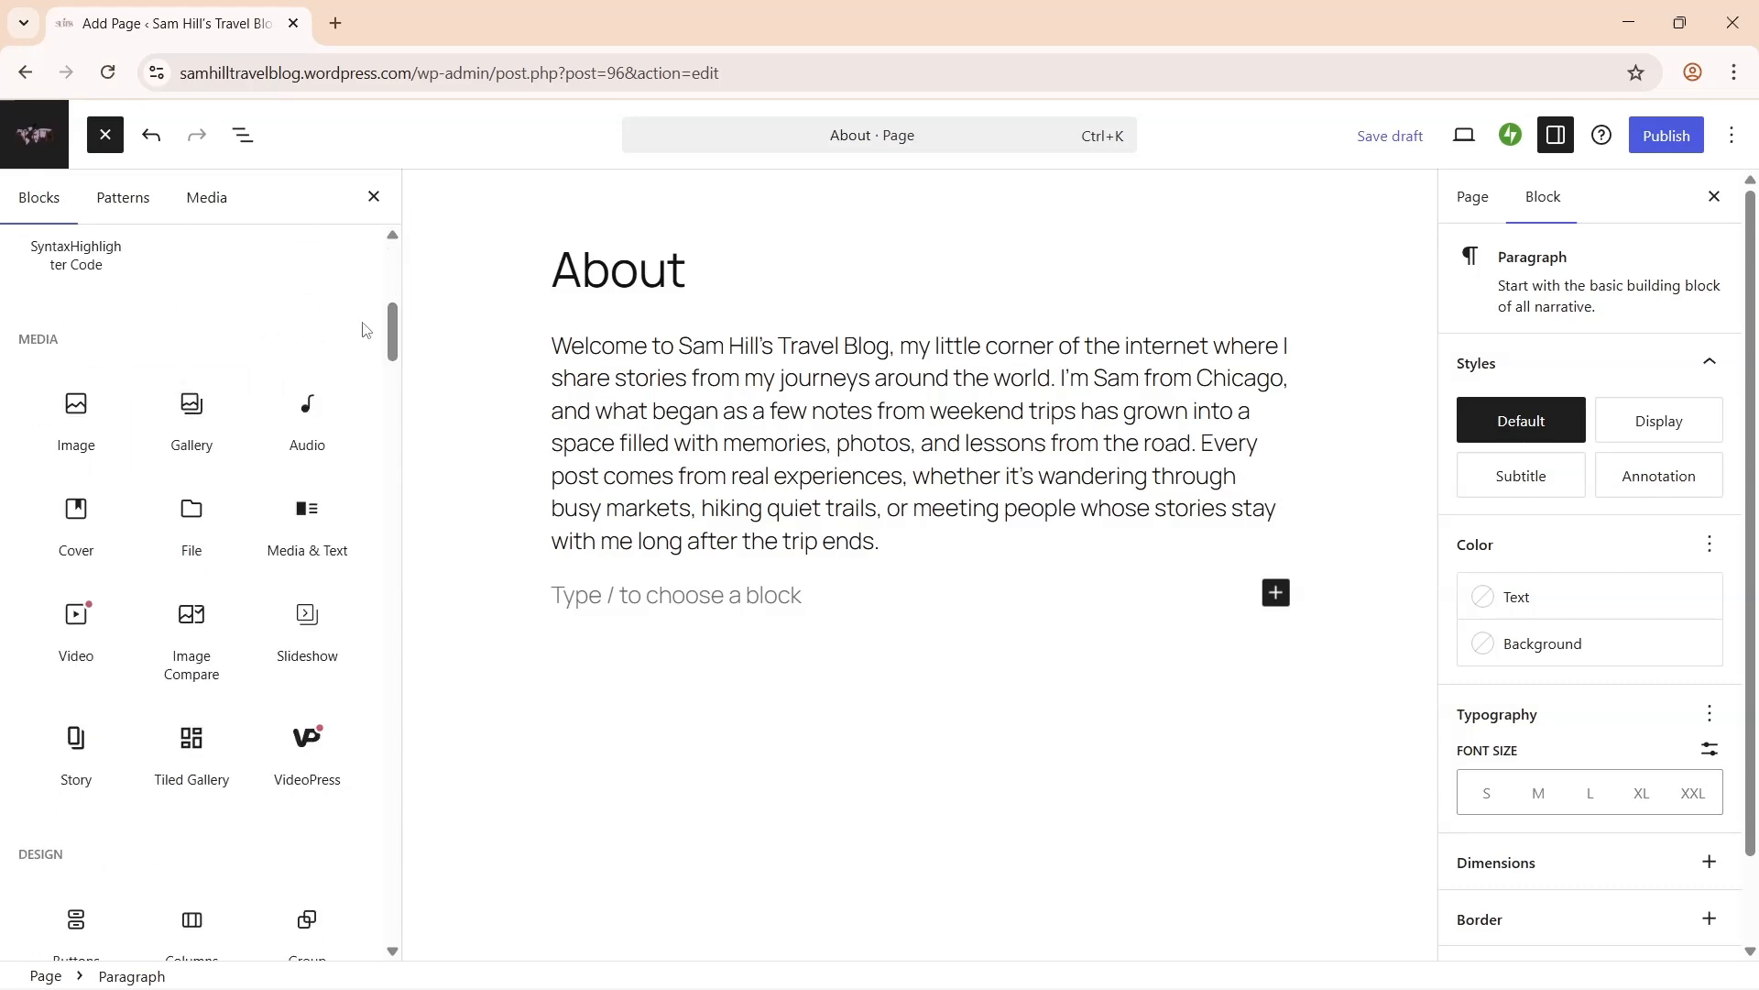
{"action": "scroll", "coordinate": [365, 330], "scroll_direction": "down", "scroll_amount": 5}
{"action": "scroll", "coordinate": [137, 366], "scroll_direction": "down", "scroll_amount": 5}
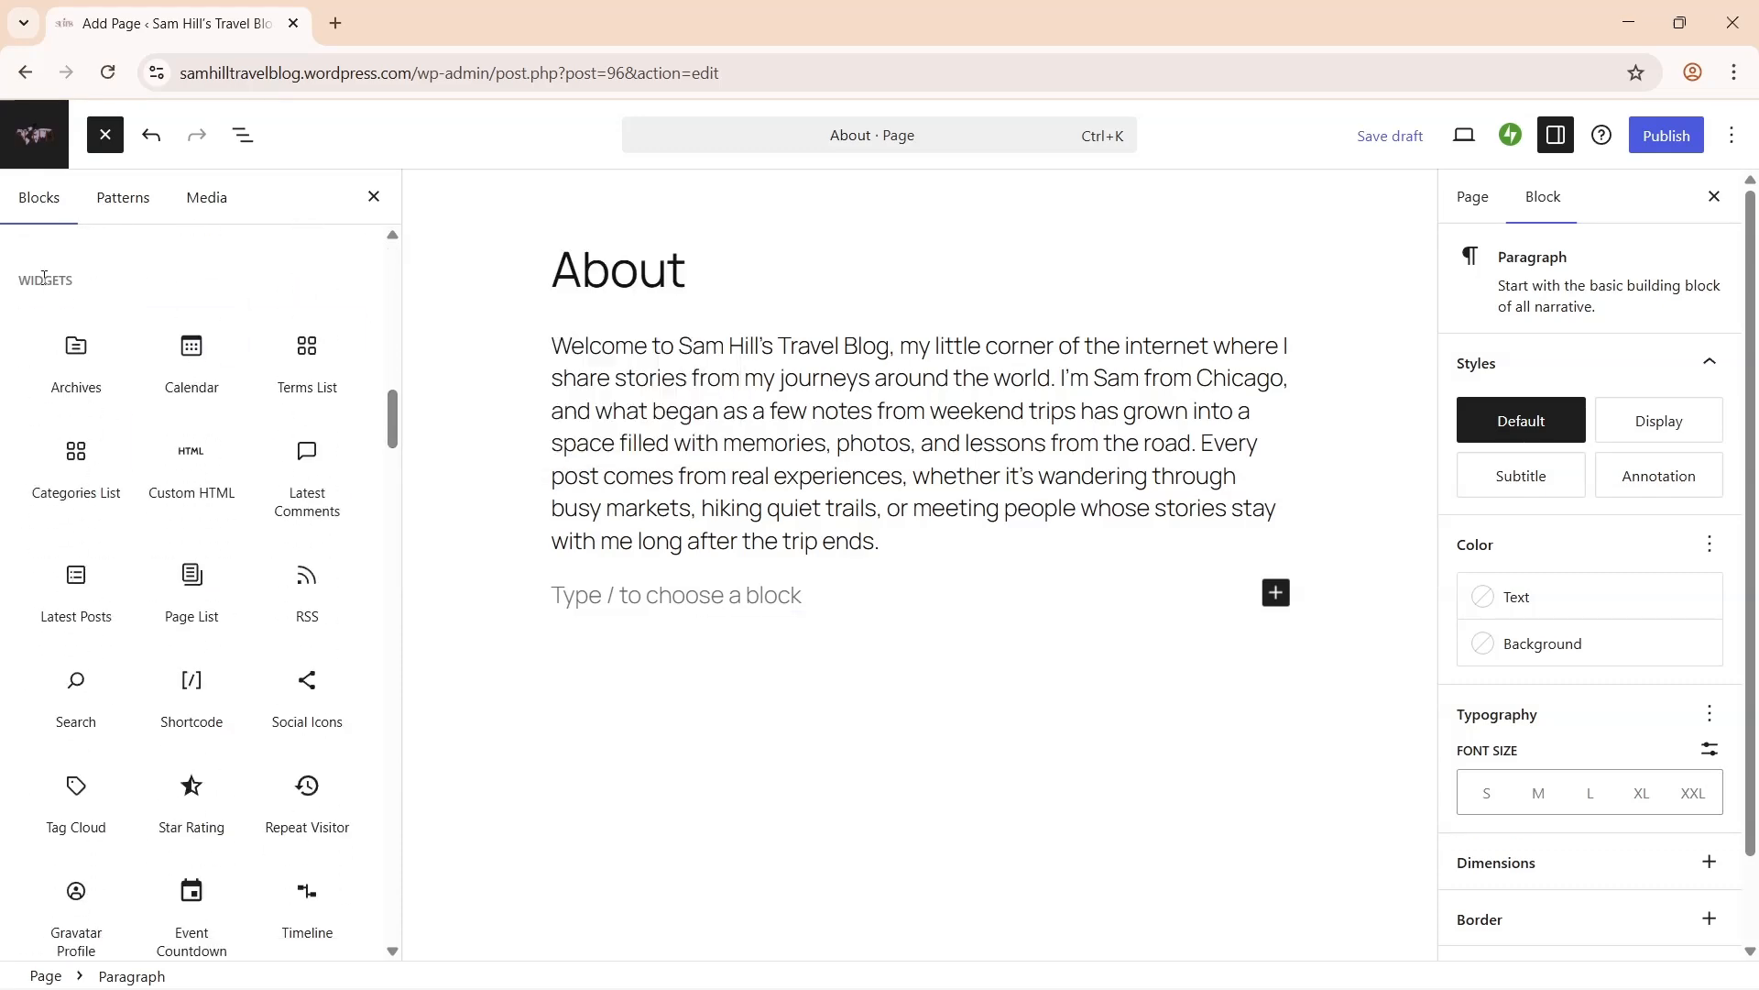
{"action": "scroll", "coordinate": [44, 278], "scroll_direction": "down", "scroll_amount": 5}
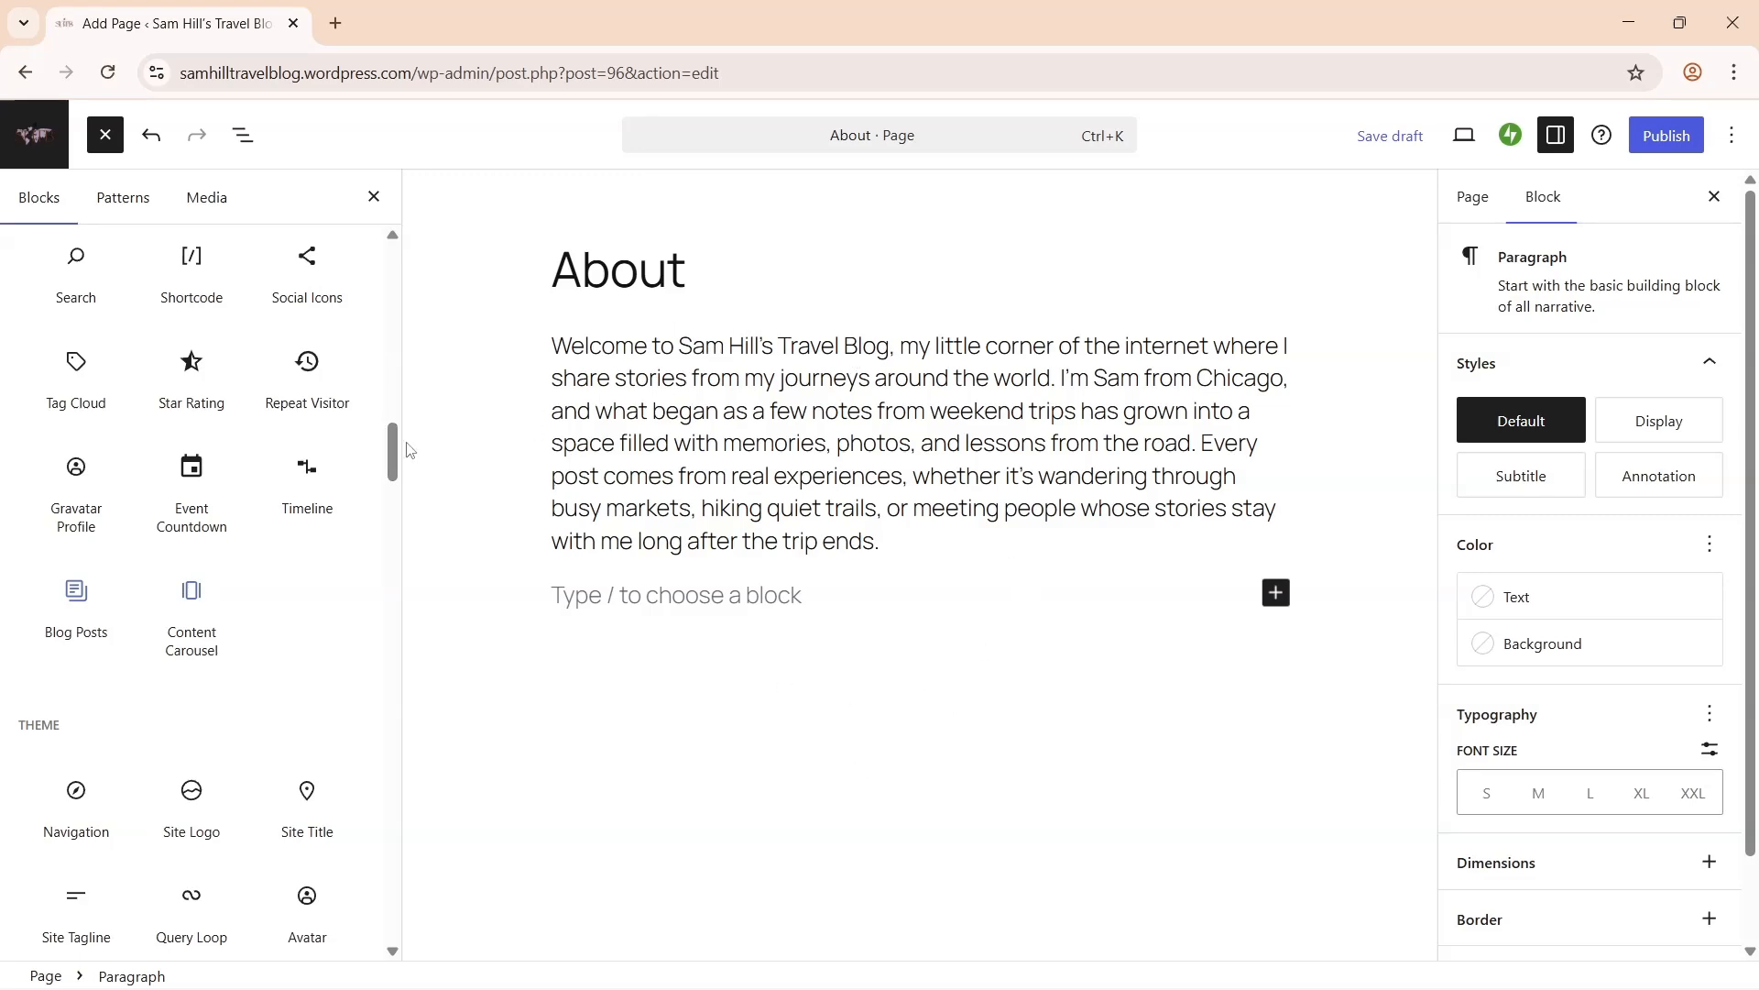
{"action": "left_click_drag", "start_coordinate": [389, 452], "coordinate": [400, 236]}
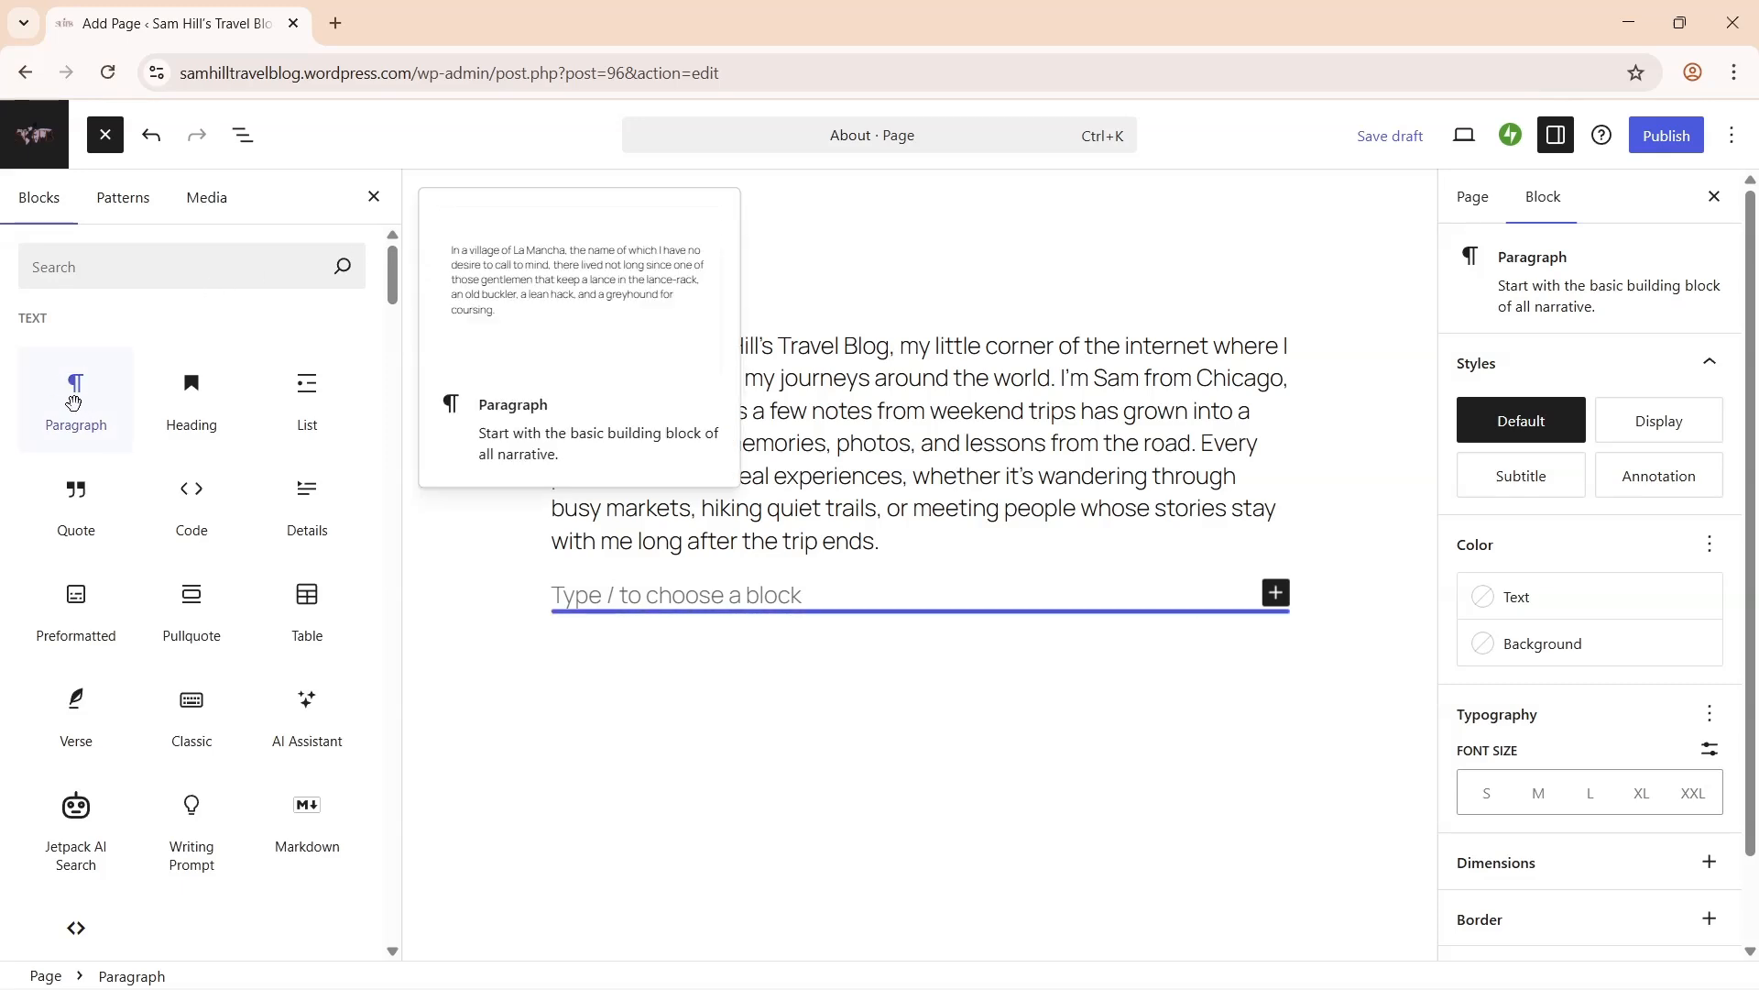
{"action": "left_click_drag", "start_coordinate": [394, 291], "coordinate": [394, 351]}
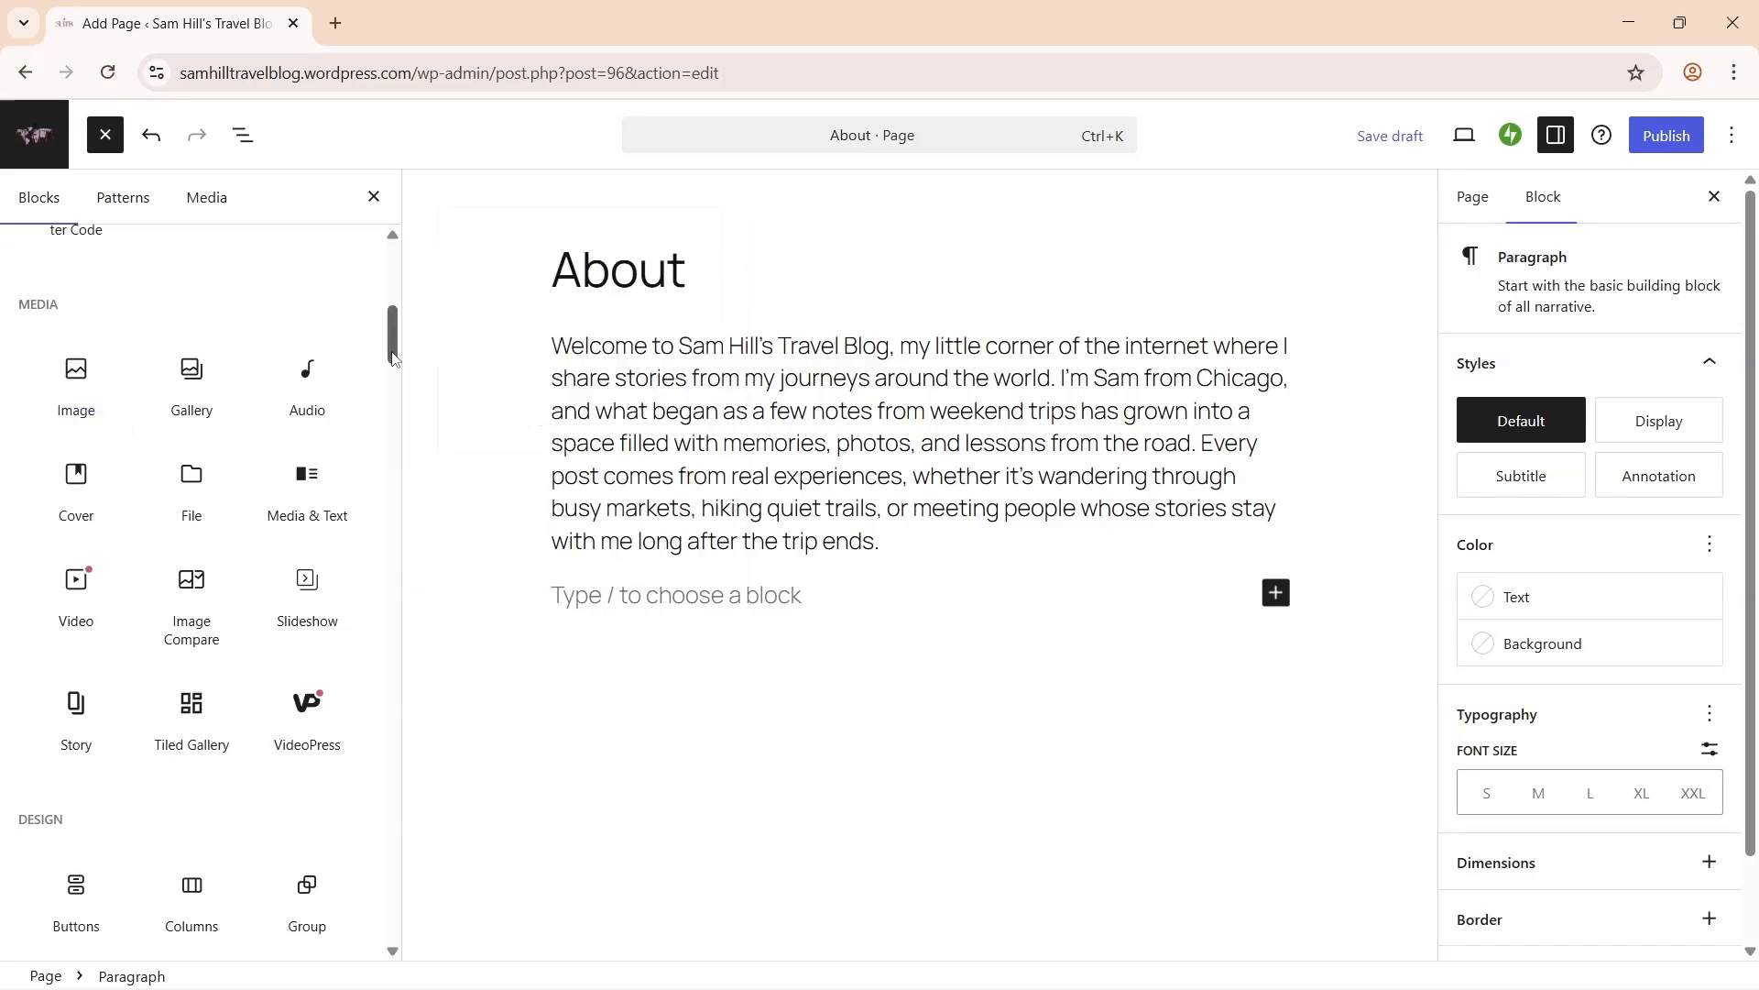
{"action": "scroll", "coordinate": [73, 385], "scroll_direction": "up", "scroll_amount": 10}
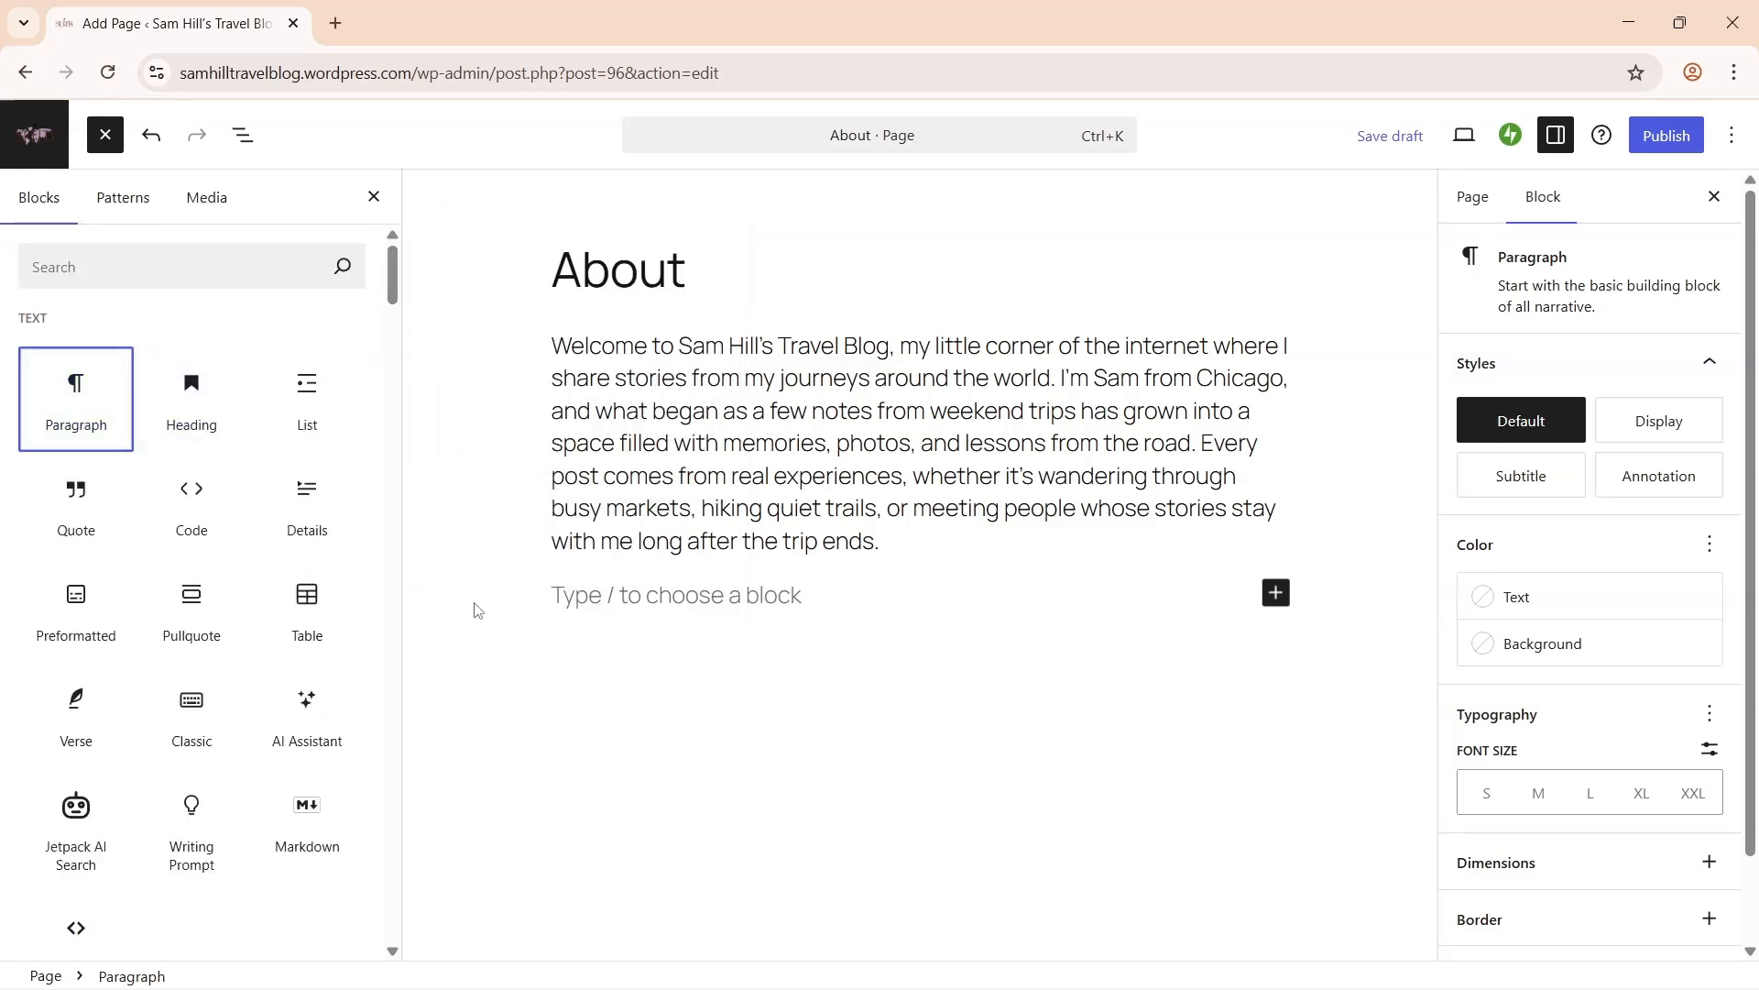
{"action": "left_click", "coordinate": [611, 596]}
{"action": "key", "text": "ctrl+v"}
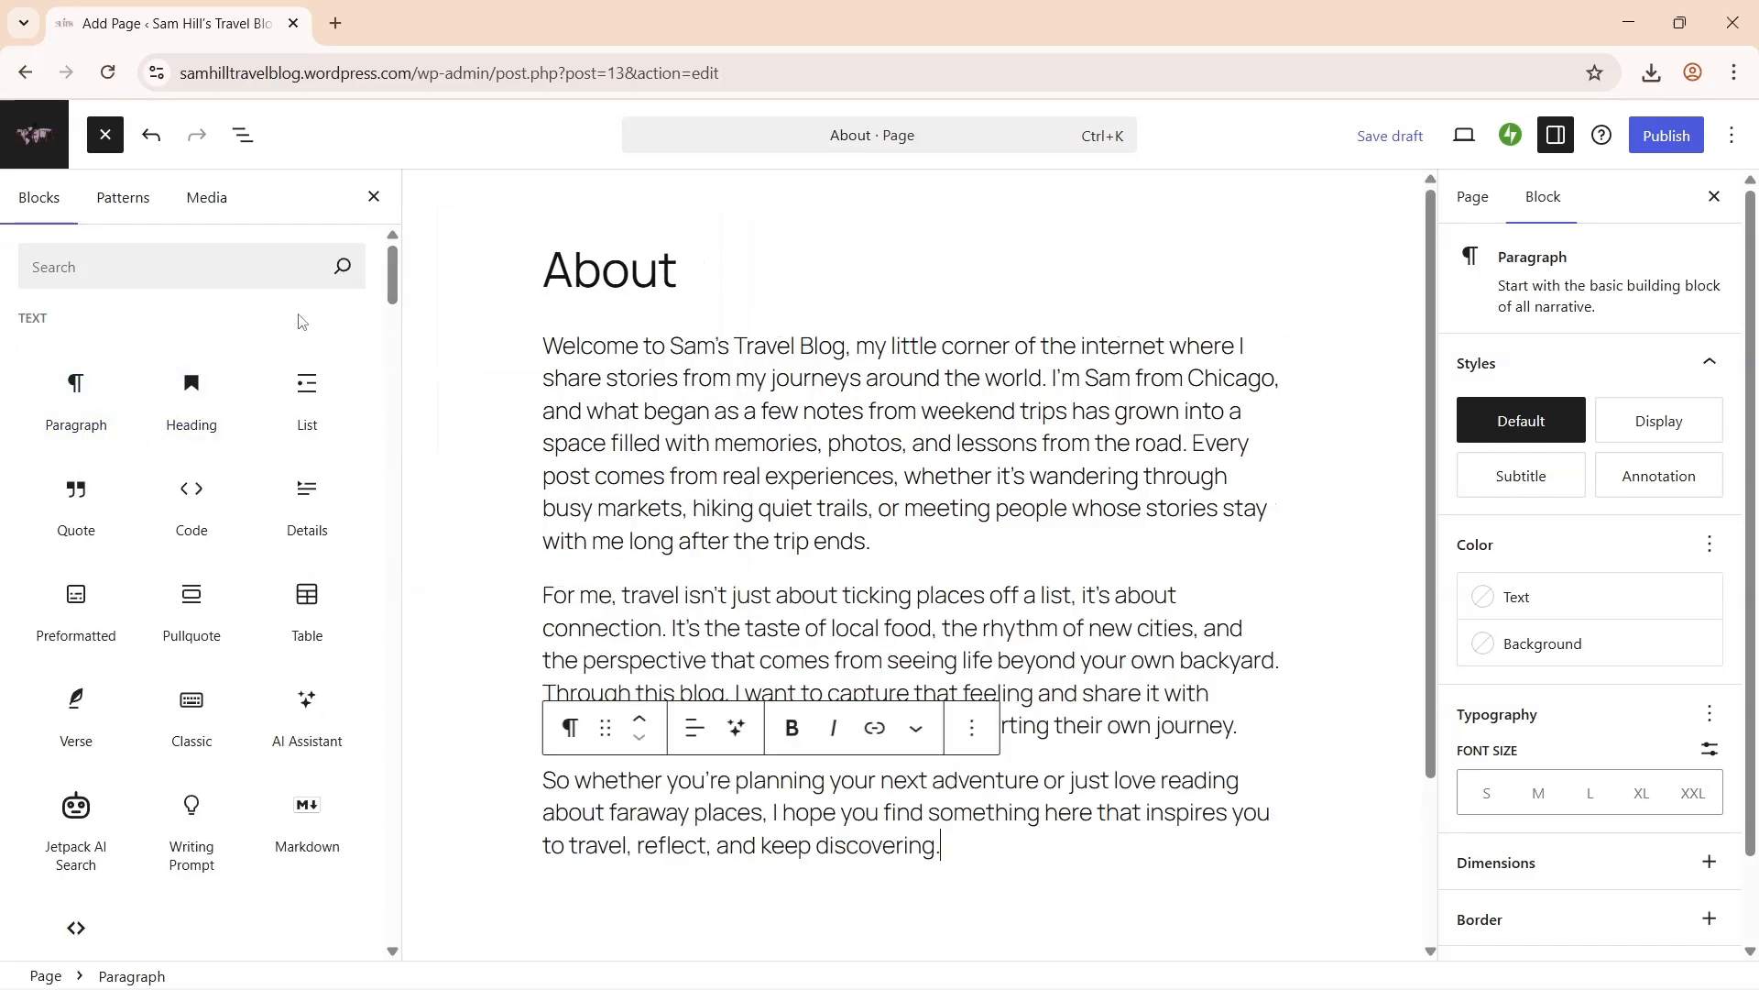
- Insert an Image block with the hiker photo from the Media Library
{"action": "left_click", "coordinate": [246, 275]}
{"action": "type", "text": "image"}
{"action": "left_click", "coordinate": [76, 370]}
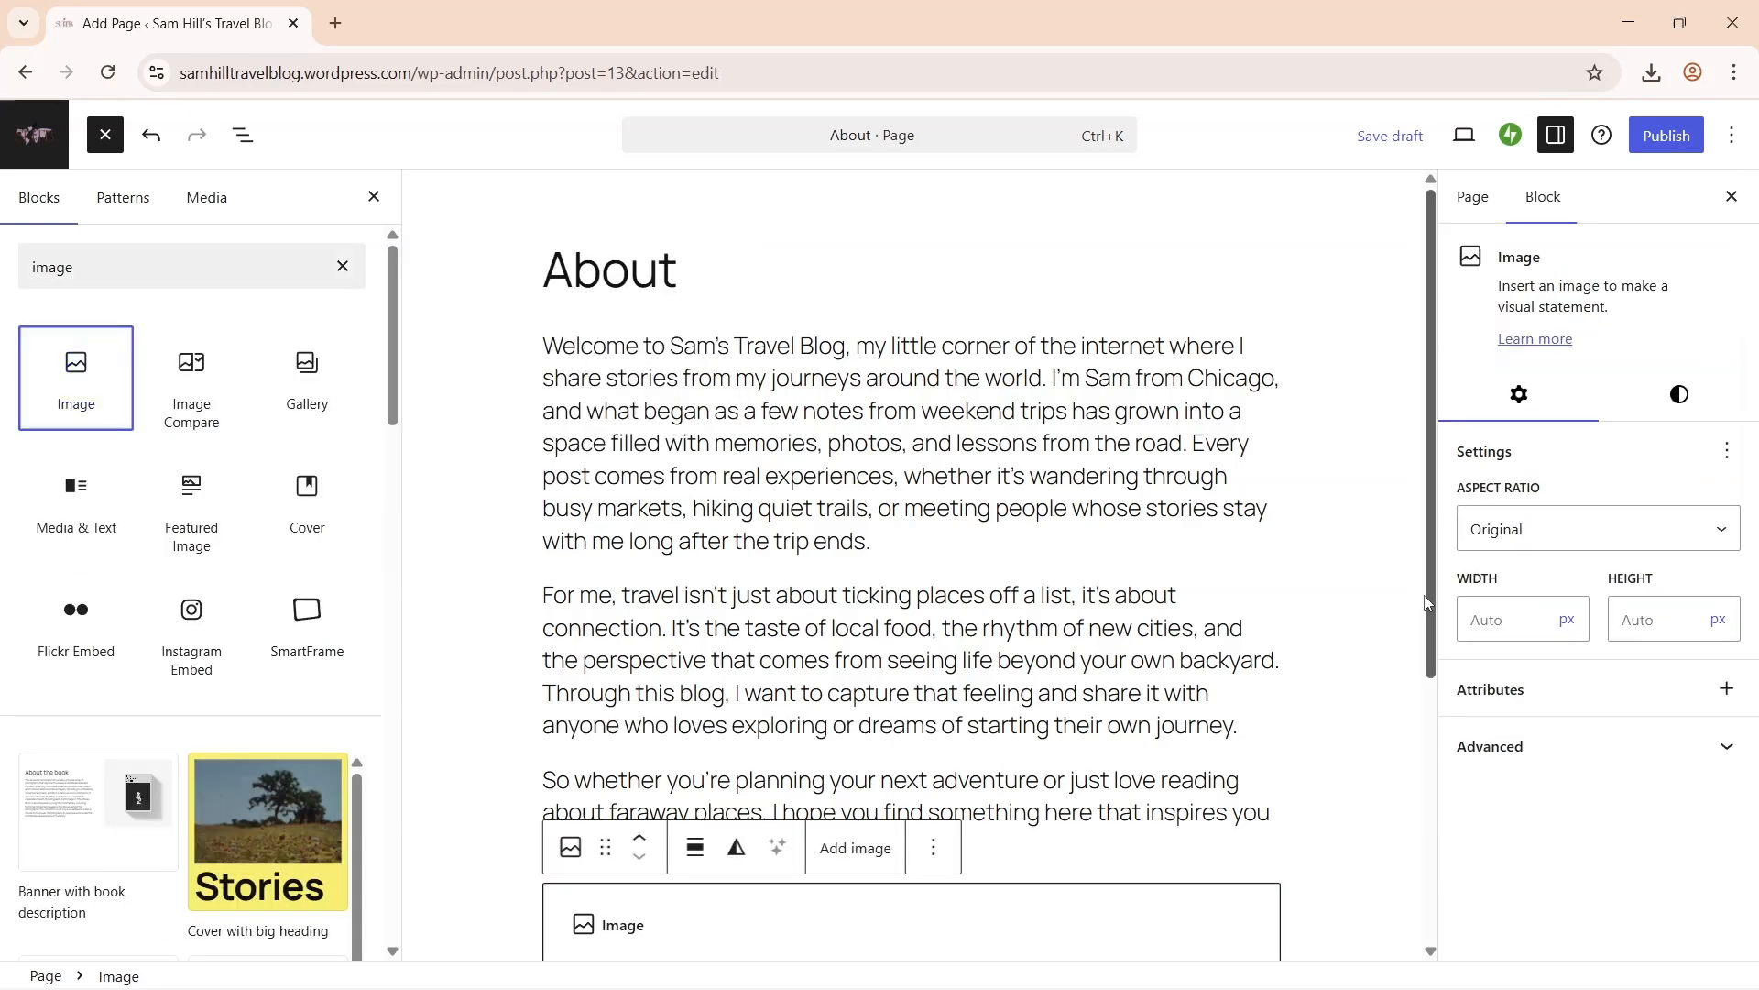
{"action": "left_click", "coordinate": [373, 196]}
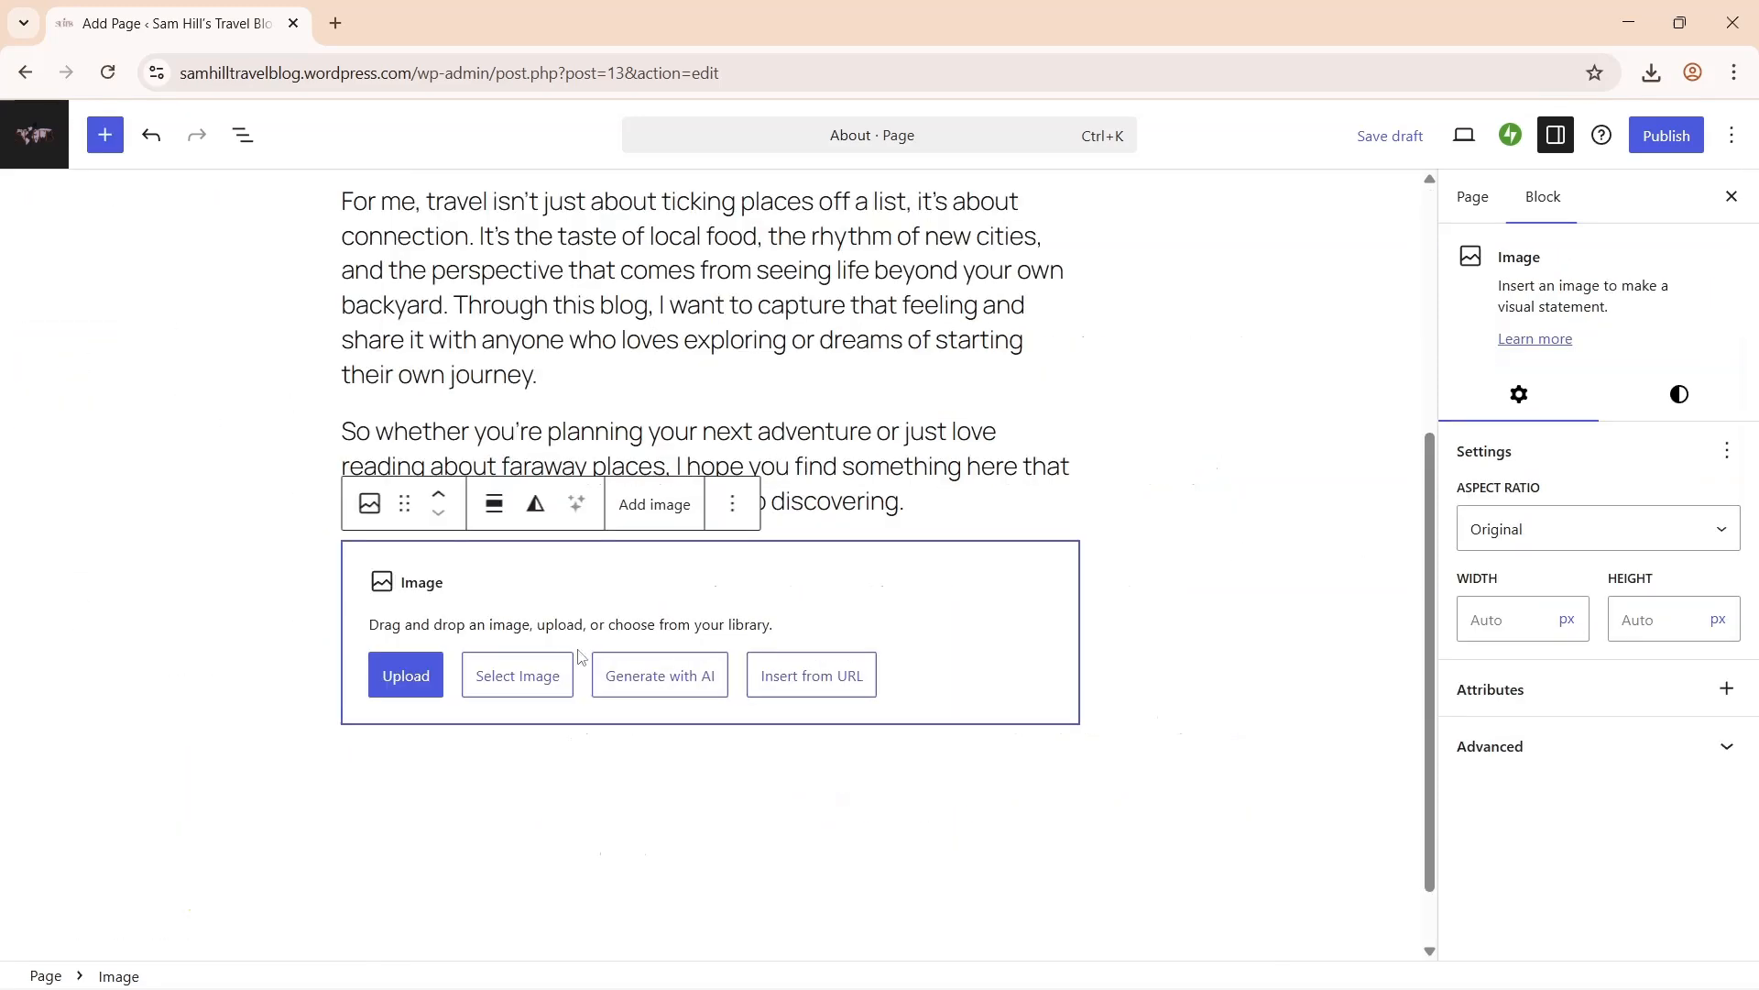
{"action": "left_click", "coordinate": [503, 675]}
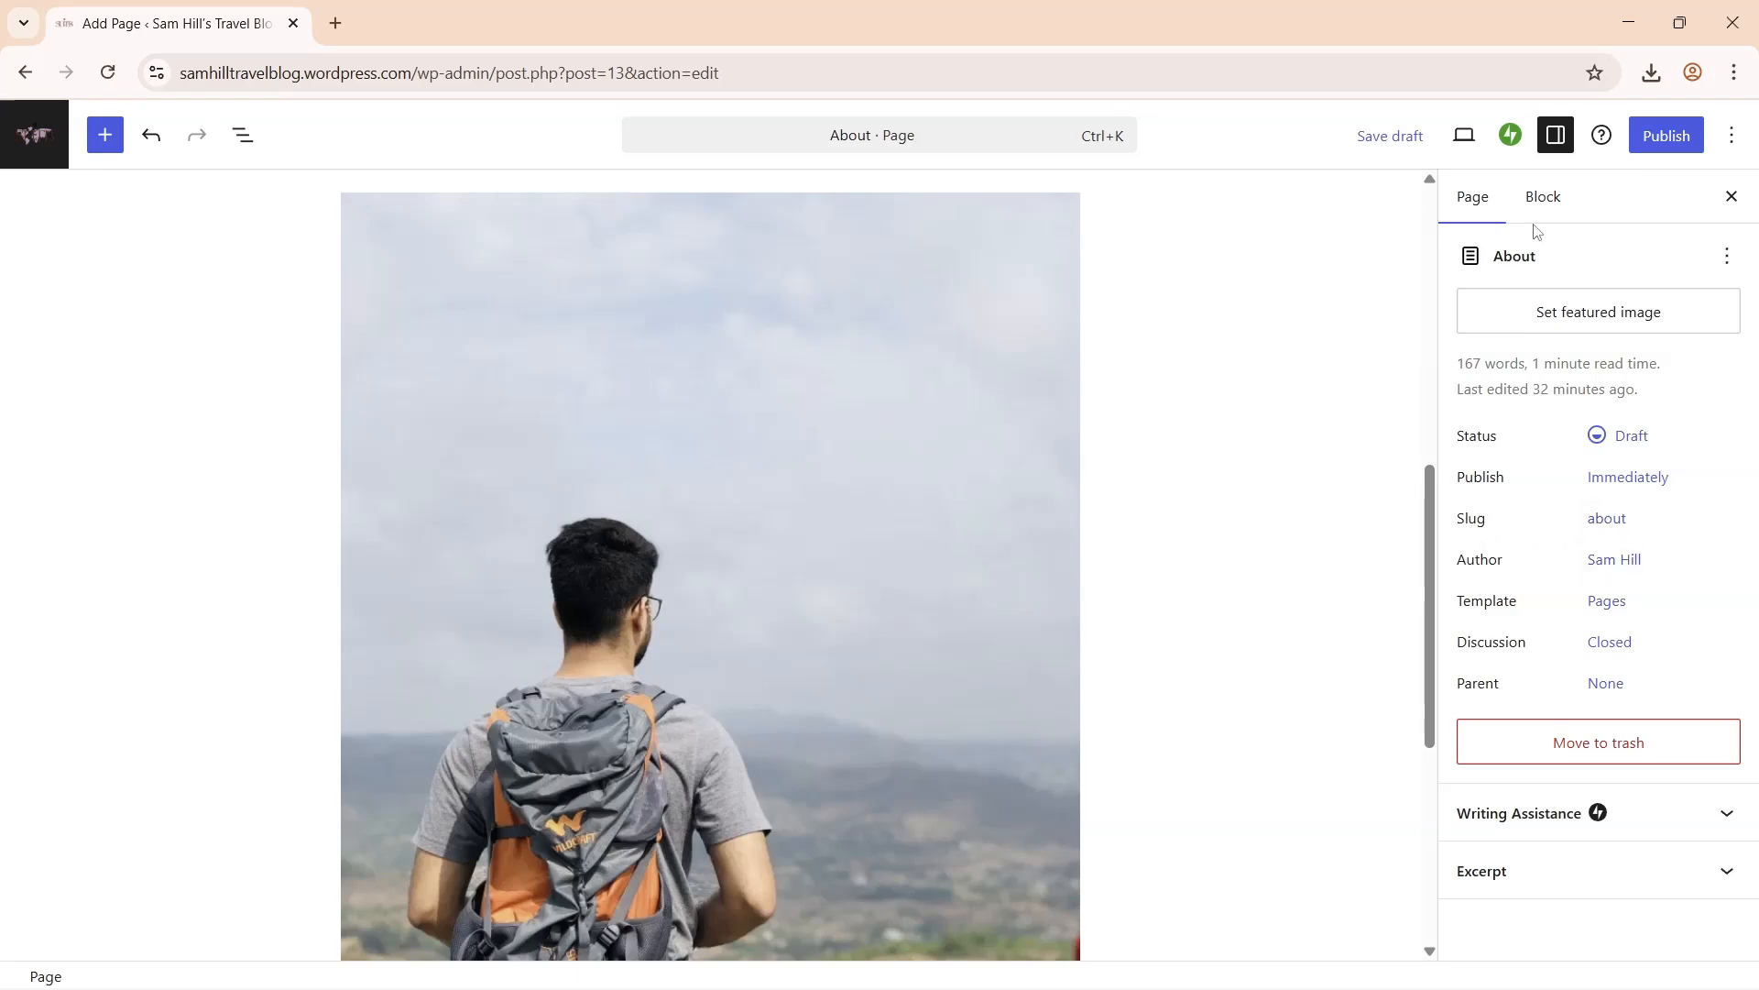
- Make the opening paragraph dark grey text at XL font size
{"action": "left_click", "coordinate": [1543, 198]}
{"action": "left_click_drag", "start_coordinate": [1429, 513], "coordinate": [1429, 240]}
{"action": "left_click", "coordinate": [936, 423]}
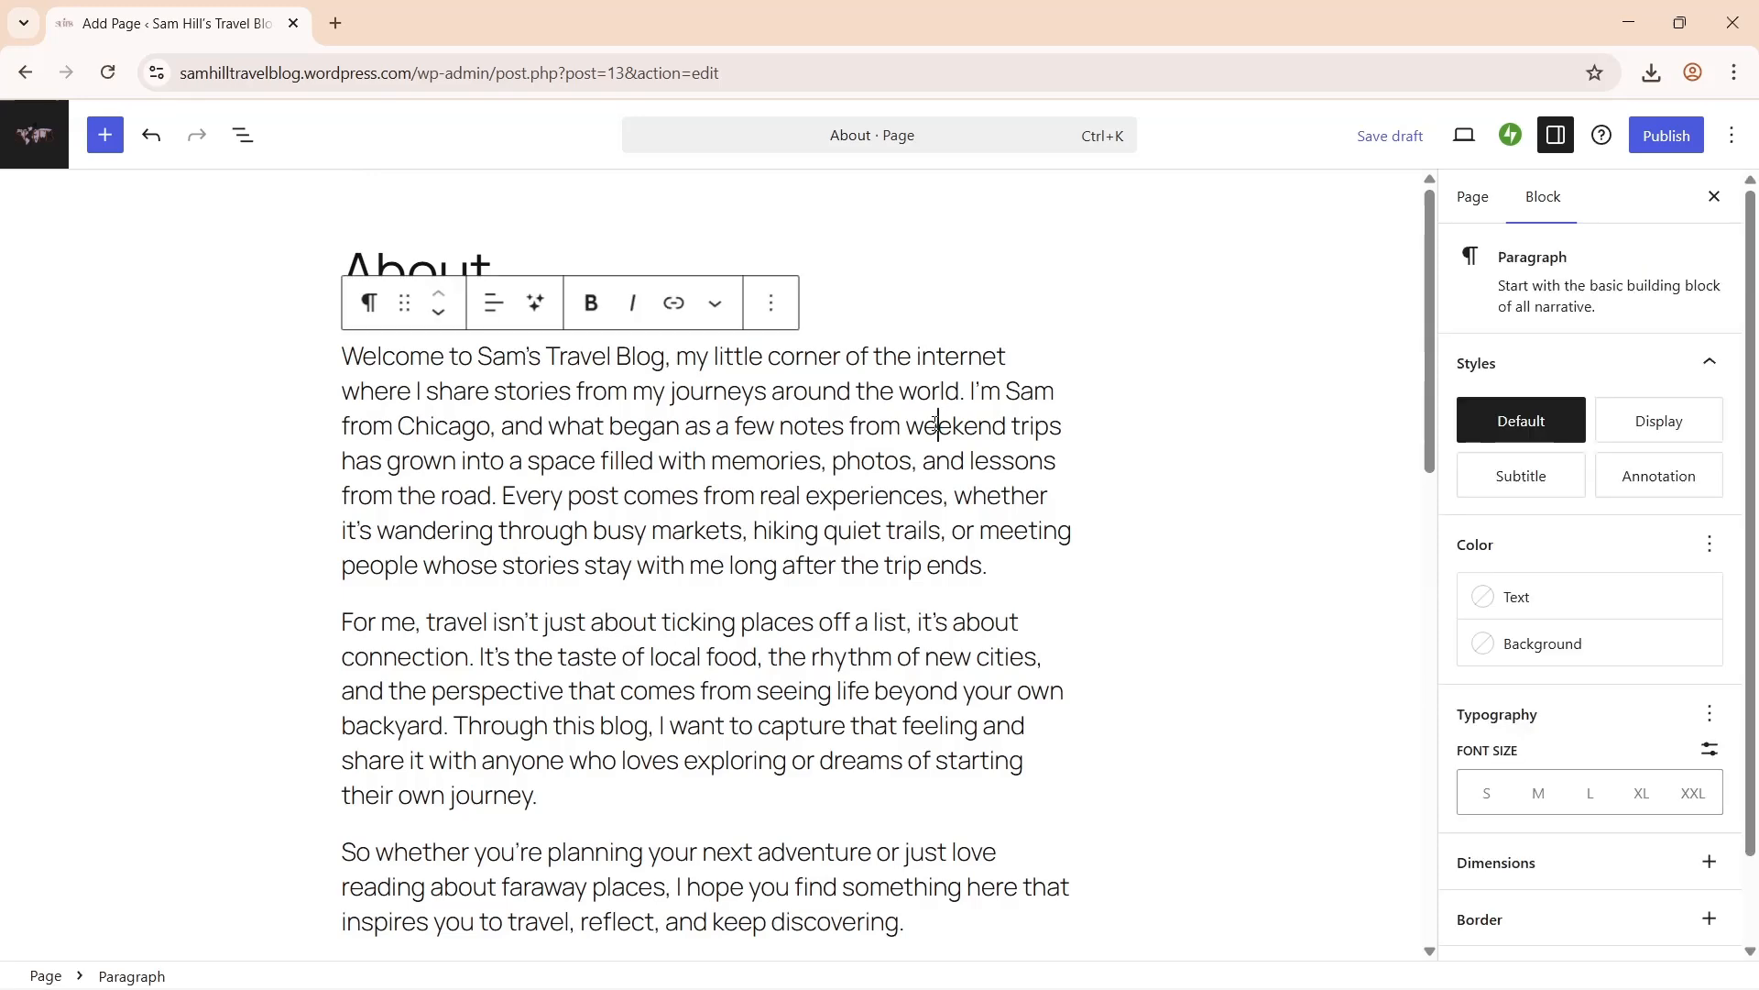
{"action": "left_click", "coordinate": [1510, 596]}
{"action": "left_click", "coordinate": [1383, 803]}
{"action": "left_click", "coordinate": [1639, 837]}
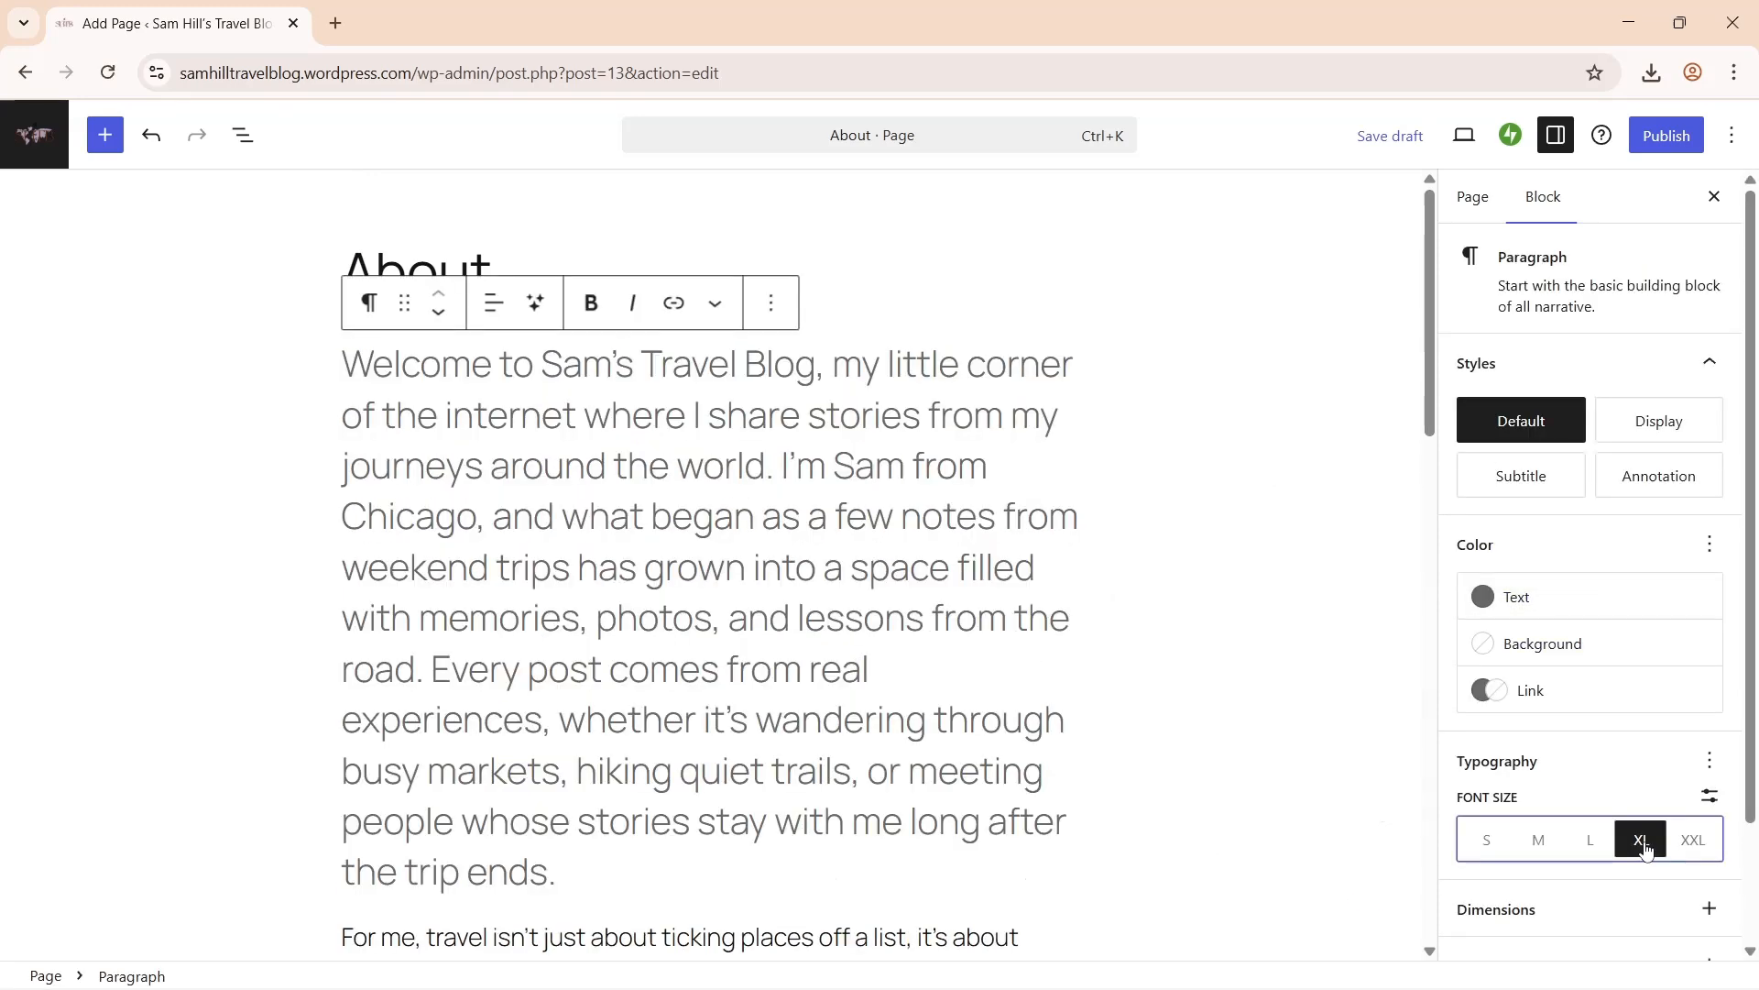
- Give the hiker photo the Rounded style and publish the About page
{"action": "scroll", "coordinate": [1621, 623], "scroll_direction": "down", "scroll_amount": 2}
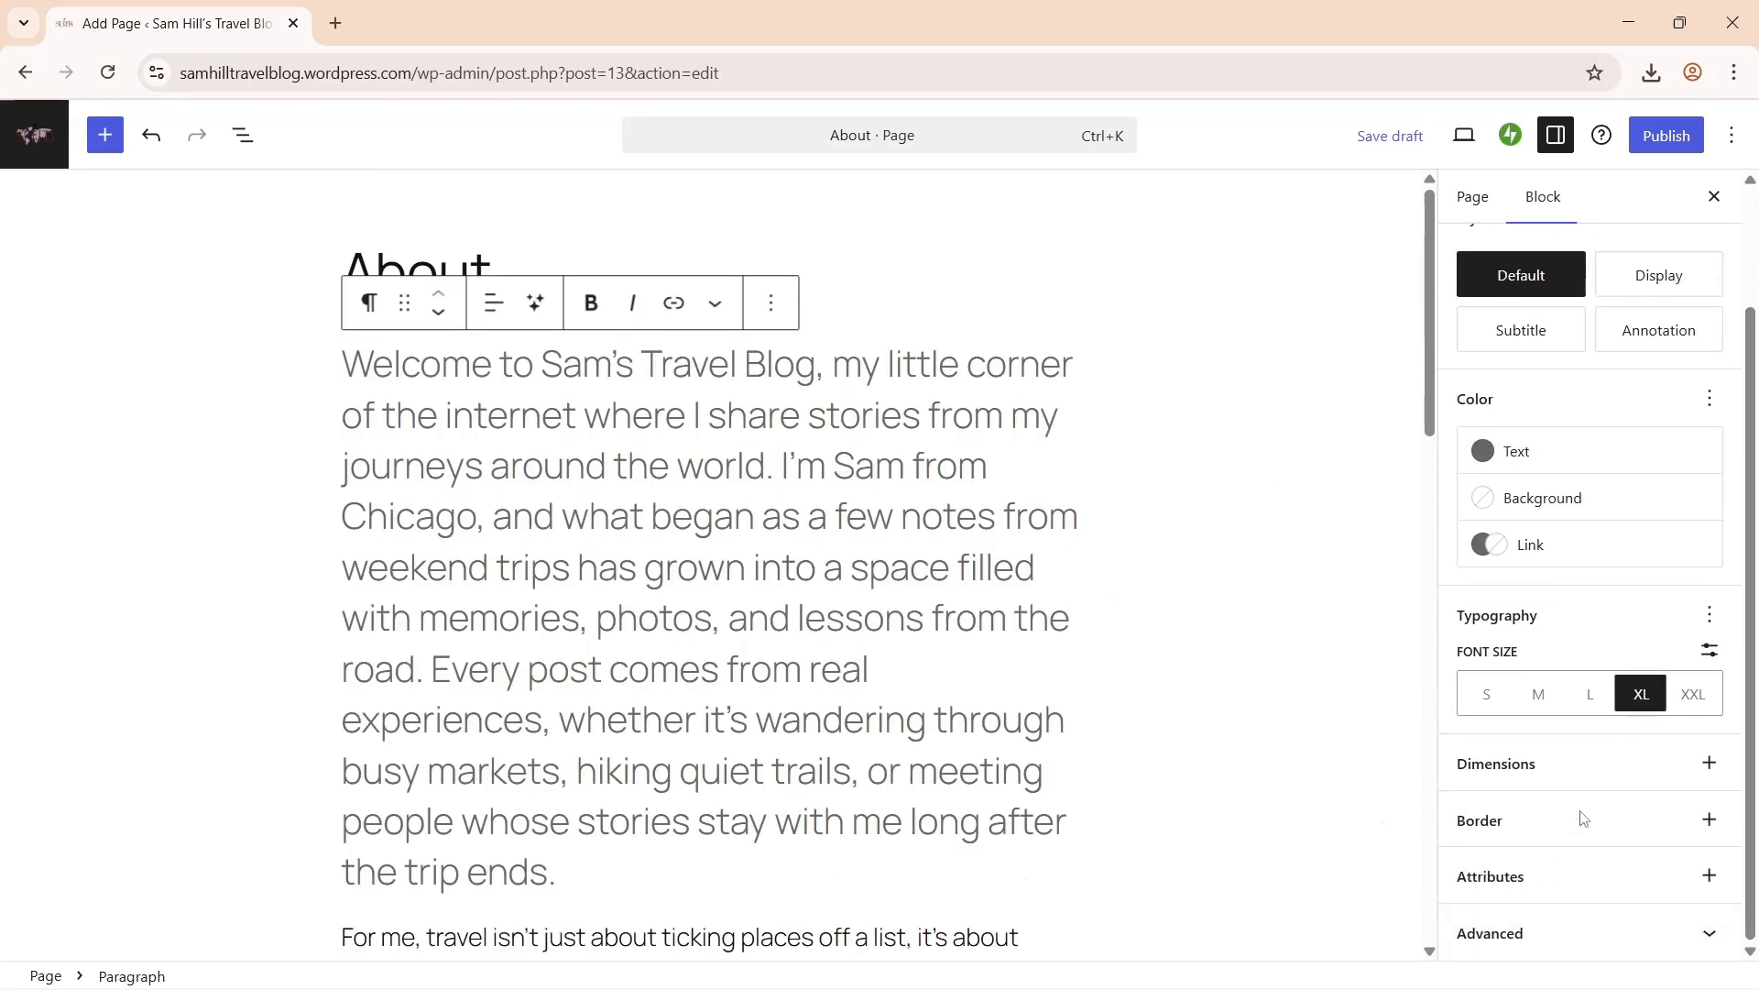
{"action": "left_click_drag", "start_coordinate": [1433, 404], "coordinate": [1394, 707]}
{"action": "left_click", "coordinate": [927, 542]}
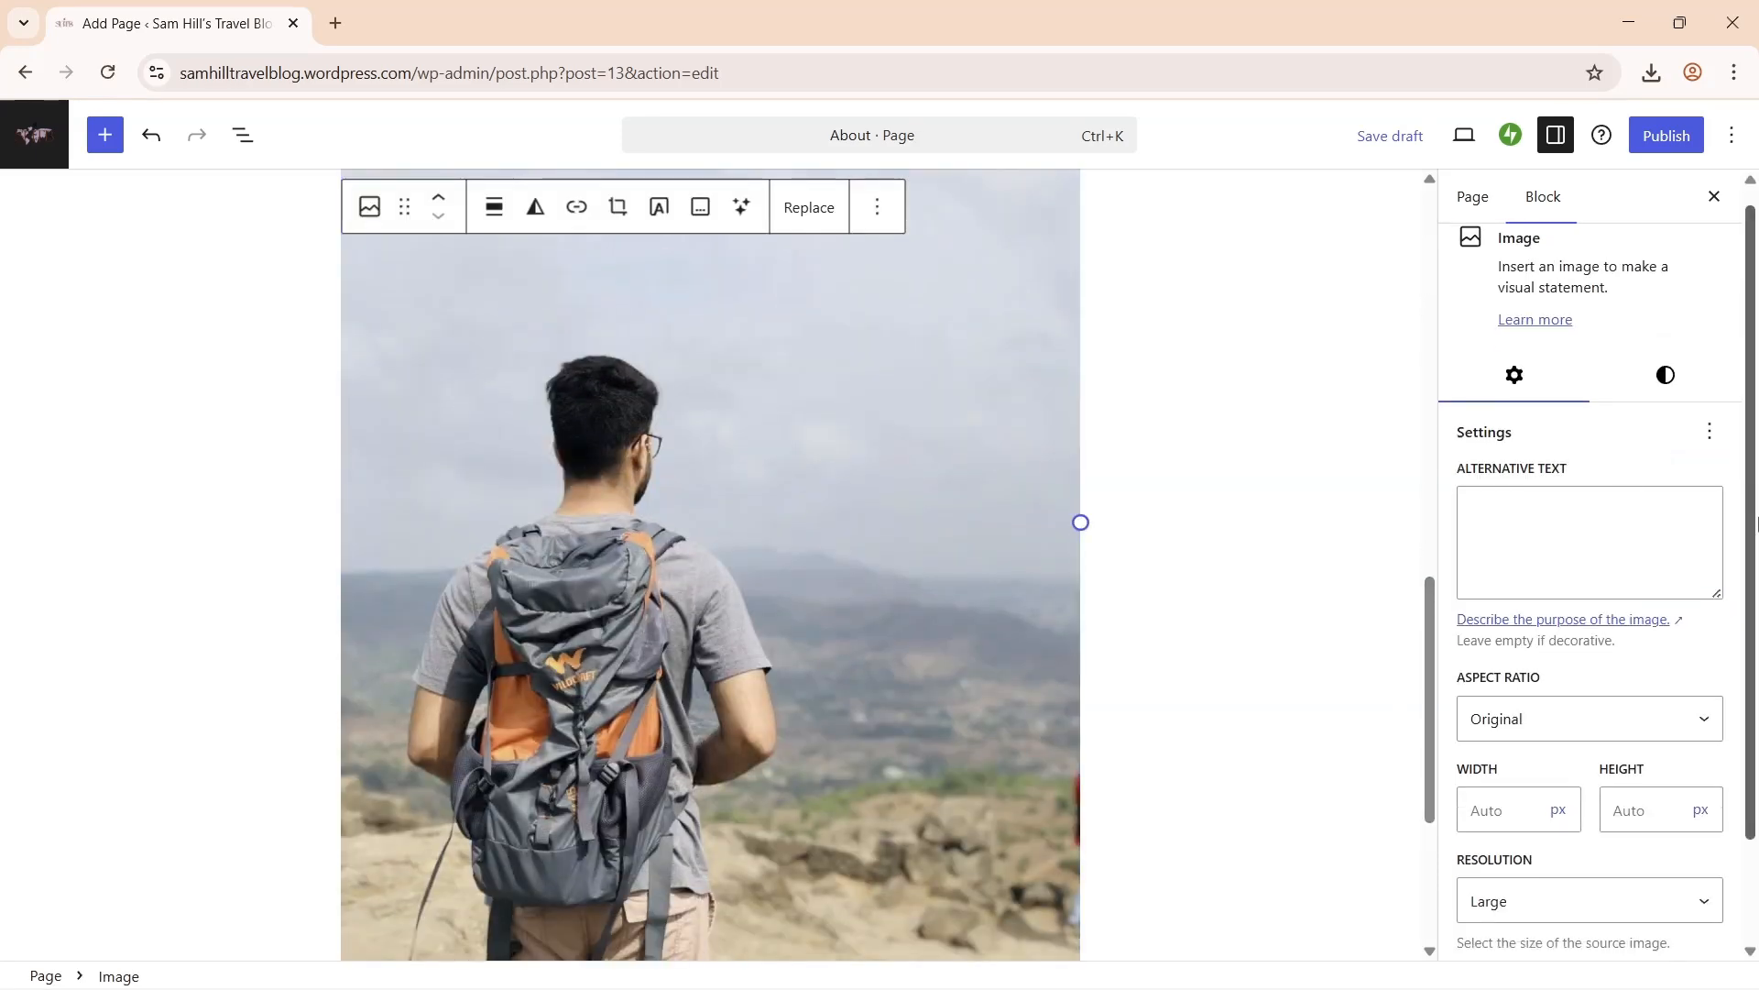
{"action": "left_click", "coordinate": [1666, 375]}
{"action": "left_click", "coordinate": [1658, 508]}
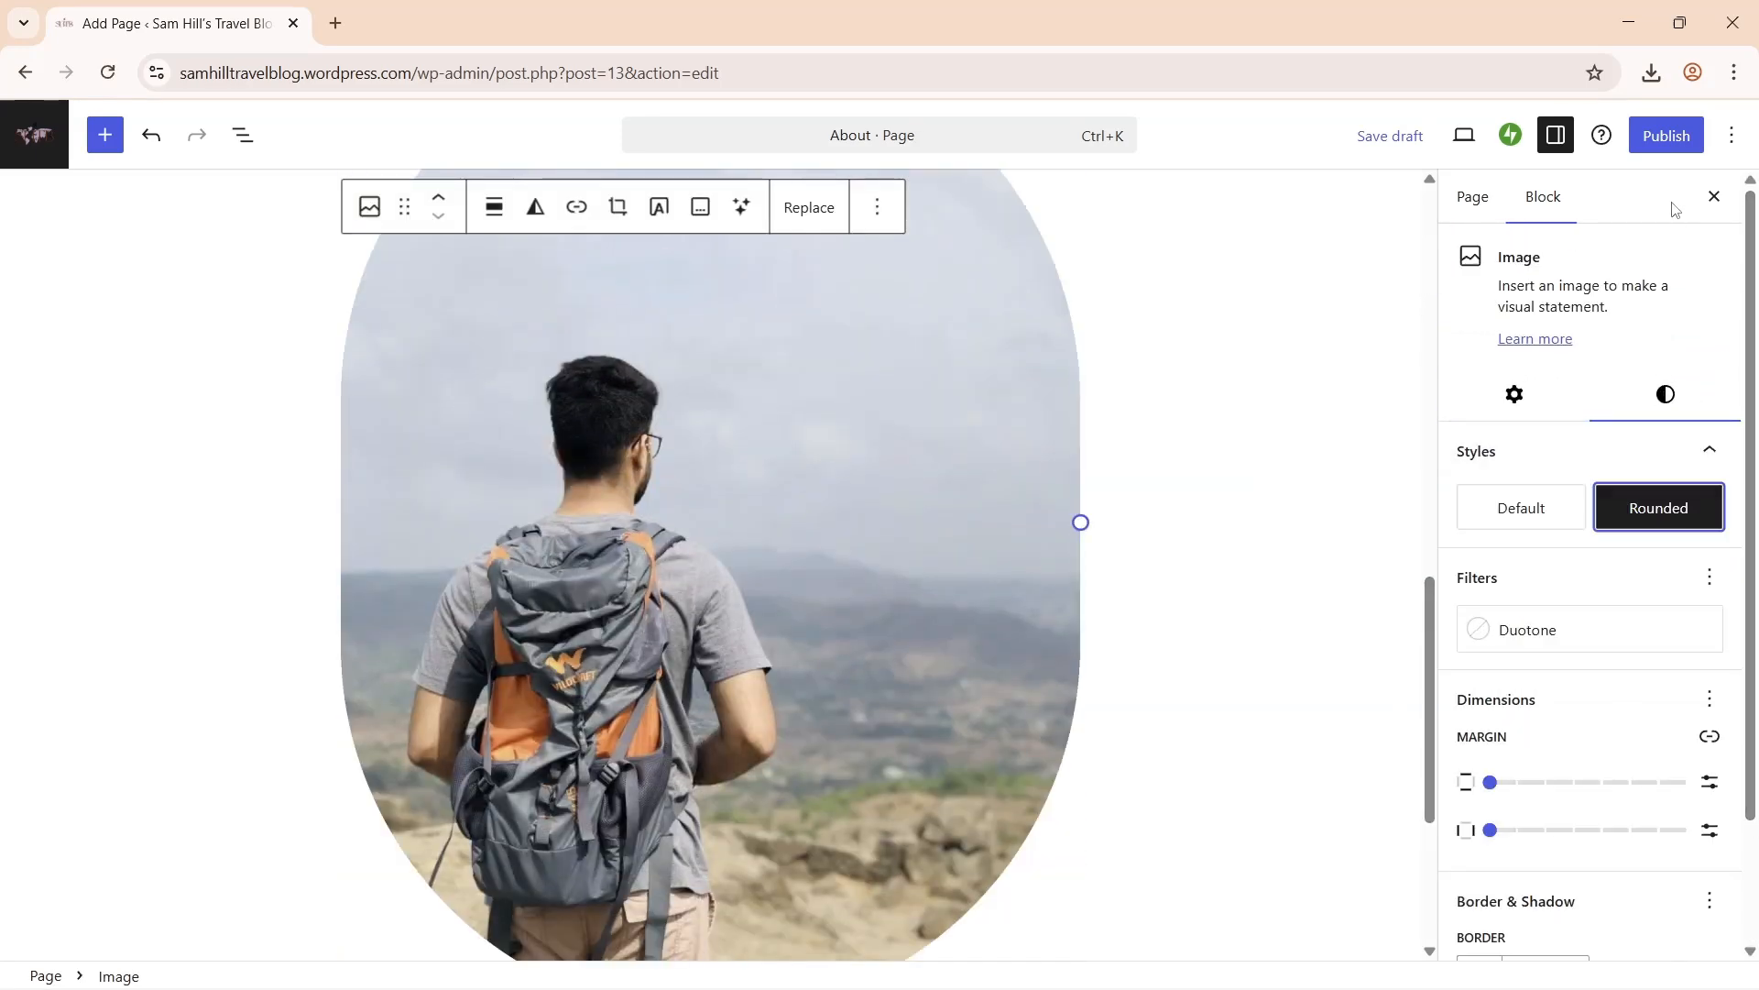
{"action": "left_click", "coordinate": [1666, 135]}
{"action": "left_click", "coordinate": [1668, 134]}
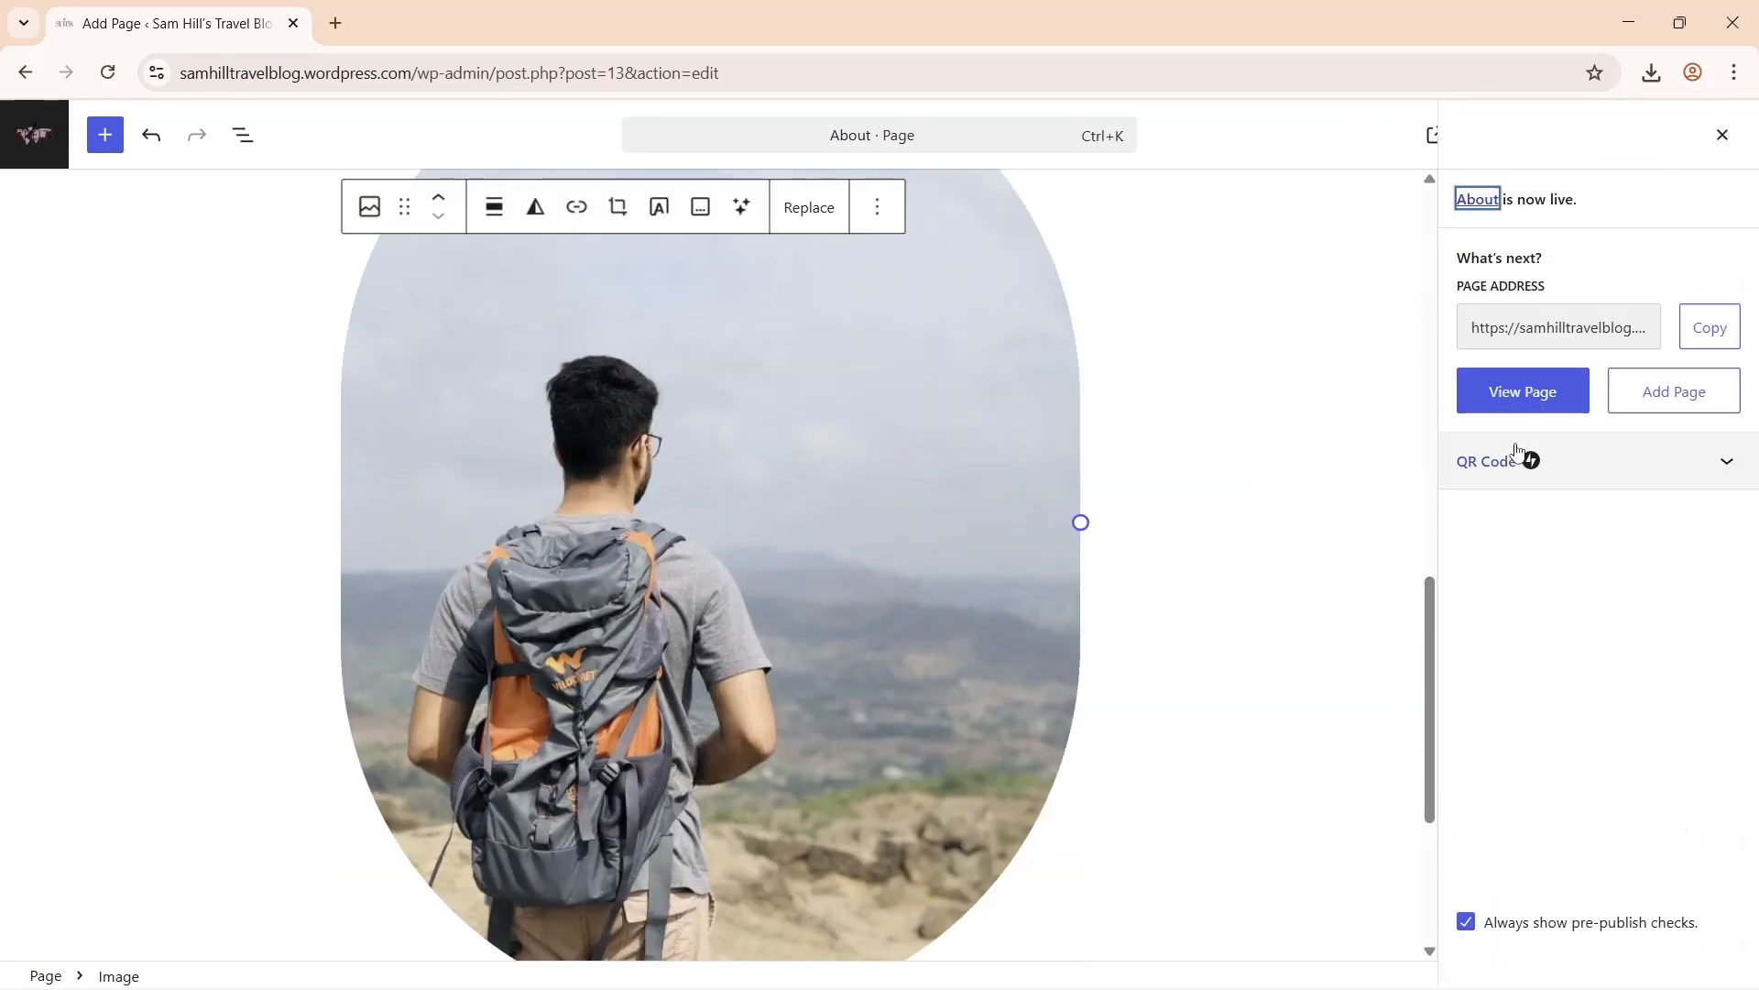
- View the published About page live and scroll through it
{"action": "left_click", "coordinate": [1516, 394]}
{"action": "left_click", "coordinate": [469, 28]}
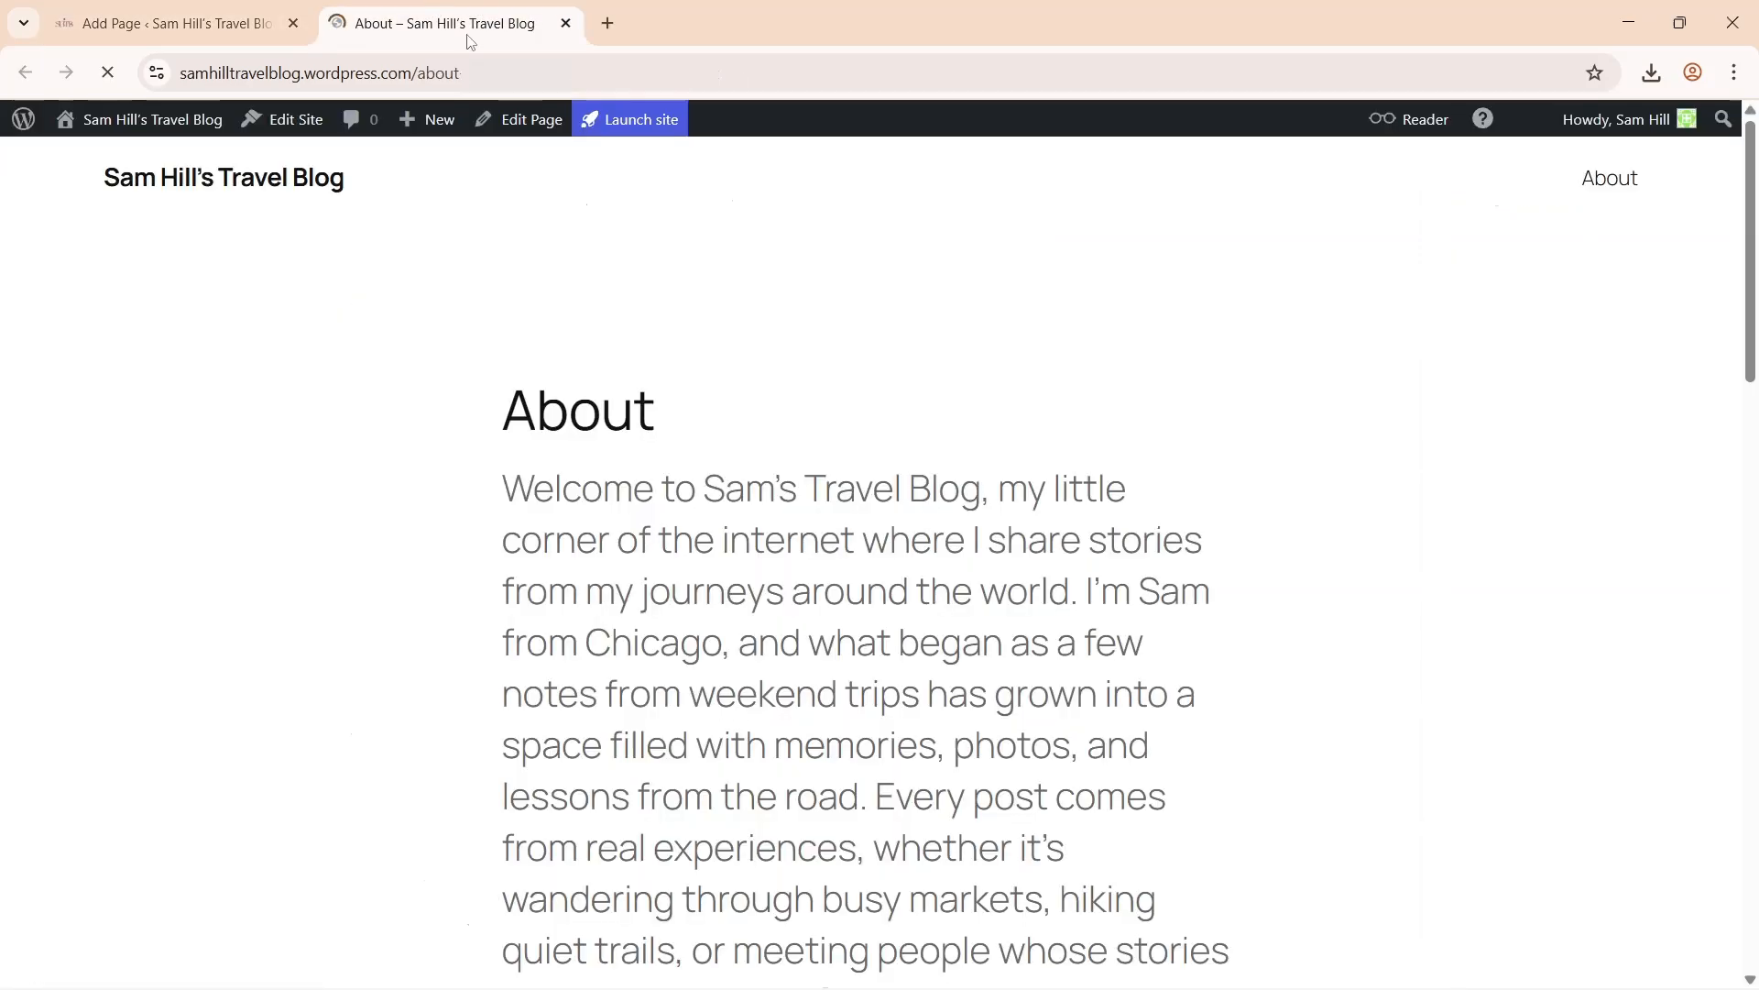
{"action": "scroll", "coordinate": [997, 330], "scroll_direction": "down", "scroll_amount": 7}
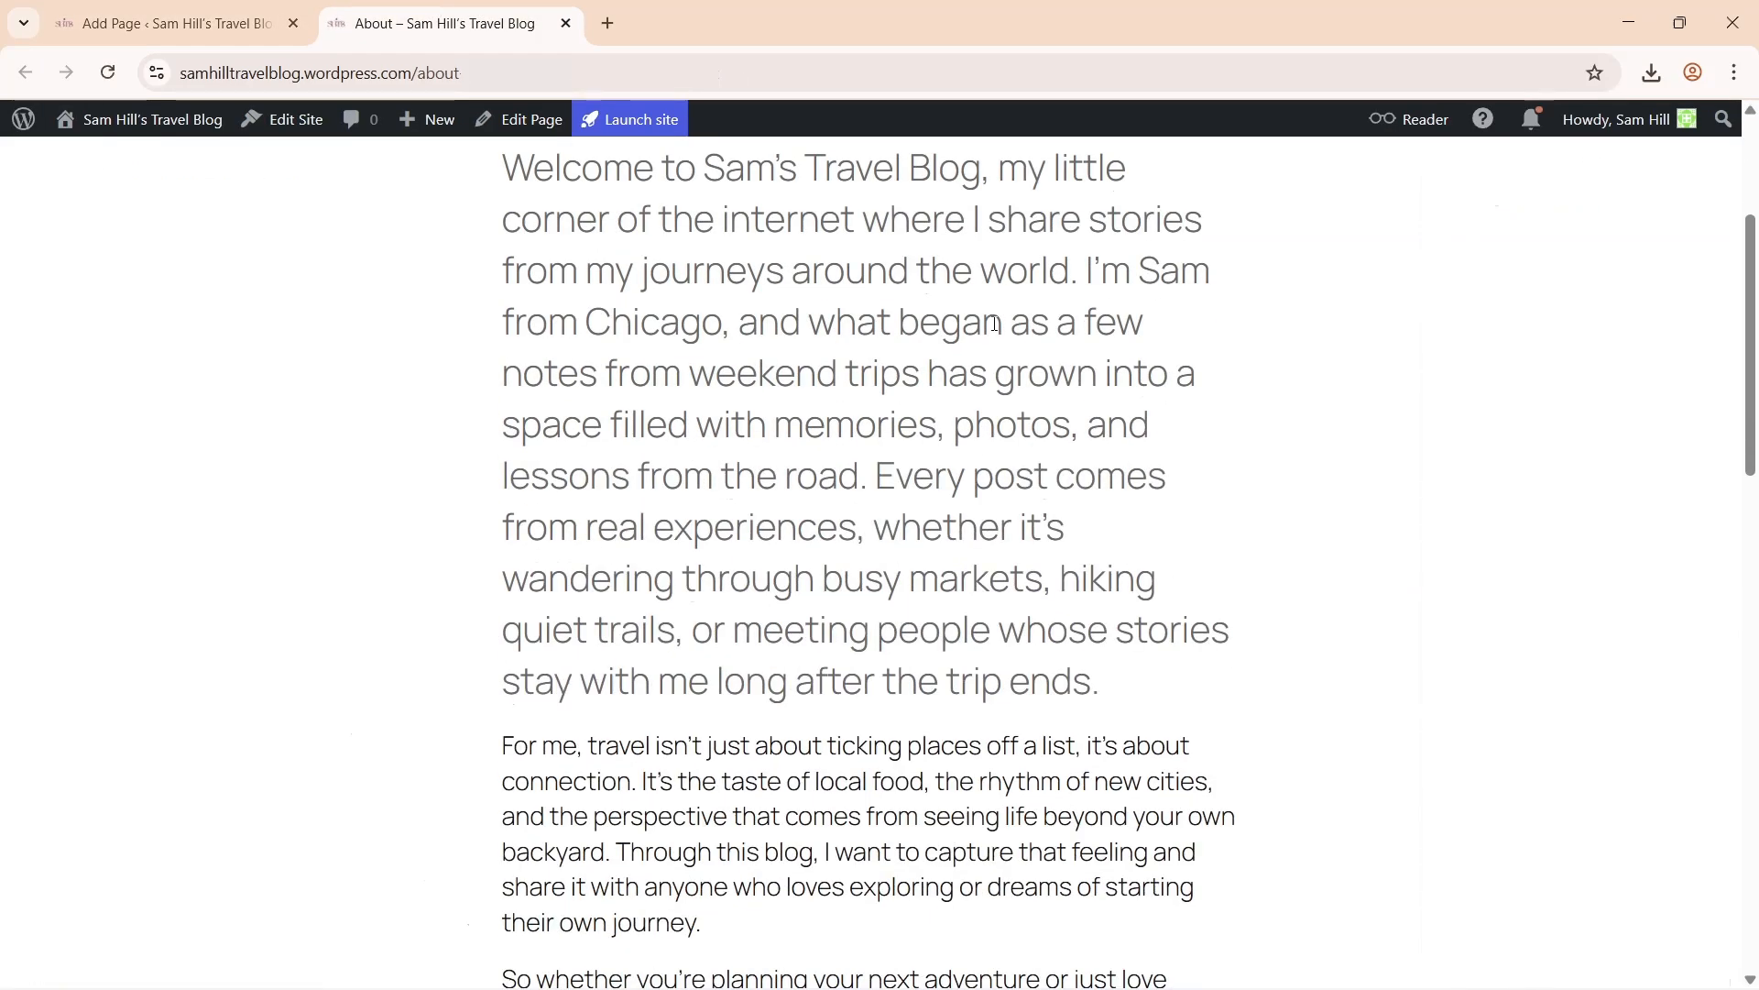
{"action": "scroll", "coordinate": [994, 323], "scroll_direction": "down", "scroll_amount": 8}
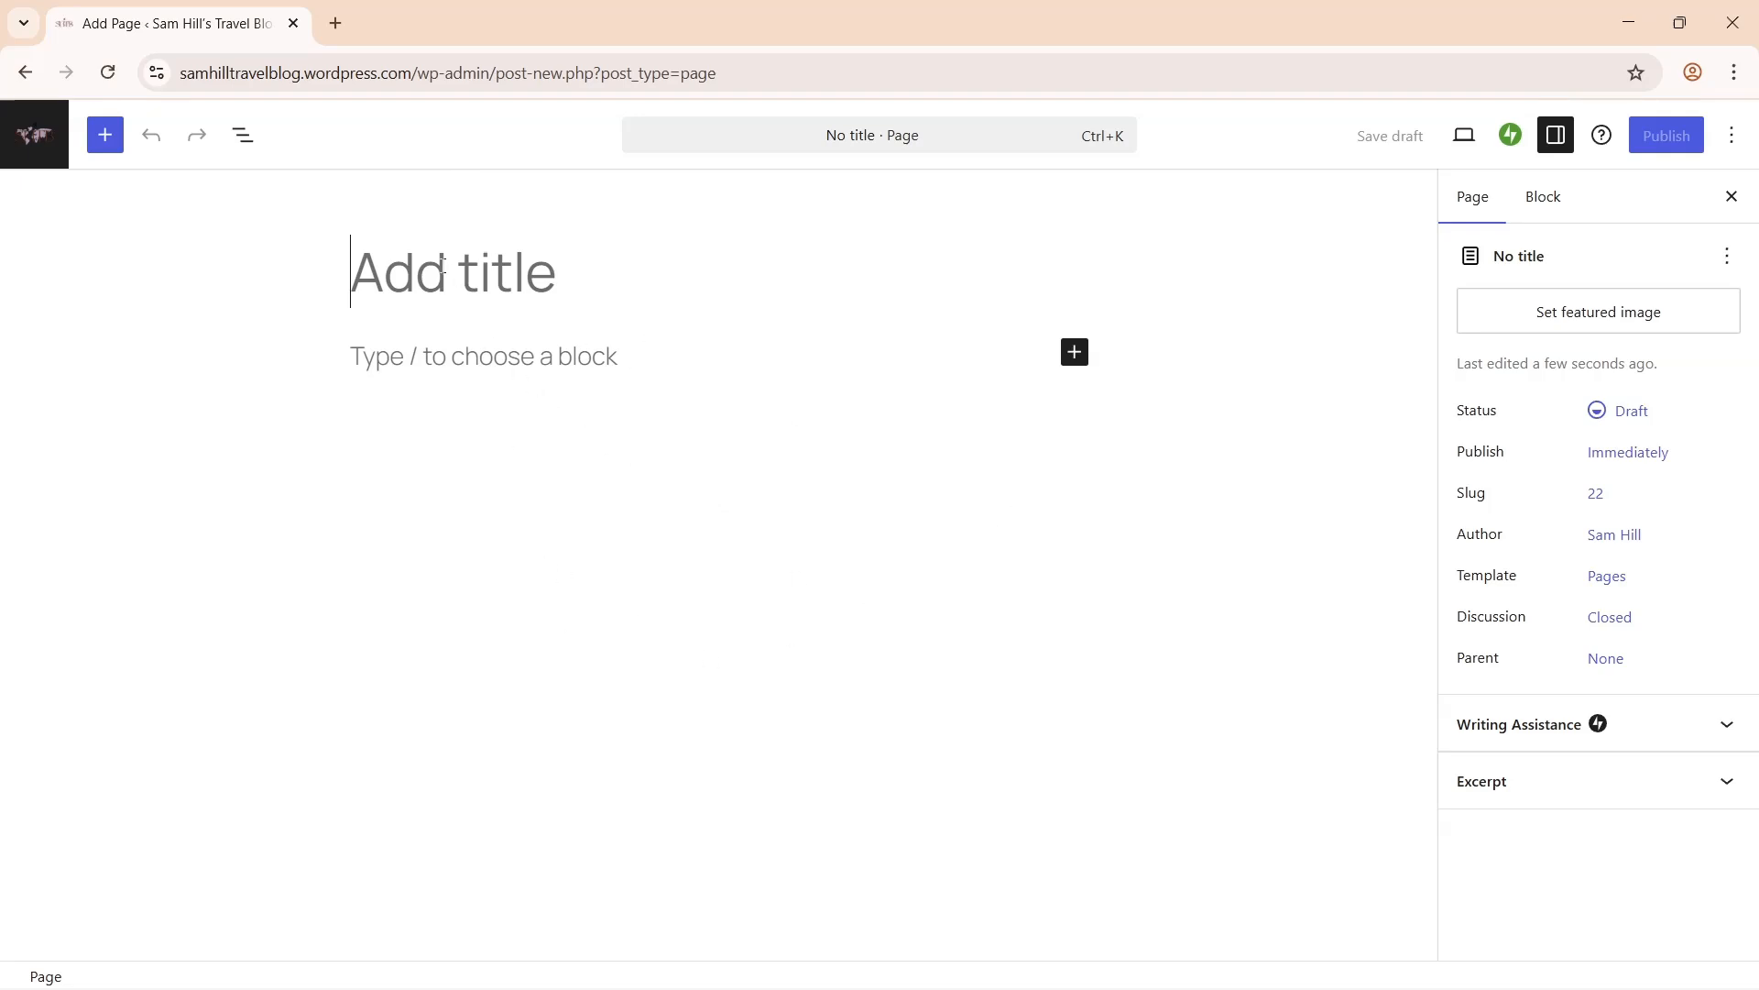
- Title the page Contact and paste in the intro text and contact details
{"action": "type", "text": "Contact"}
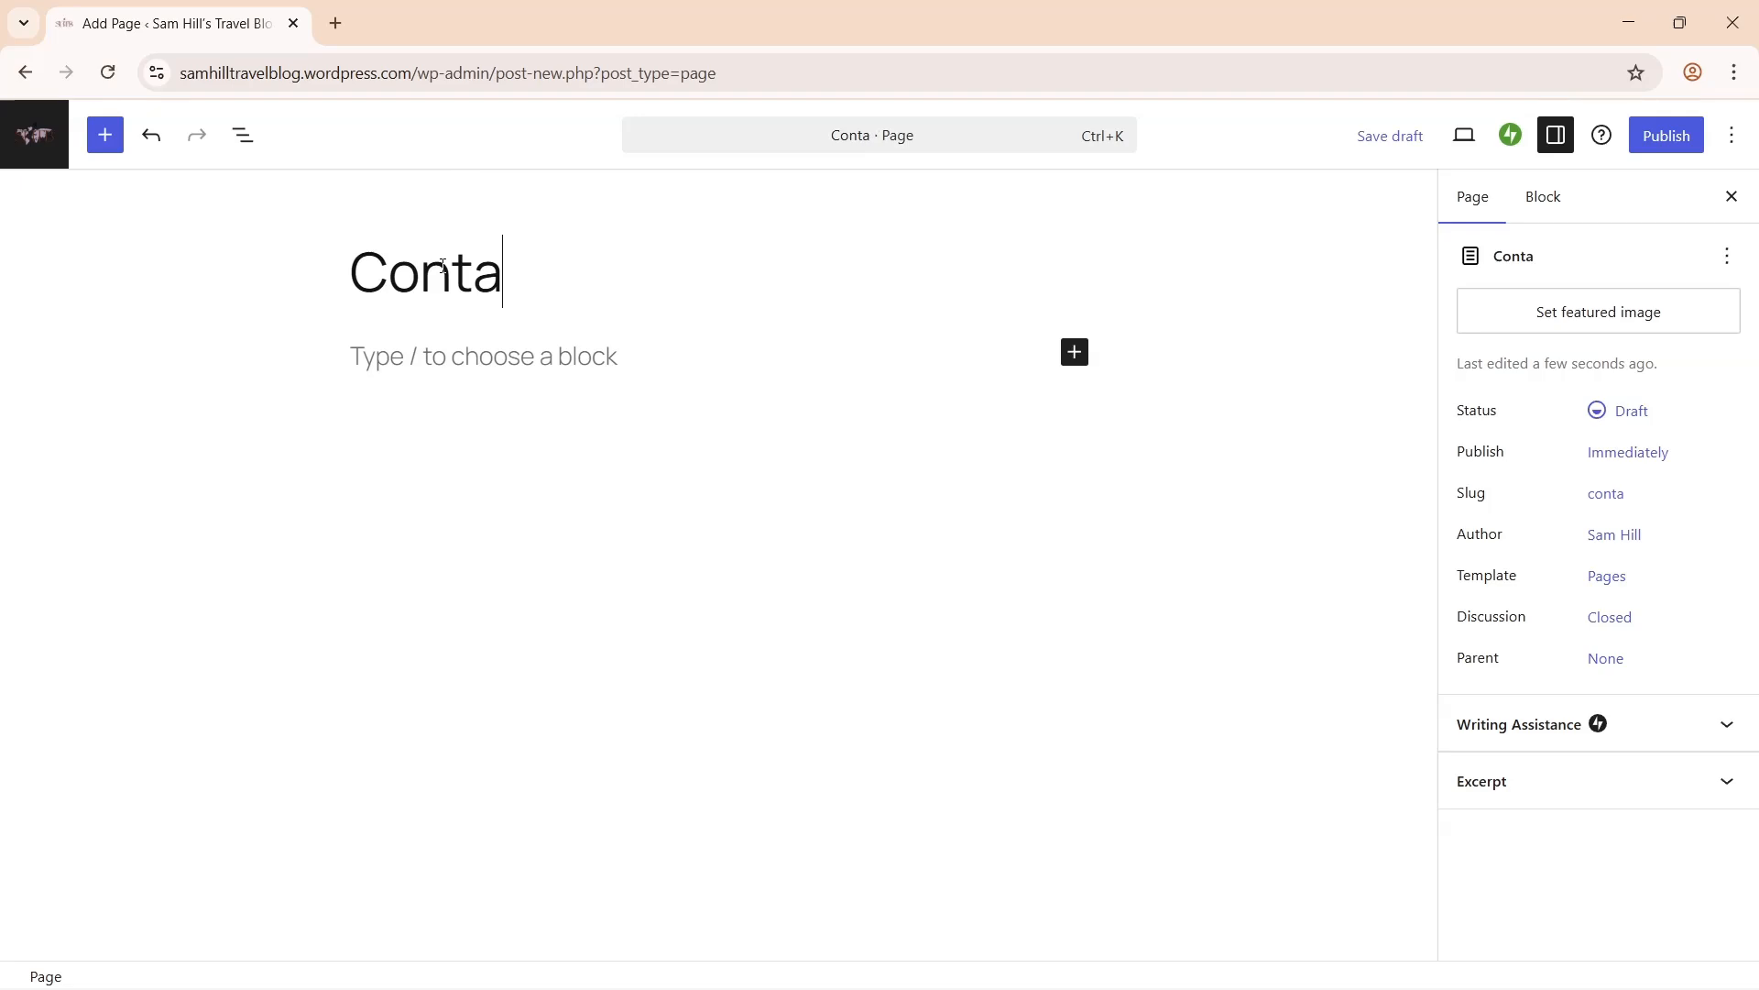
{"action": "left_click", "coordinate": [439, 357]}
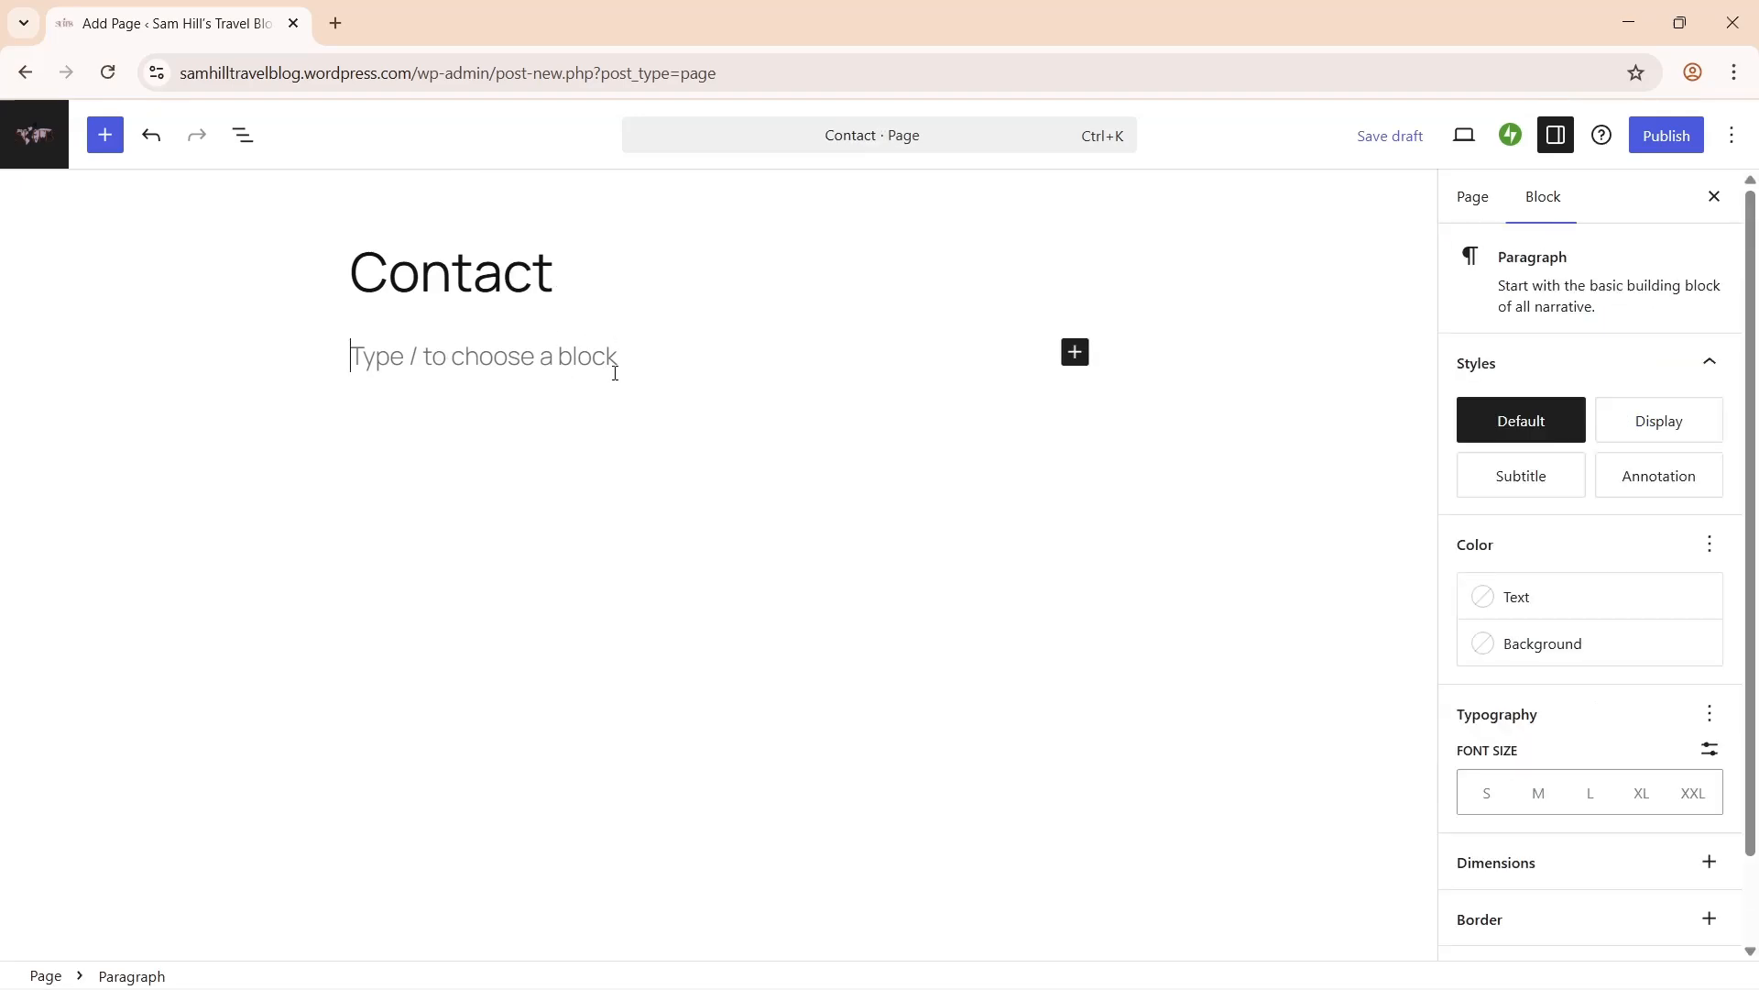
{"action": "key", "text": "ctrl+v"}
{"action": "key", "text": "Return"}
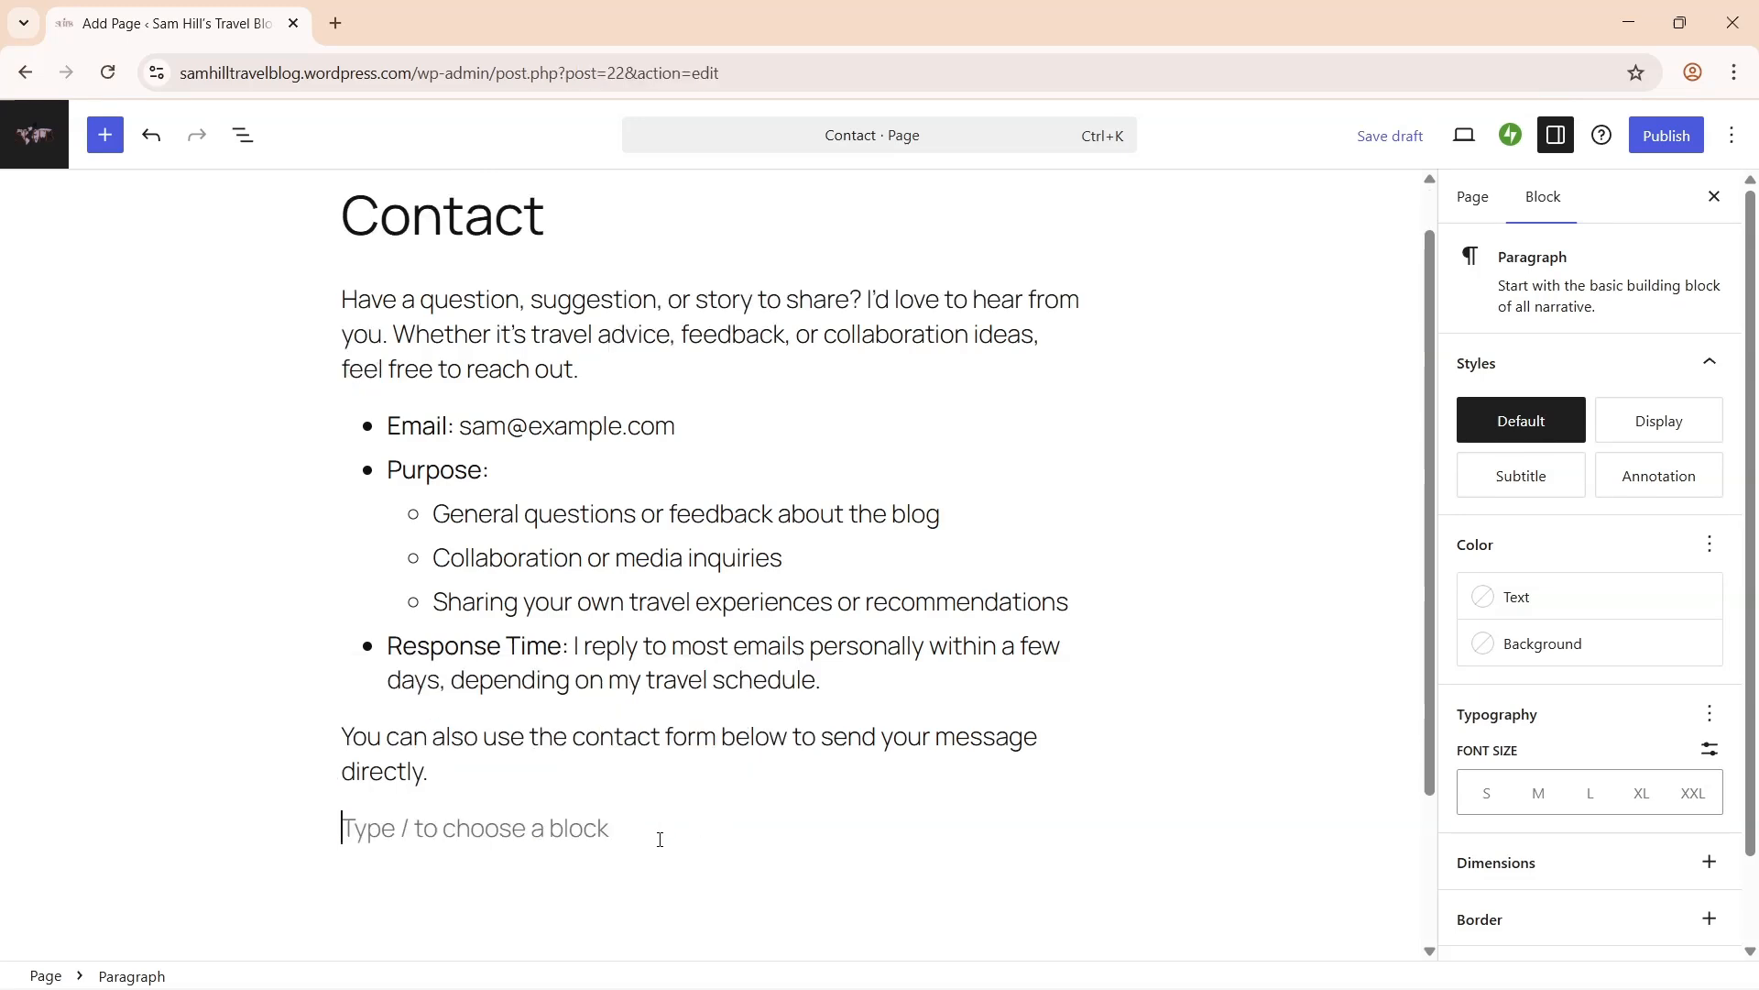
- Add a Contact Form block below the text with the Outlined style
{"action": "type", "text": "/conta"}
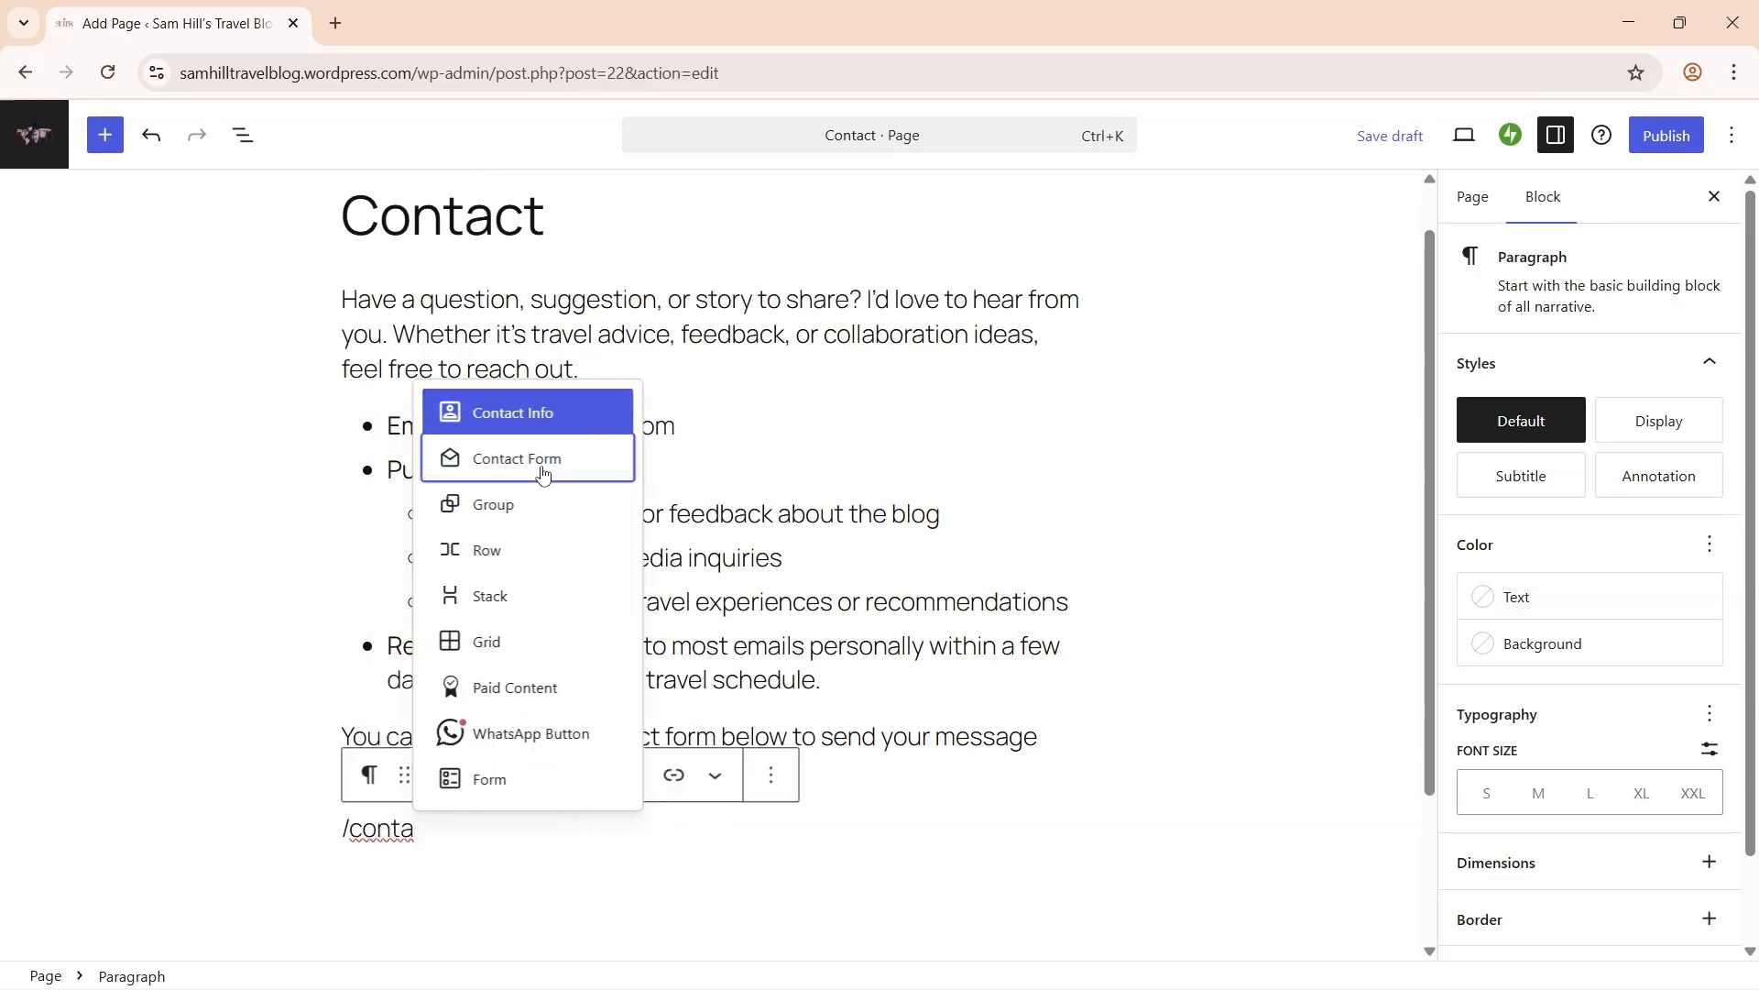
{"action": "left_click", "coordinate": [542, 473]}
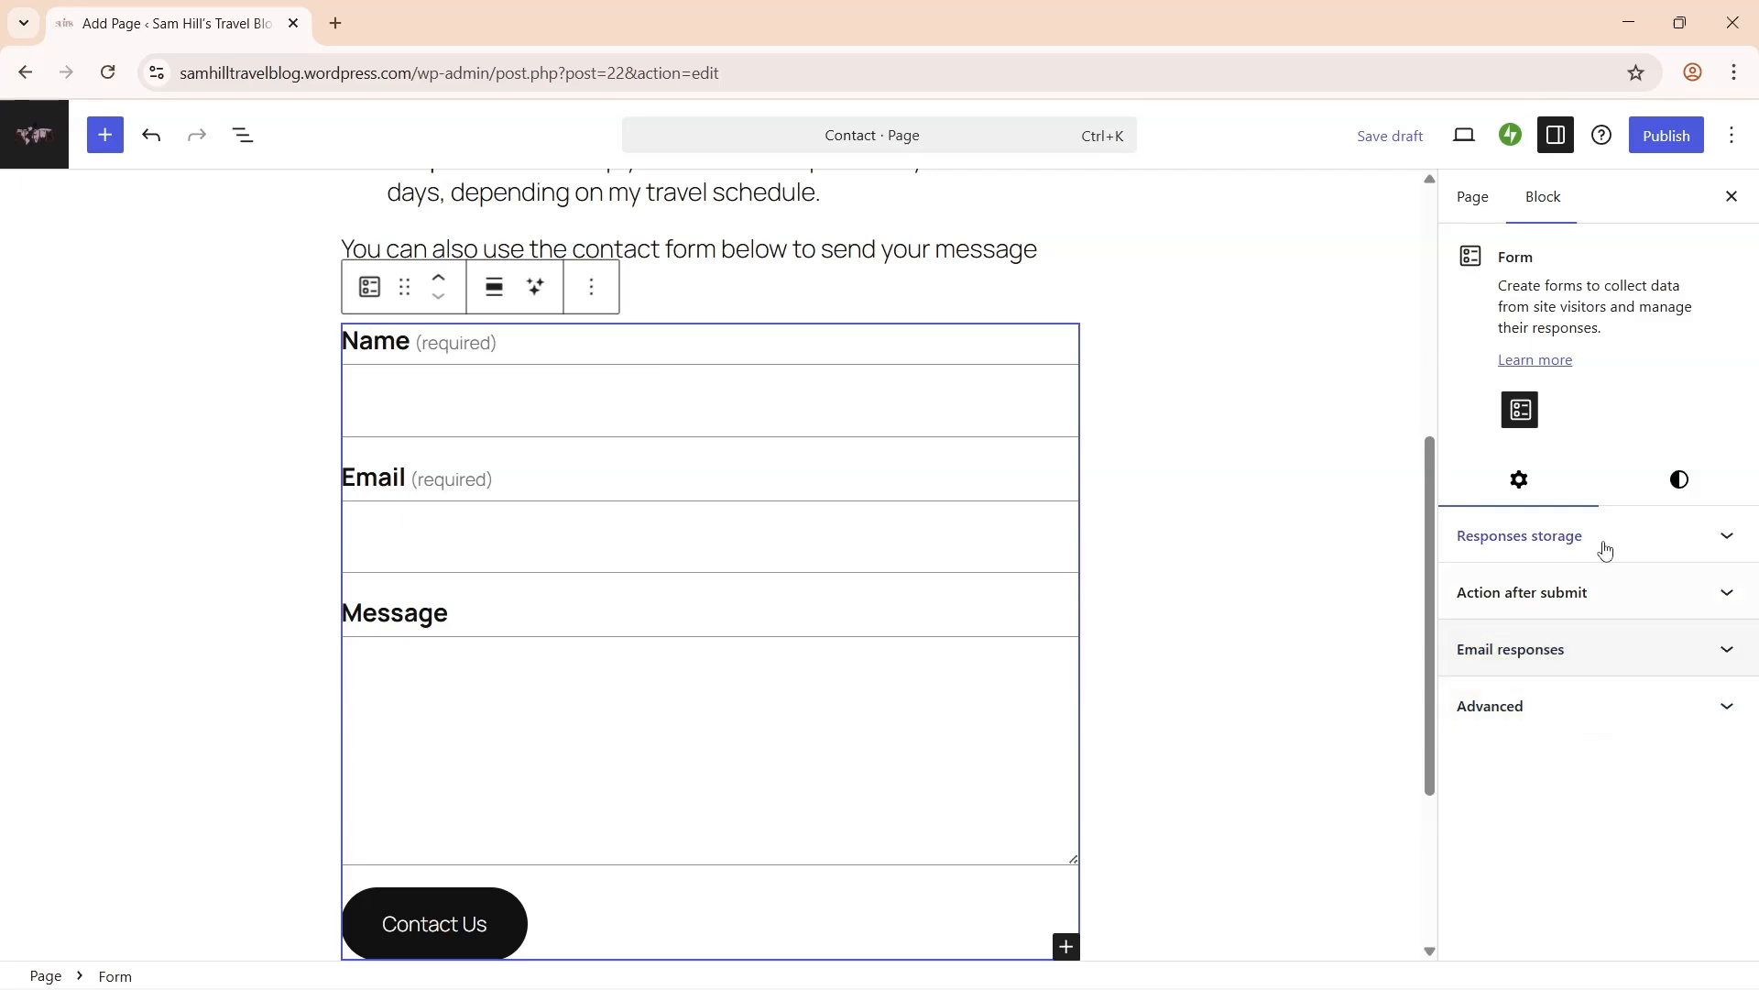
{"action": "left_click", "coordinate": [1689, 493]}
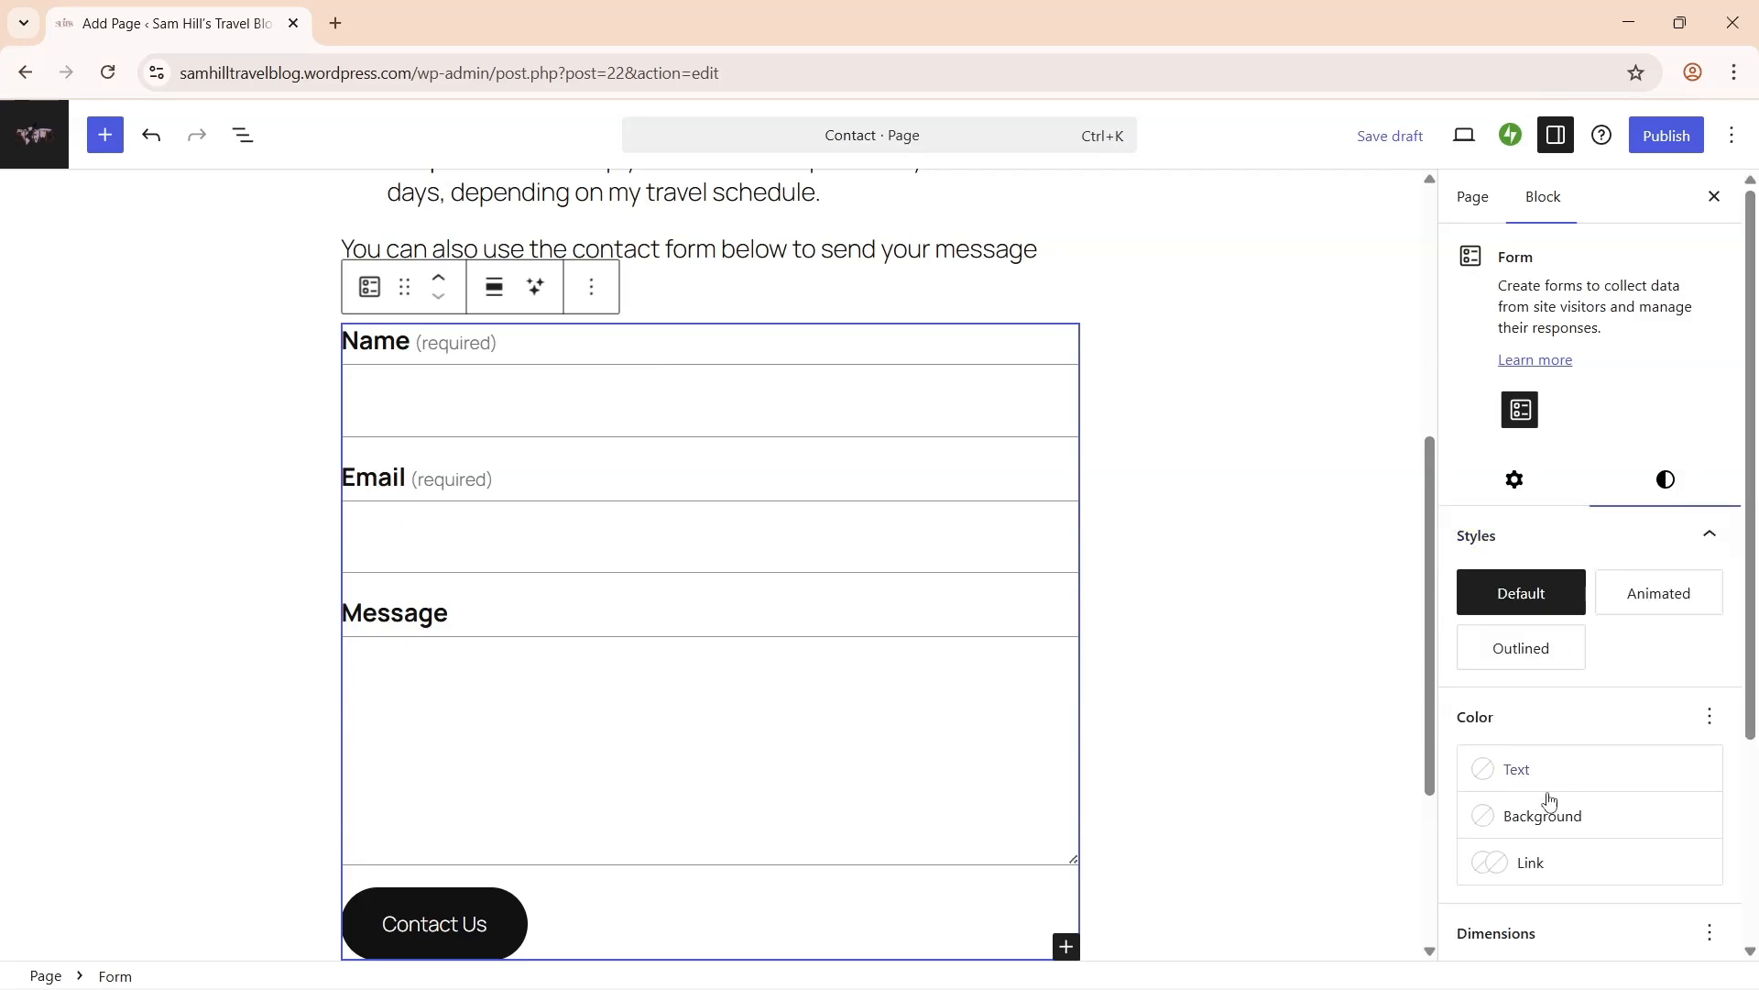
{"action": "left_click", "coordinate": [1544, 658]}
- Publish the Contact page and view it live
{"action": "left_click", "coordinate": [1665, 135]}
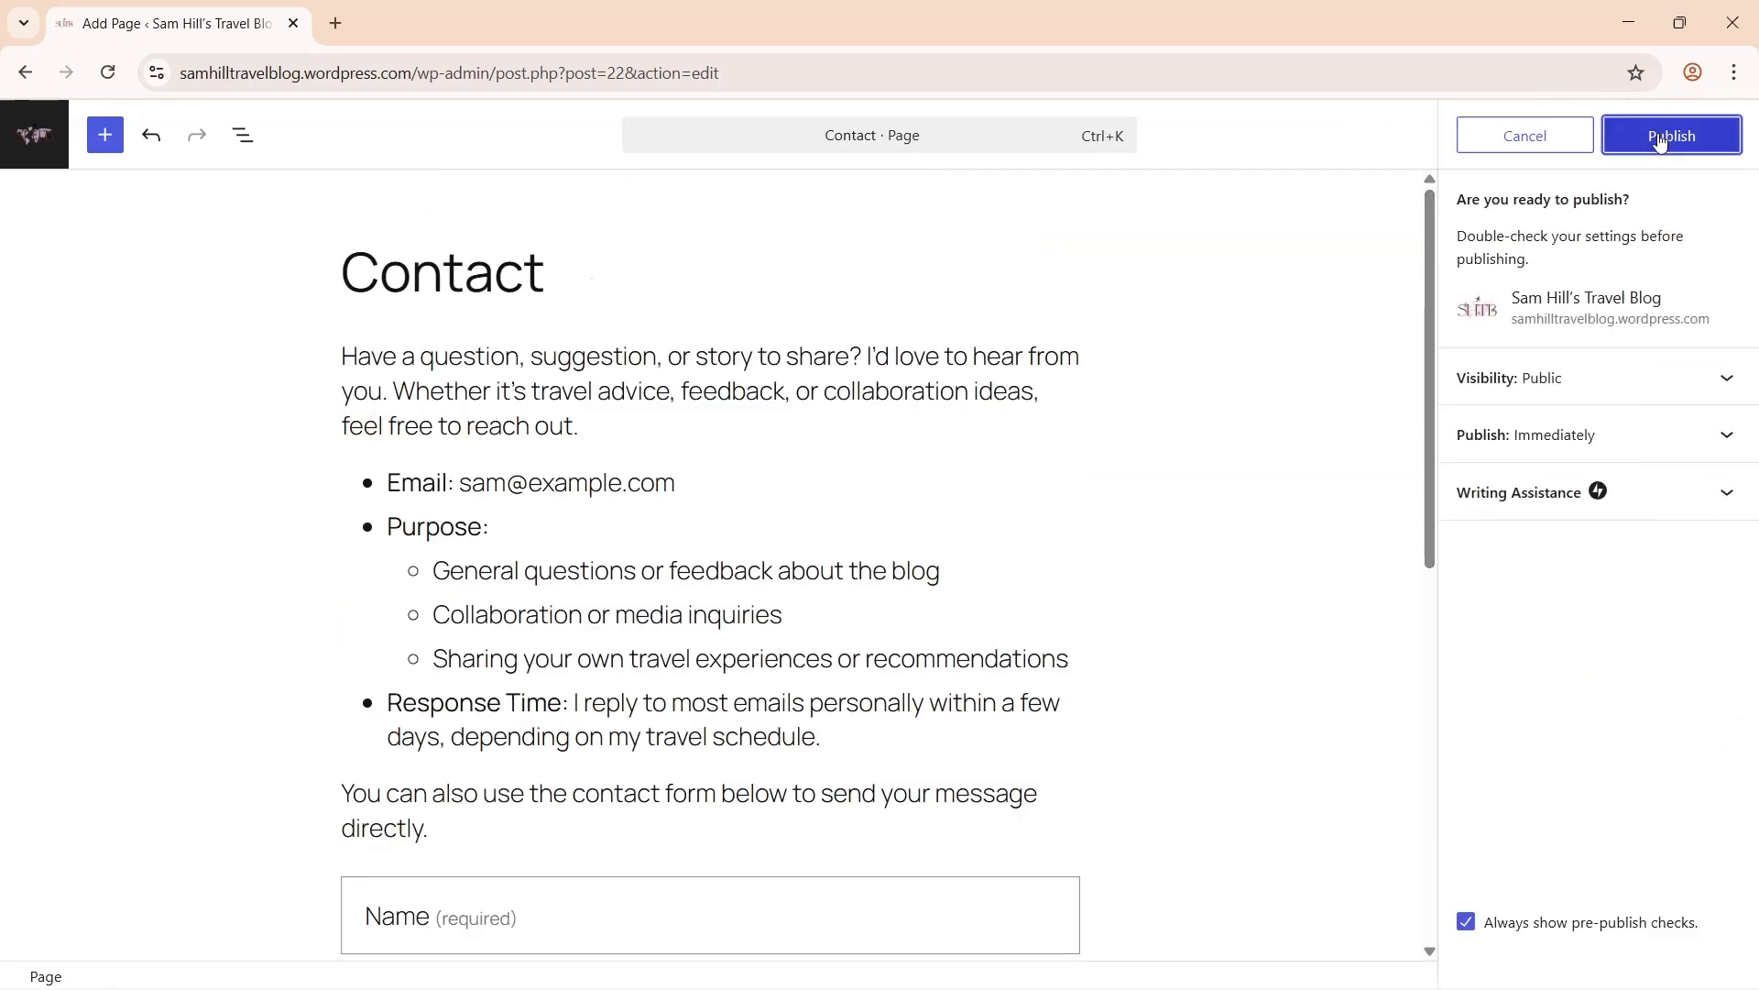
{"action": "left_click", "coordinate": [1661, 142]}
{"action": "left_click", "coordinate": [1548, 392]}
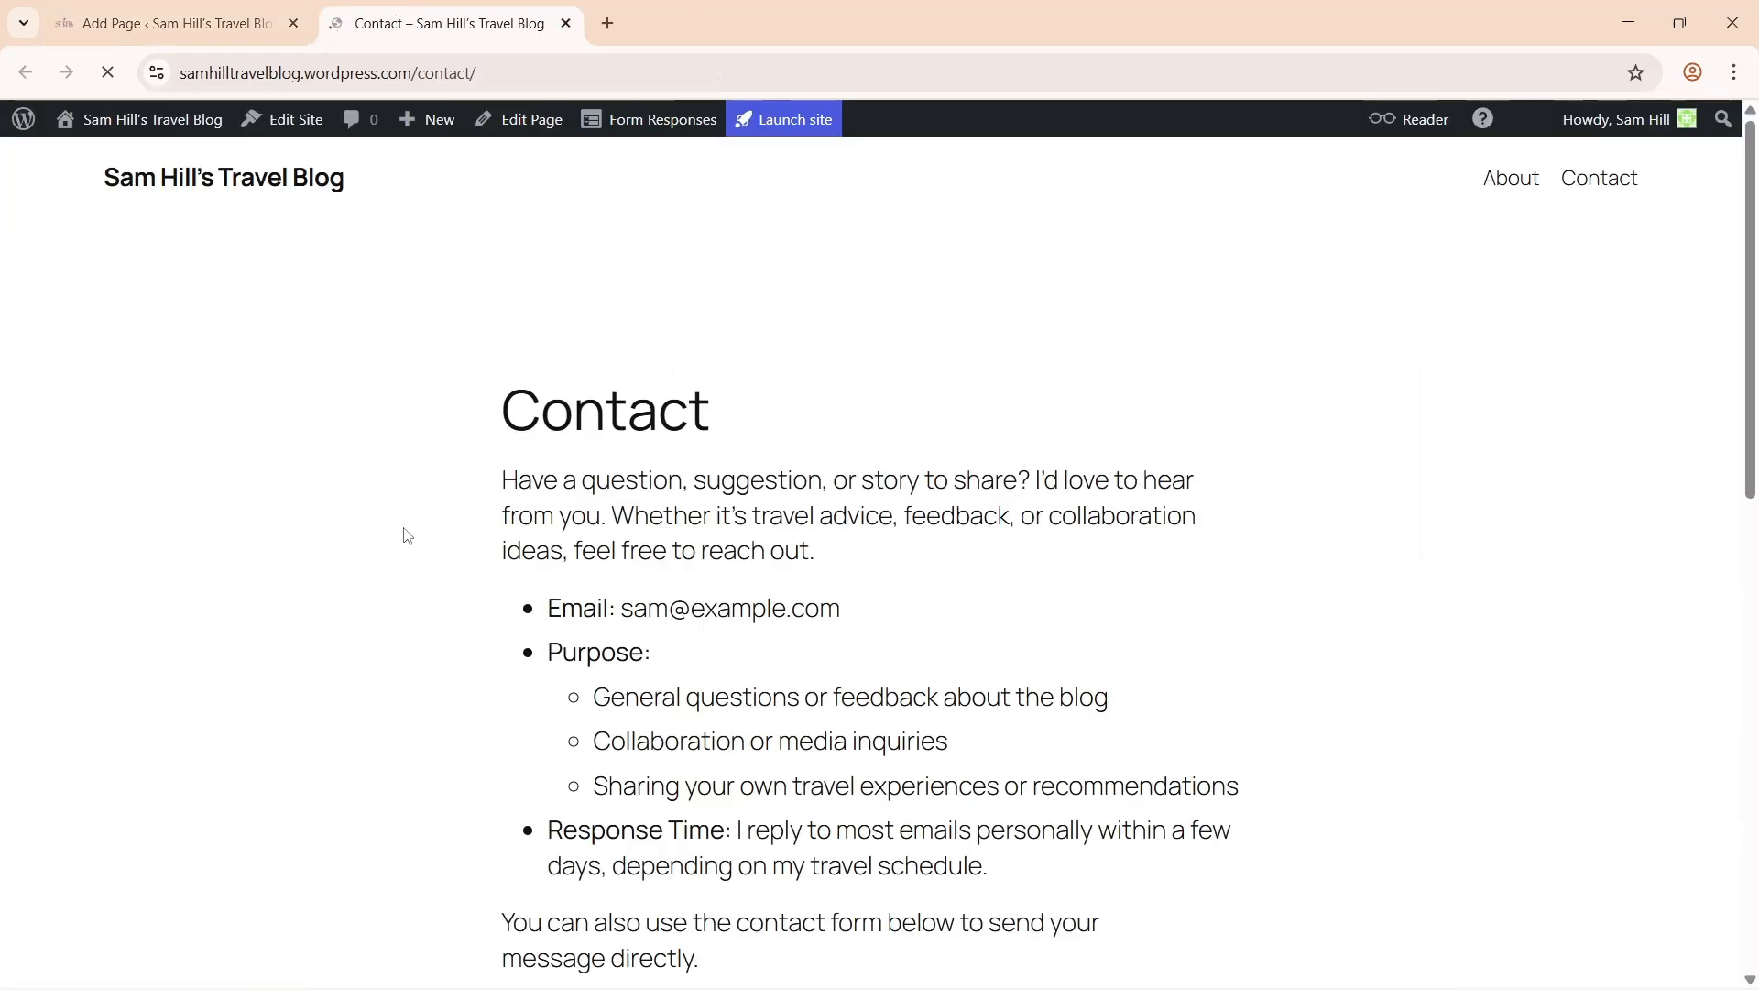
- Scroll to the live contact form and try its Email and Message fields
{"action": "scroll", "coordinate": [408, 536], "scroll_direction": "down", "scroll_amount": 7}
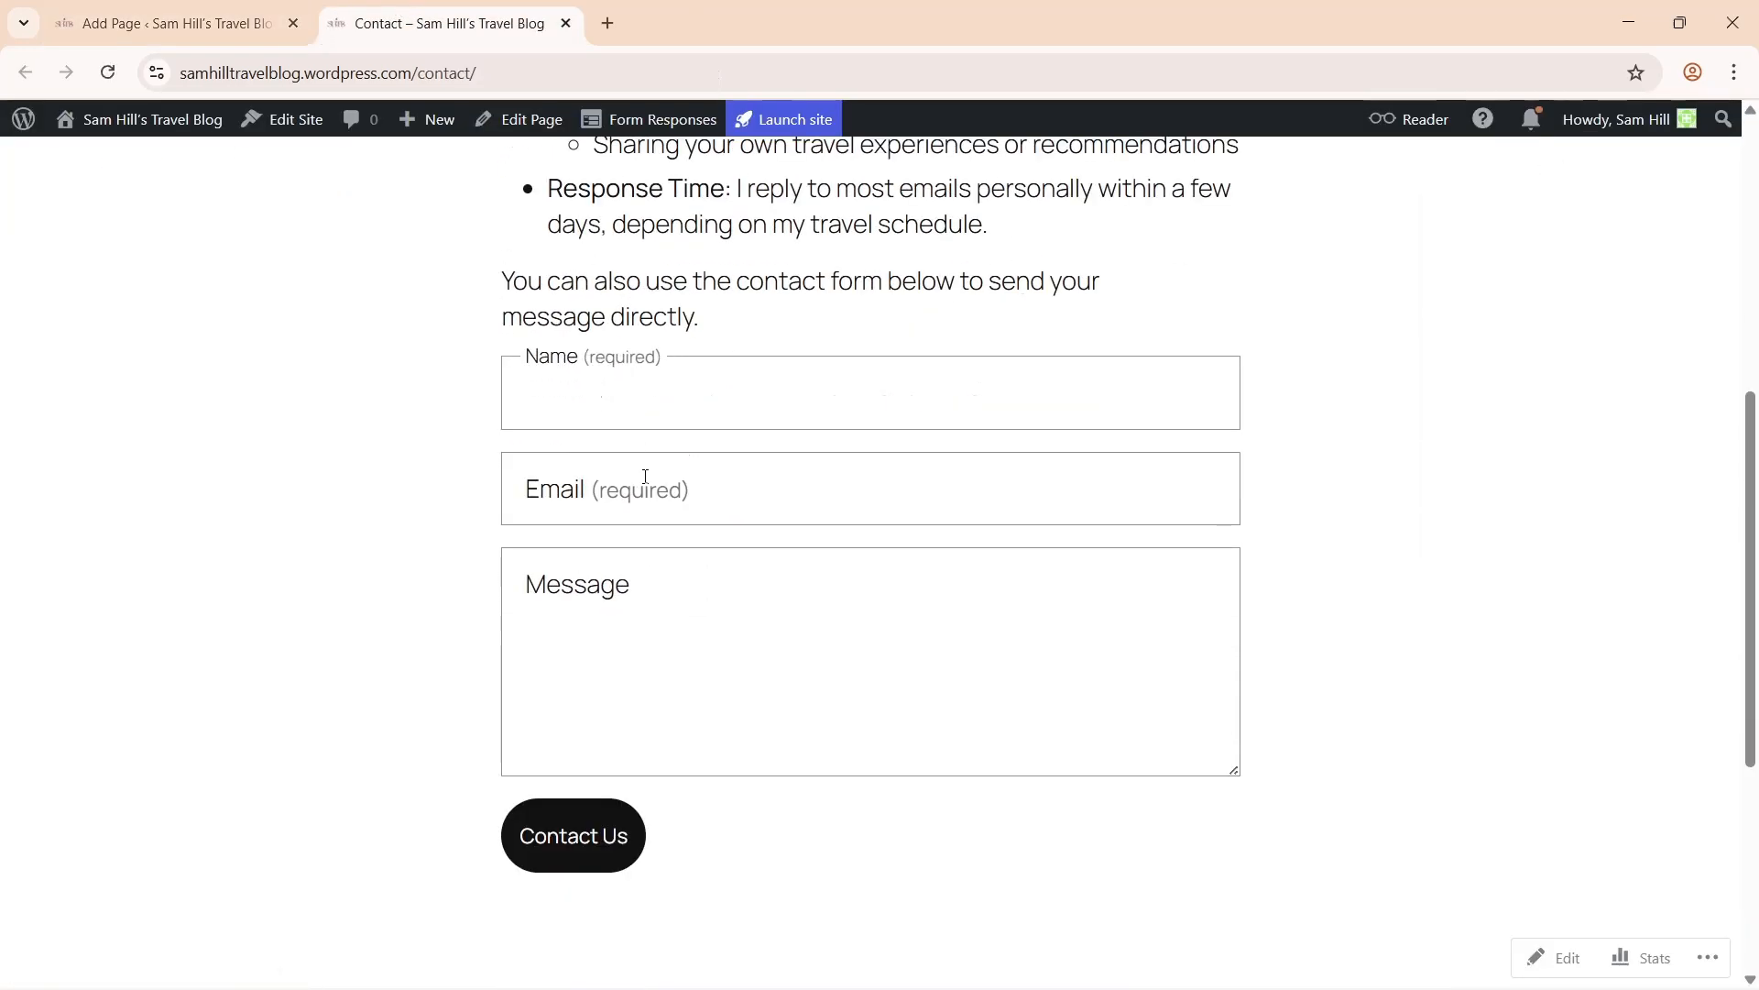
{"action": "left_click", "coordinate": [645, 477]}
{"action": "left_click", "coordinate": [636, 620]}
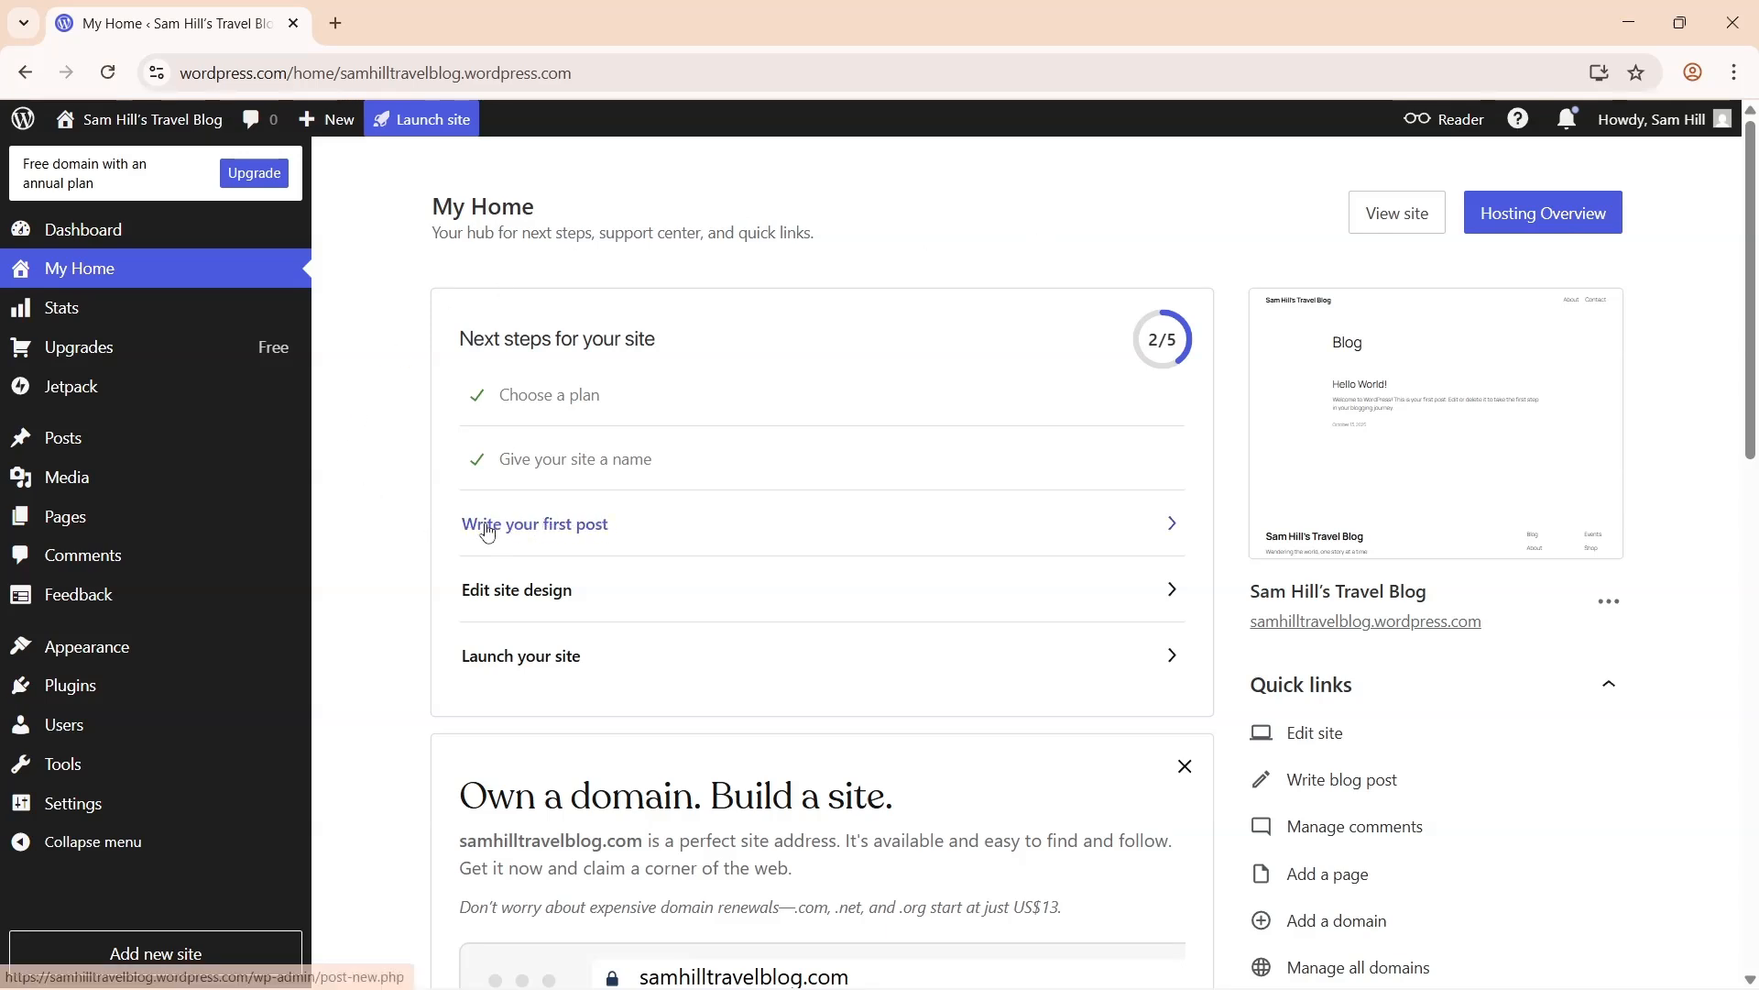
{"action": "mouse_move", "coordinate": [276, 430]}
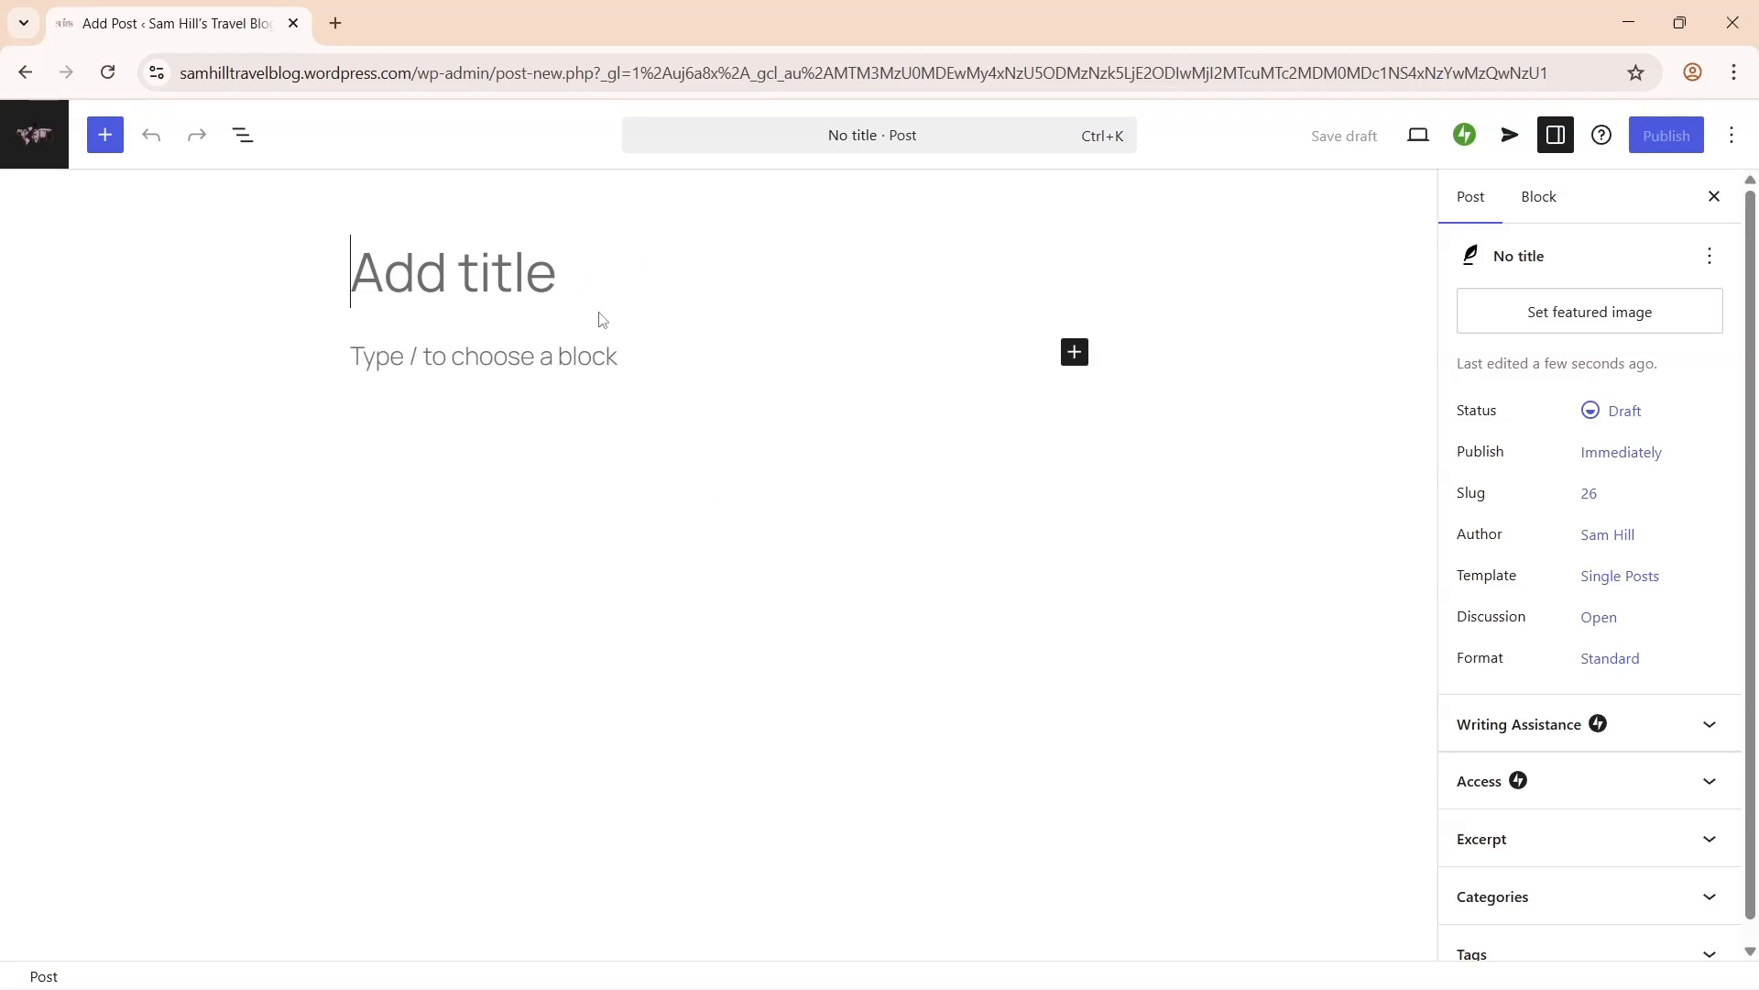
- Paste in the Lost in Kyoto title and the full story body
{"action": "type", "text": "Lost in Kyoto: Finding Calm in Japan’s Ancient Streets"}
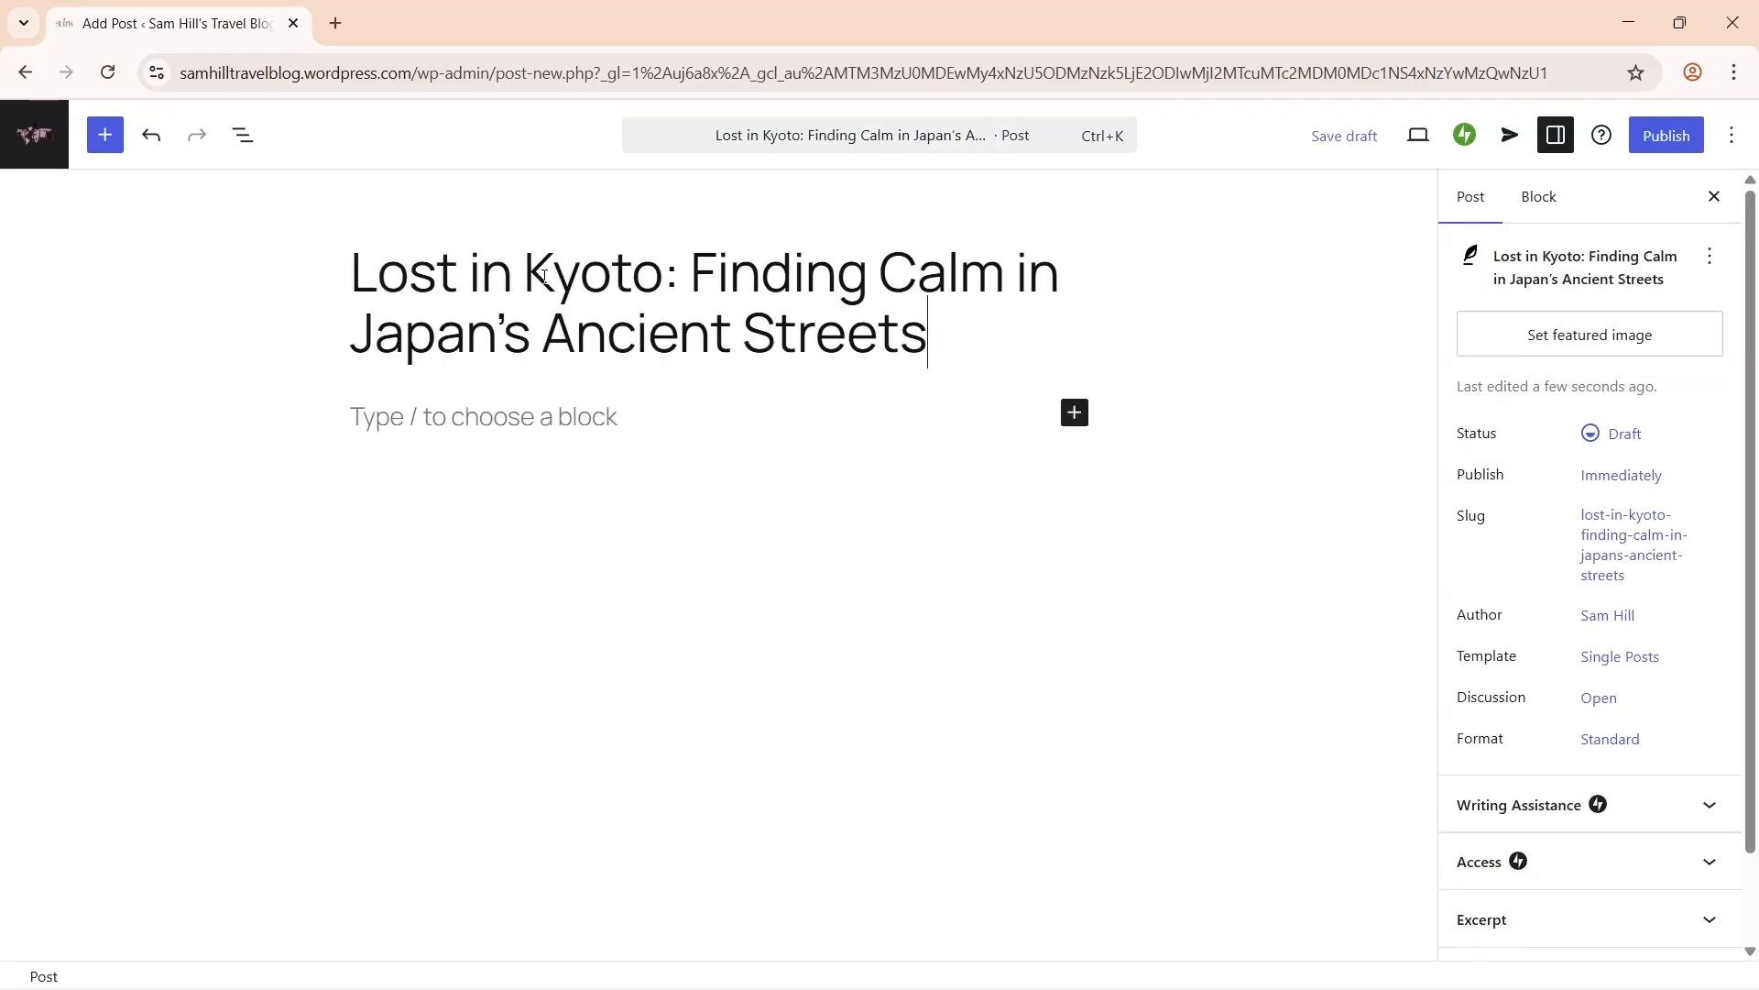
{"action": "left_click", "coordinate": [548, 421]}
{"action": "key", "text": "ctrl+v"}
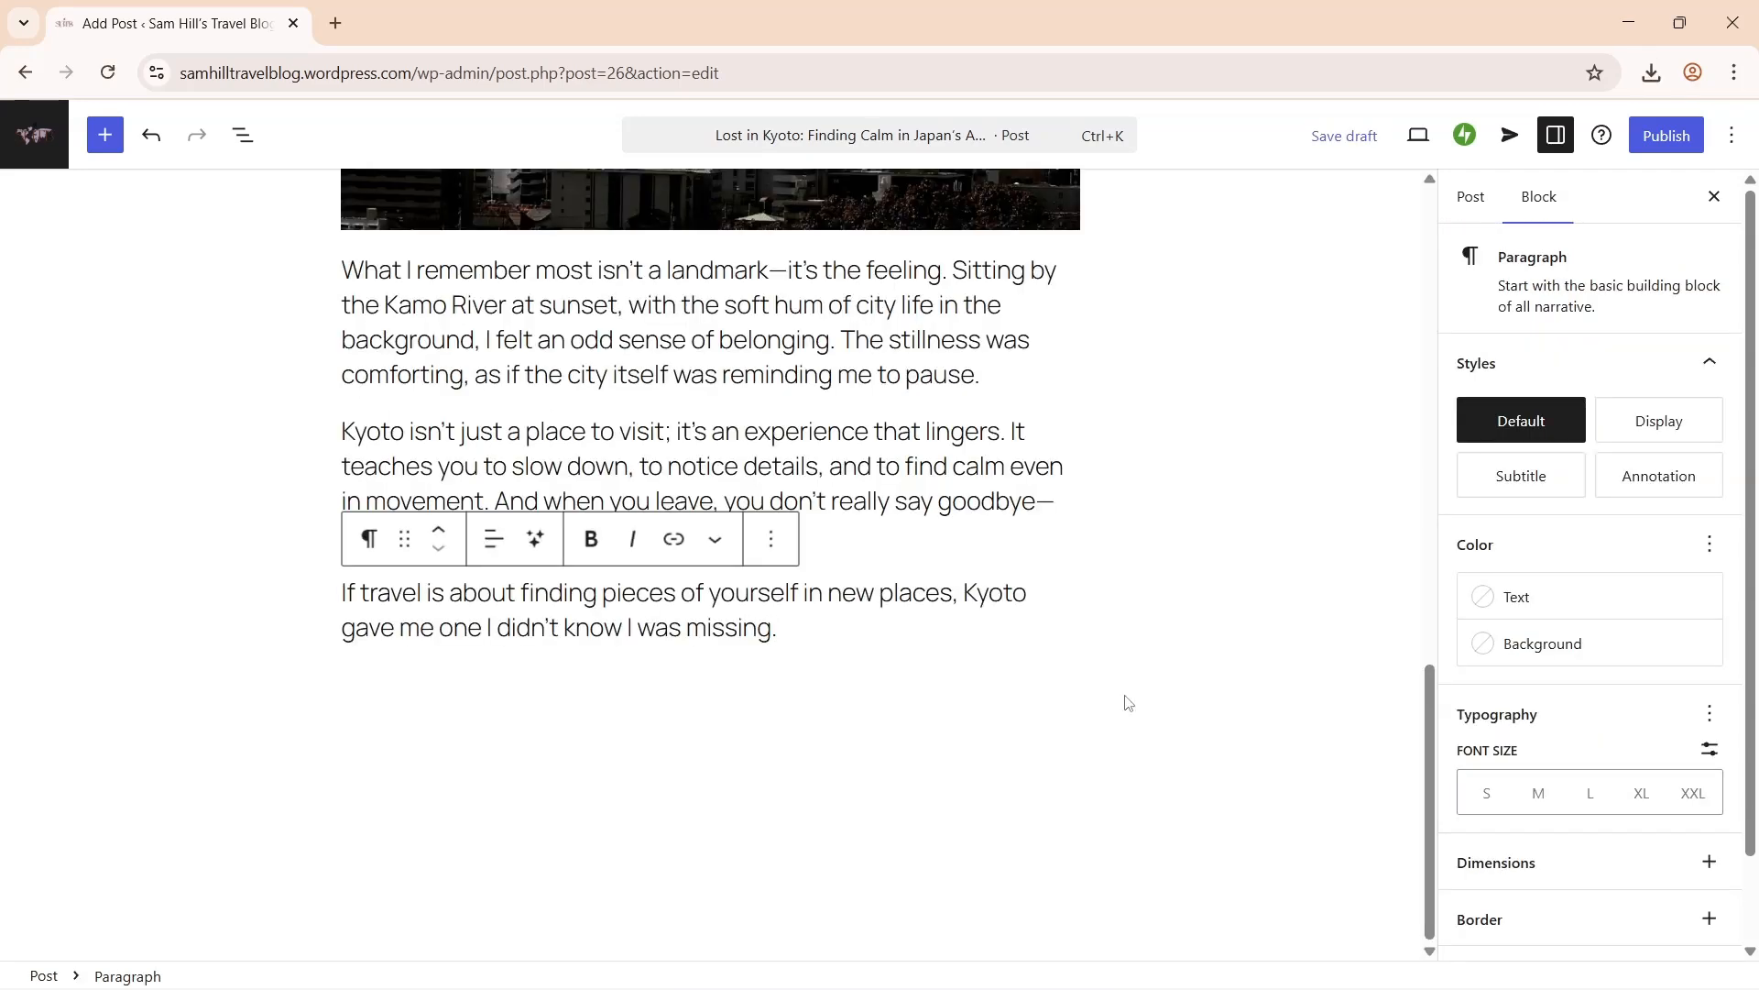
{"action": "left_click_drag", "start_coordinate": [1426, 827], "coordinate": [1434, 342]}
- Add a 'Walking Through History' heading after the opening paragraph
{"action": "left_click", "coordinate": [796, 598]}
{"action": "key", "text": "Return"}
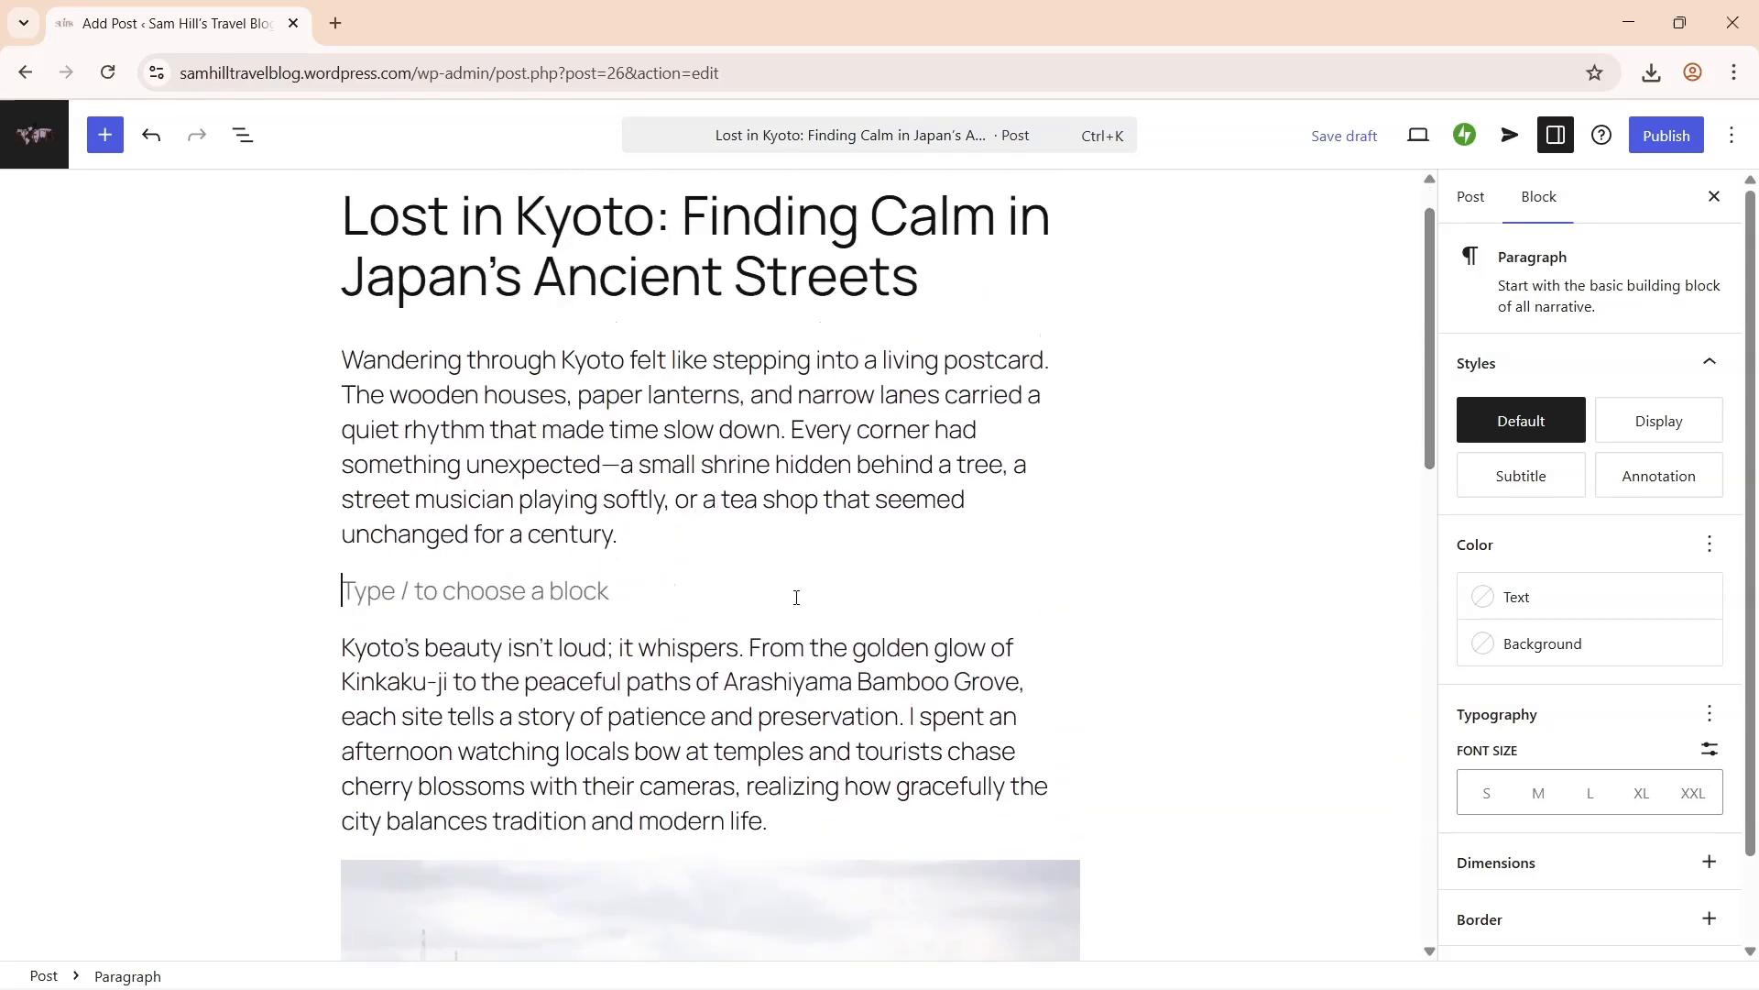
{"action": "type", "text": "/head"}
{"action": "left_click", "coordinate": [551, 503]}
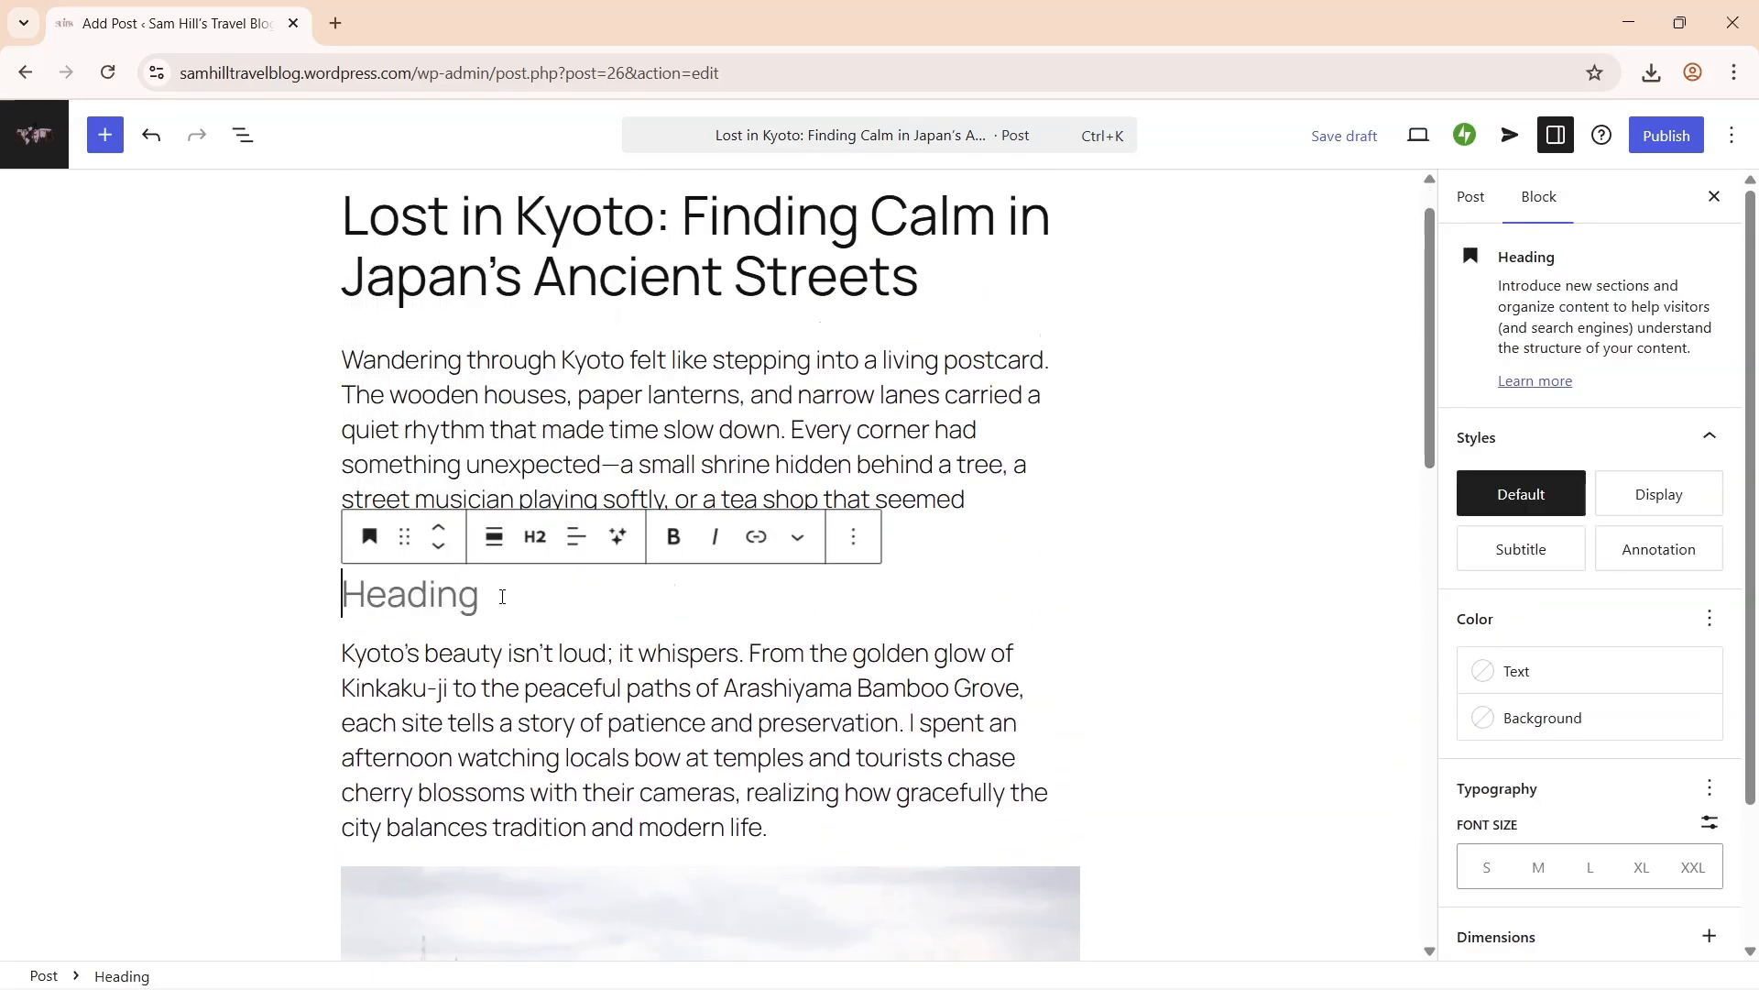
{"action": "type", "text": "Walking Through History"}
{"action": "left_click", "coordinate": [1361, 647]}
- Insert a Table of Contents block below the opening paragraph
{"action": "left_click", "coordinate": [718, 601]}
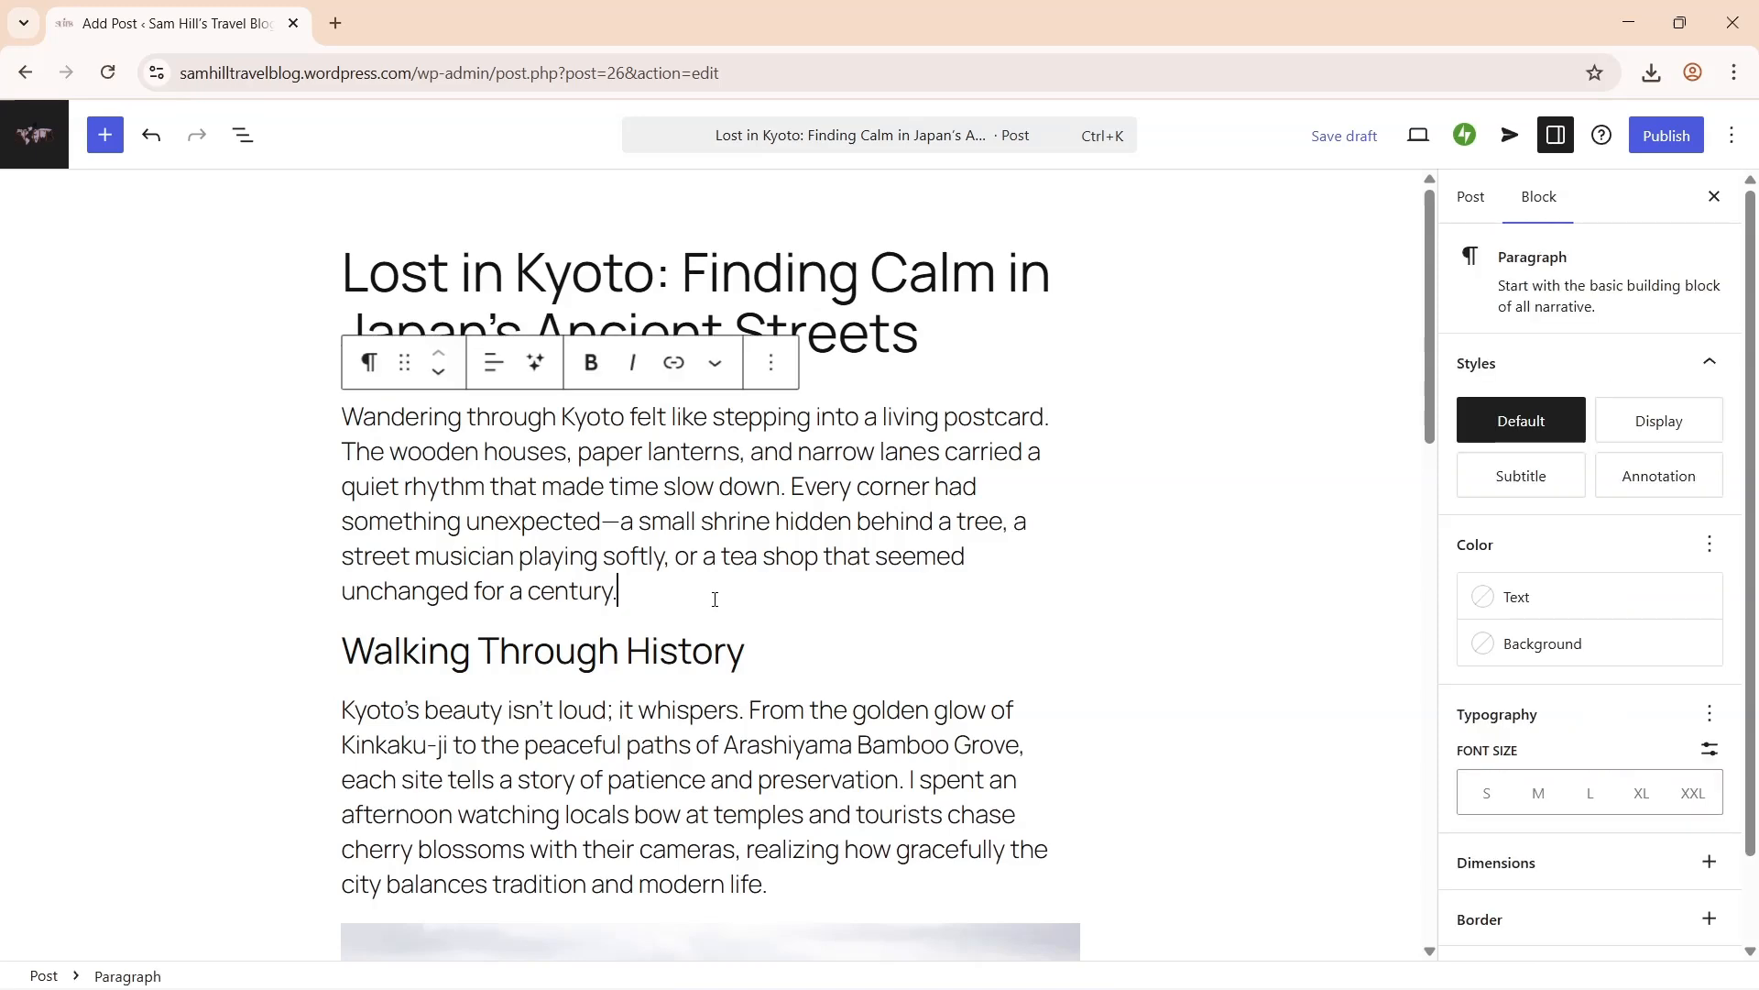
{"action": "key", "text": "Return"}
{"action": "type", "text": "/table"}
{"action": "left_click", "coordinate": [589, 527]}
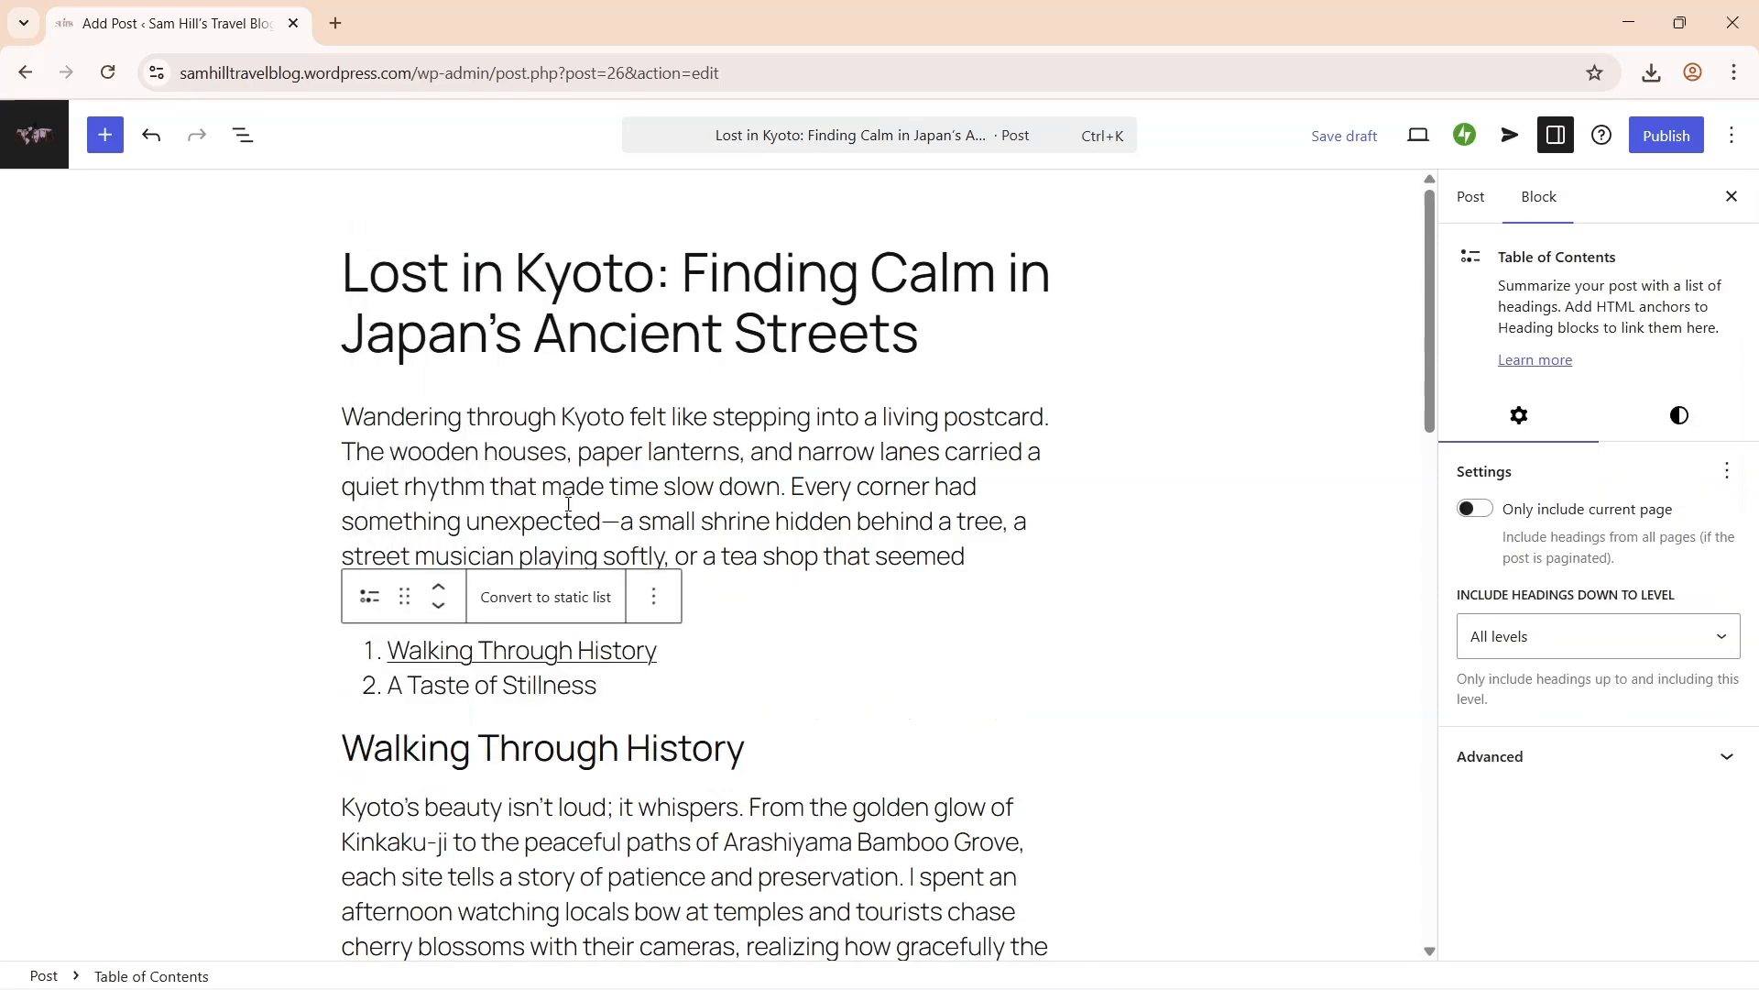
{"action": "left_click", "coordinate": [1311, 485]}
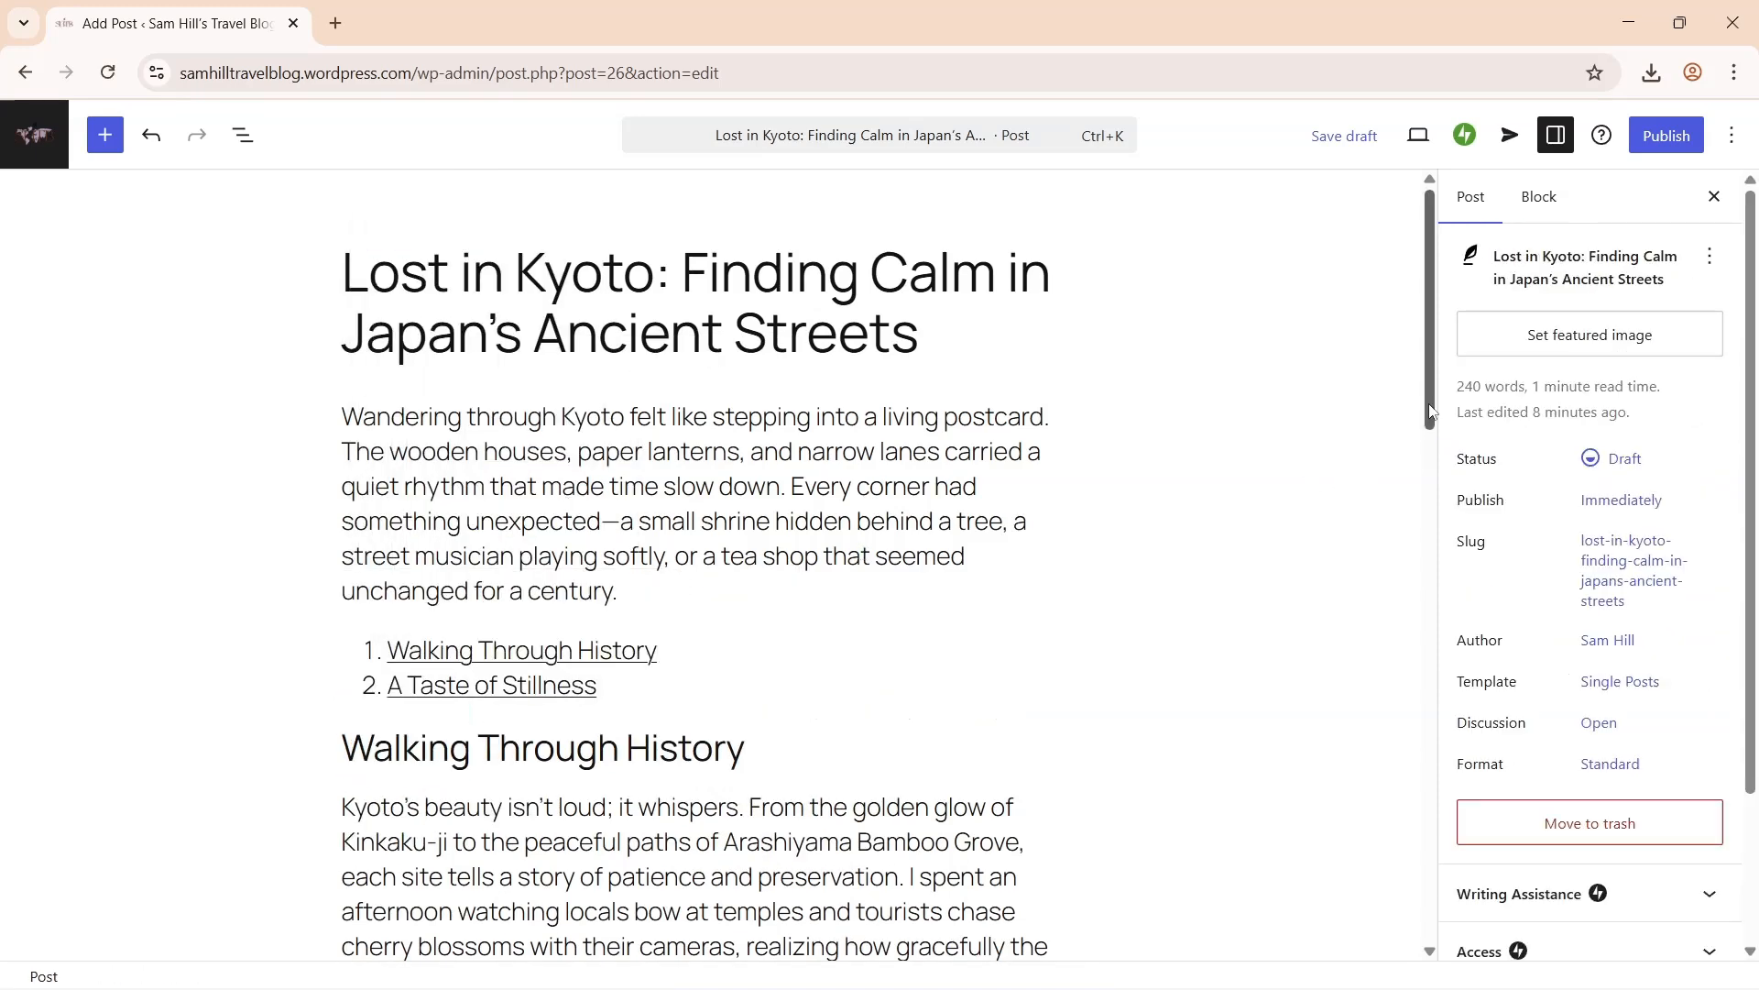
{"action": "left_click_drag", "start_coordinate": [1431, 412], "coordinate": [1439, 666]}
- Give the Kyoto photo the Rounded style, a small top margin and a 20 px border
{"action": "left_click", "coordinate": [986, 609]}
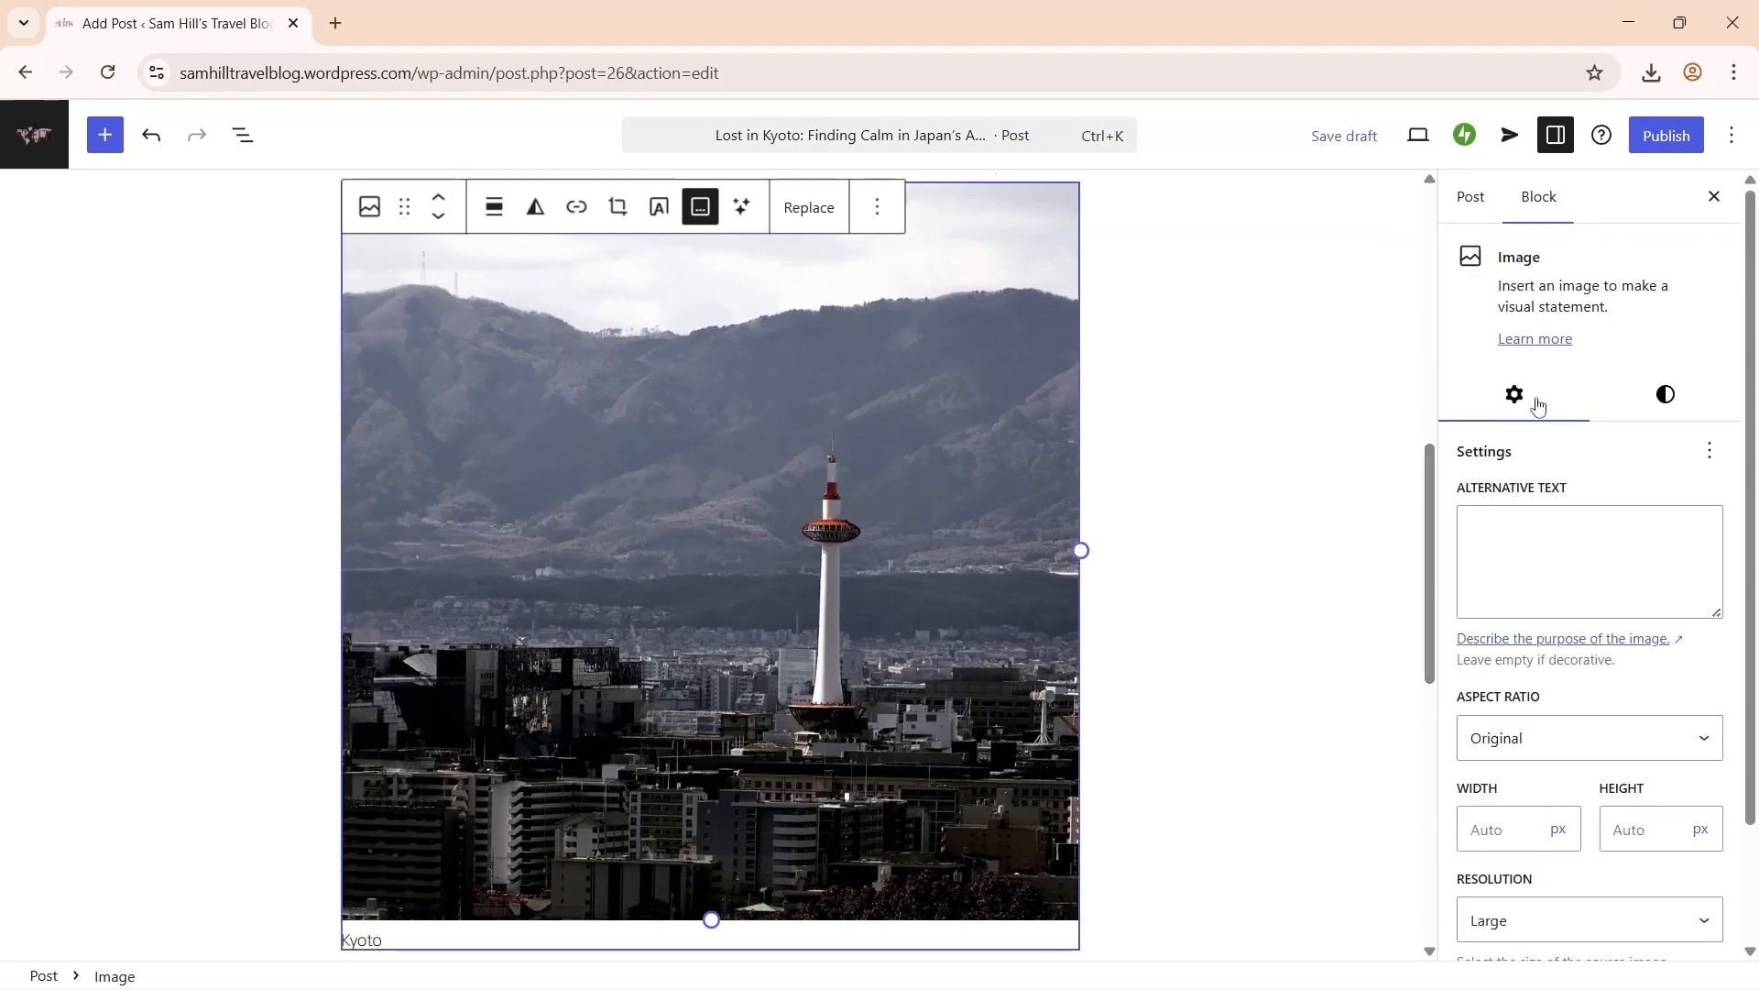
{"action": "left_click", "coordinate": [1665, 394]}
{"action": "left_click", "coordinate": [1657, 509]}
{"action": "left_click", "coordinate": [1518, 785]}
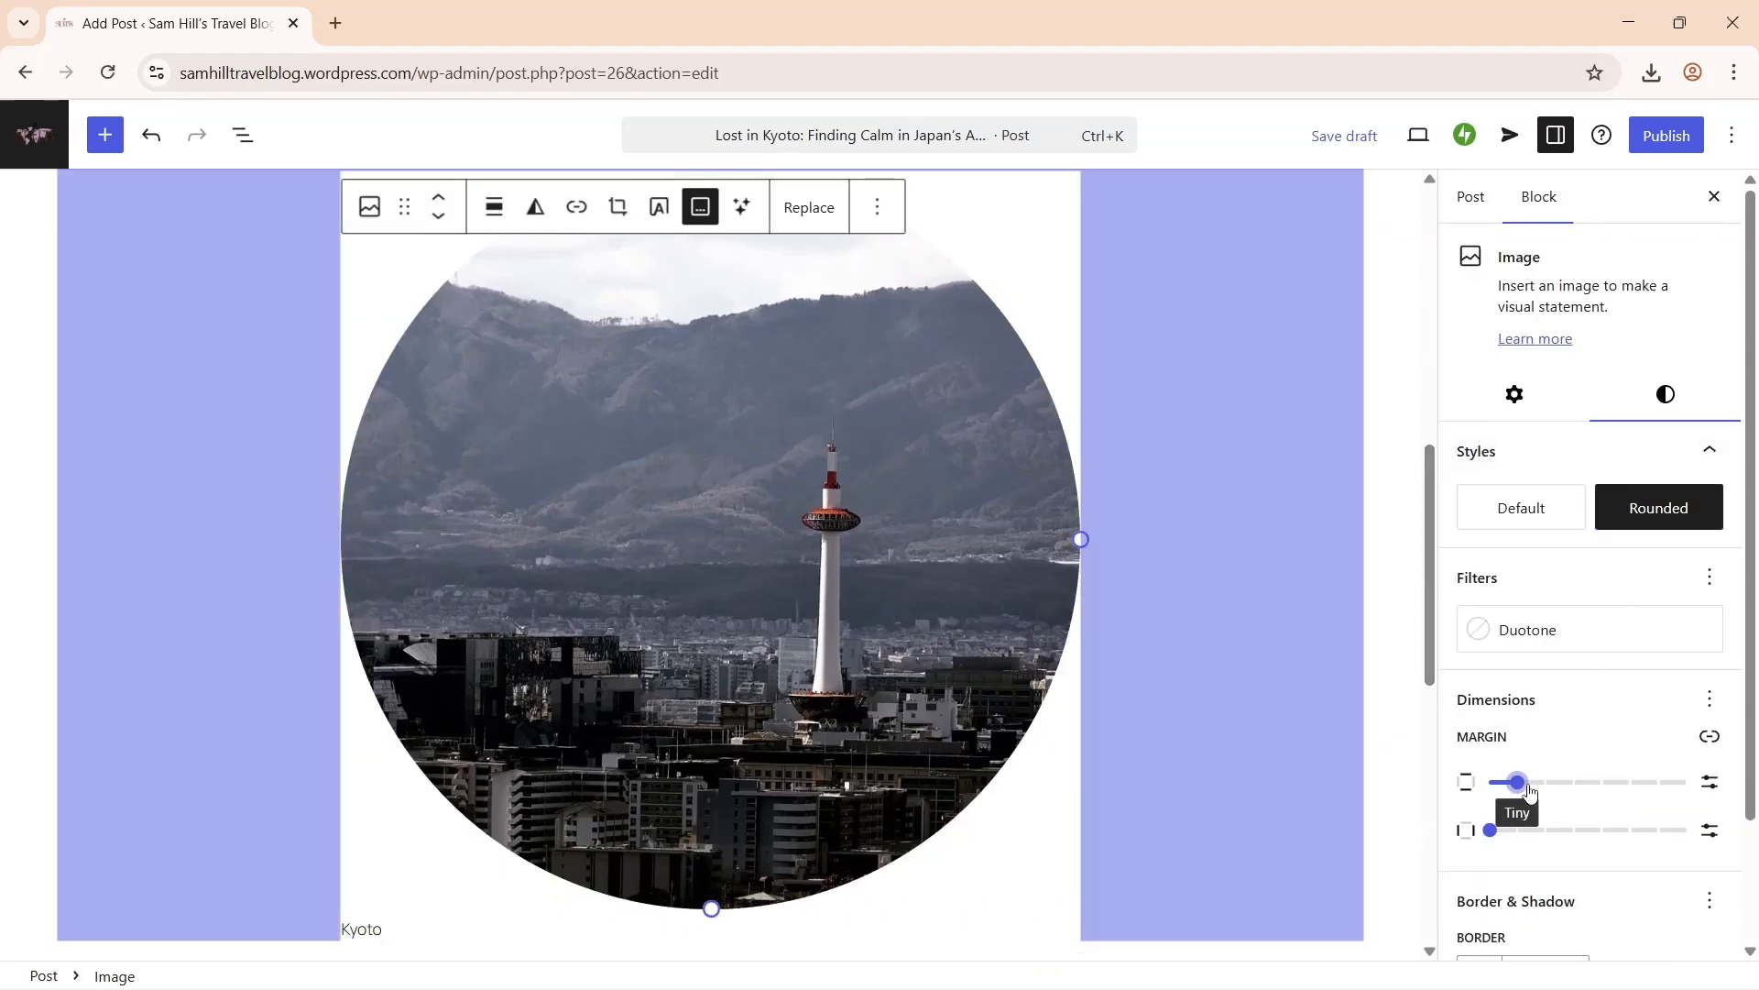
{"action": "scroll", "coordinate": [1518, 796], "scroll_direction": "down", "scroll_amount": 2}
{"action": "left_click", "coordinate": [1626, 834]}
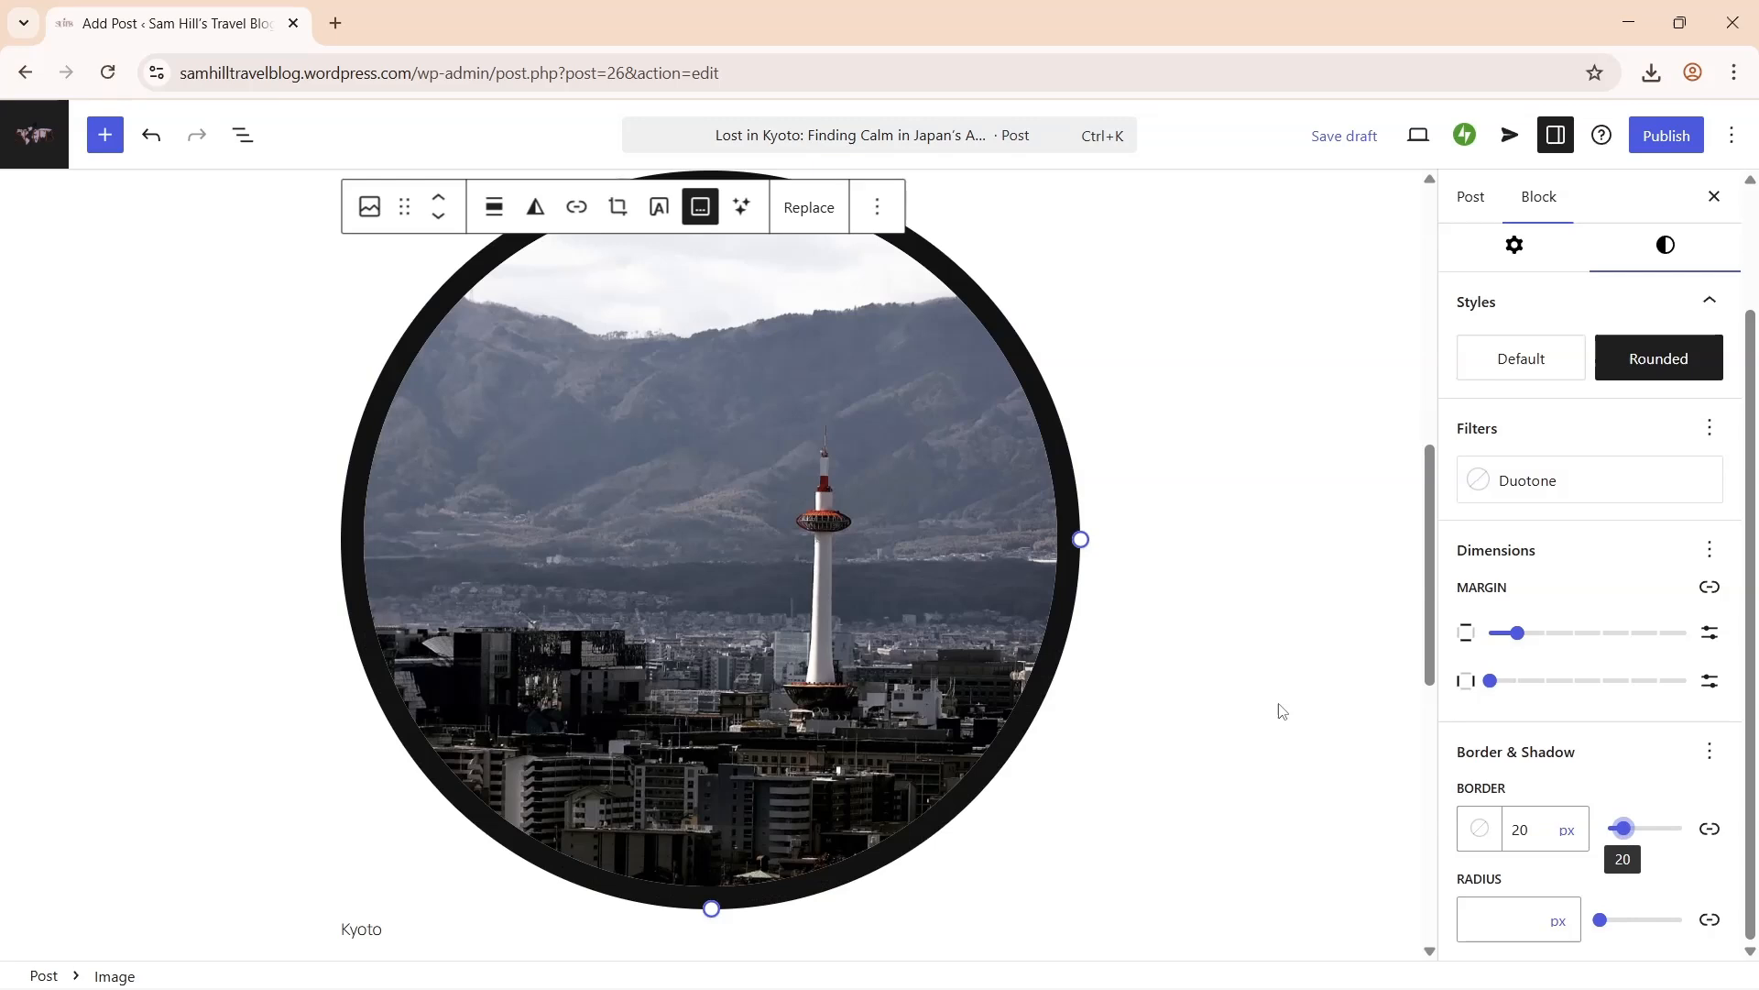
{"action": "left_click", "coordinate": [1277, 711]}
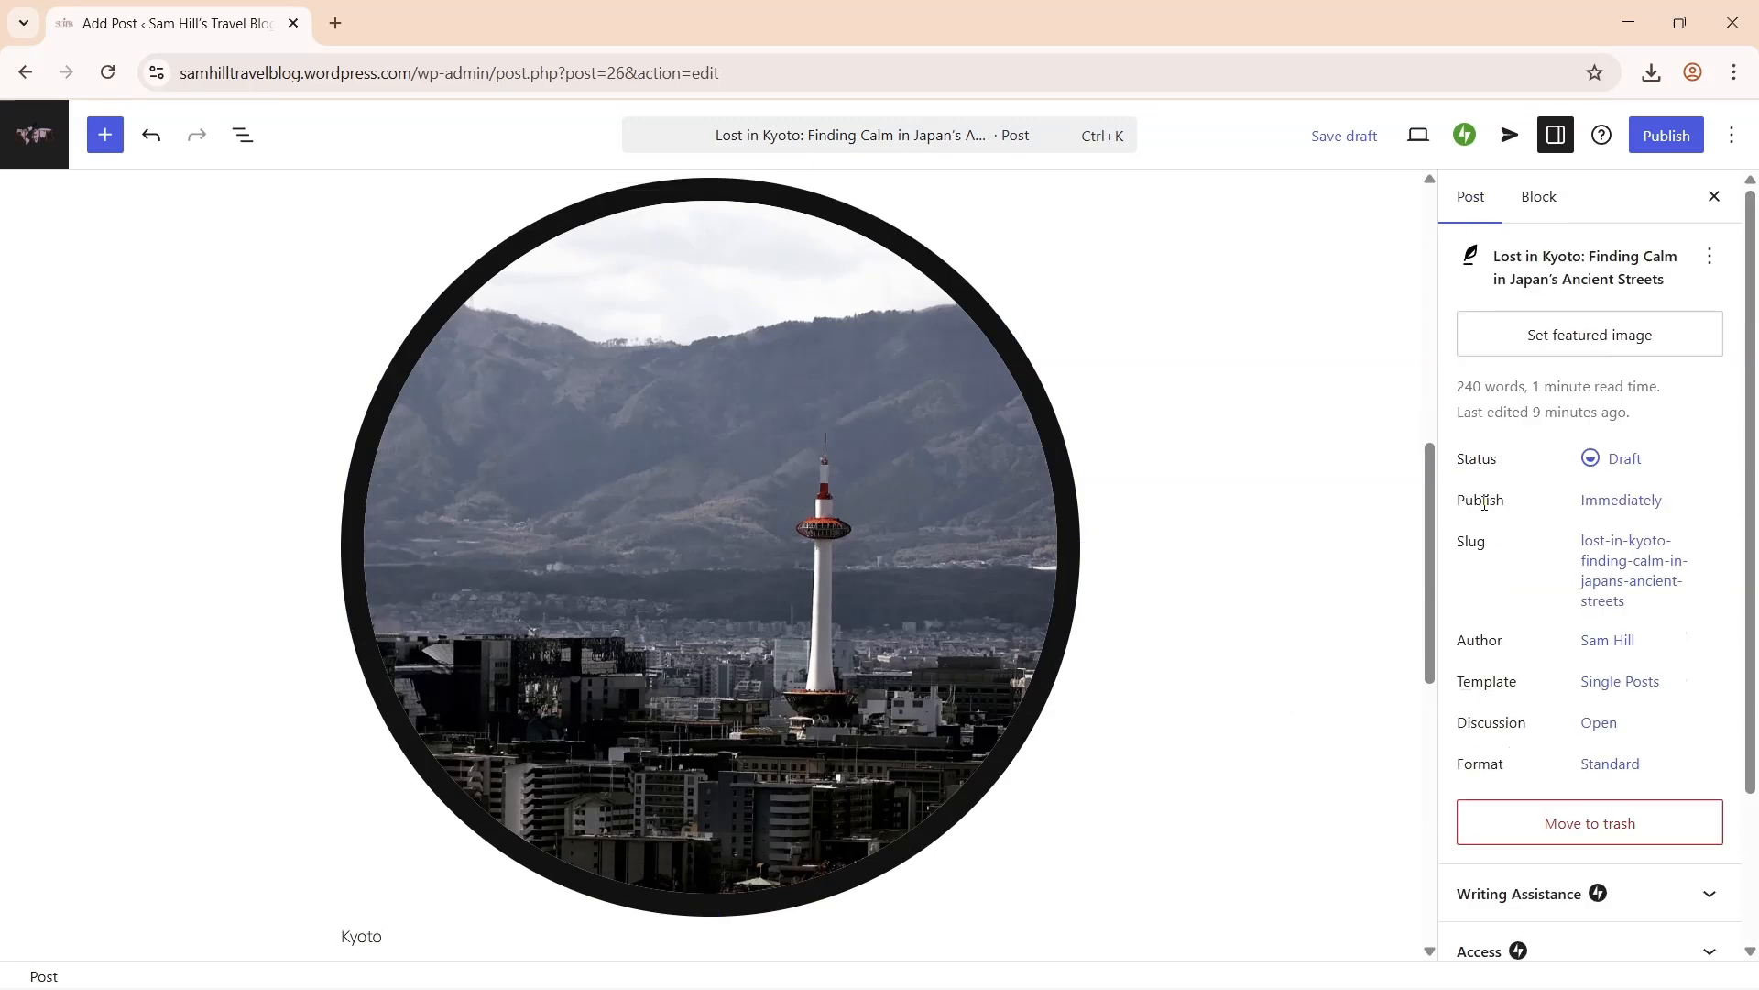
- Shorten the slug to lost-in-kyoto and set the airplane photo as featured image
{"action": "left_click", "coordinate": [1606, 510]}
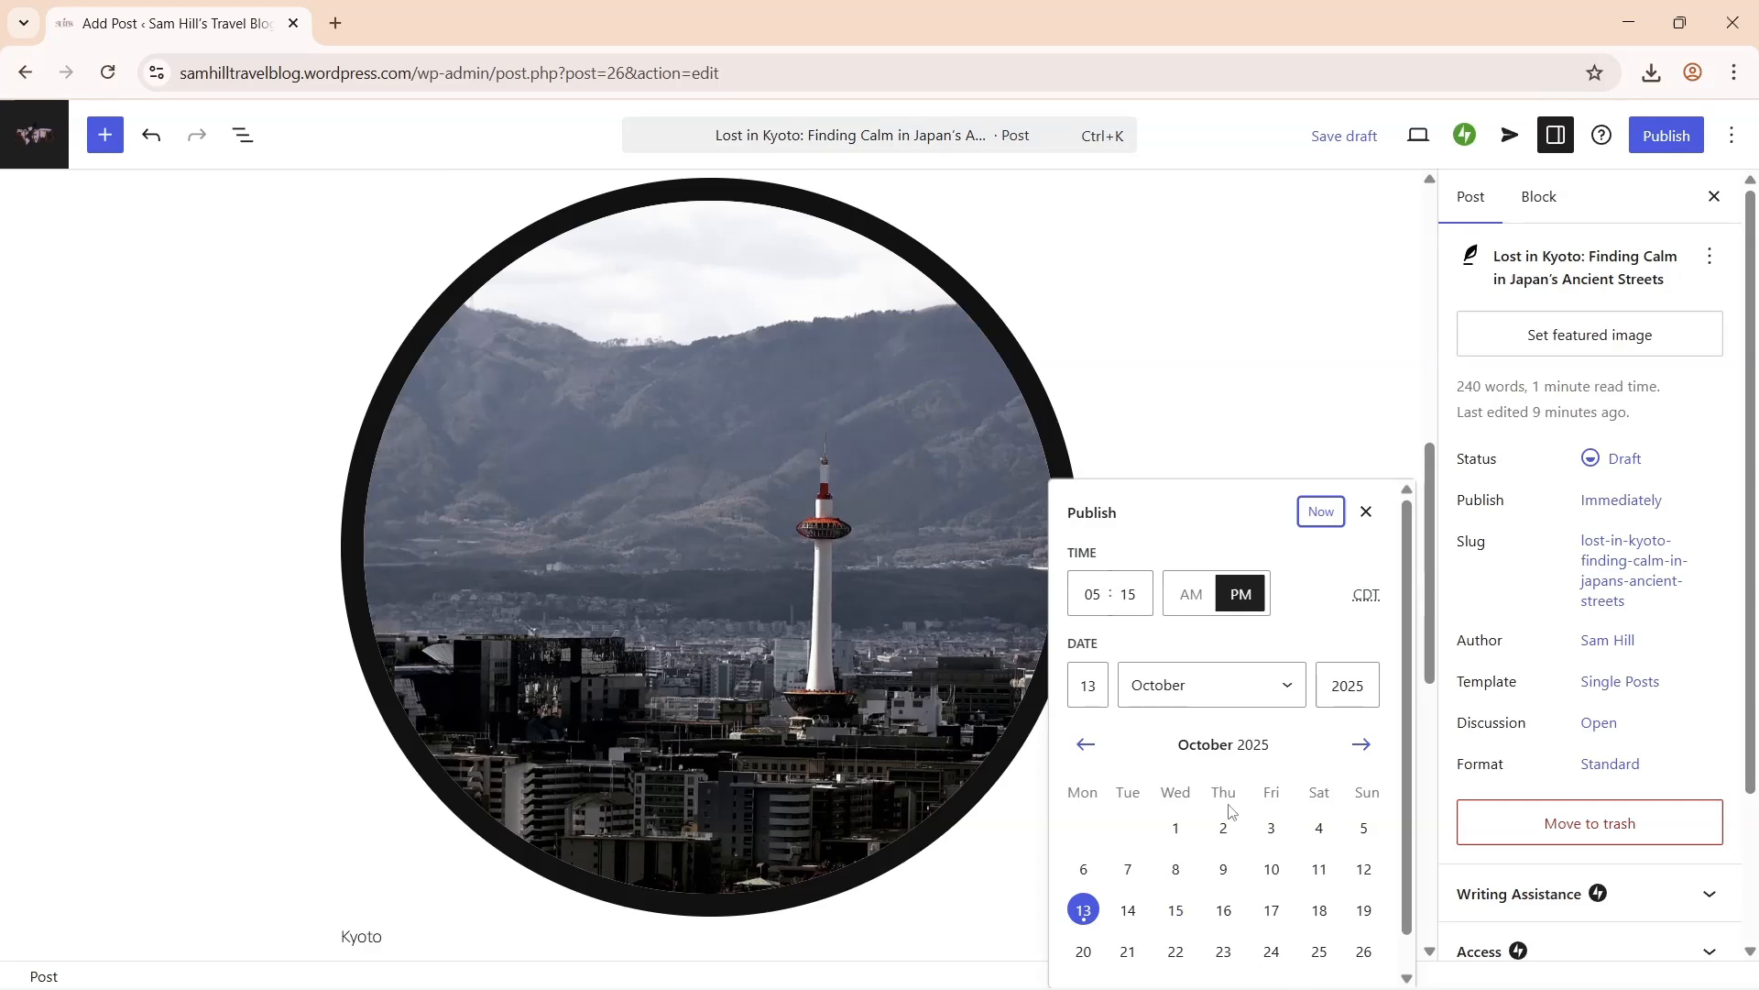
{"action": "left_click", "coordinate": [1370, 511]}
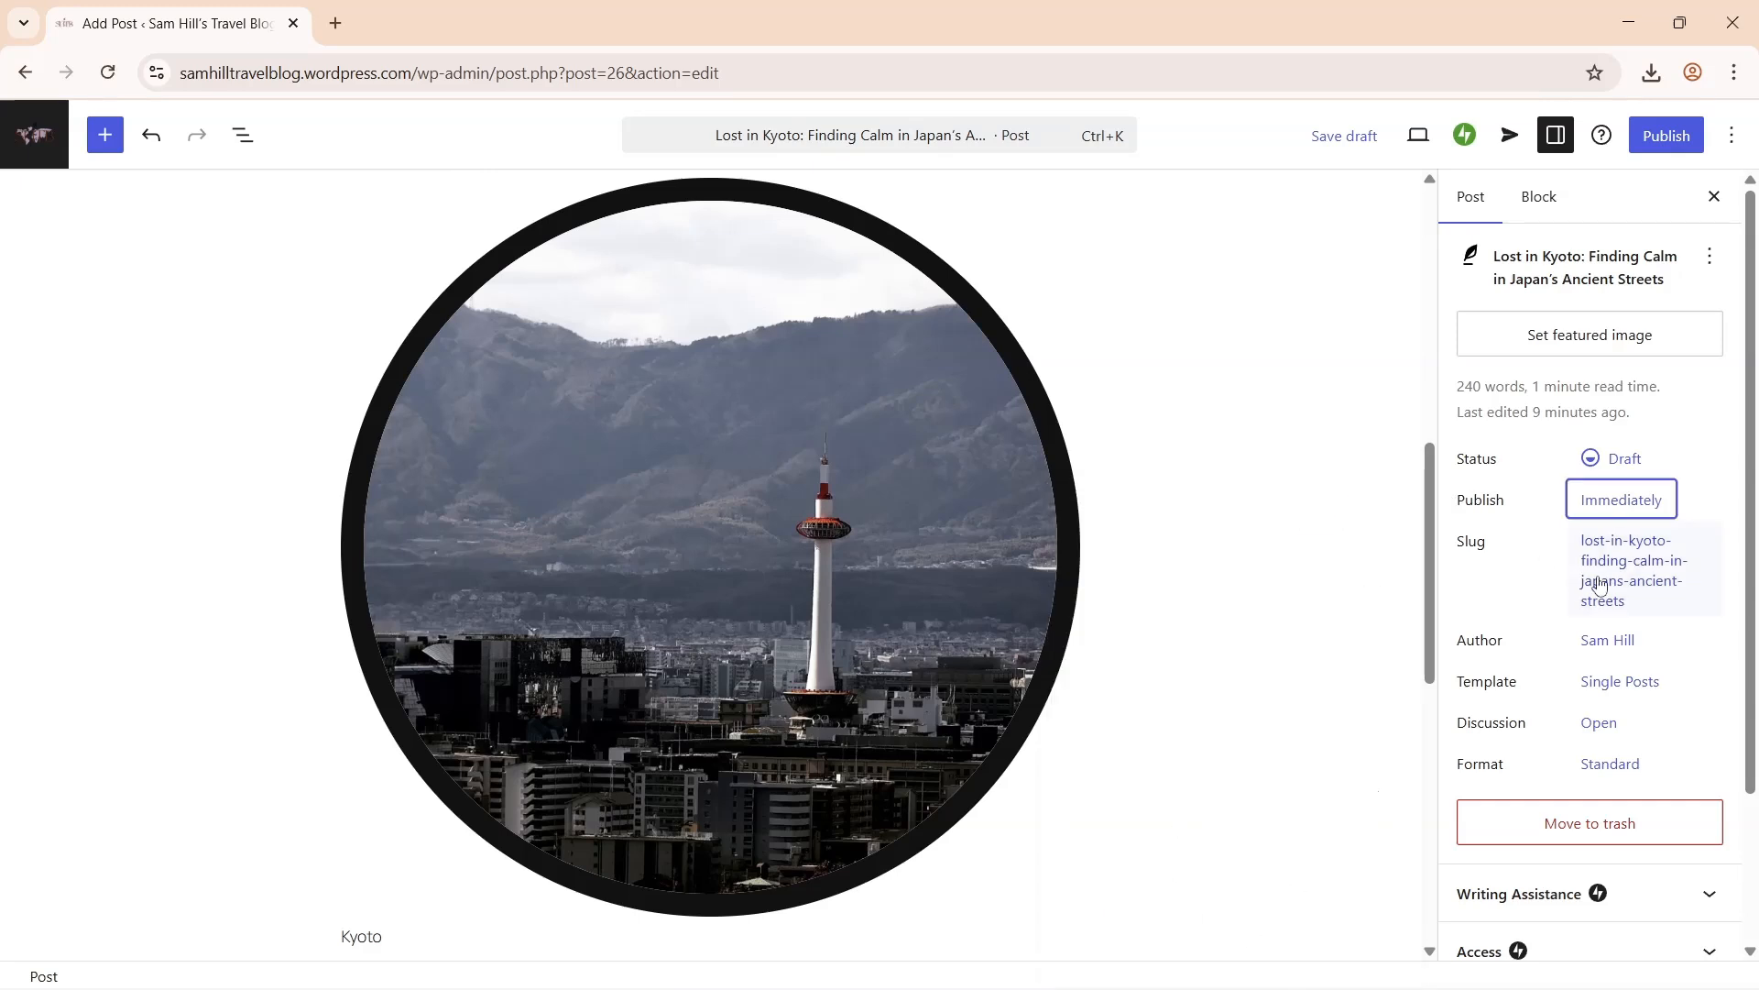
{"action": "left_click", "coordinate": [1599, 583]}
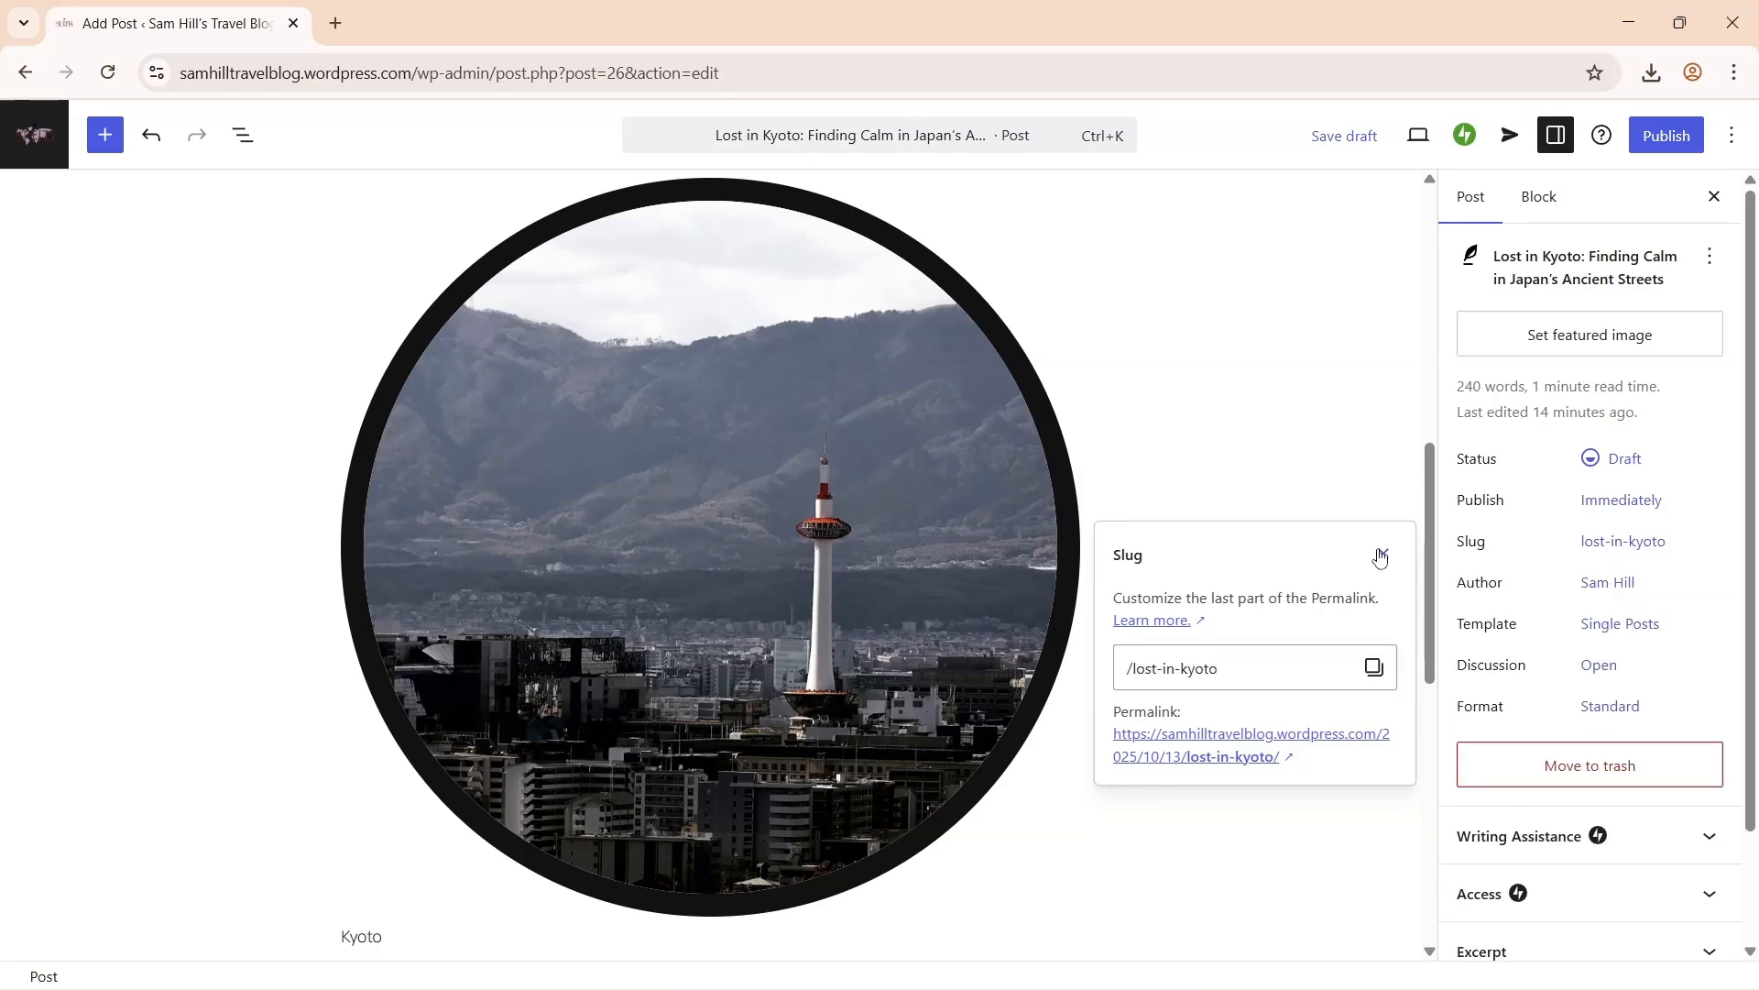
{"action": "left_click", "coordinate": [1381, 554]}
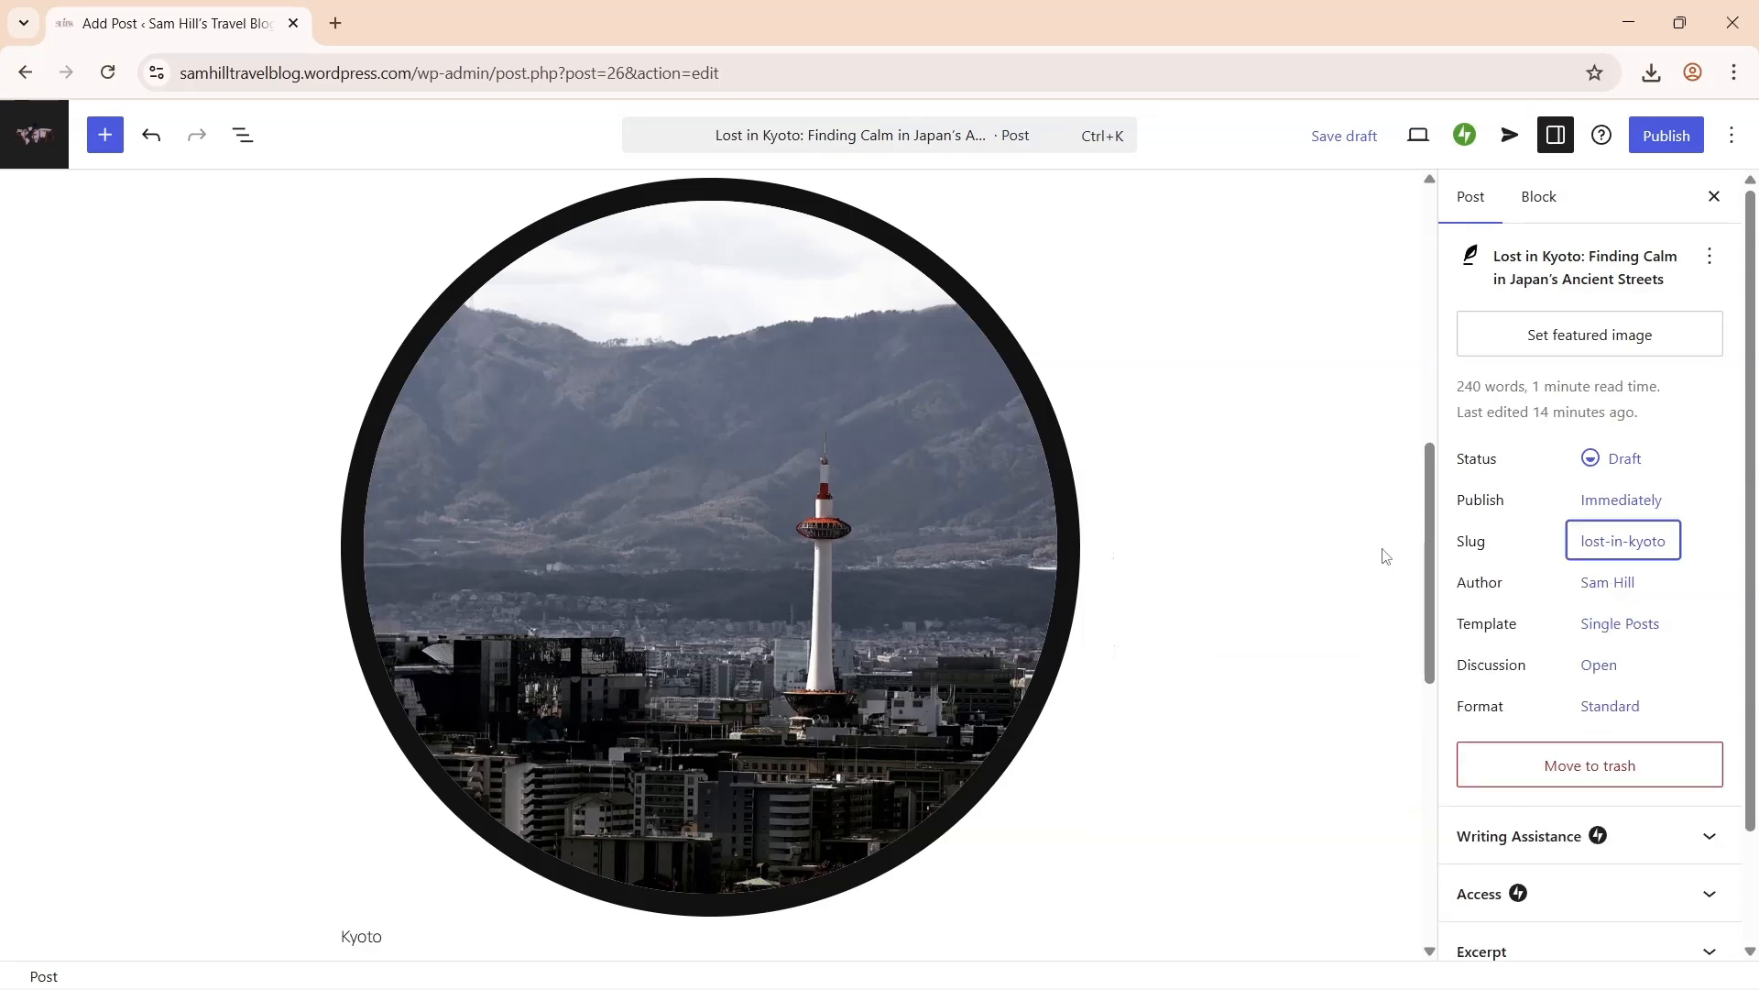
{"action": "left_click", "coordinate": [1599, 339]}
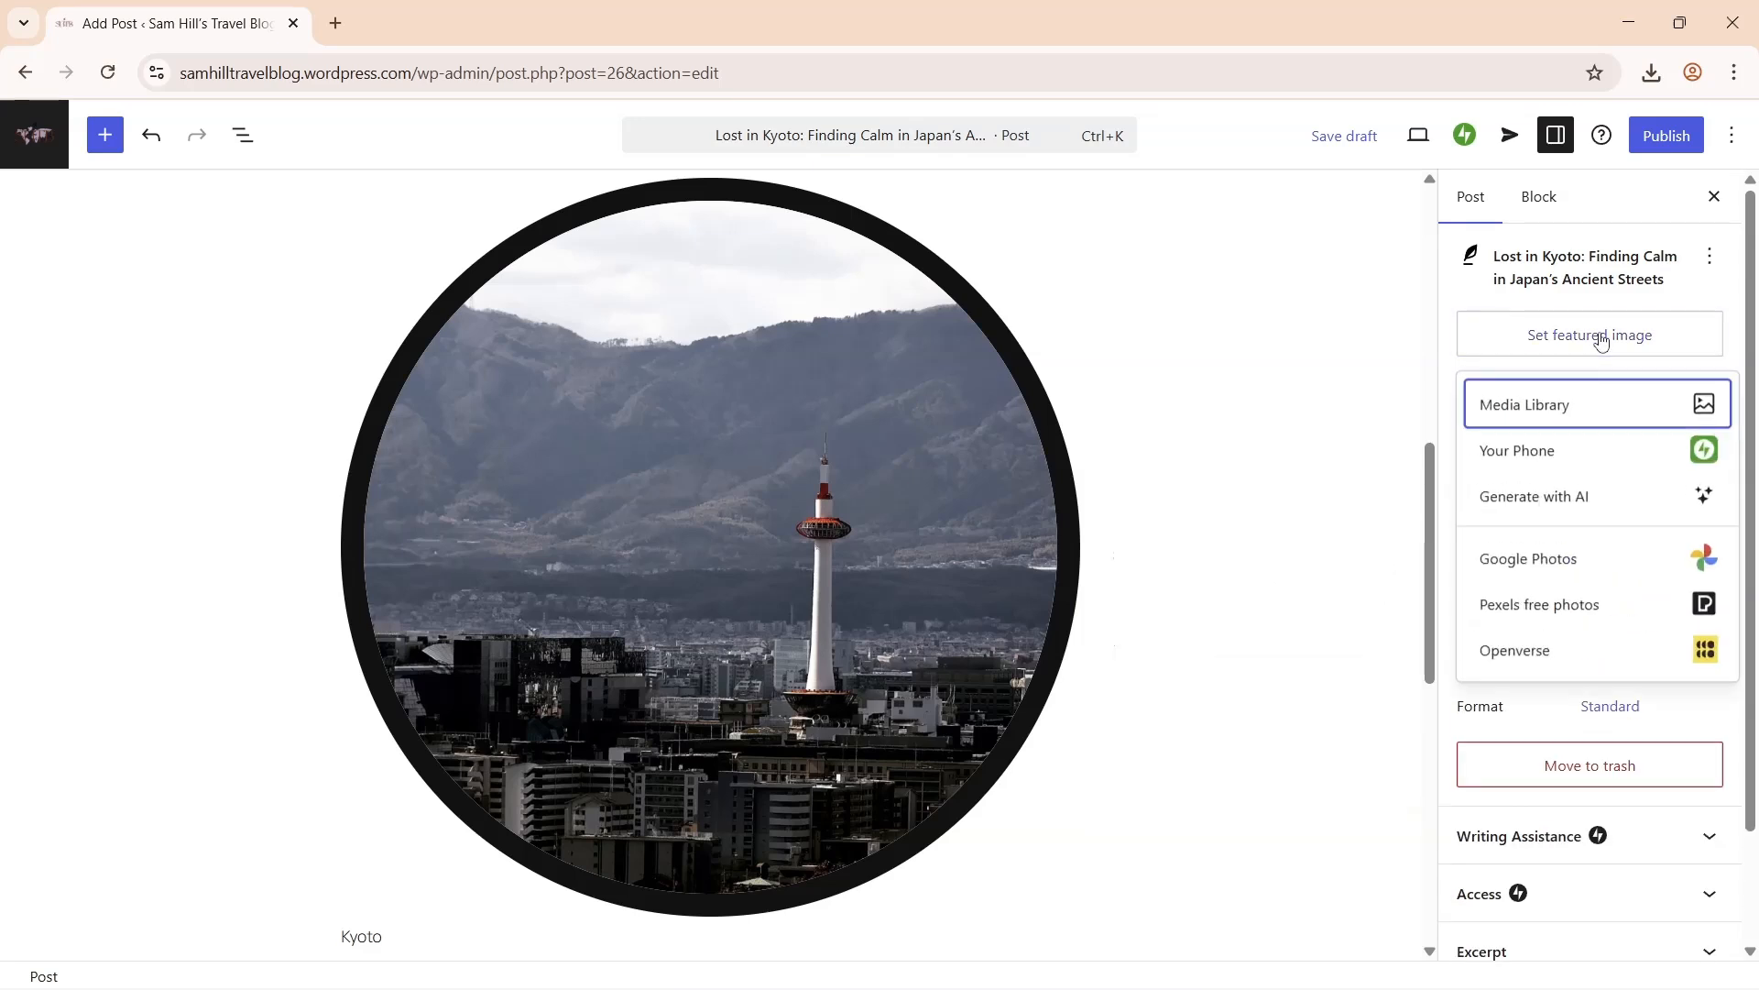
{"action": "left_click", "coordinate": [1572, 411]}
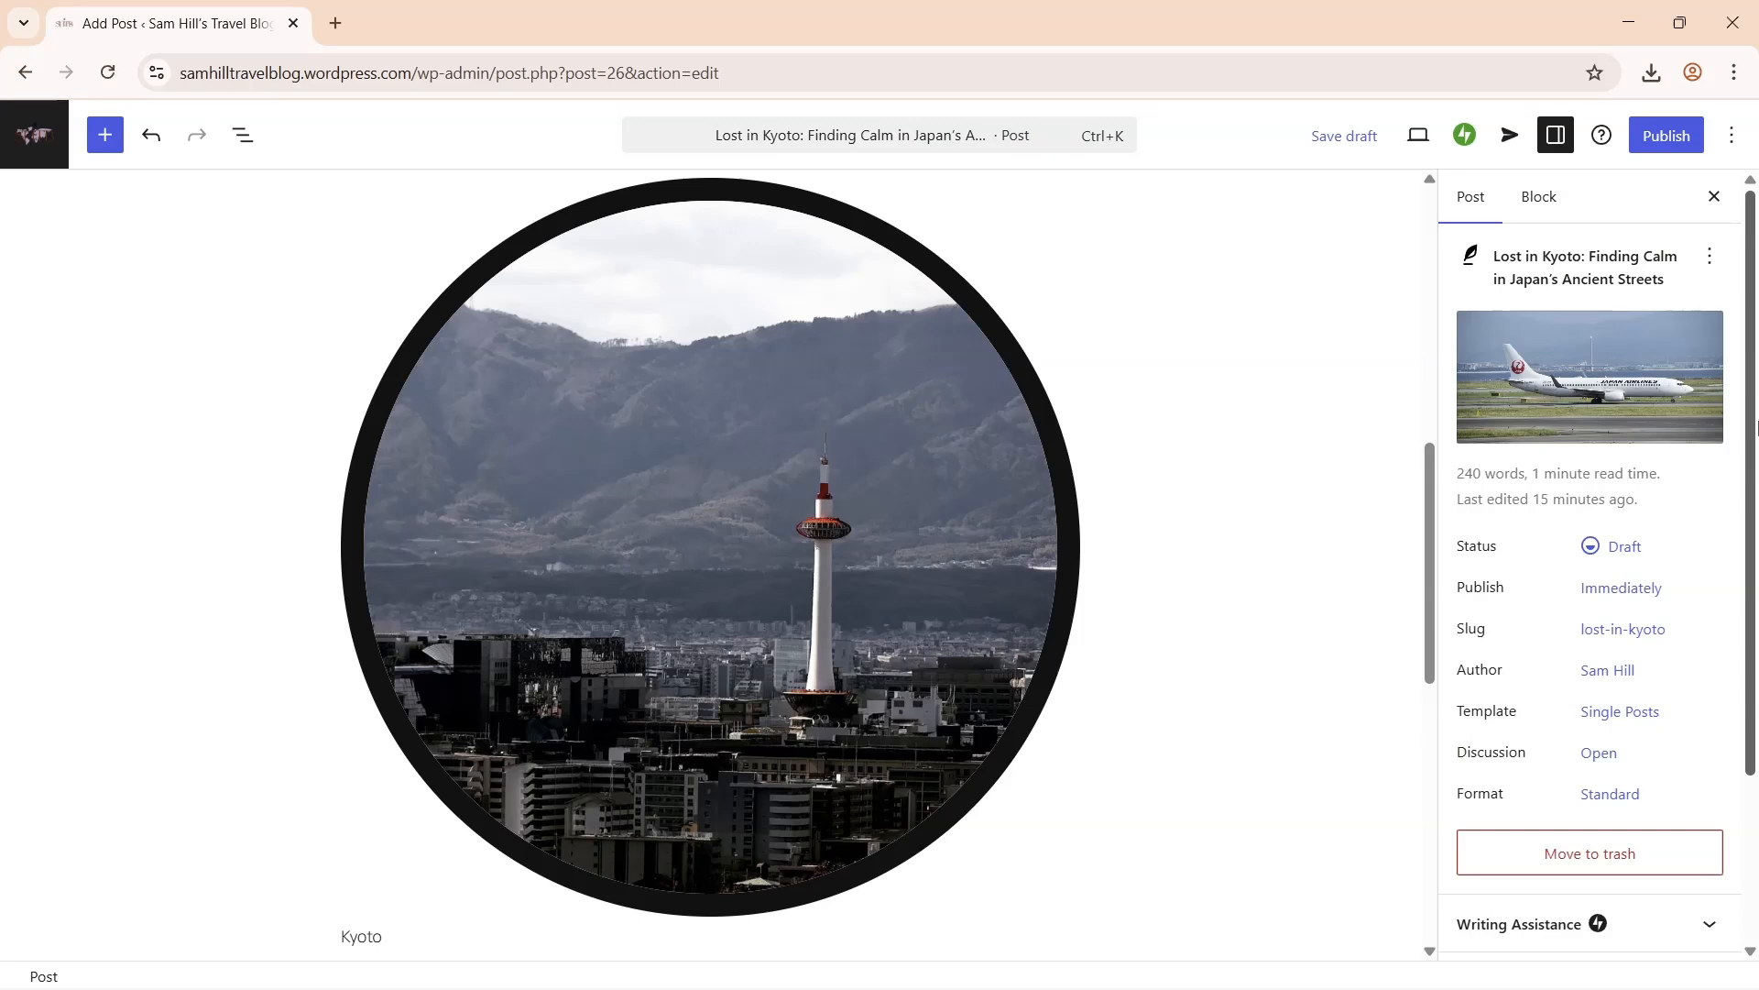
- Create the category Japan Travel Stories and assign it to the post
{"action": "scroll", "coordinate": [1755, 660], "scroll_direction": "down", "scroll_amount": 2}
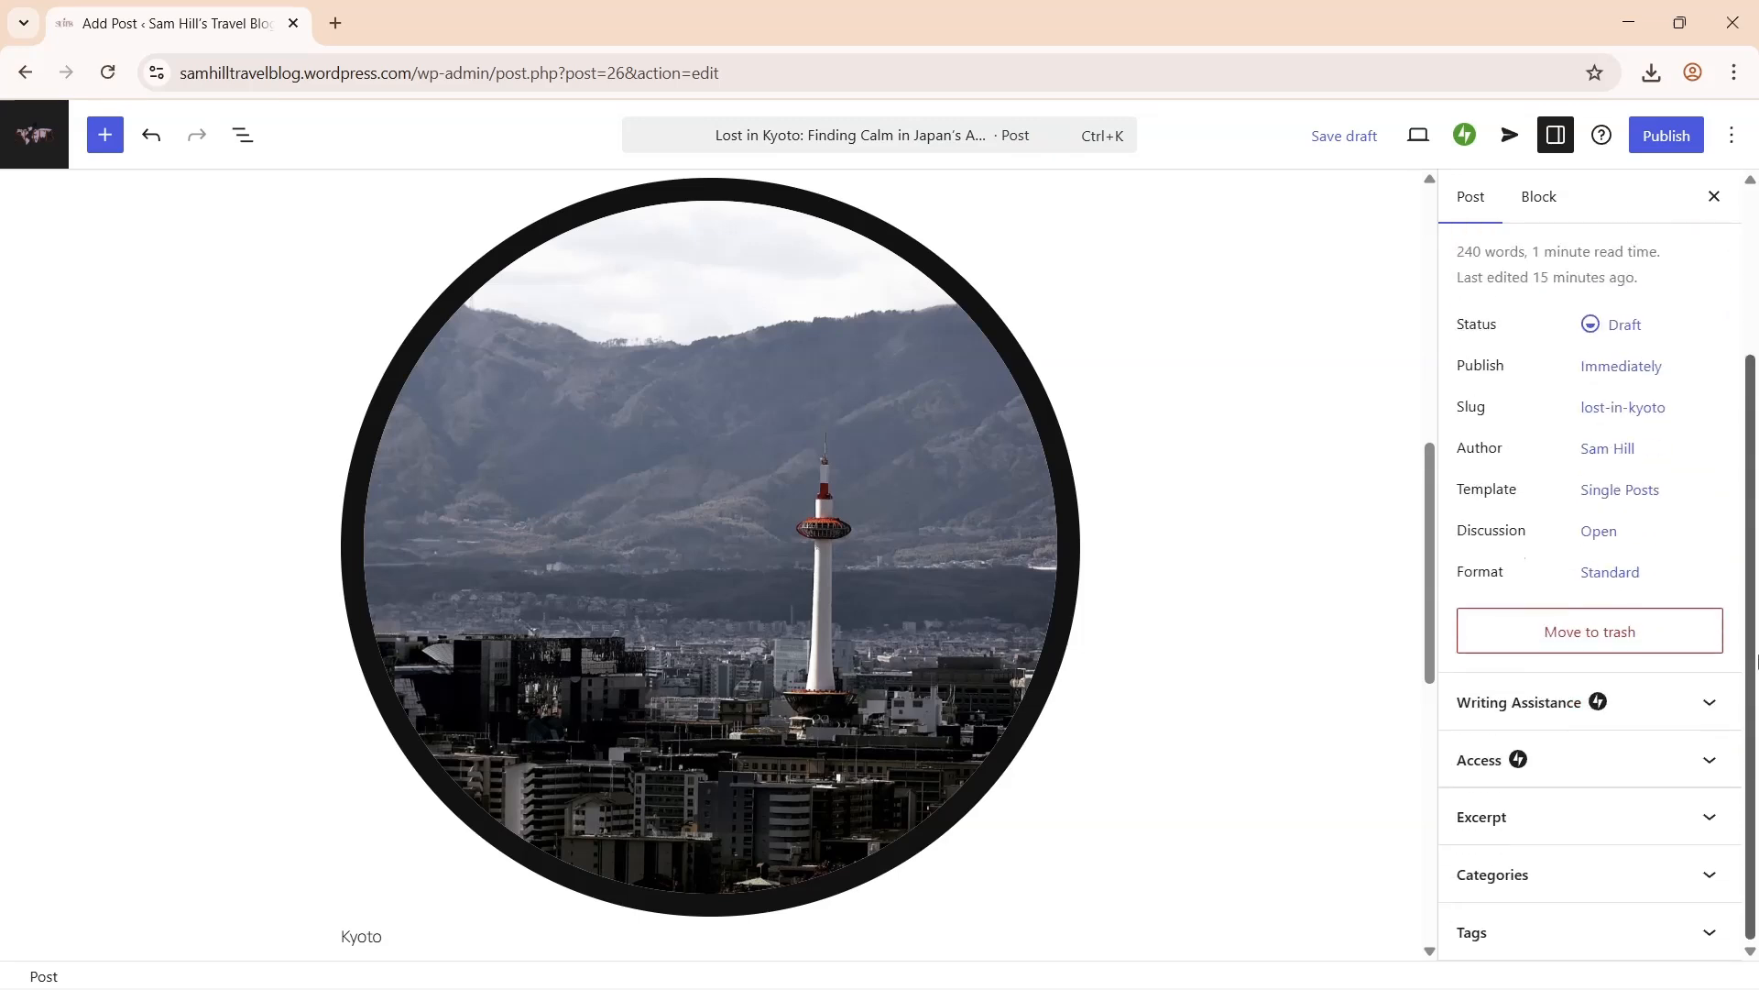
{"action": "left_click", "coordinate": [1696, 874]}
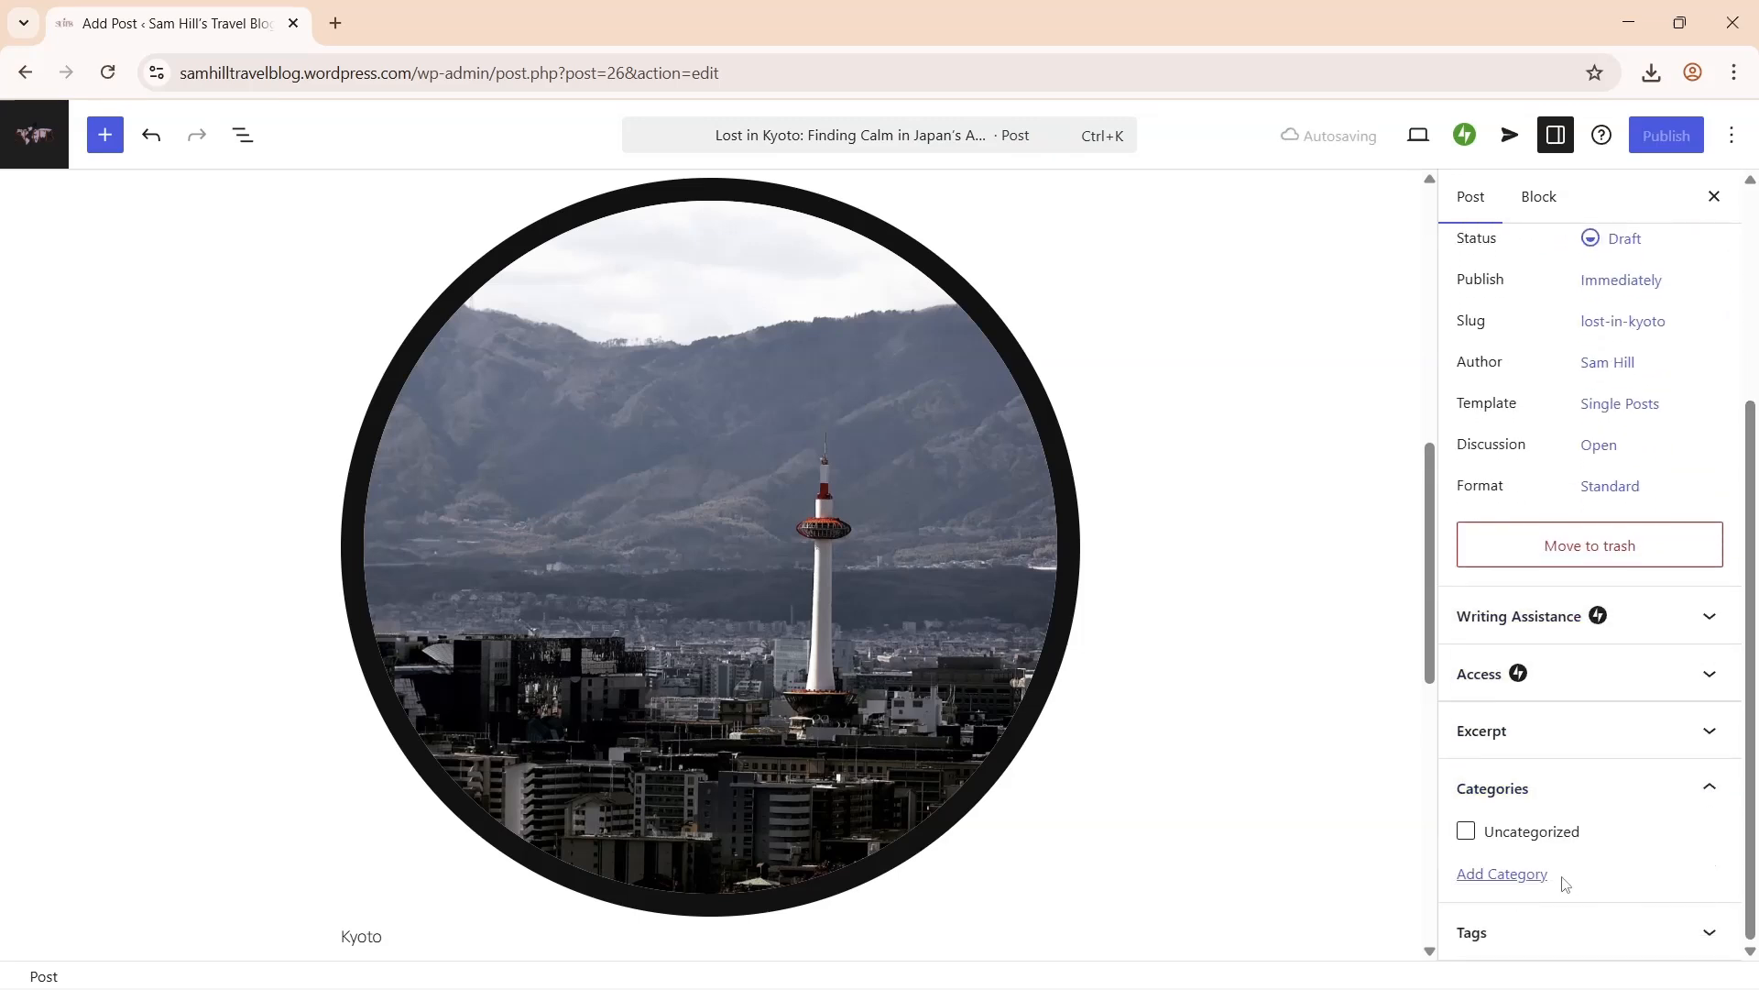
{"action": "left_click", "coordinate": [1503, 874]}
{"action": "scroll", "coordinate": [1558, 825], "scroll_direction": "down", "scroll_amount": 3}
{"action": "type", "text": "Japan Travel Stories"}
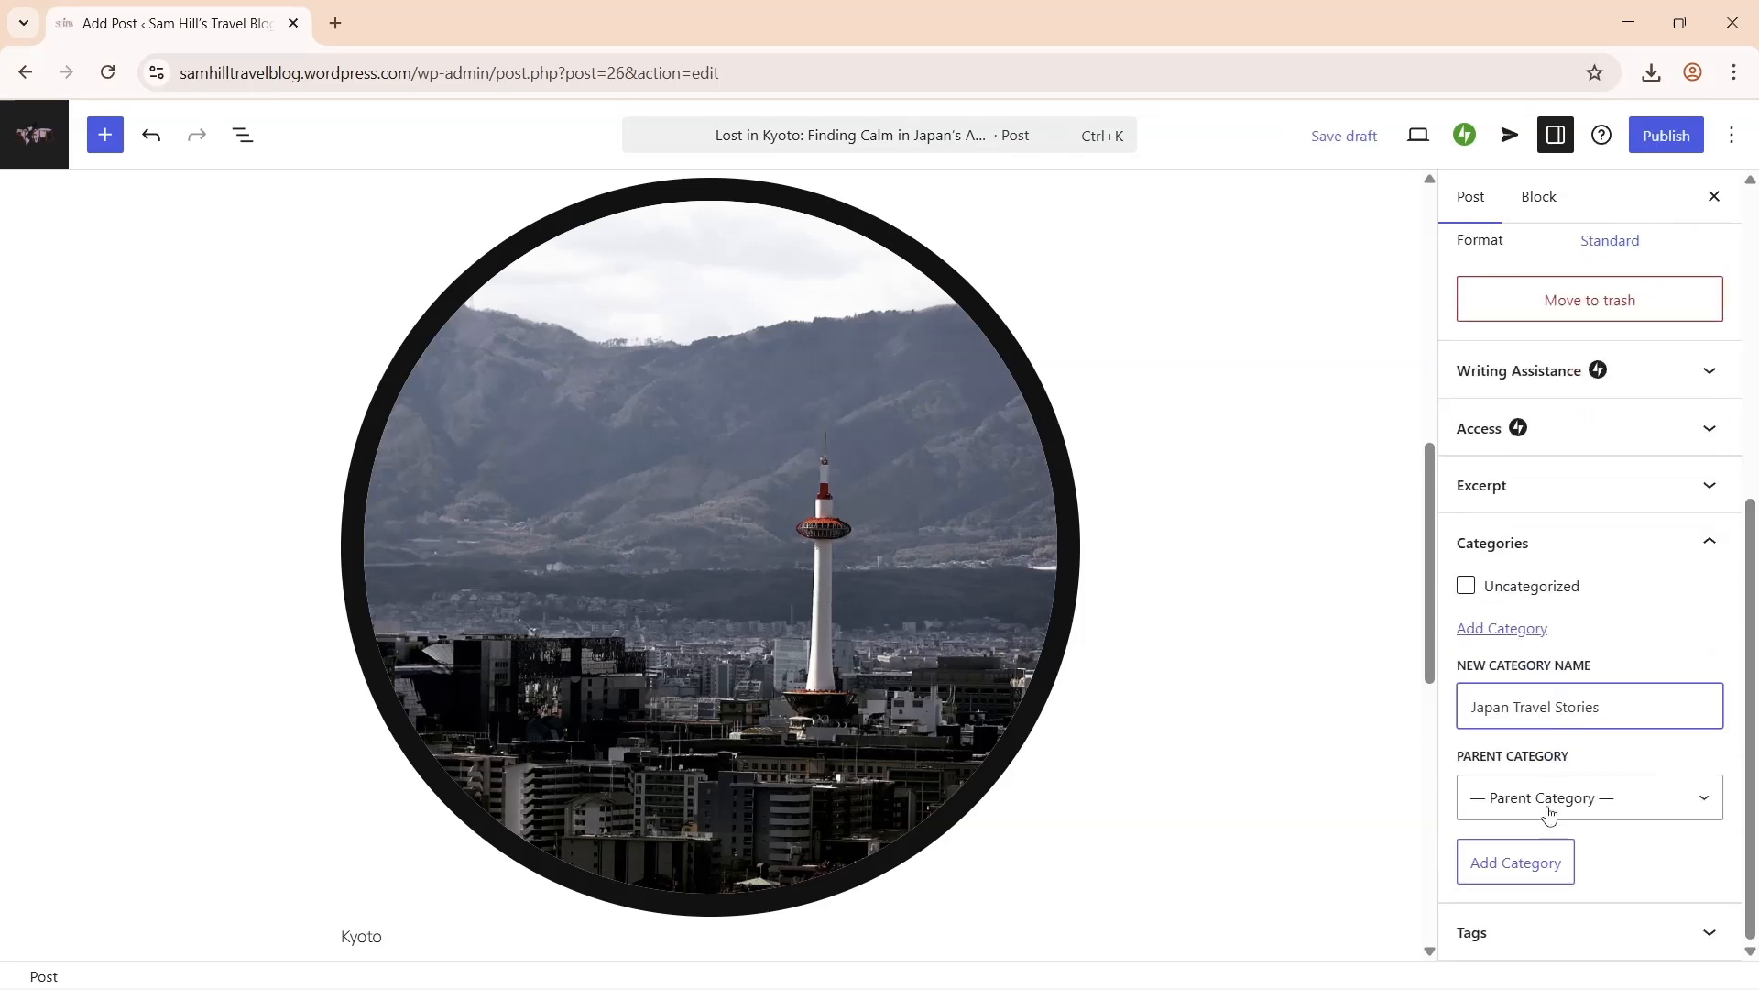
{"action": "left_click", "coordinate": [1546, 875]}
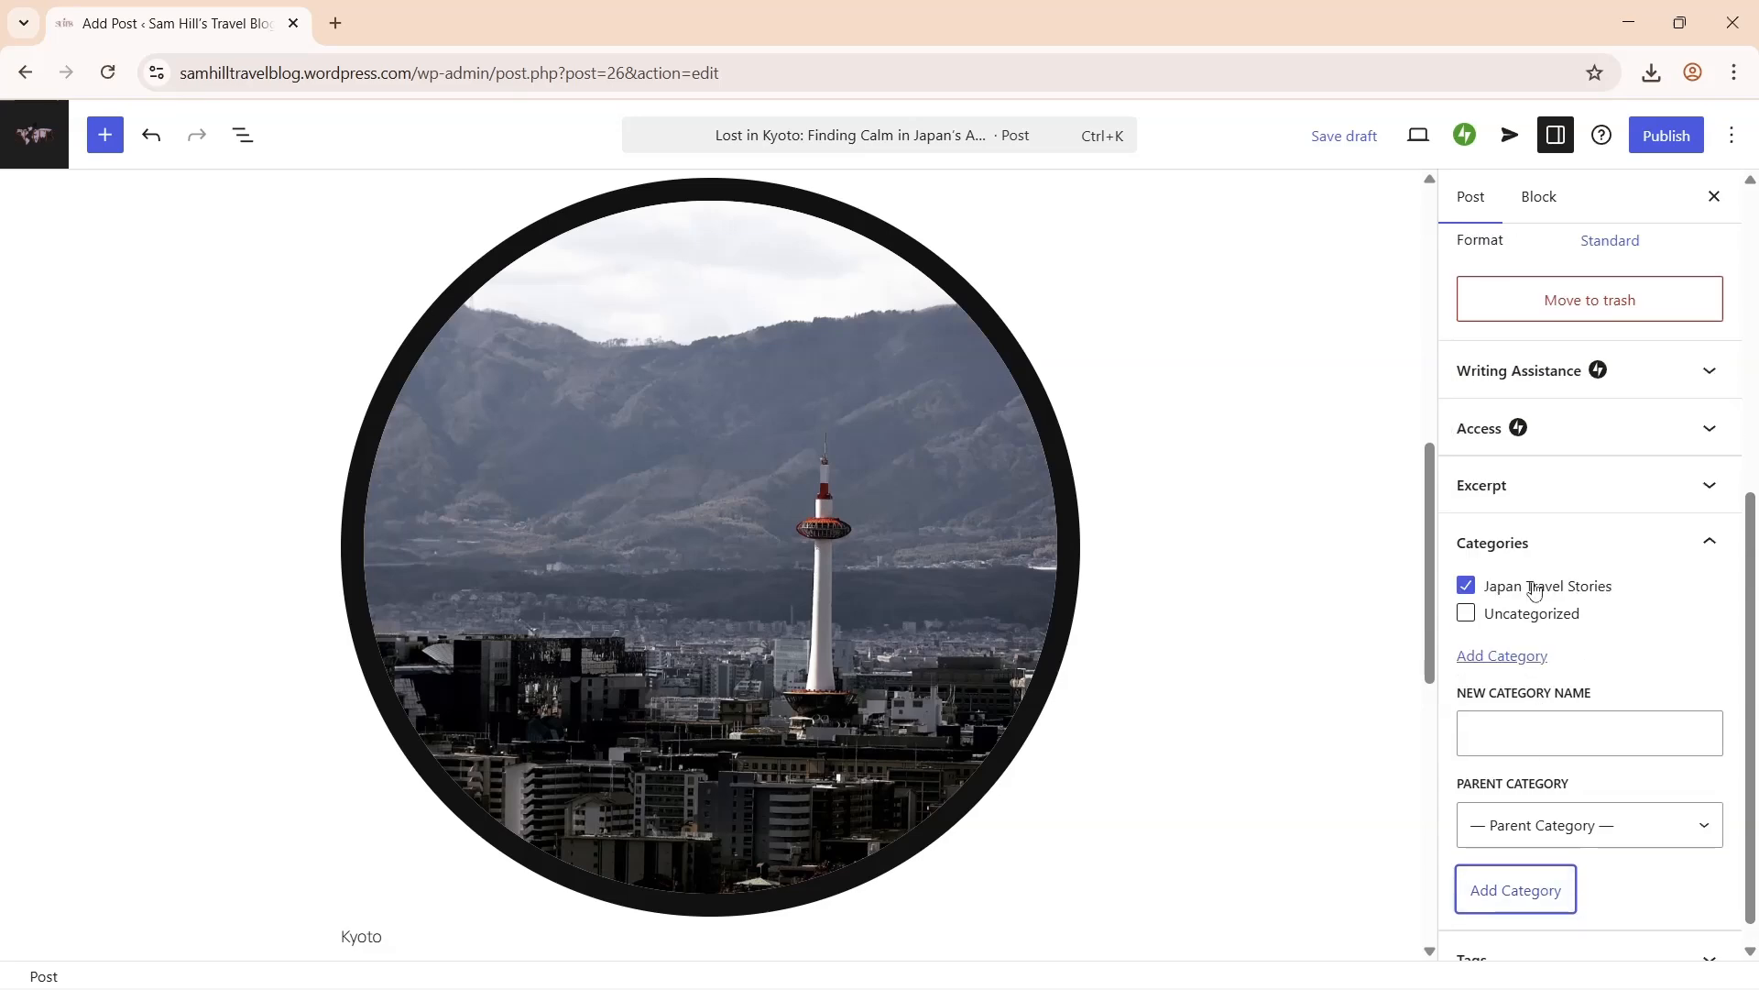
- Publish the Kyoto post, scroll through it live, then go to the posts list tab
{"action": "left_click", "coordinate": [1677, 142]}
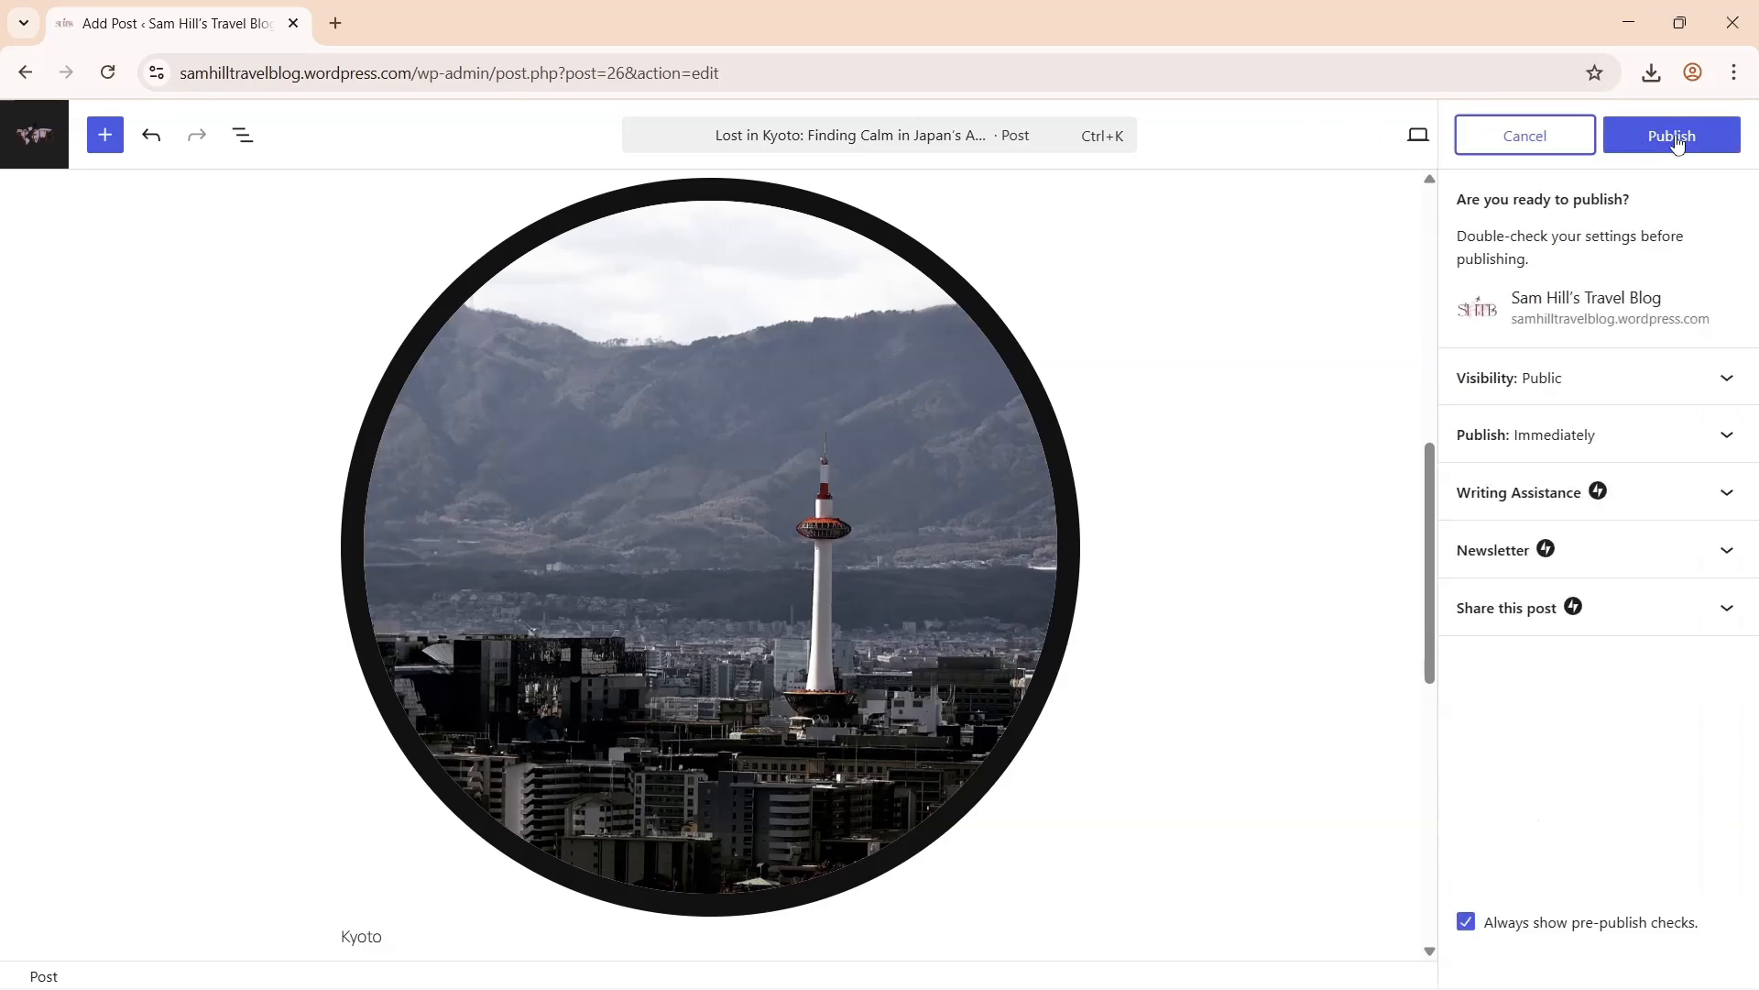
{"action": "left_click", "coordinate": [1677, 137]}
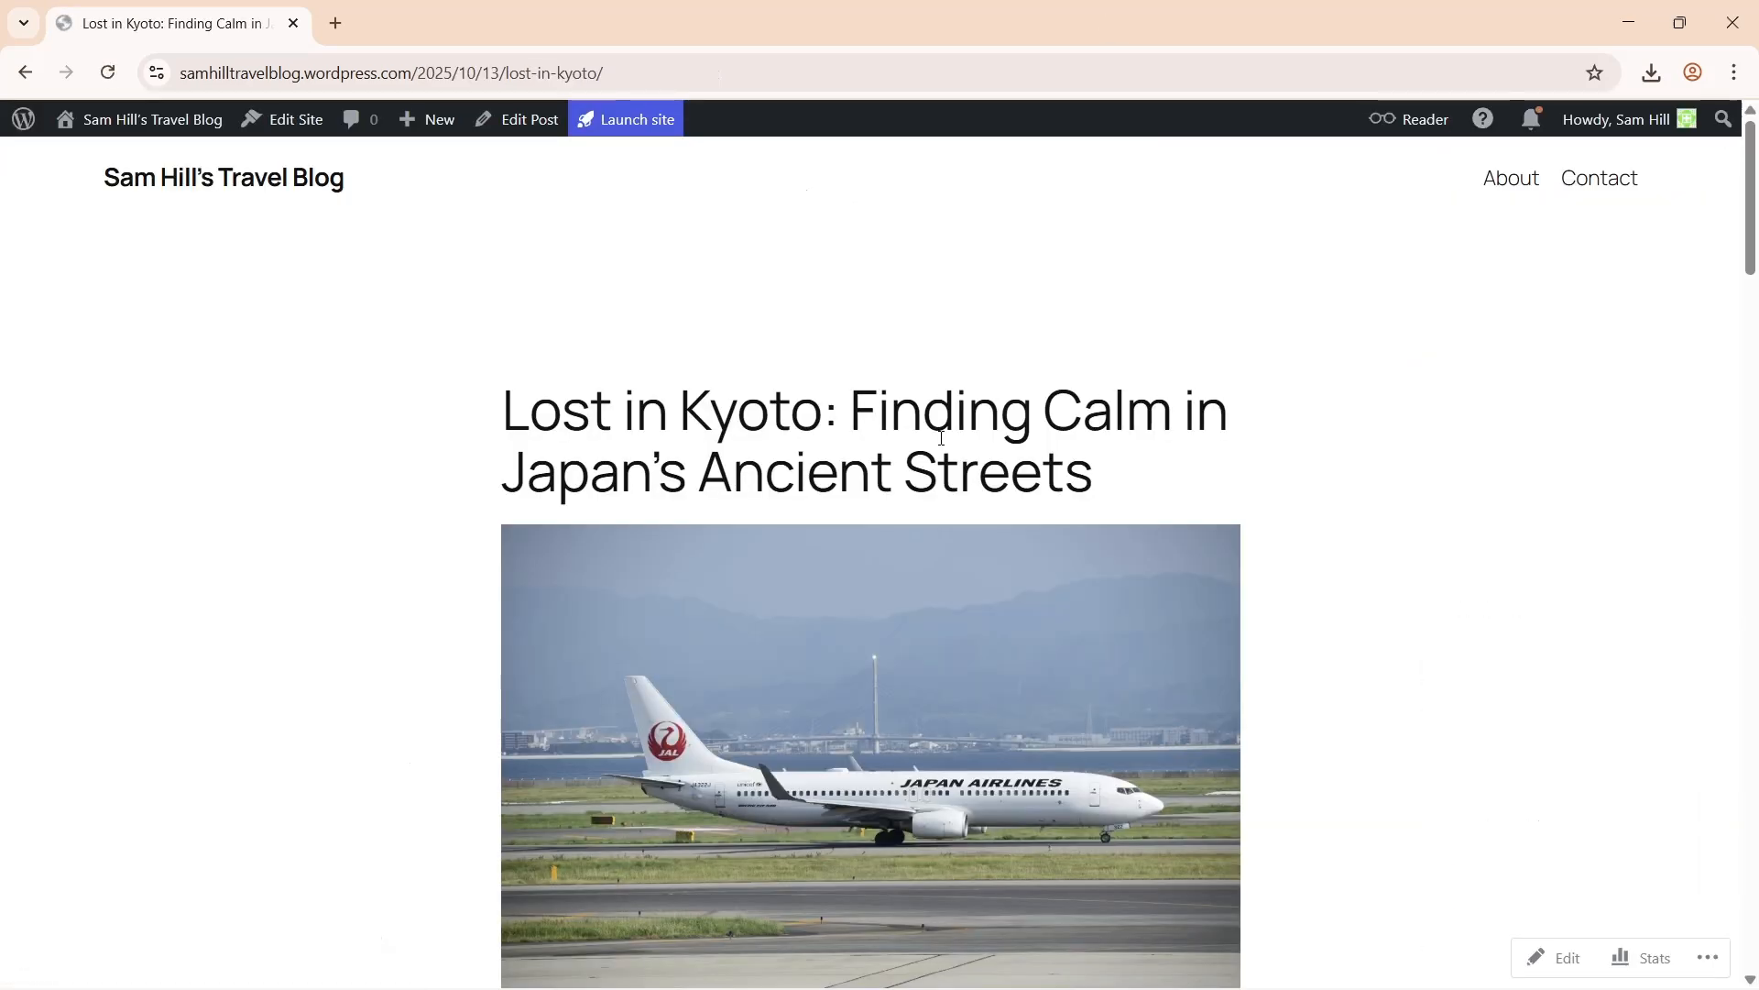
{"action": "scroll", "coordinate": [941, 437], "scroll_direction": "down", "scroll_amount": 8}
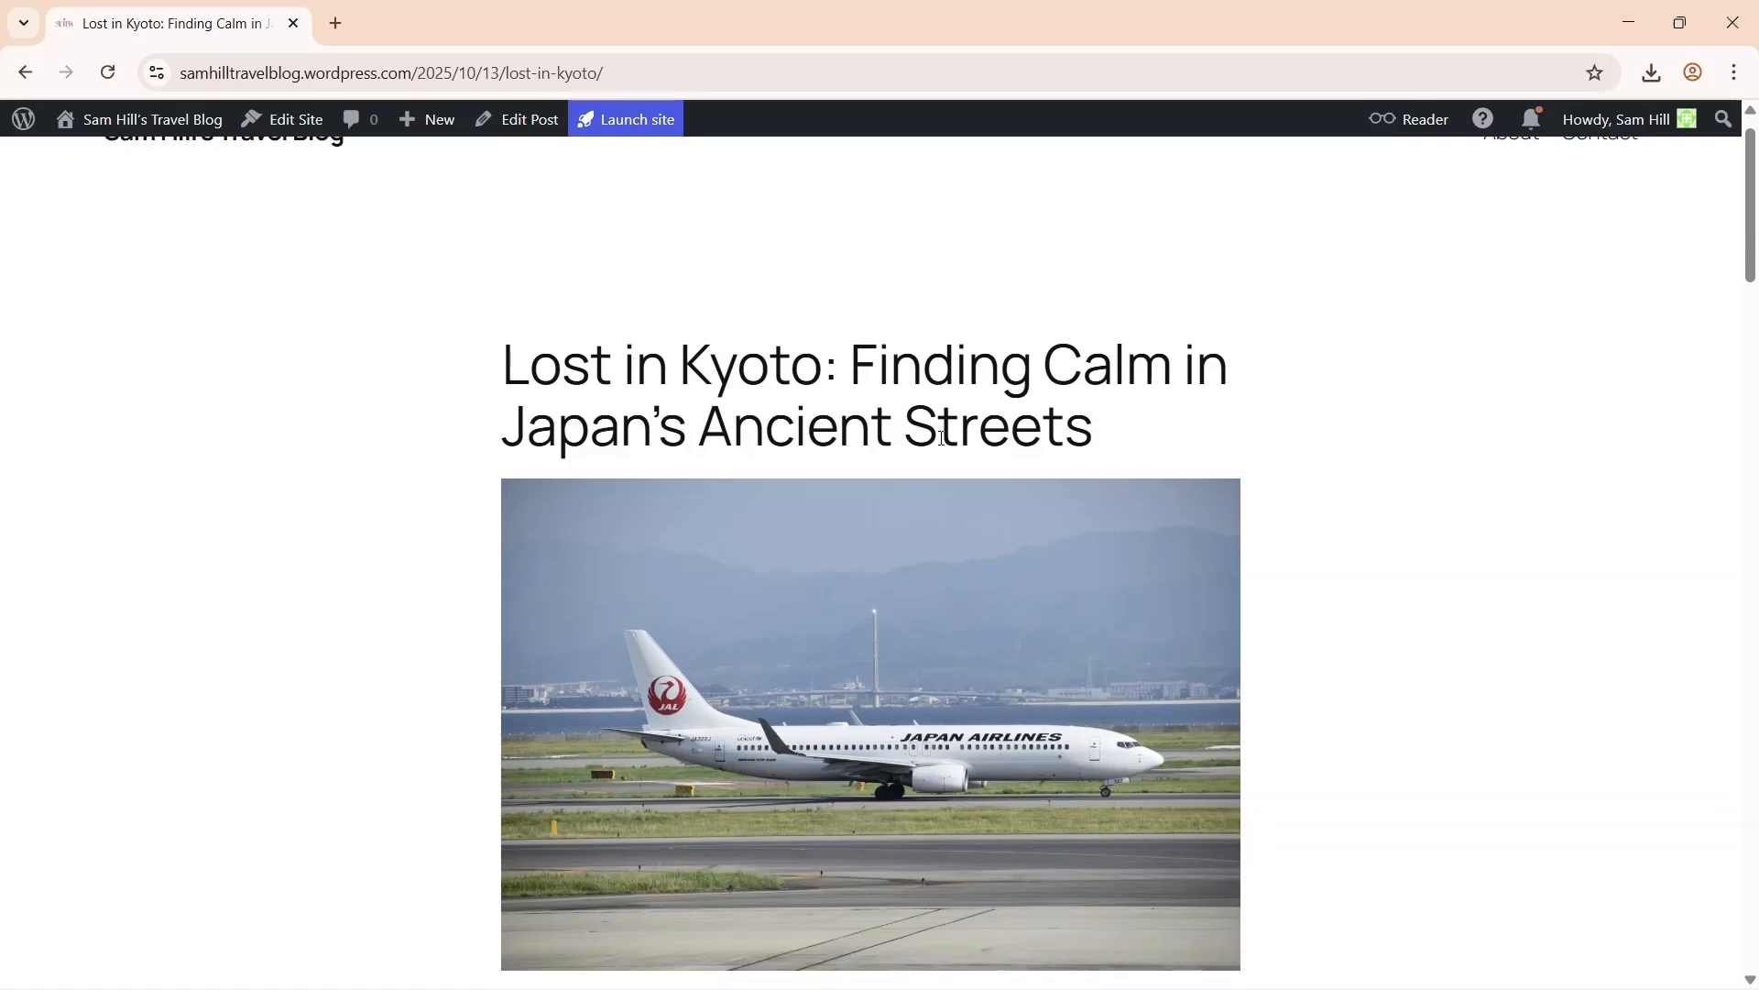
{"action": "scroll", "coordinate": [941, 440], "scroll_direction": "down", "scroll_amount": 10}
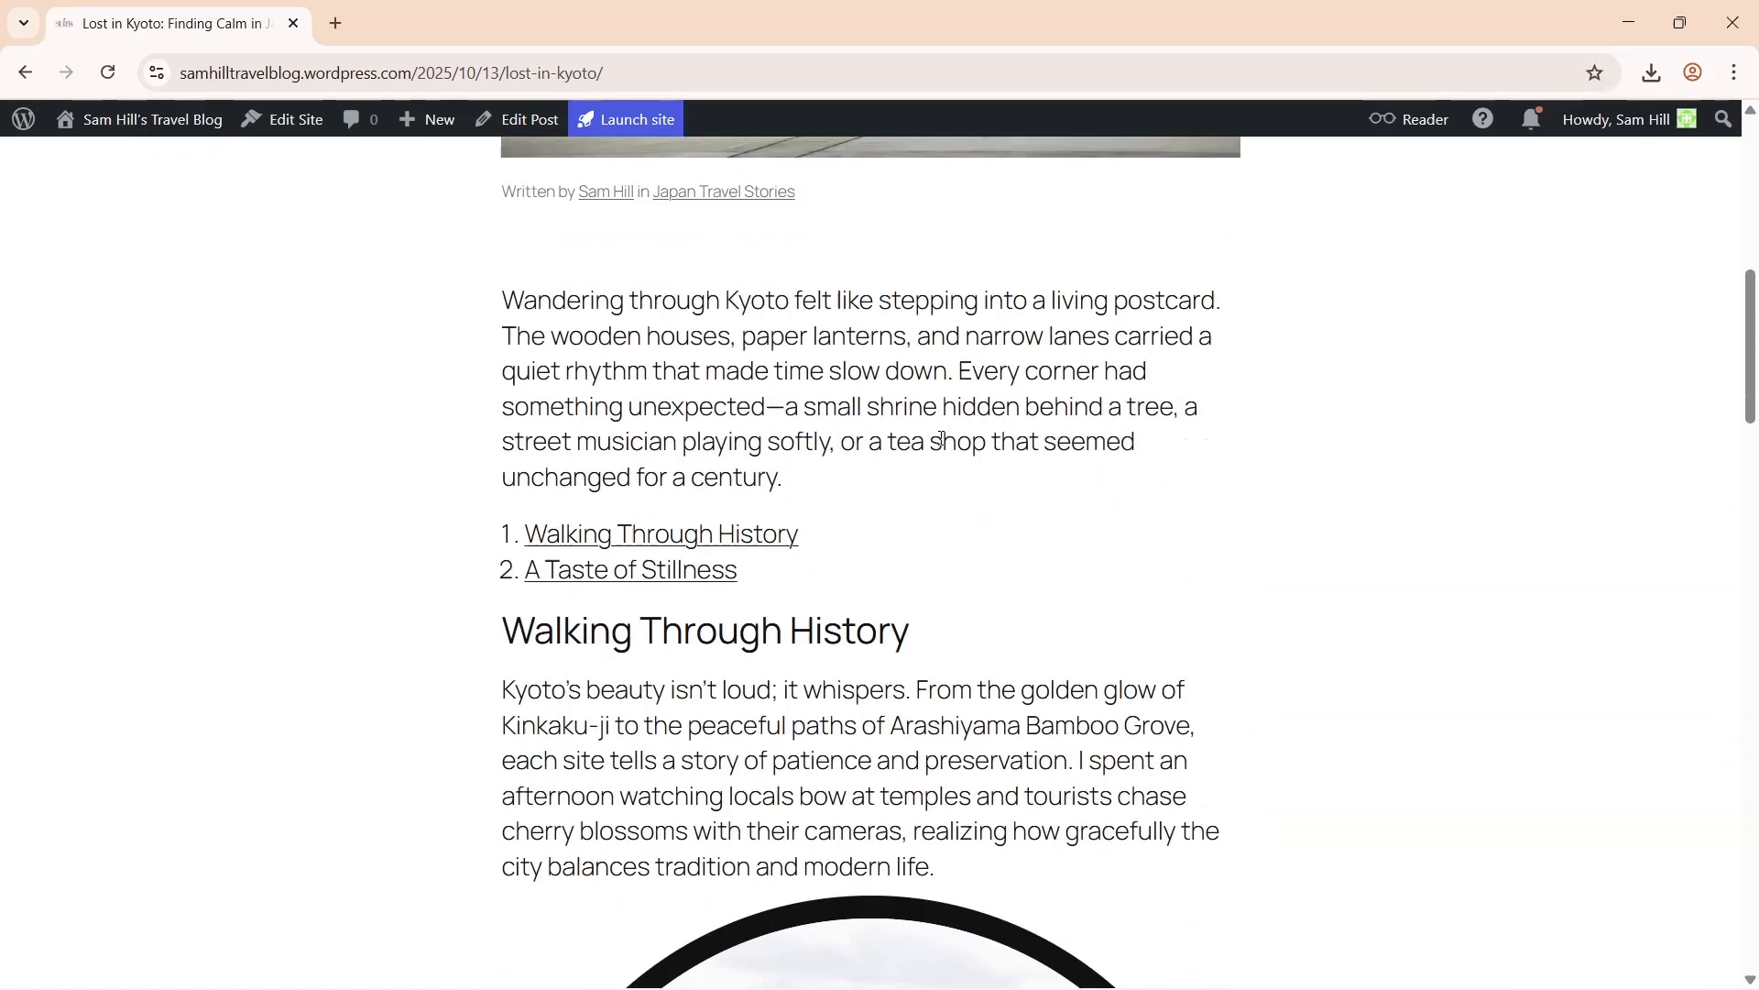
{"action": "scroll", "coordinate": [942, 443], "scroll_direction": "down", "scroll_amount": 7}
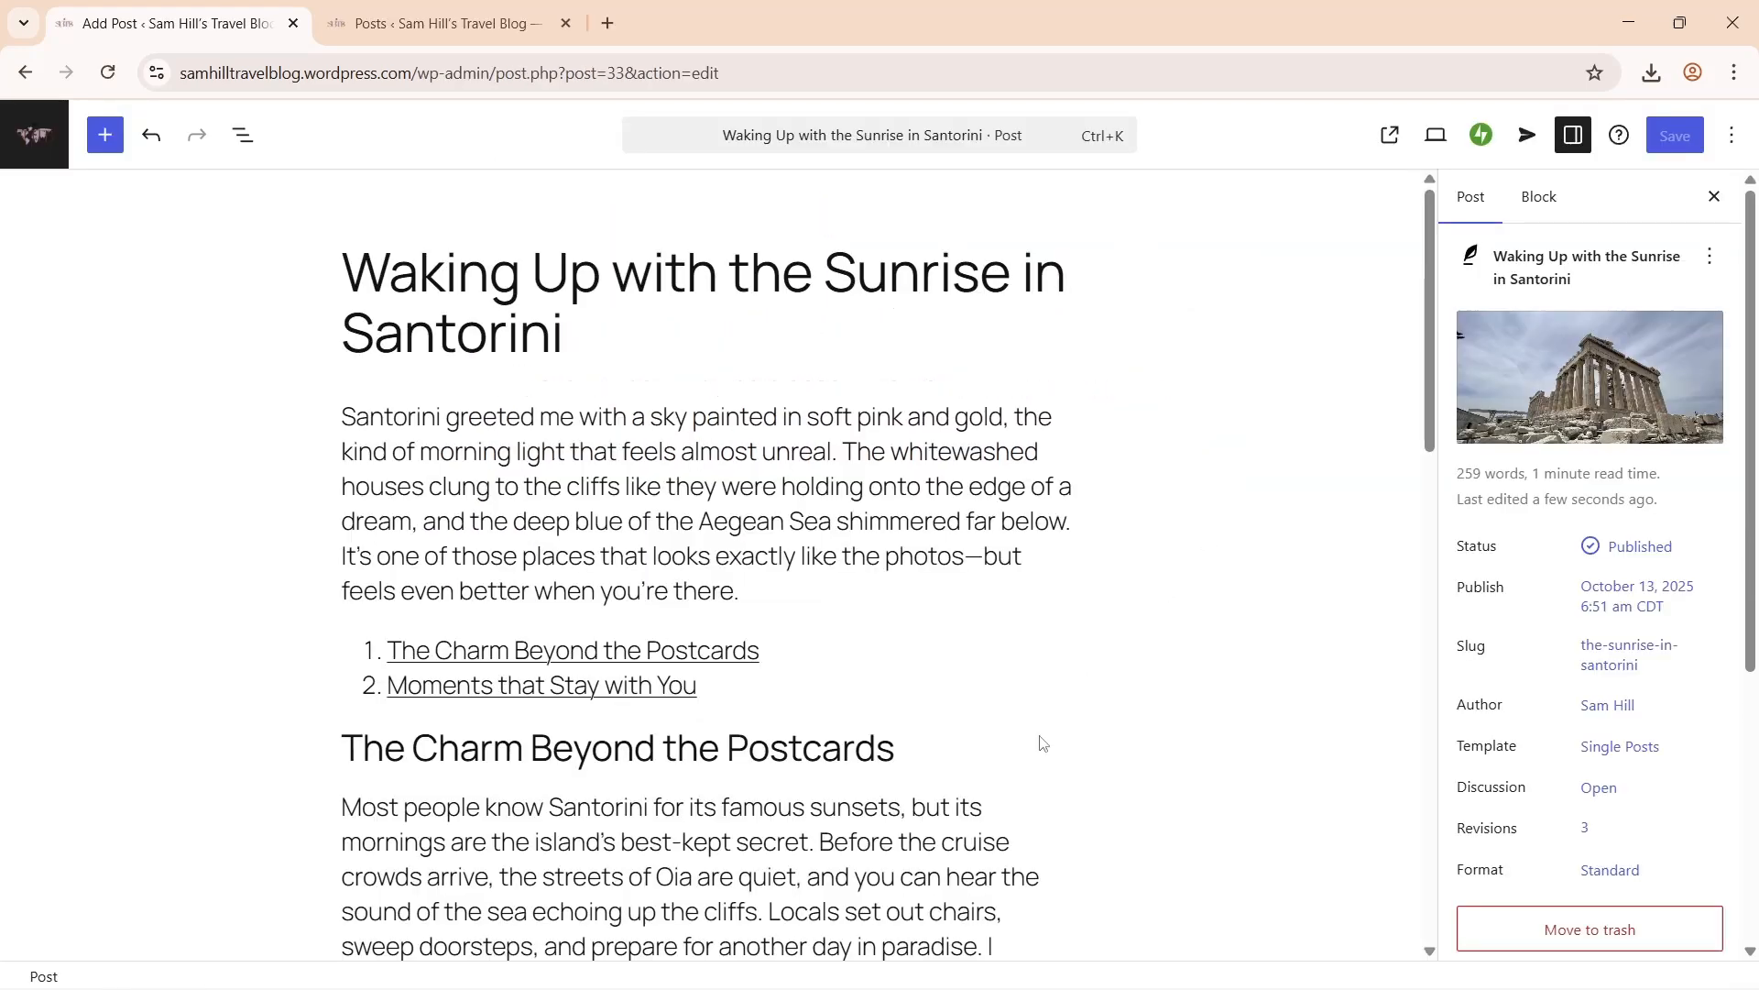
{"action": "left_click_drag", "start_coordinate": [1434, 376], "coordinate": [1430, 772]}
{"action": "left_click", "coordinate": [499, 7]}
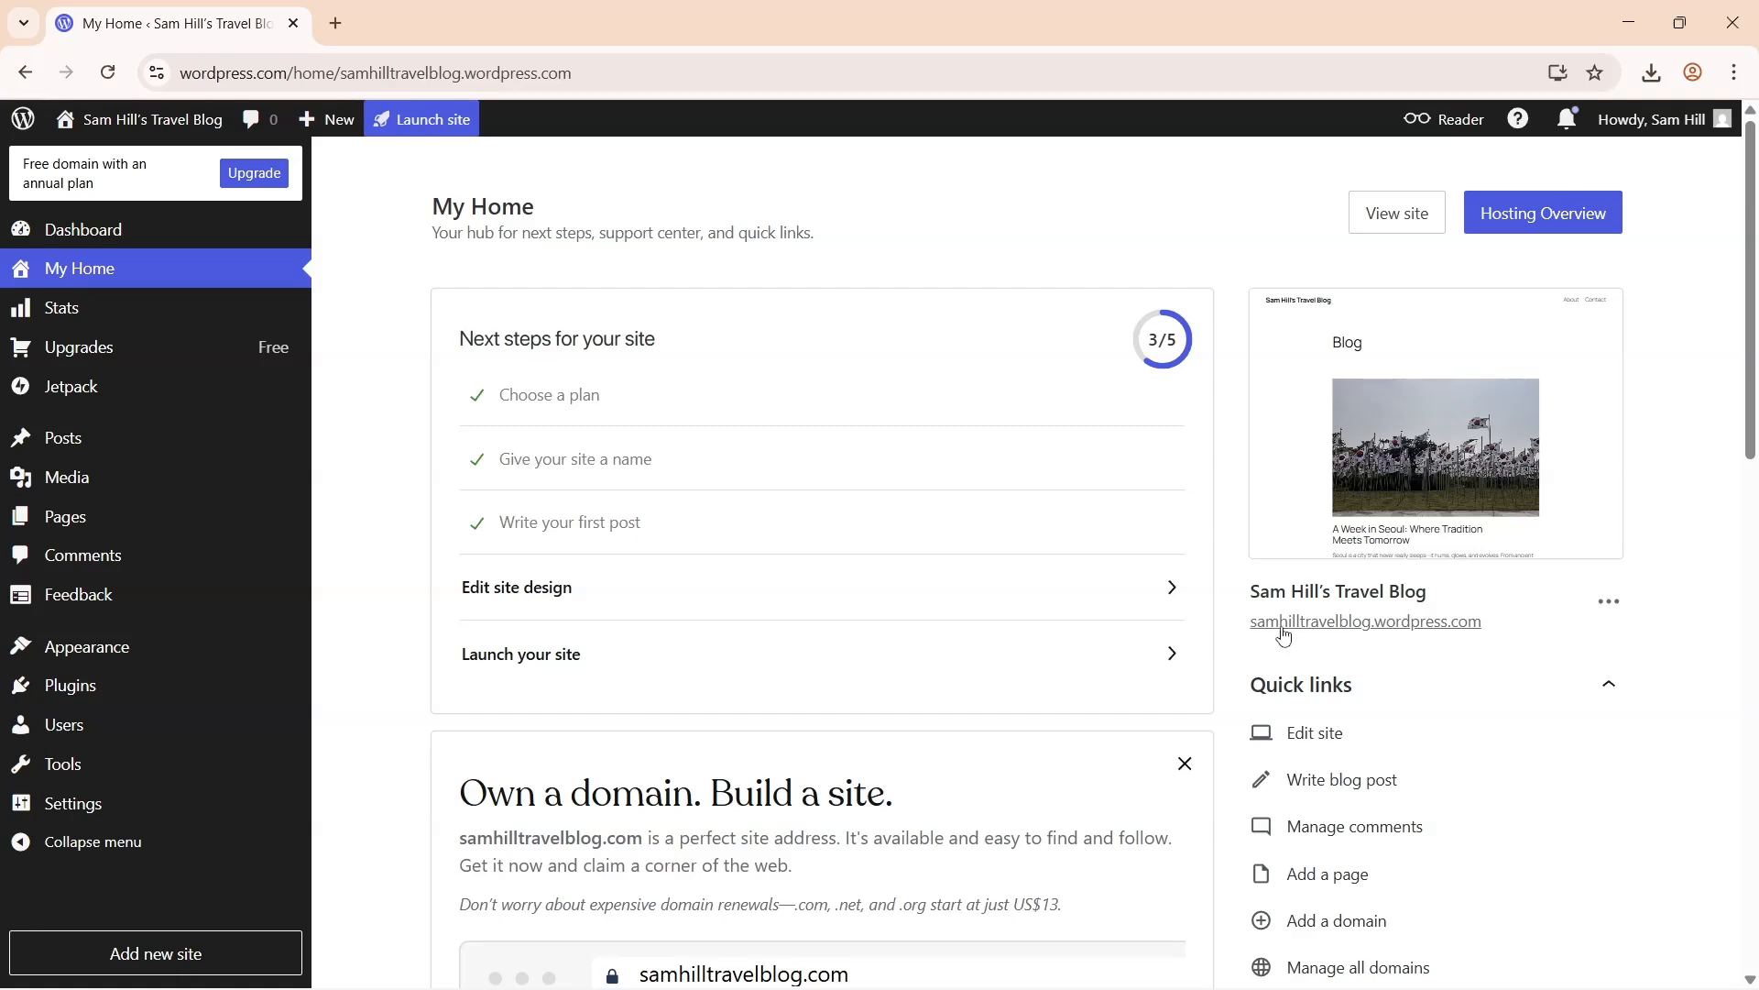
- Open the live blog homepage and scroll down through its posts
{"action": "left_click", "coordinate": [1280, 629]}
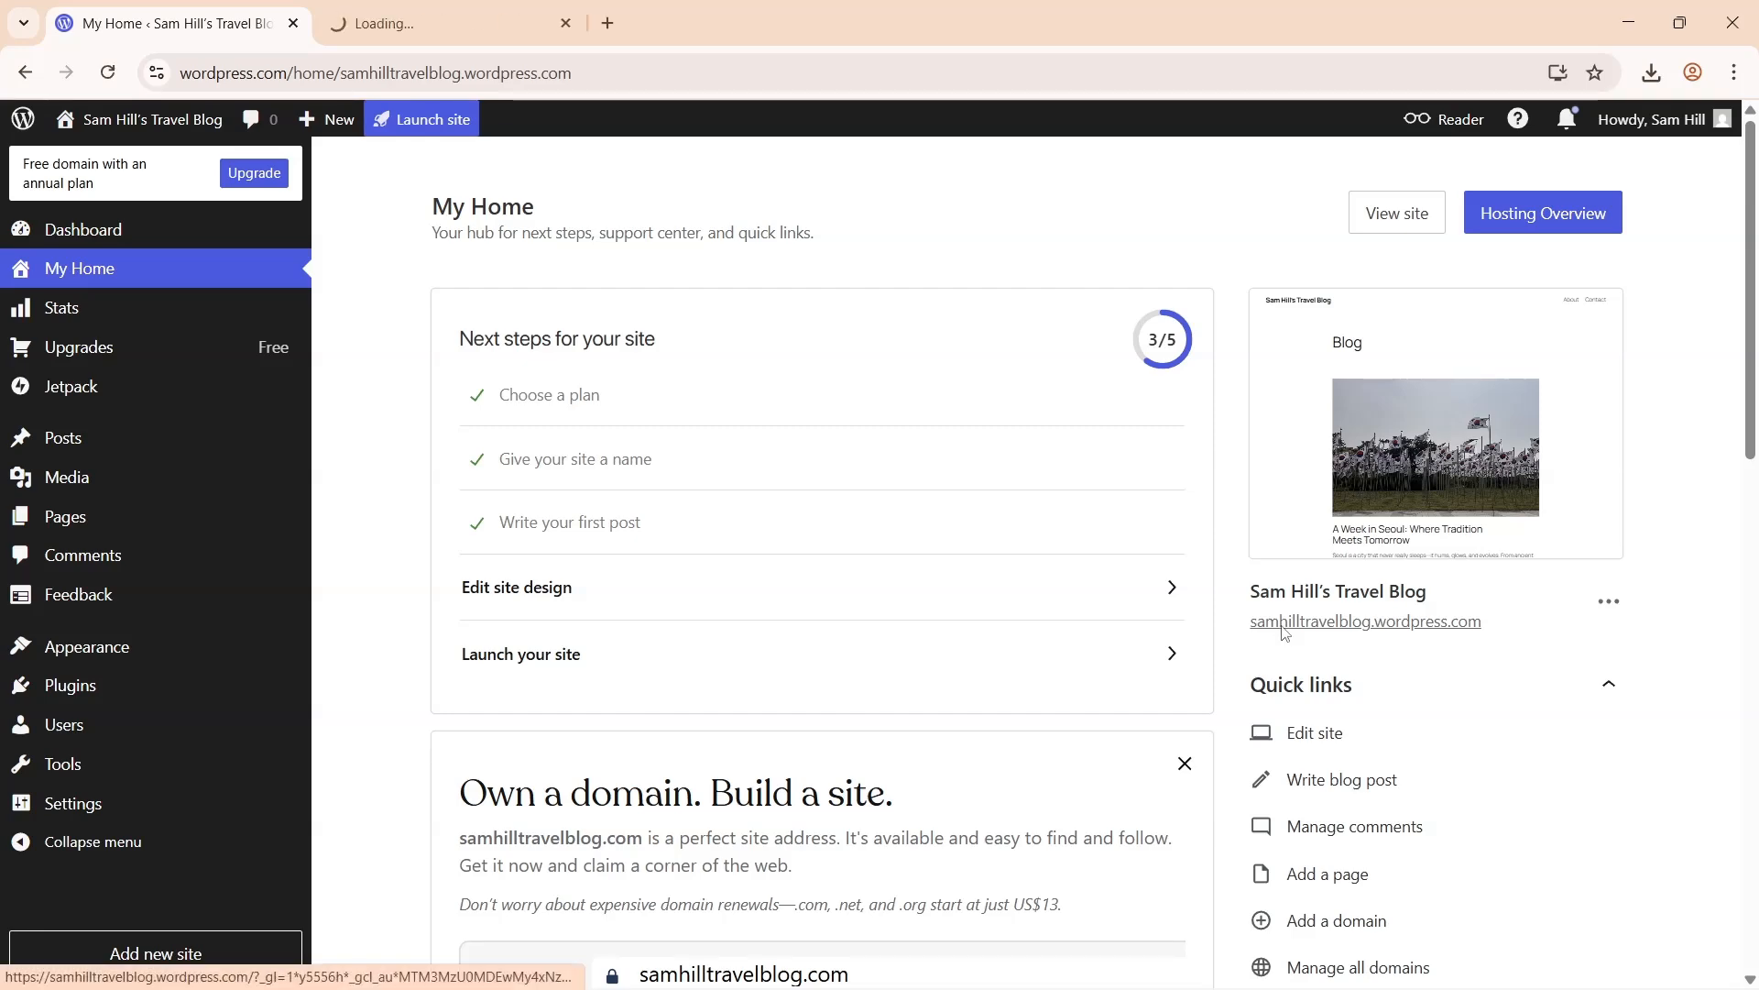
{"action": "scroll", "coordinate": [400, 492], "scroll_direction": "down", "scroll_amount": 6}
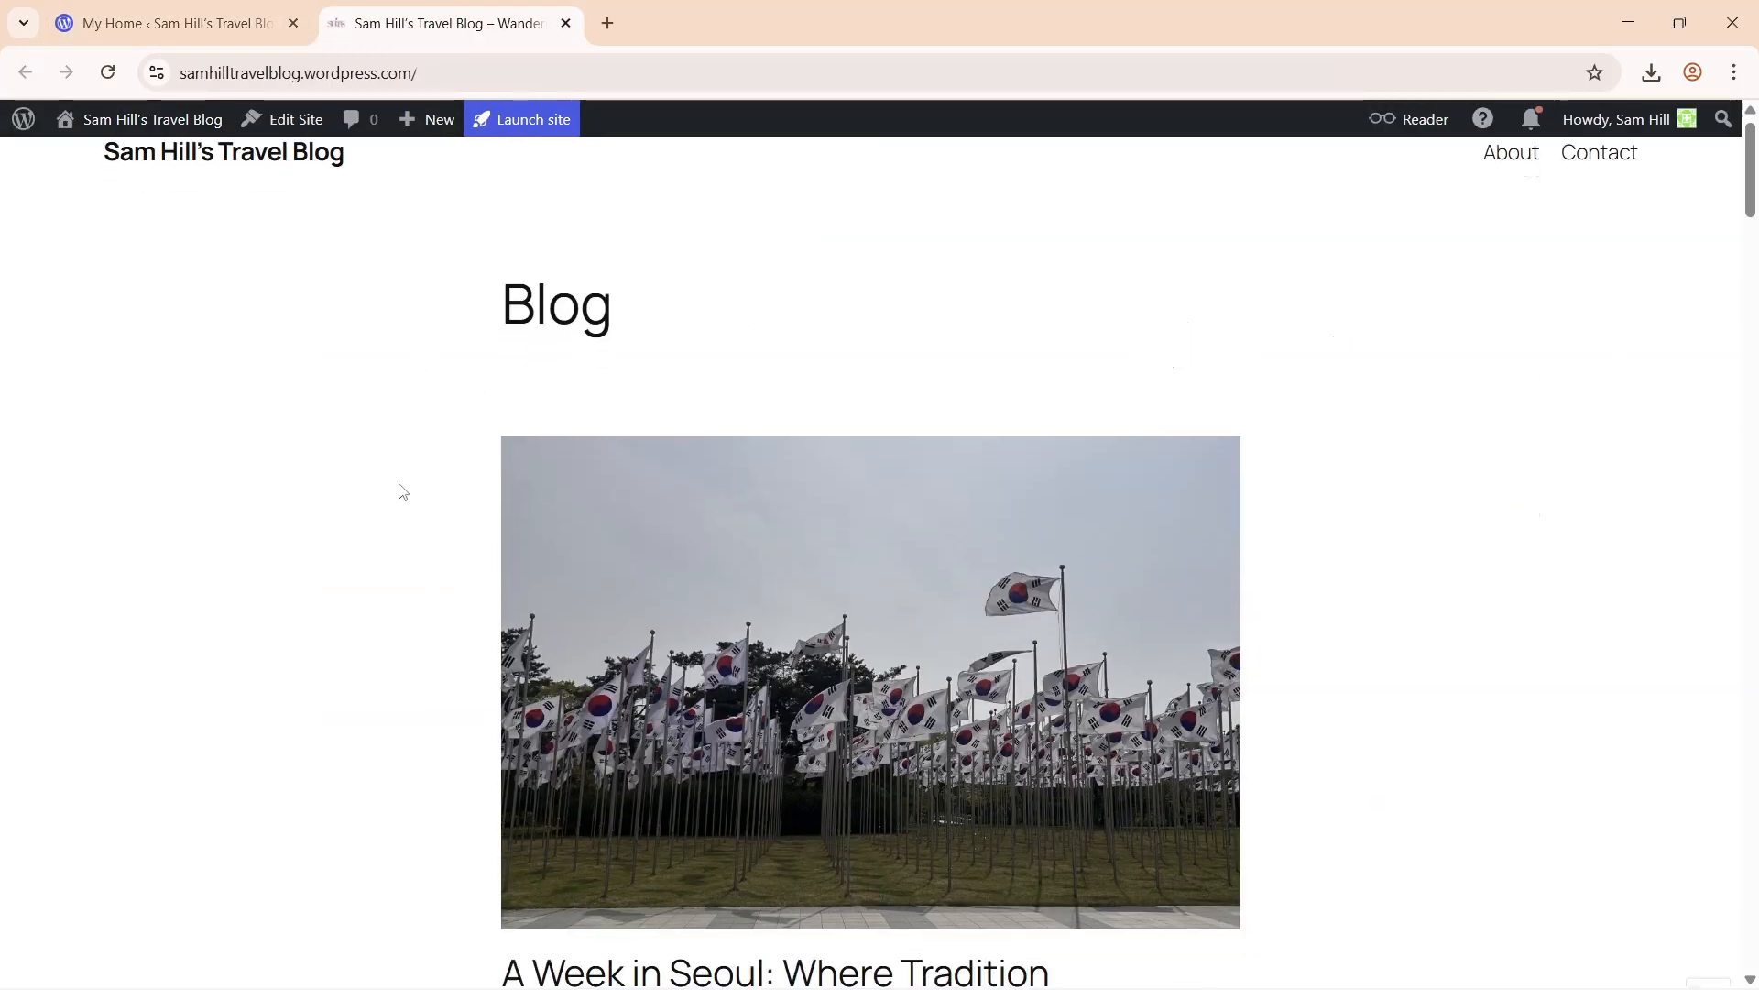
{"action": "scroll", "coordinate": [401, 492], "scroll_direction": "down", "scroll_amount": 12}
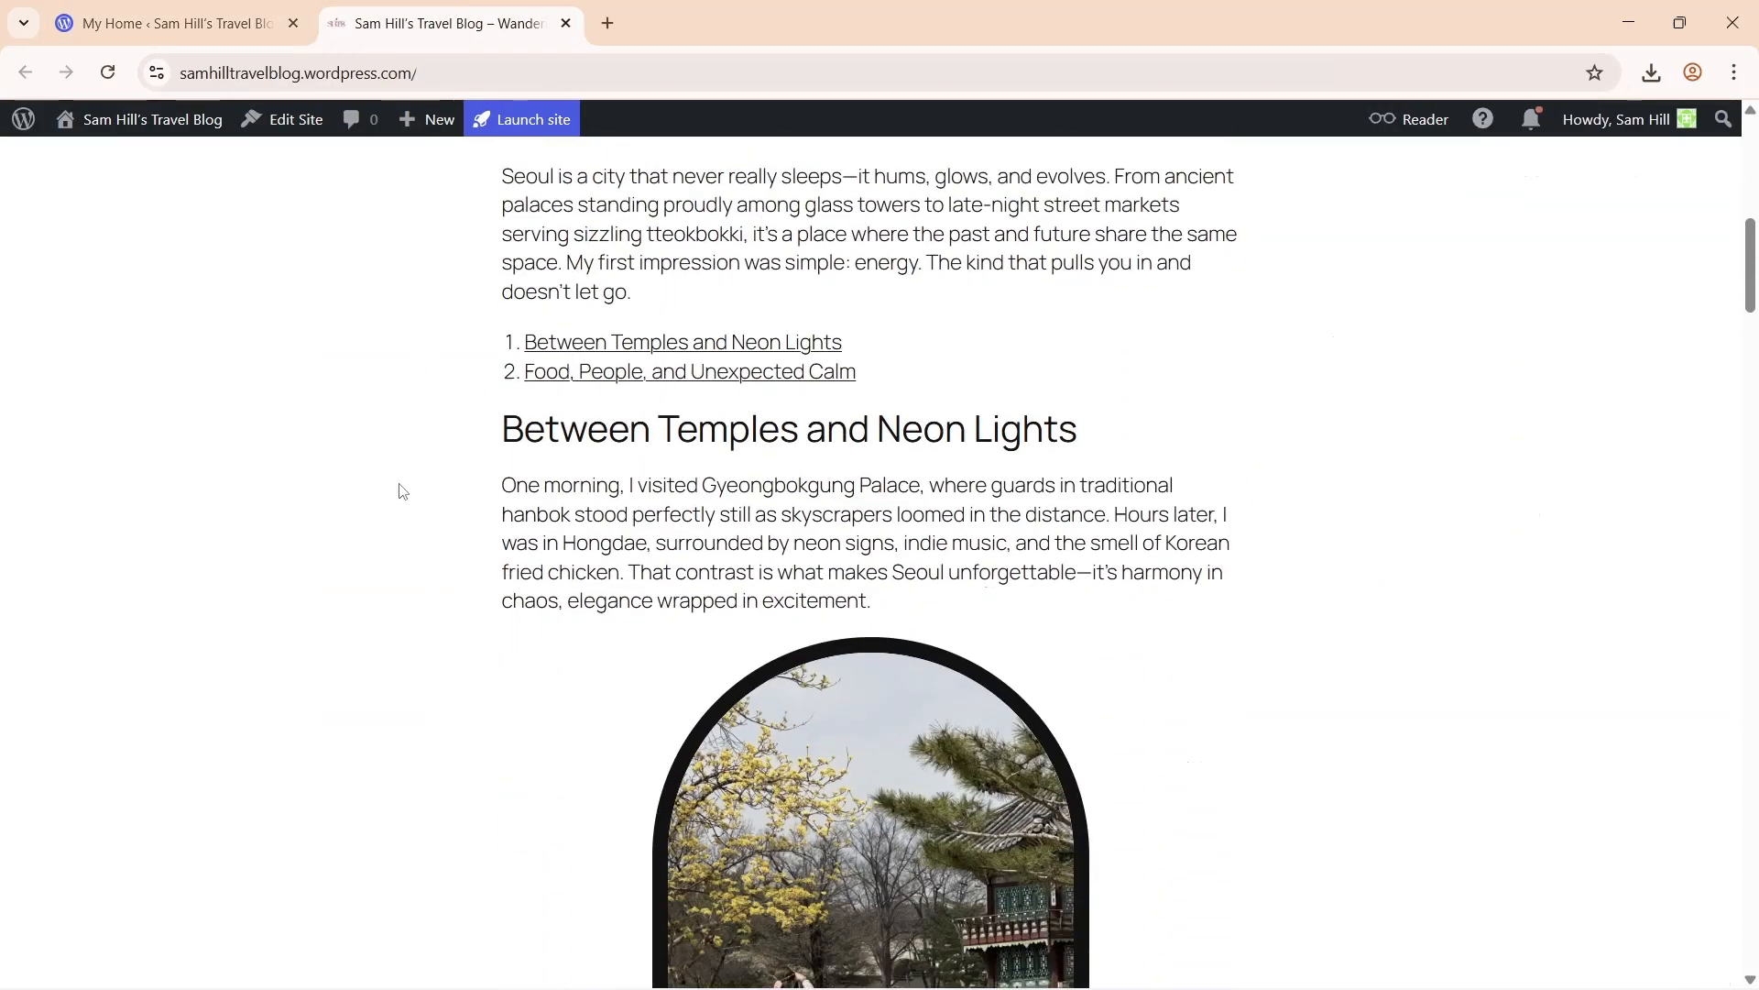
{"action": "scroll", "coordinate": [400, 492], "scroll_direction": "down", "scroll_amount": 10}
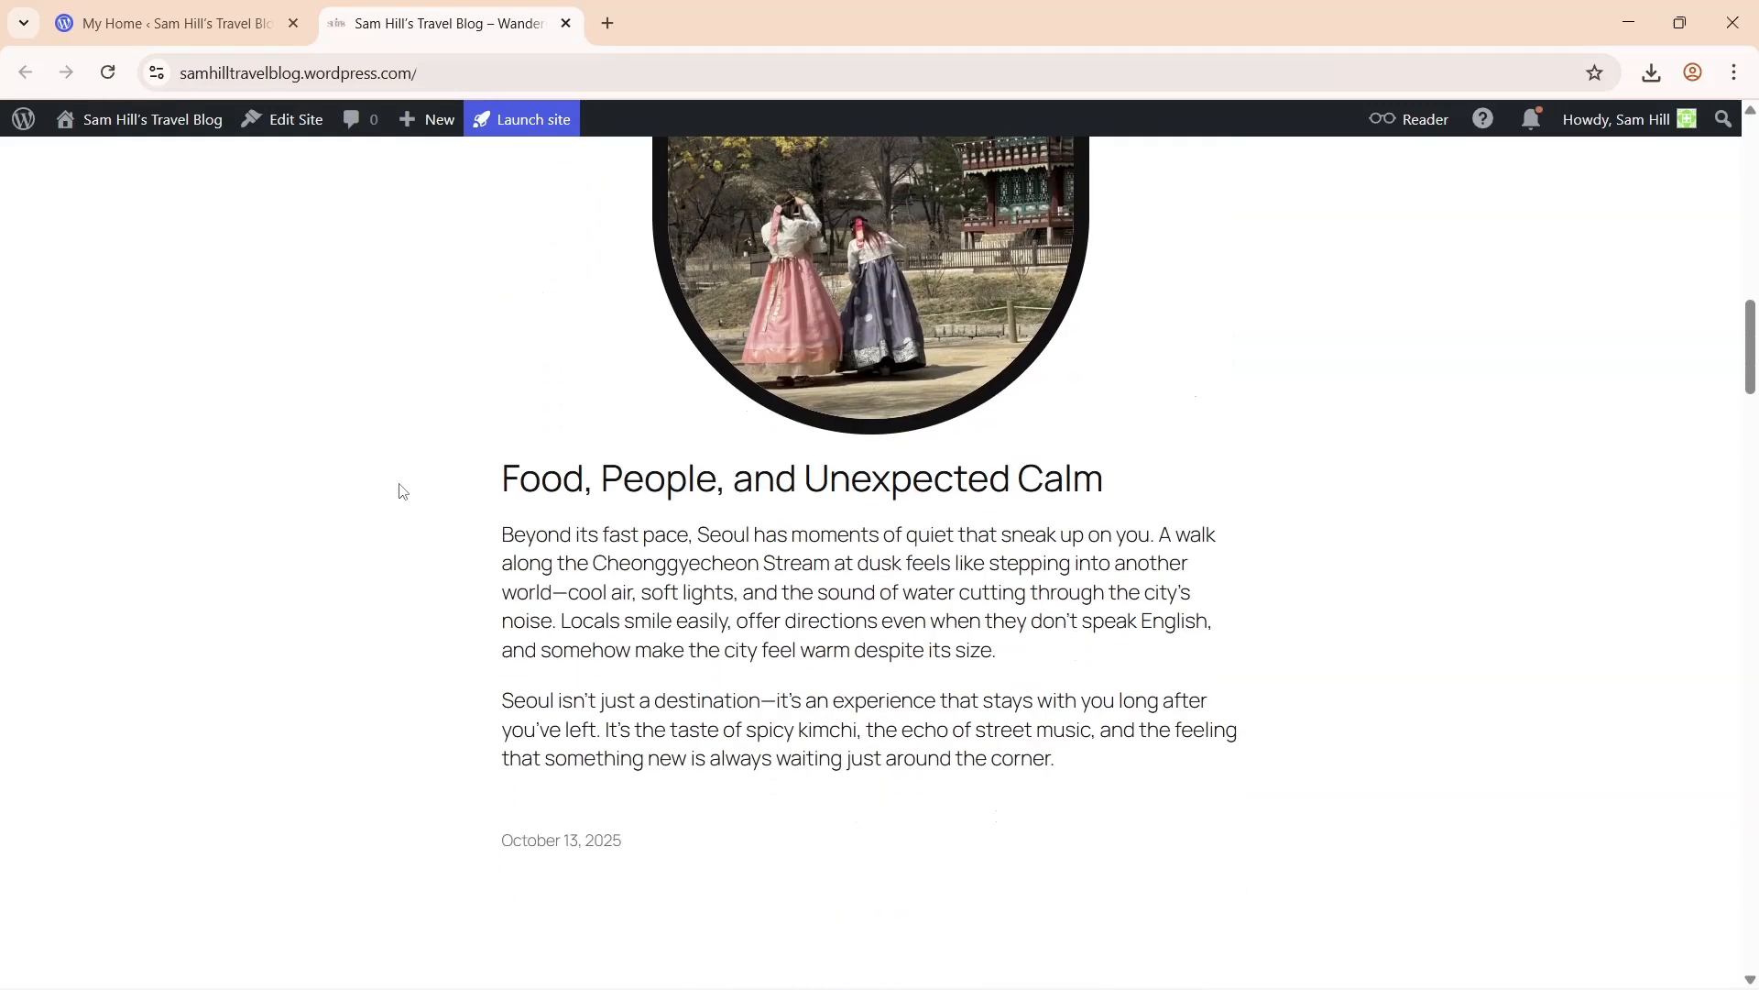
{"action": "scroll", "coordinate": [400, 492], "scroll_direction": "down", "scroll_amount": 8}
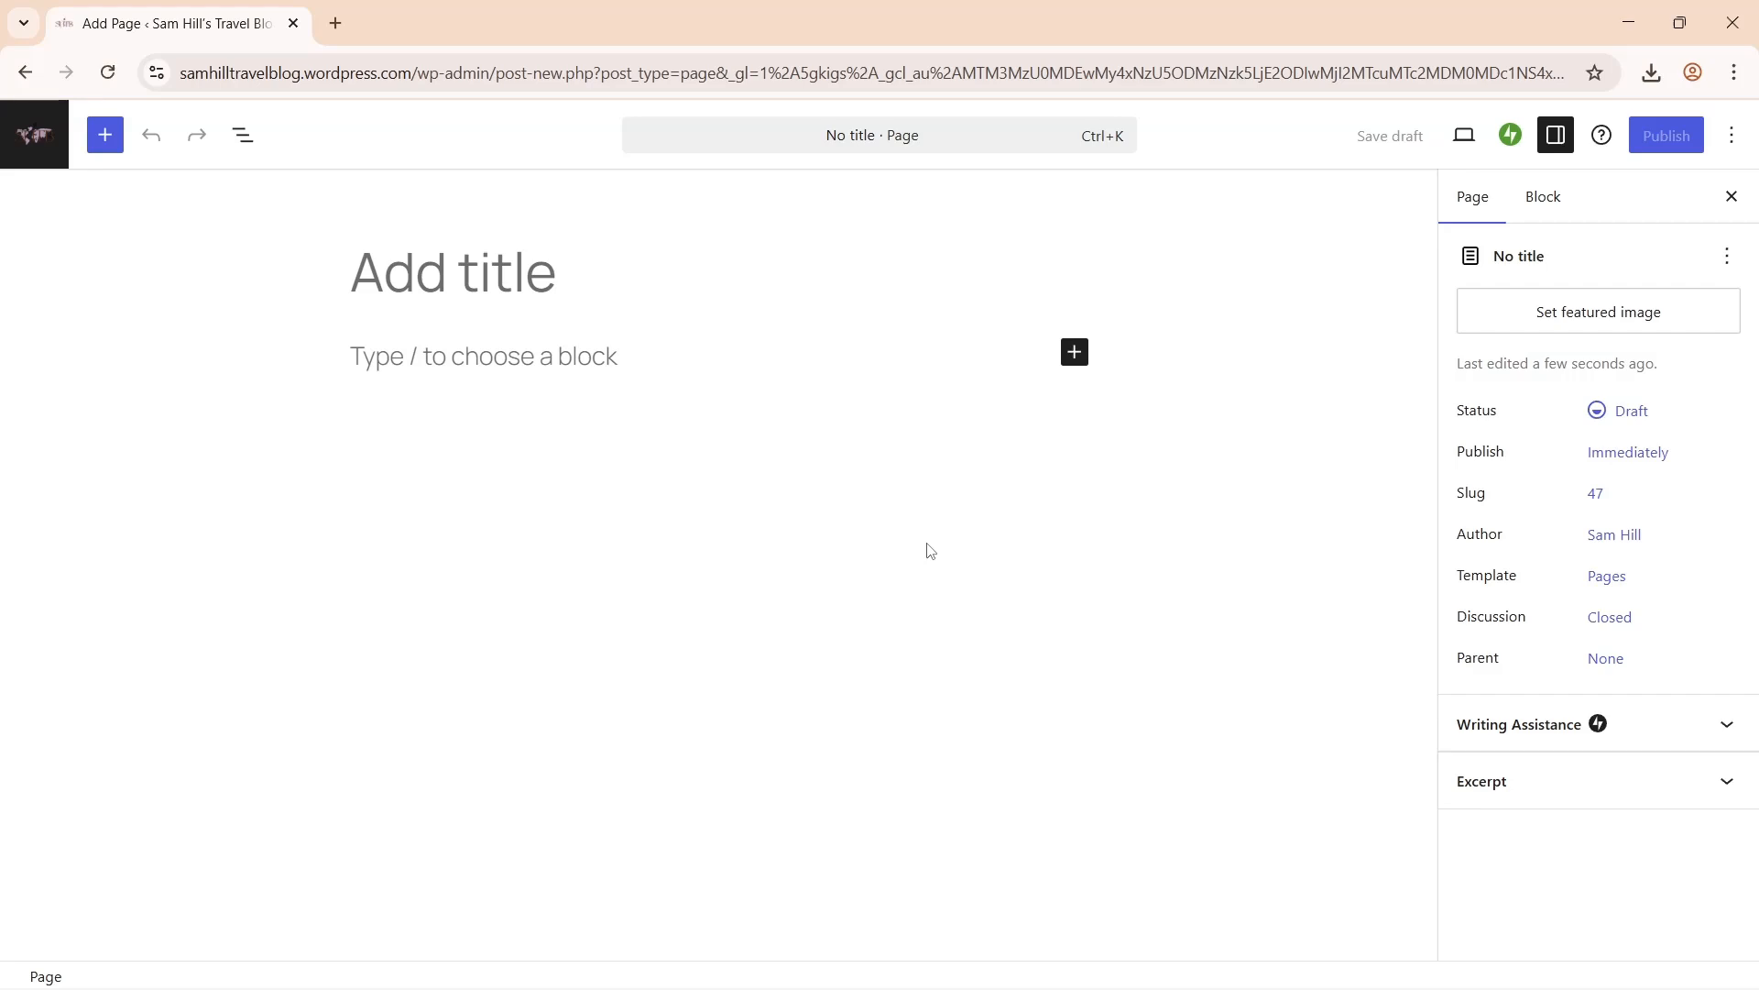
- Title the page Home and switch it to the Page No Title template
{"action": "type", "text": "Home"}
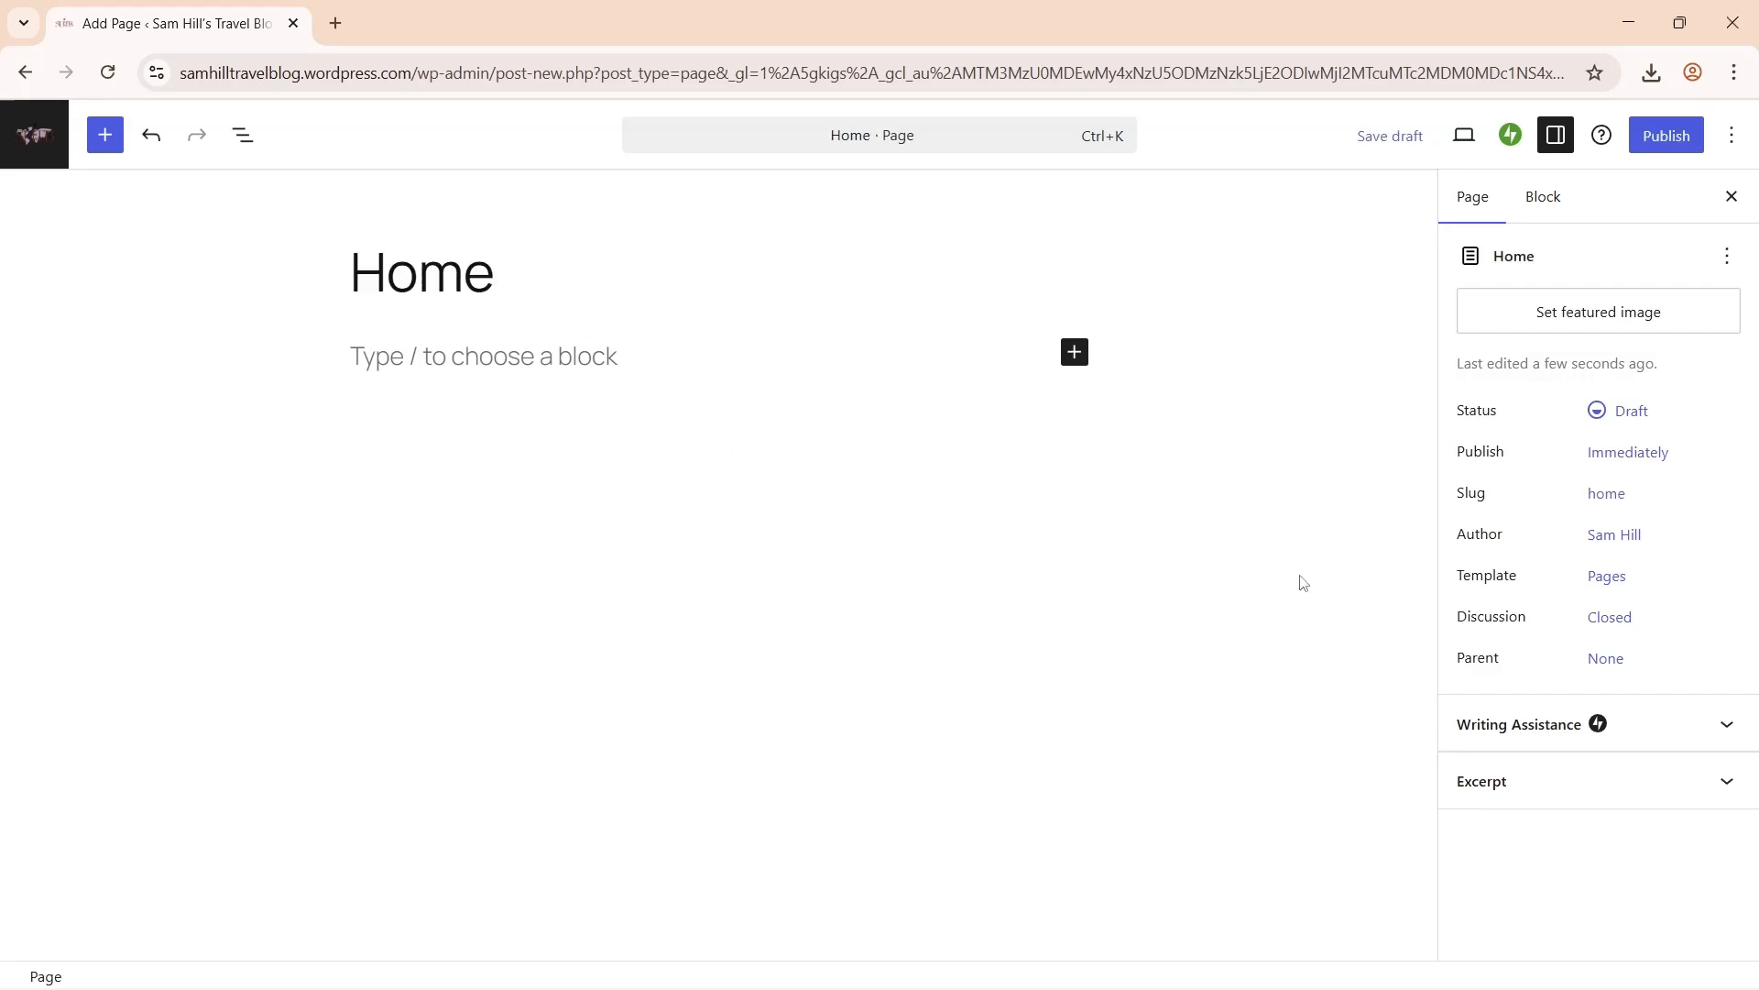
{"action": "left_click", "coordinate": [1604, 577]}
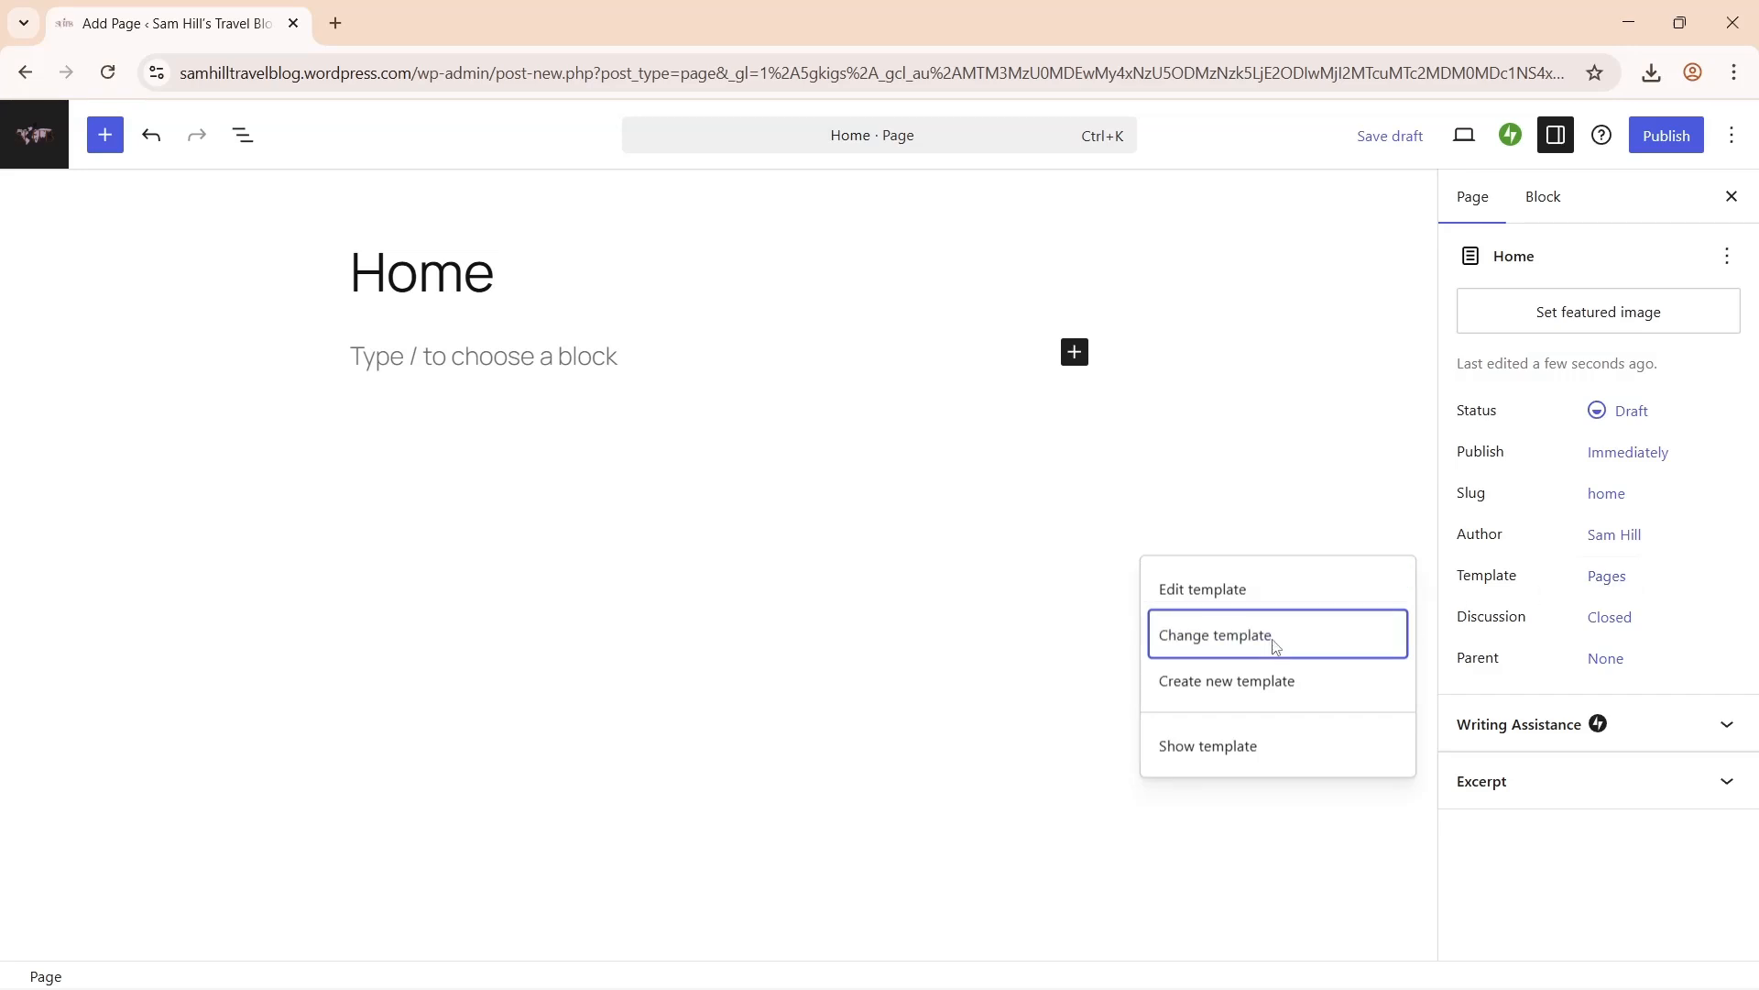
{"action": "left_click", "coordinate": [1276, 641]}
{"action": "left_click", "coordinate": [374, 341]}
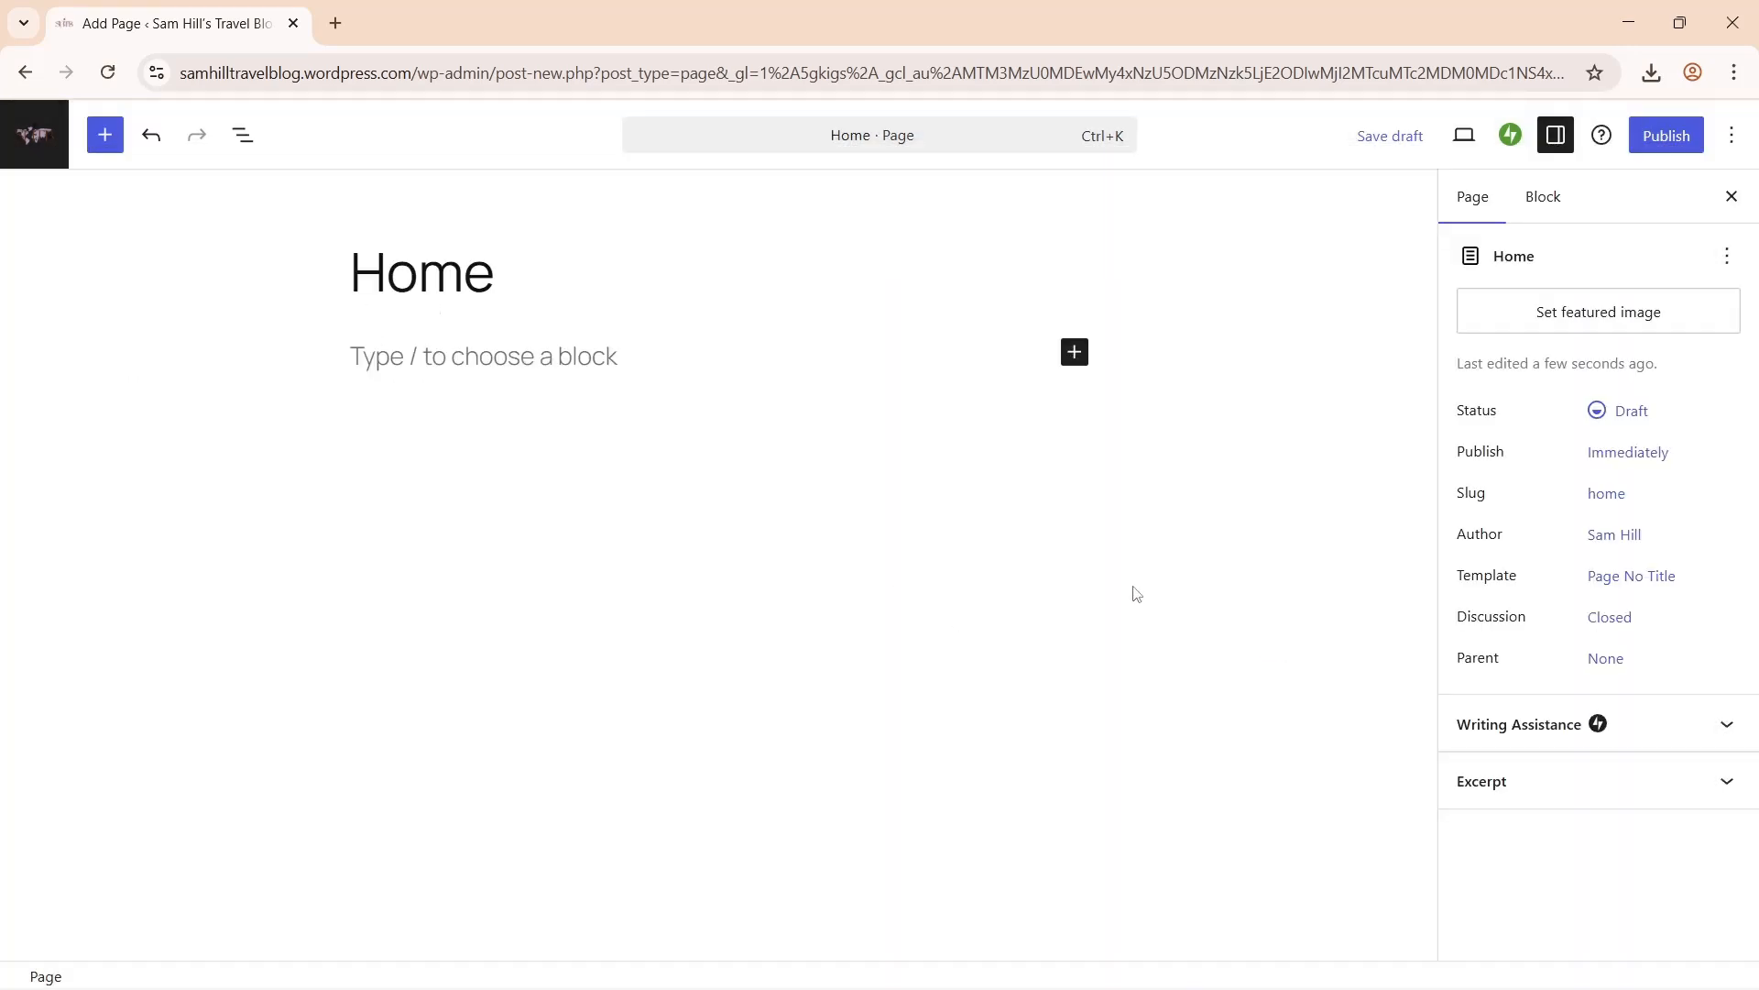
- Preview the Home page in a new tab, then close the preview
{"action": "left_click", "coordinate": [1464, 138]}
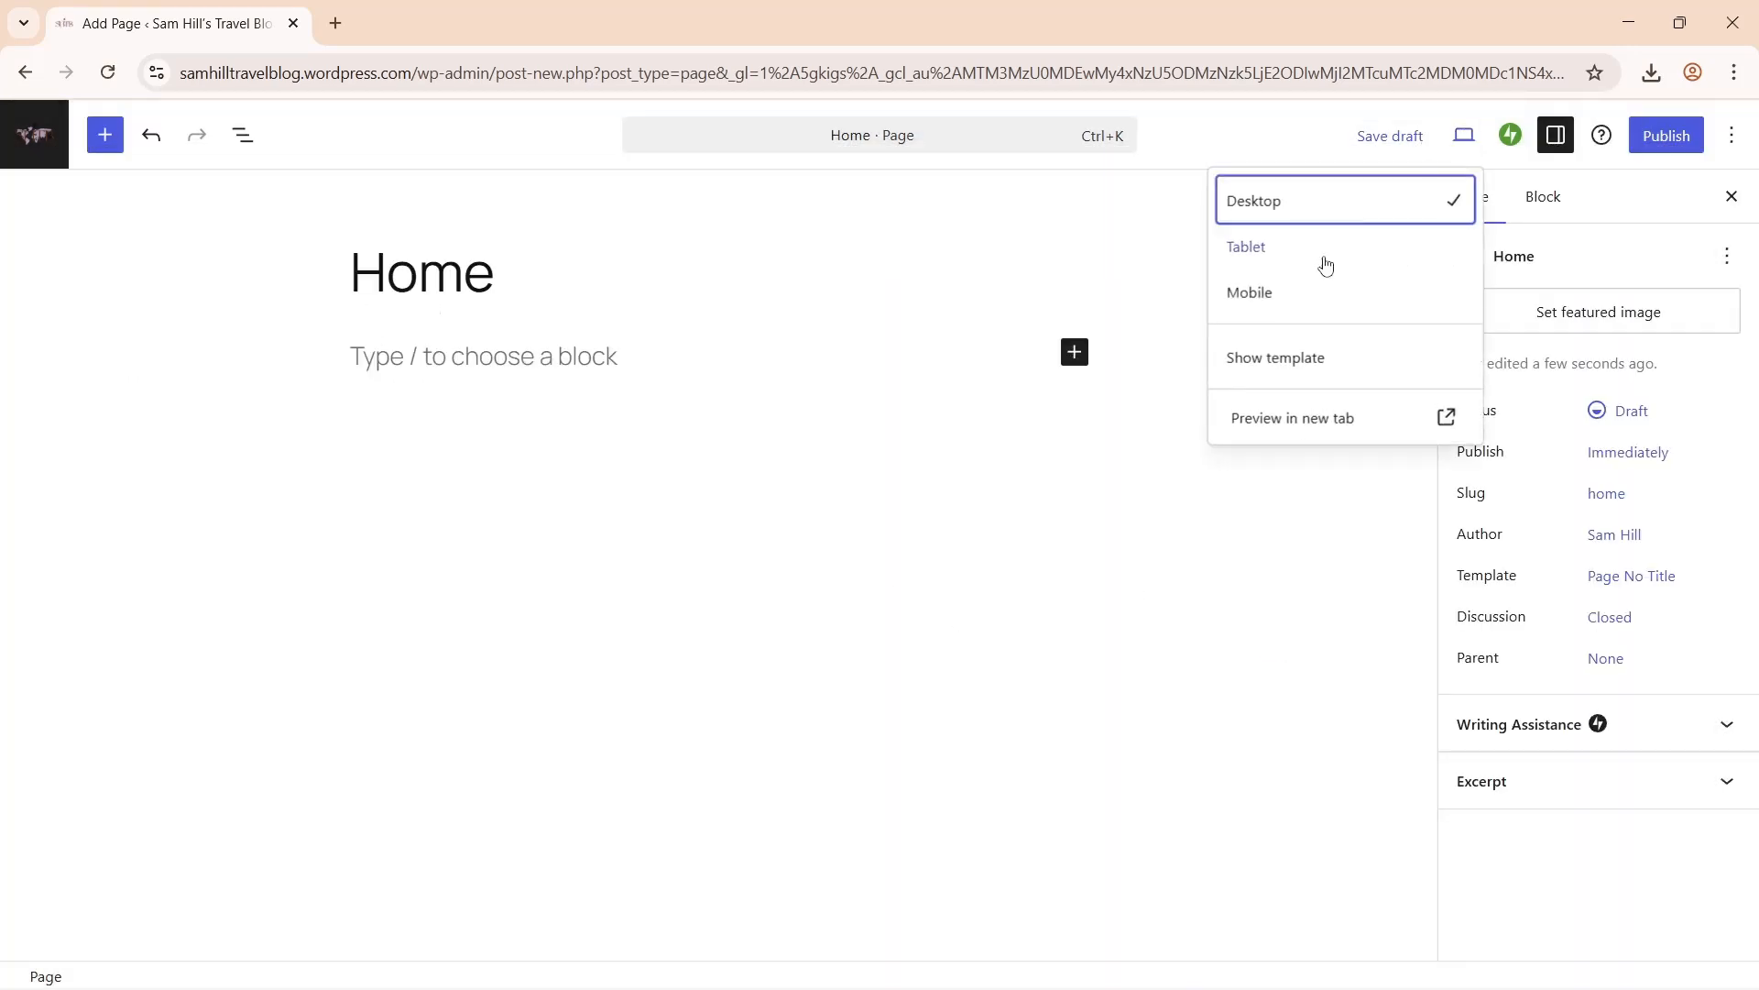
{"action": "left_click", "coordinate": [1256, 416]}
{"action": "key", "text": "ctrl+w"}
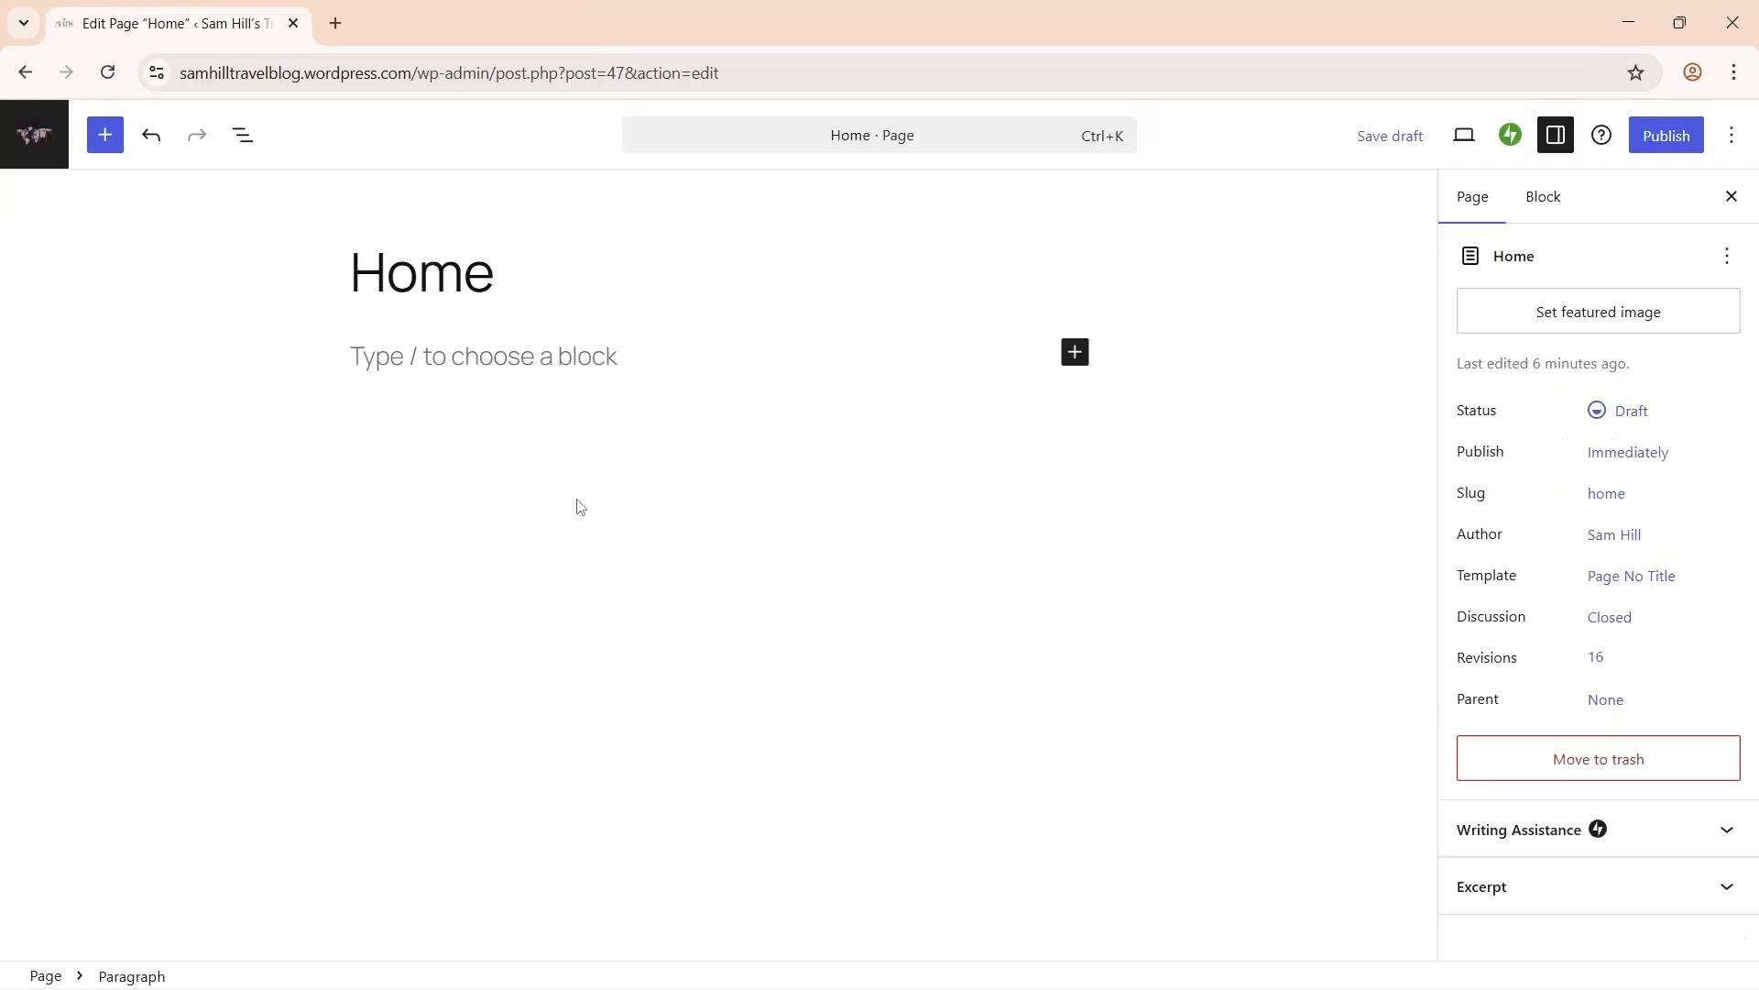
{"action": "left_click", "coordinate": [105, 136]}
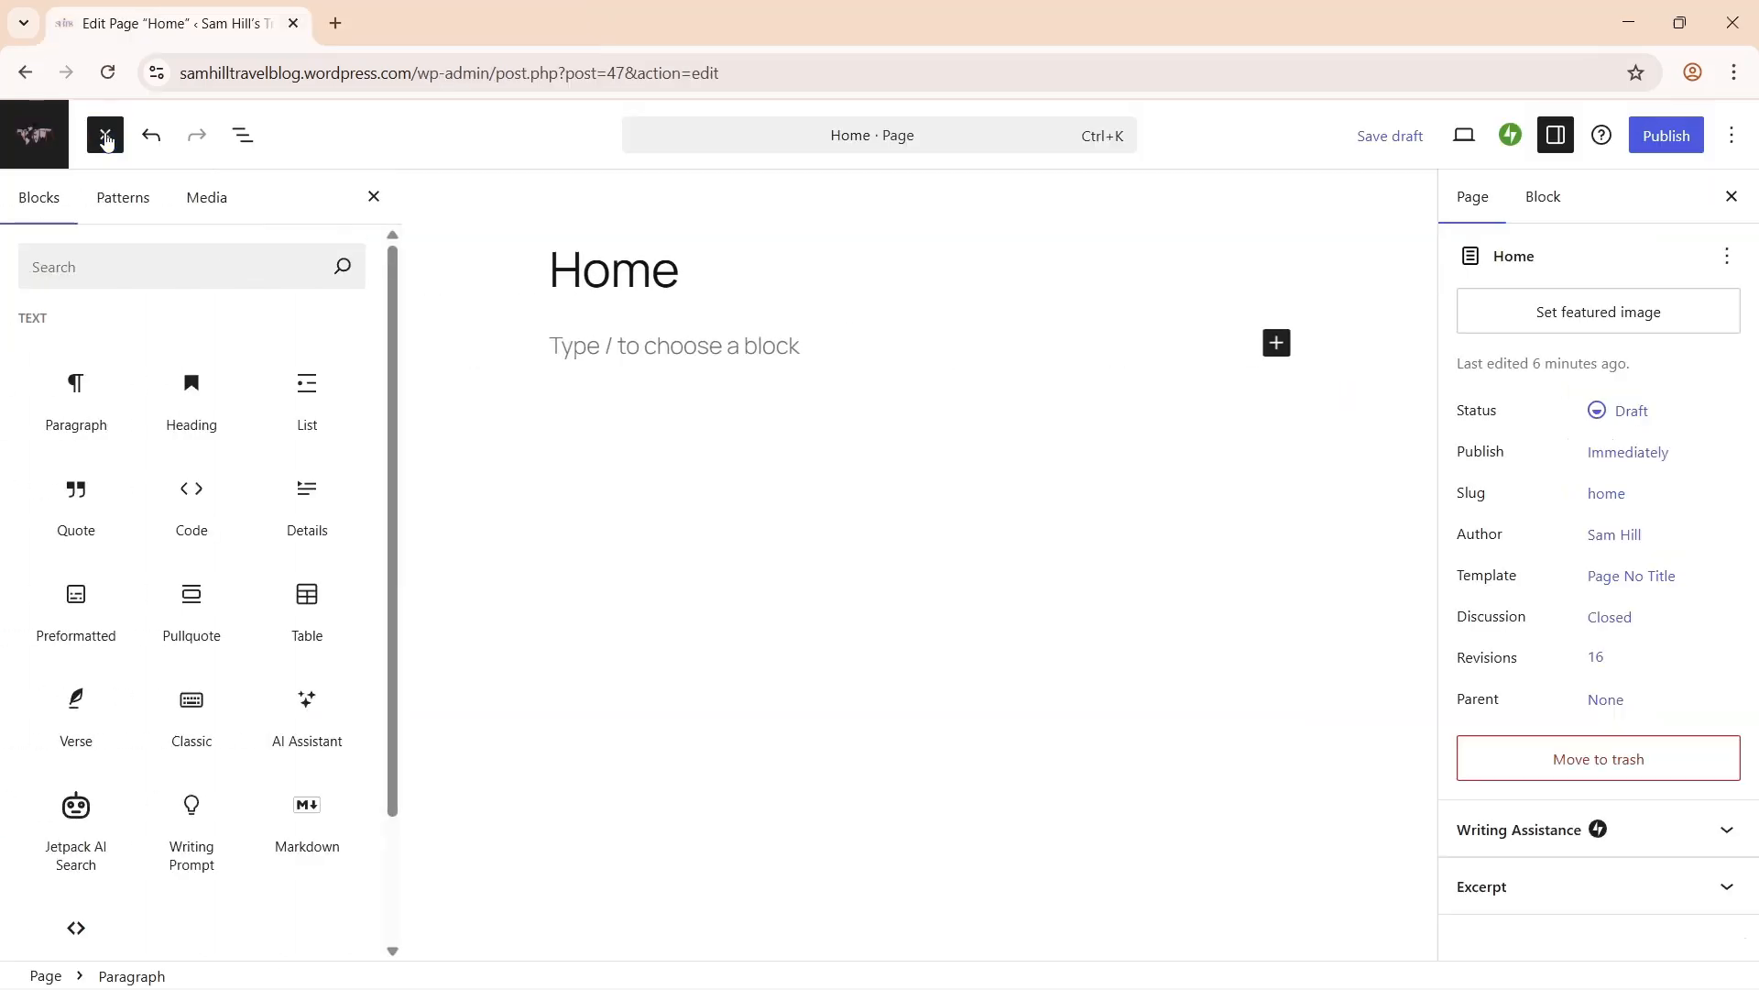
- Browse the Featured patterns and insert the Link in bio pattern
{"action": "left_click", "coordinate": [128, 203]}
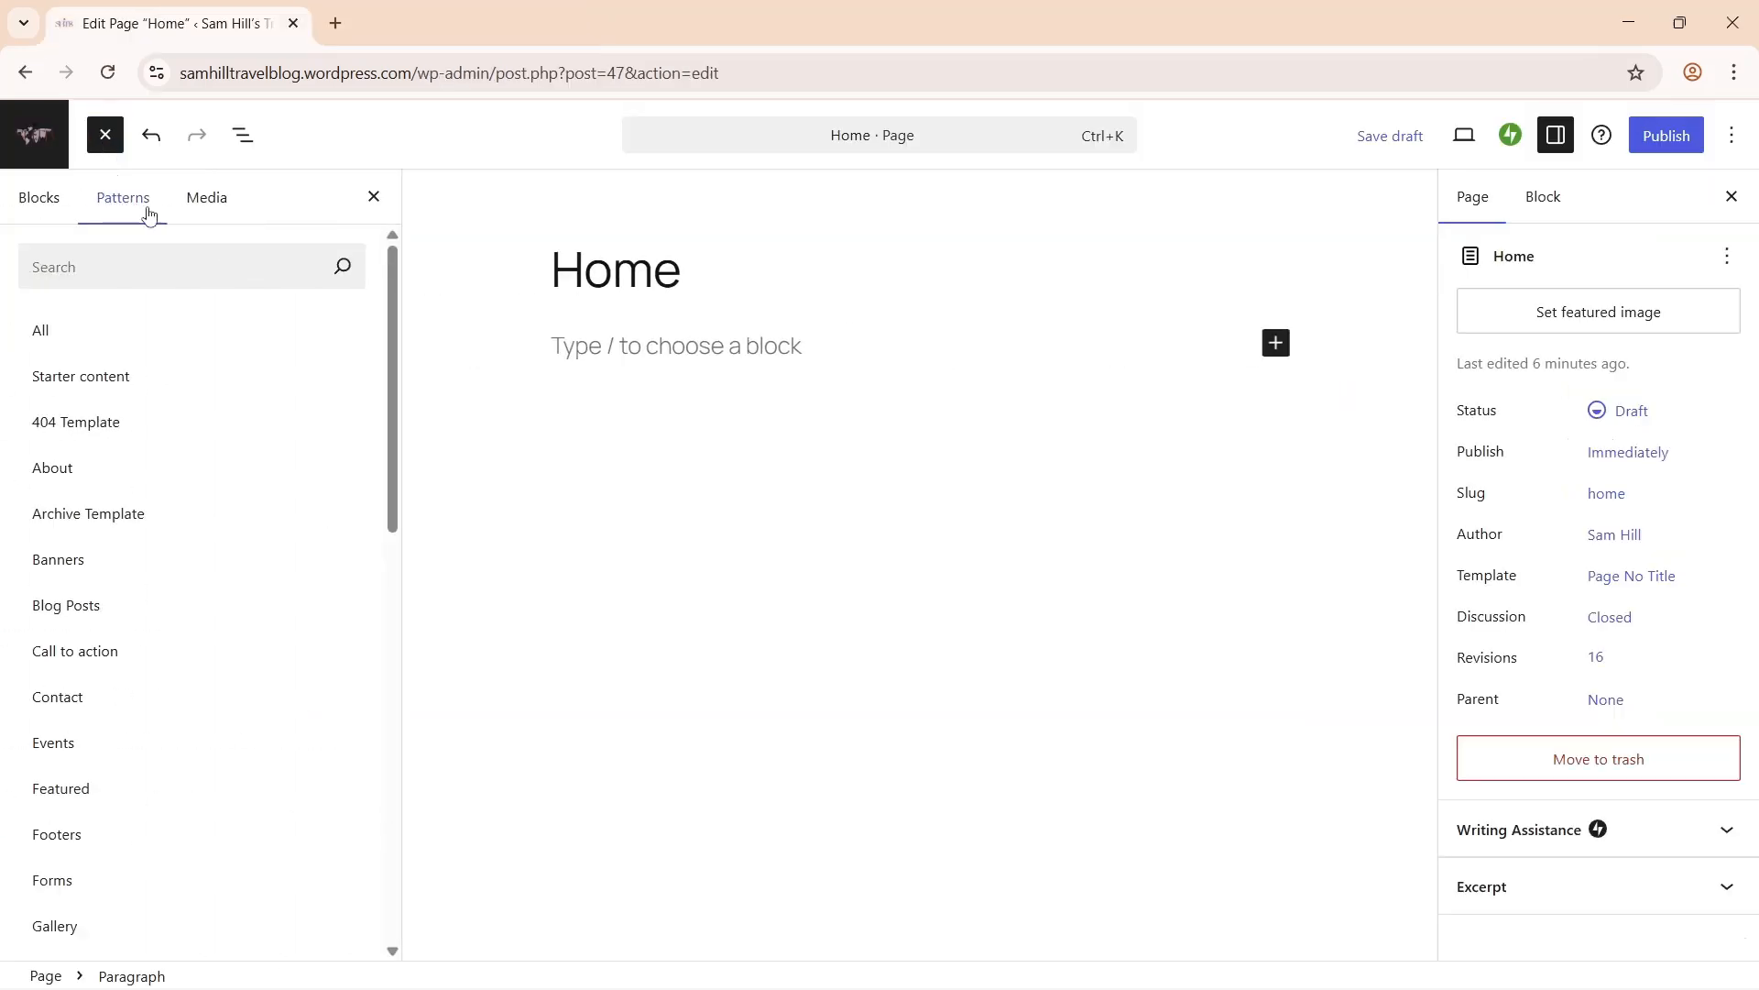
{"action": "left_click_drag", "start_coordinate": [395, 334], "coordinate": [390, 745]}
{"action": "left_click", "coordinate": [237, 923]}
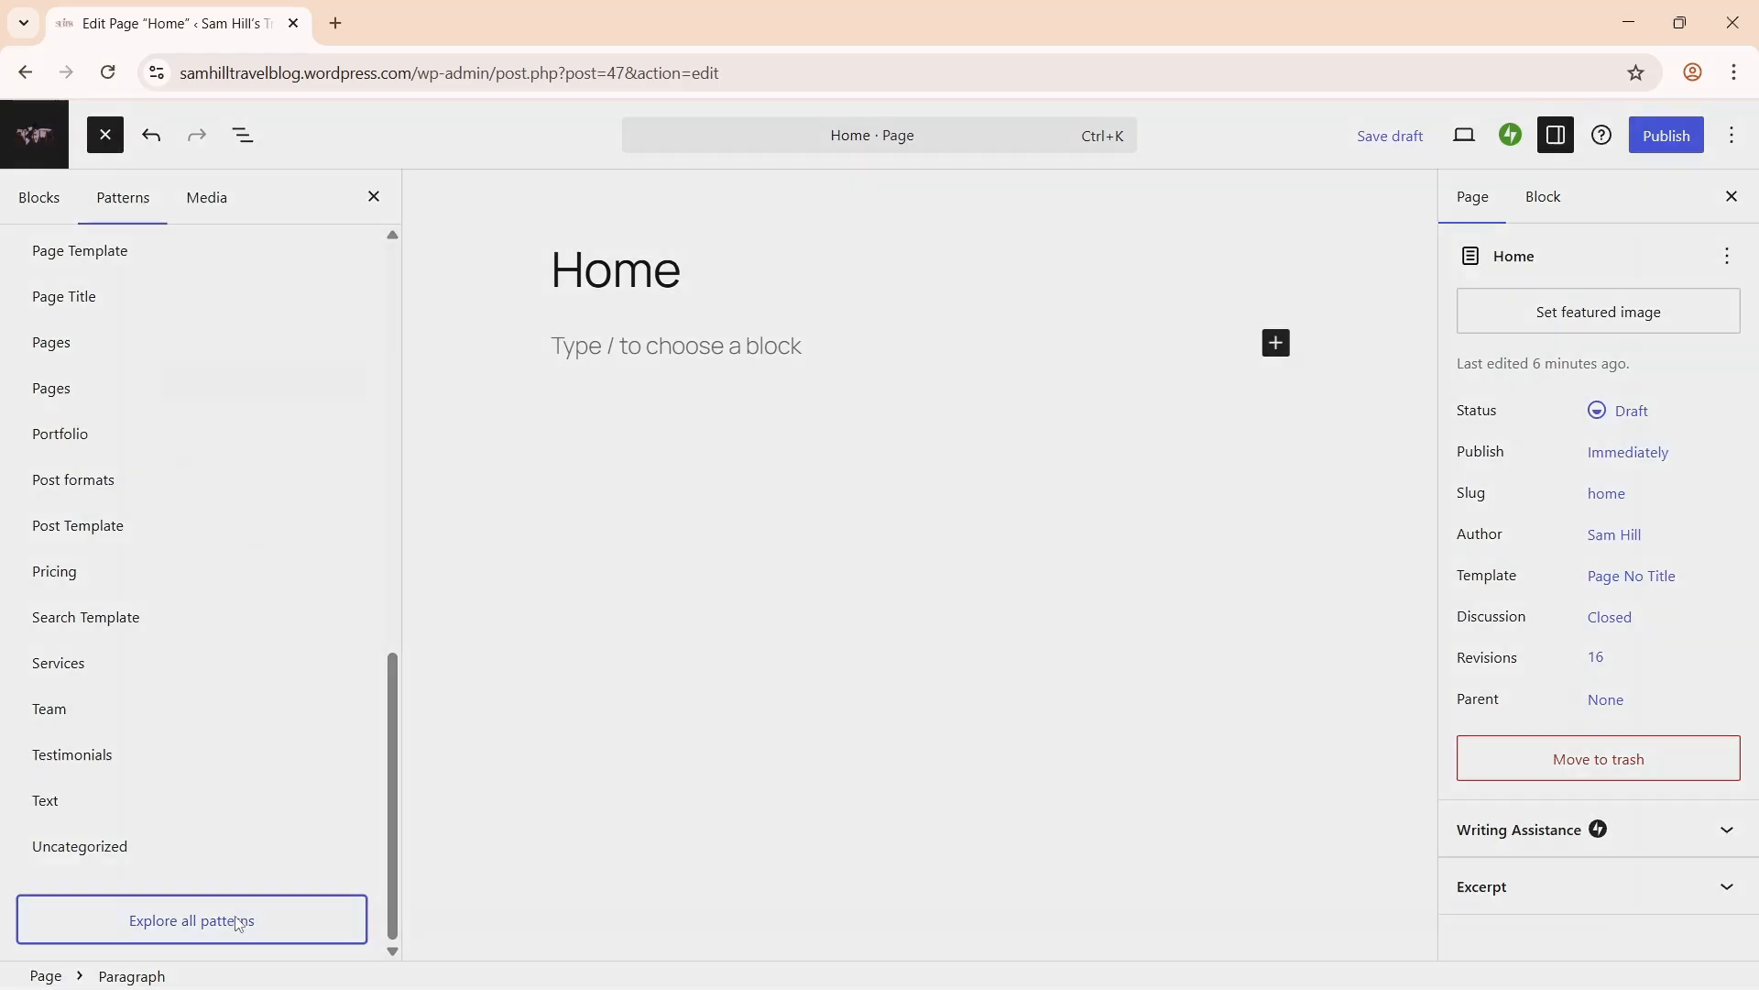
{"action": "left_click_drag", "start_coordinate": [365, 488], "coordinate": [365, 679]}
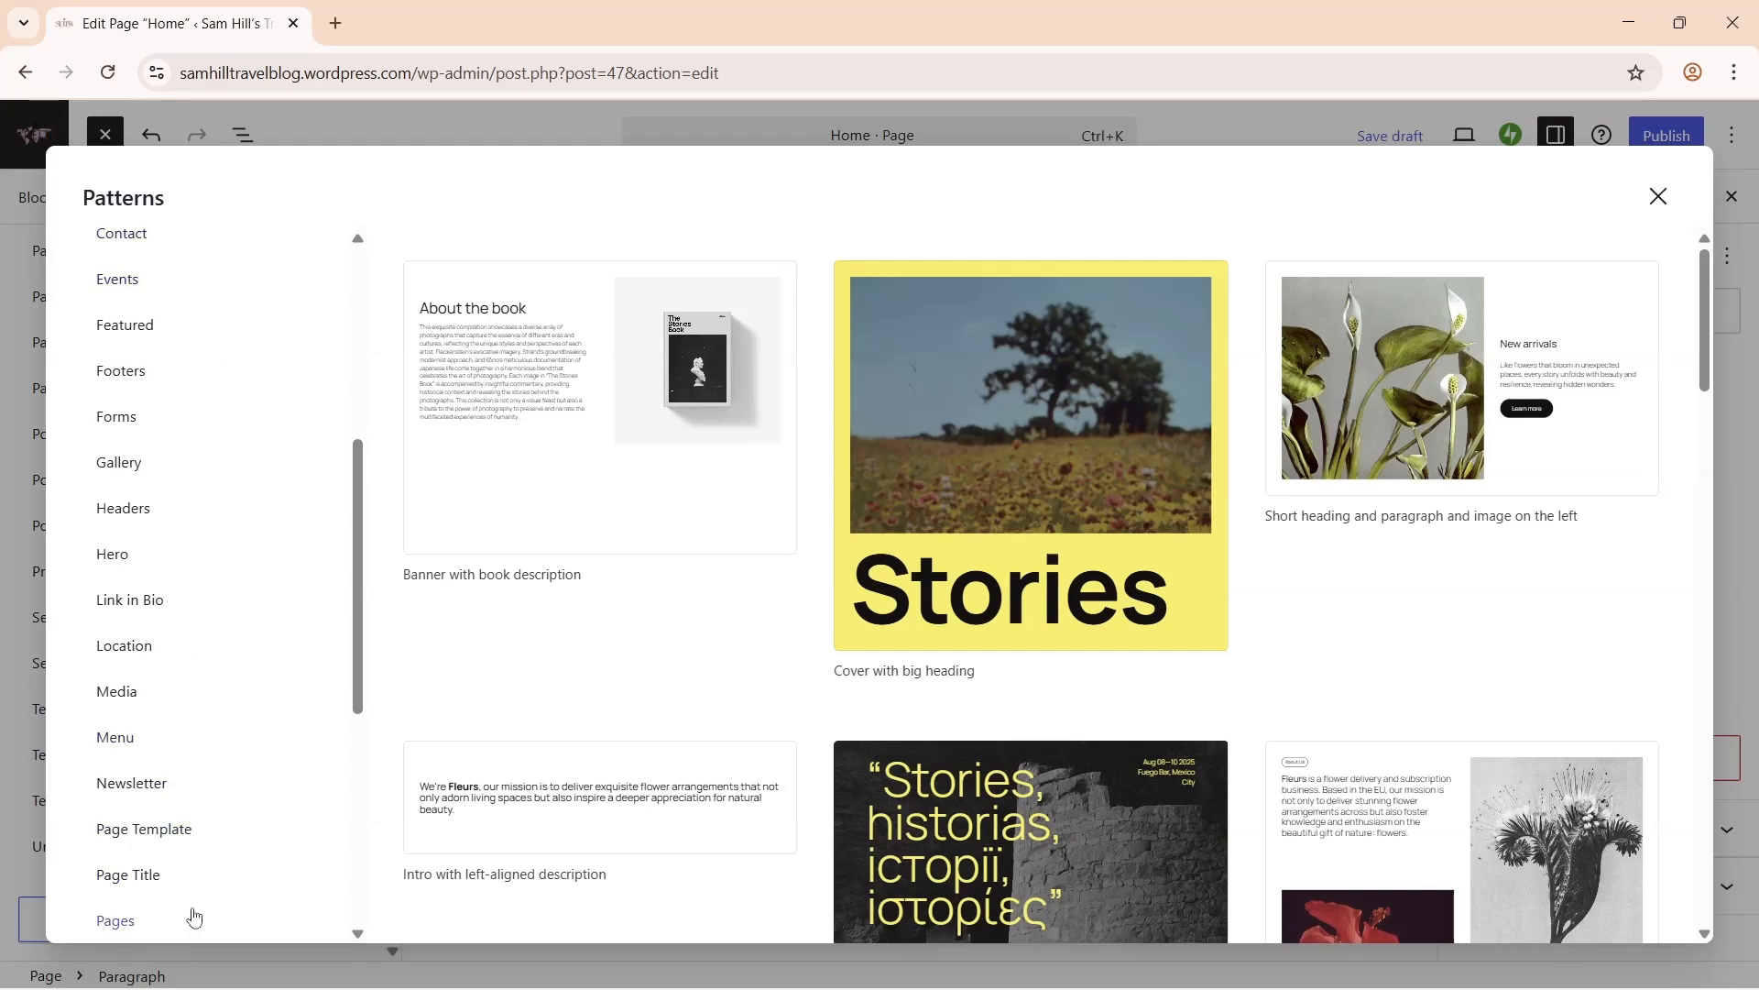
{"action": "left_click", "coordinate": [163, 333]}
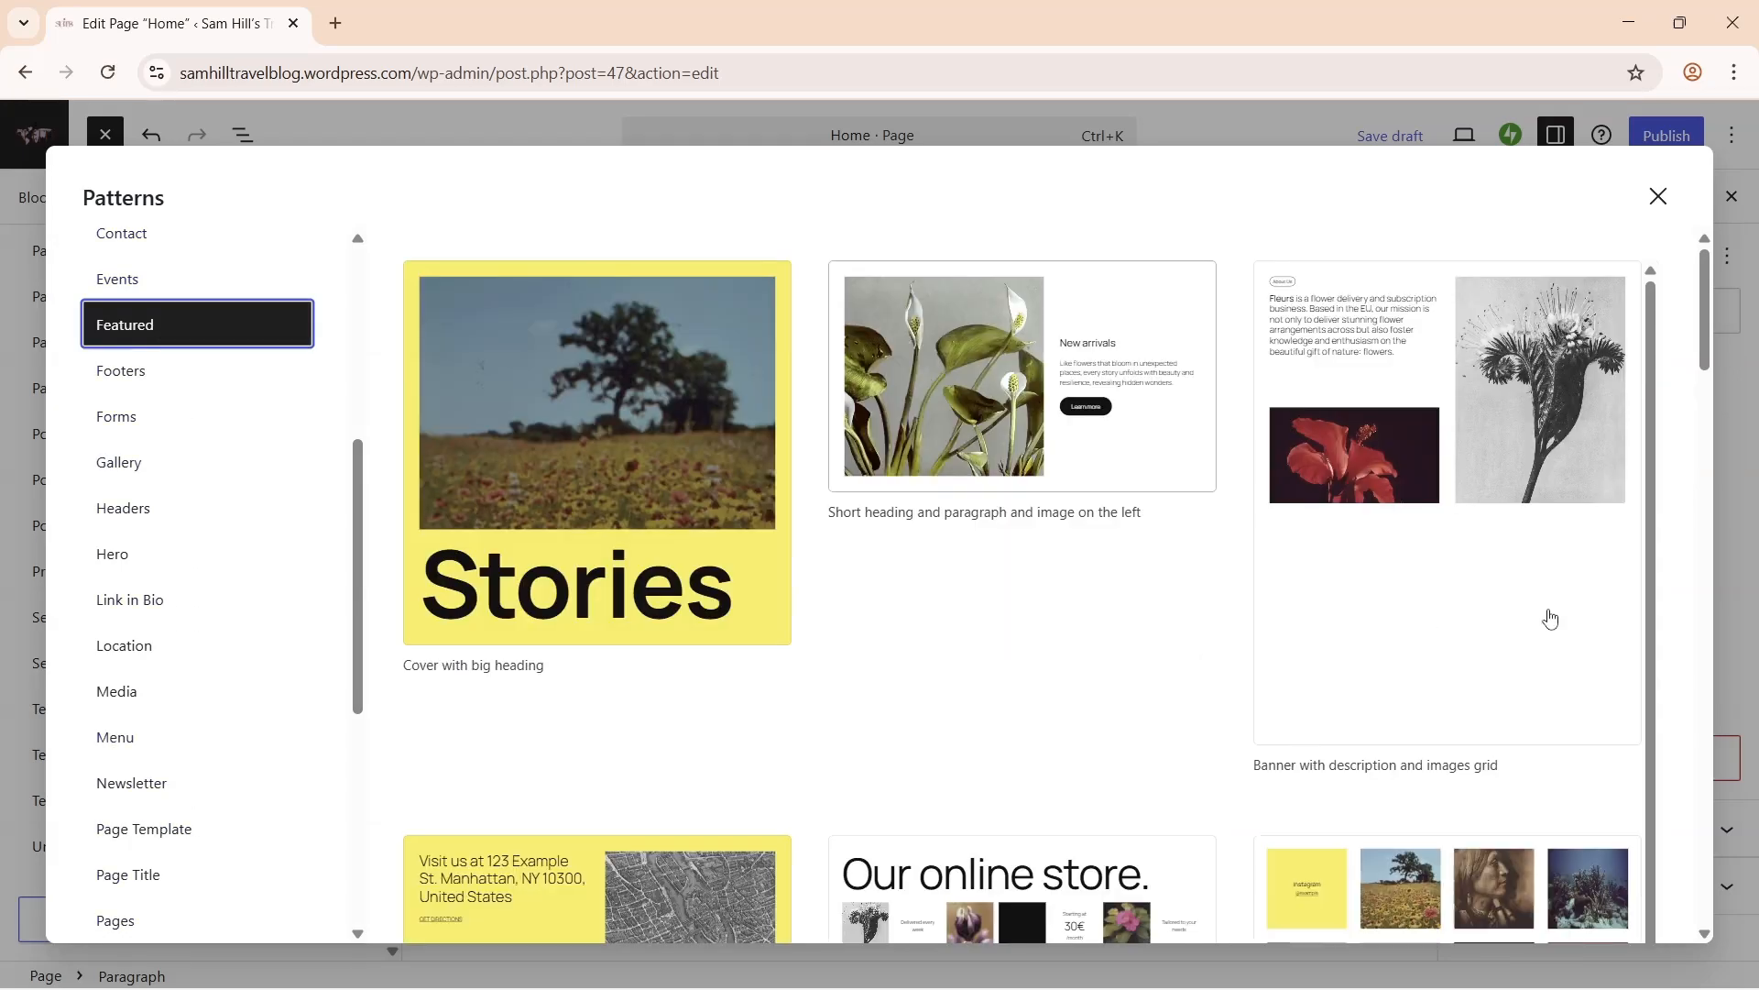
{"action": "left_click_drag", "start_coordinate": [1709, 332], "coordinate": [1712, 724]}
{"action": "left_click", "coordinate": [1537, 637]}
- Insert the Posts 6 pattern from the Blog Posts category
{"action": "left_click", "coordinate": [264, 905]}
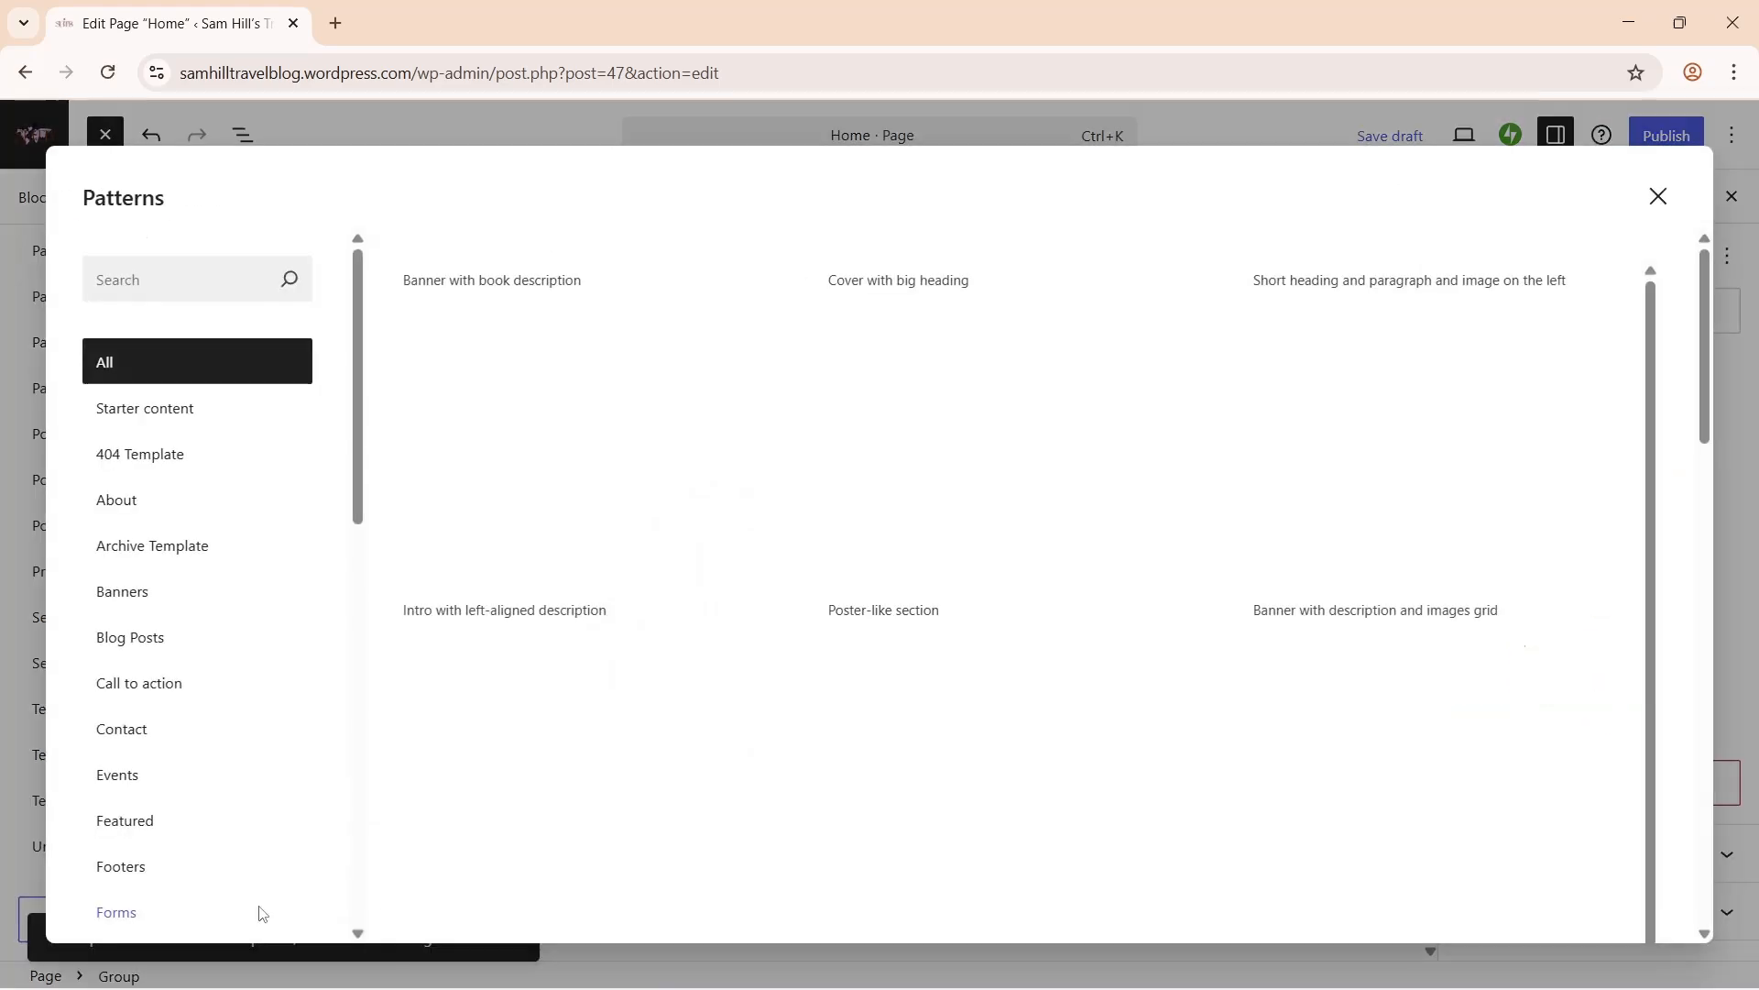
{"action": "left_click", "coordinate": [209, 628]}
{"action": "scroll", "coordinate": [1326, 490], "scroll_direction": "down", "scroll_amount": 10}
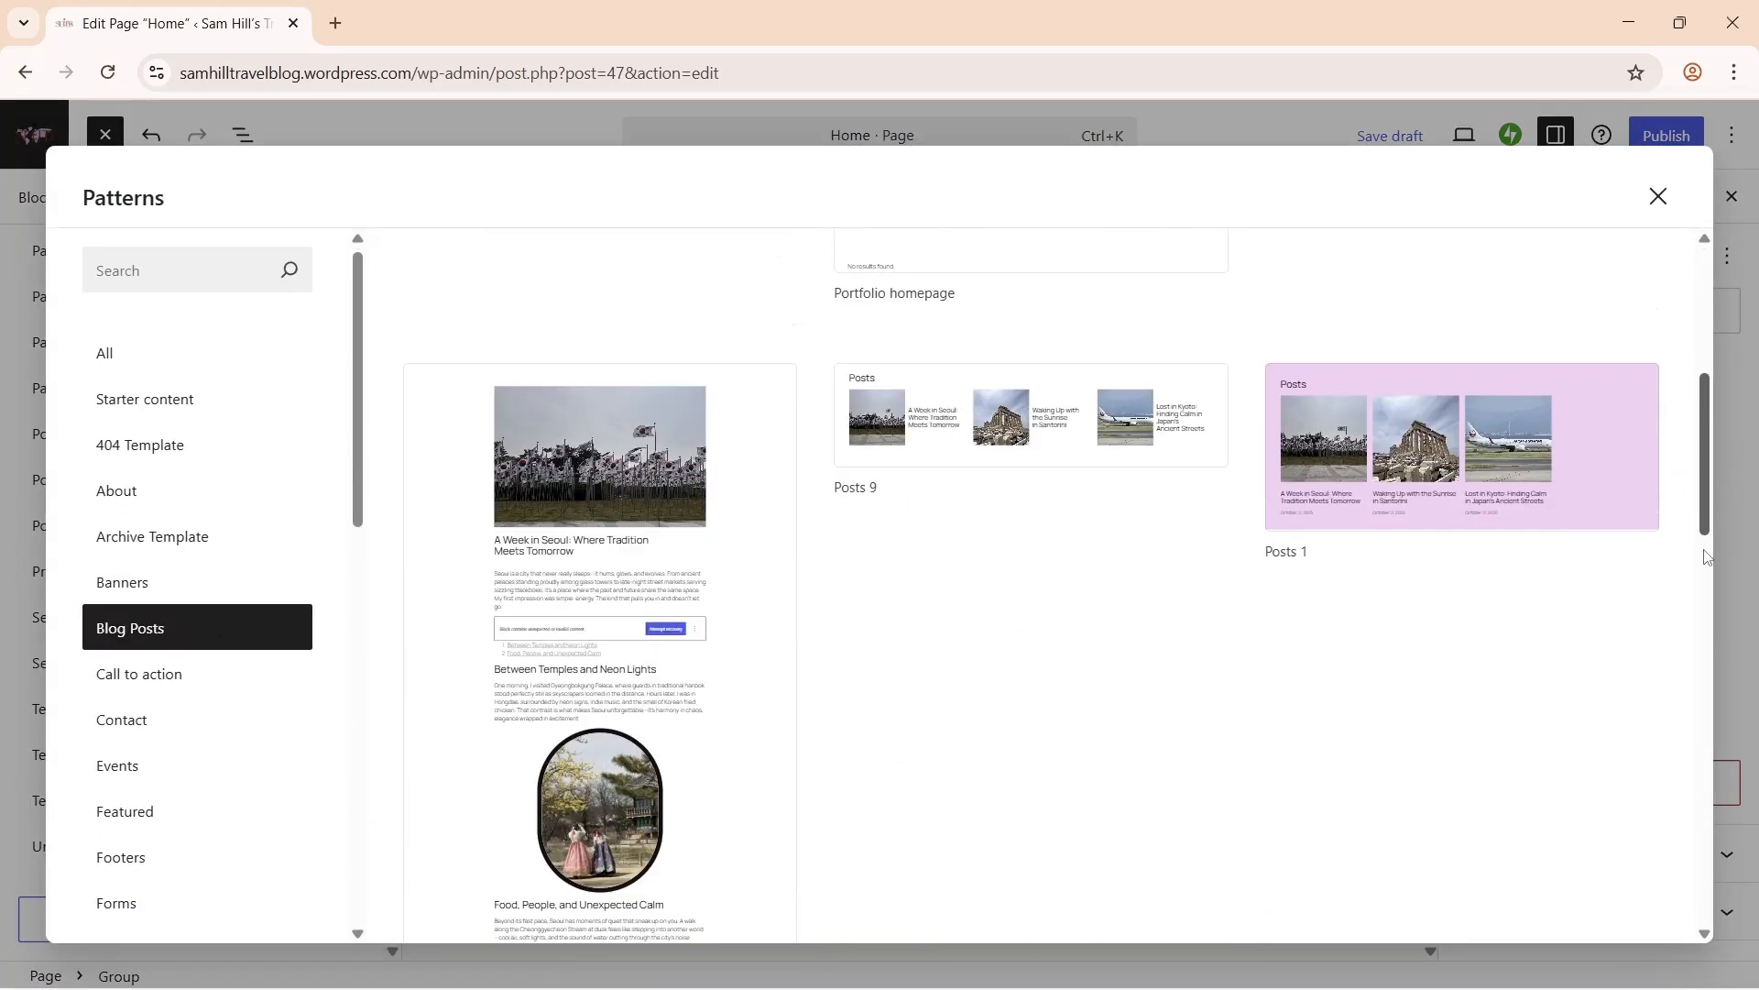
{"action": "left_click", "coordinate": [1492, 645]}
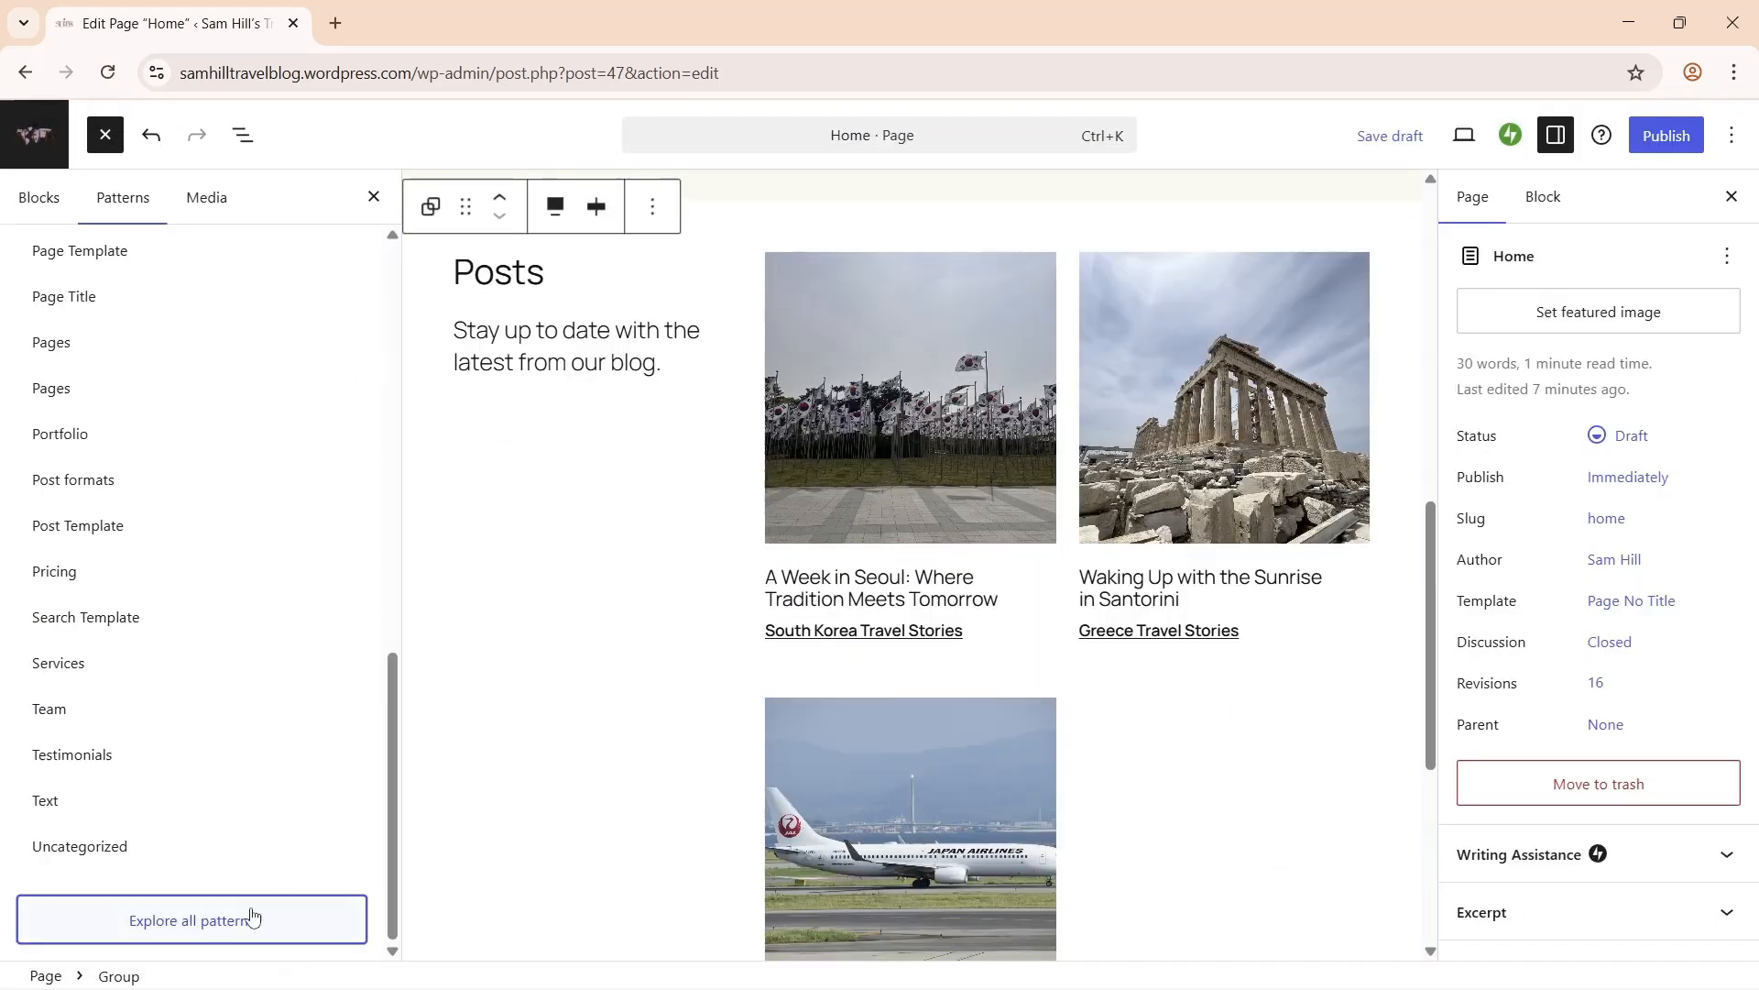
- Insert the centered sign-up pattern from the Newsletter category
{"action": "left_click", "coordinate": [247, 911]}
{"action": "left_click_drag", "start_coordinate": [362, 522], "coordinate": [385, 910]}
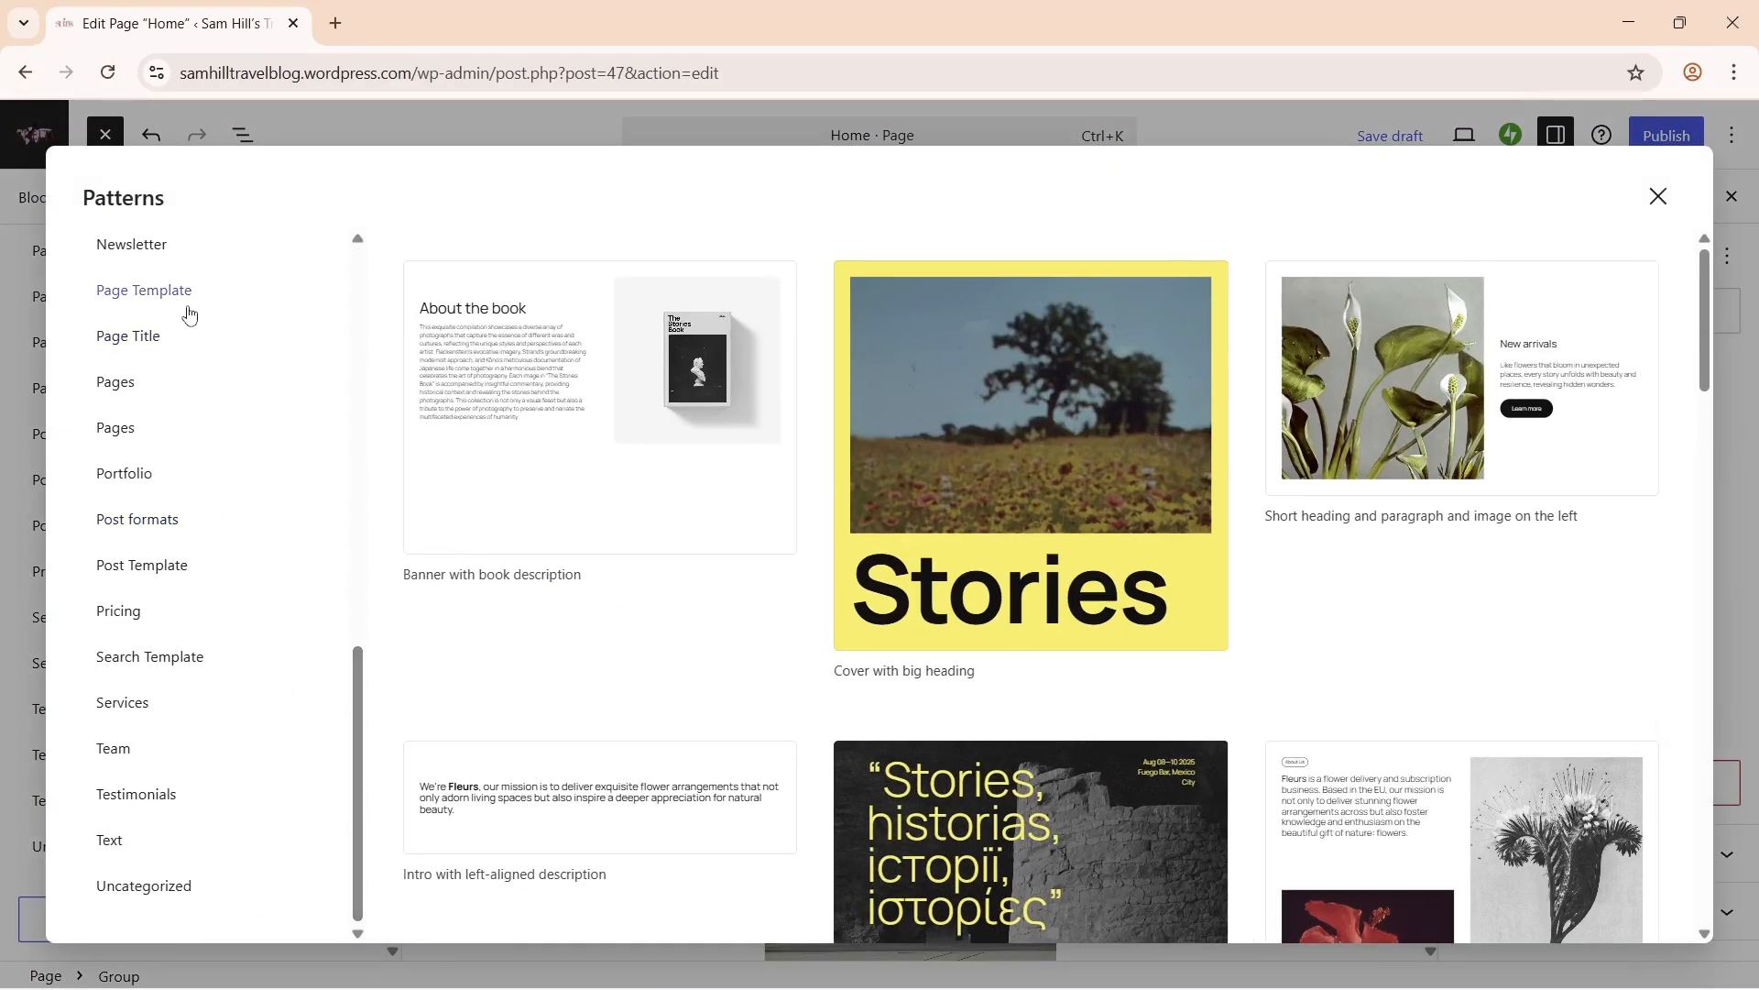
{"action": "left_click", "coordinate": [132, 244]}
{"action": "left_click", "coordinate": [590, 338]}
- Restore the Sam Hill heading and intro text, then publish the Home page
{"action": "key", "text": "ctrl+z"}
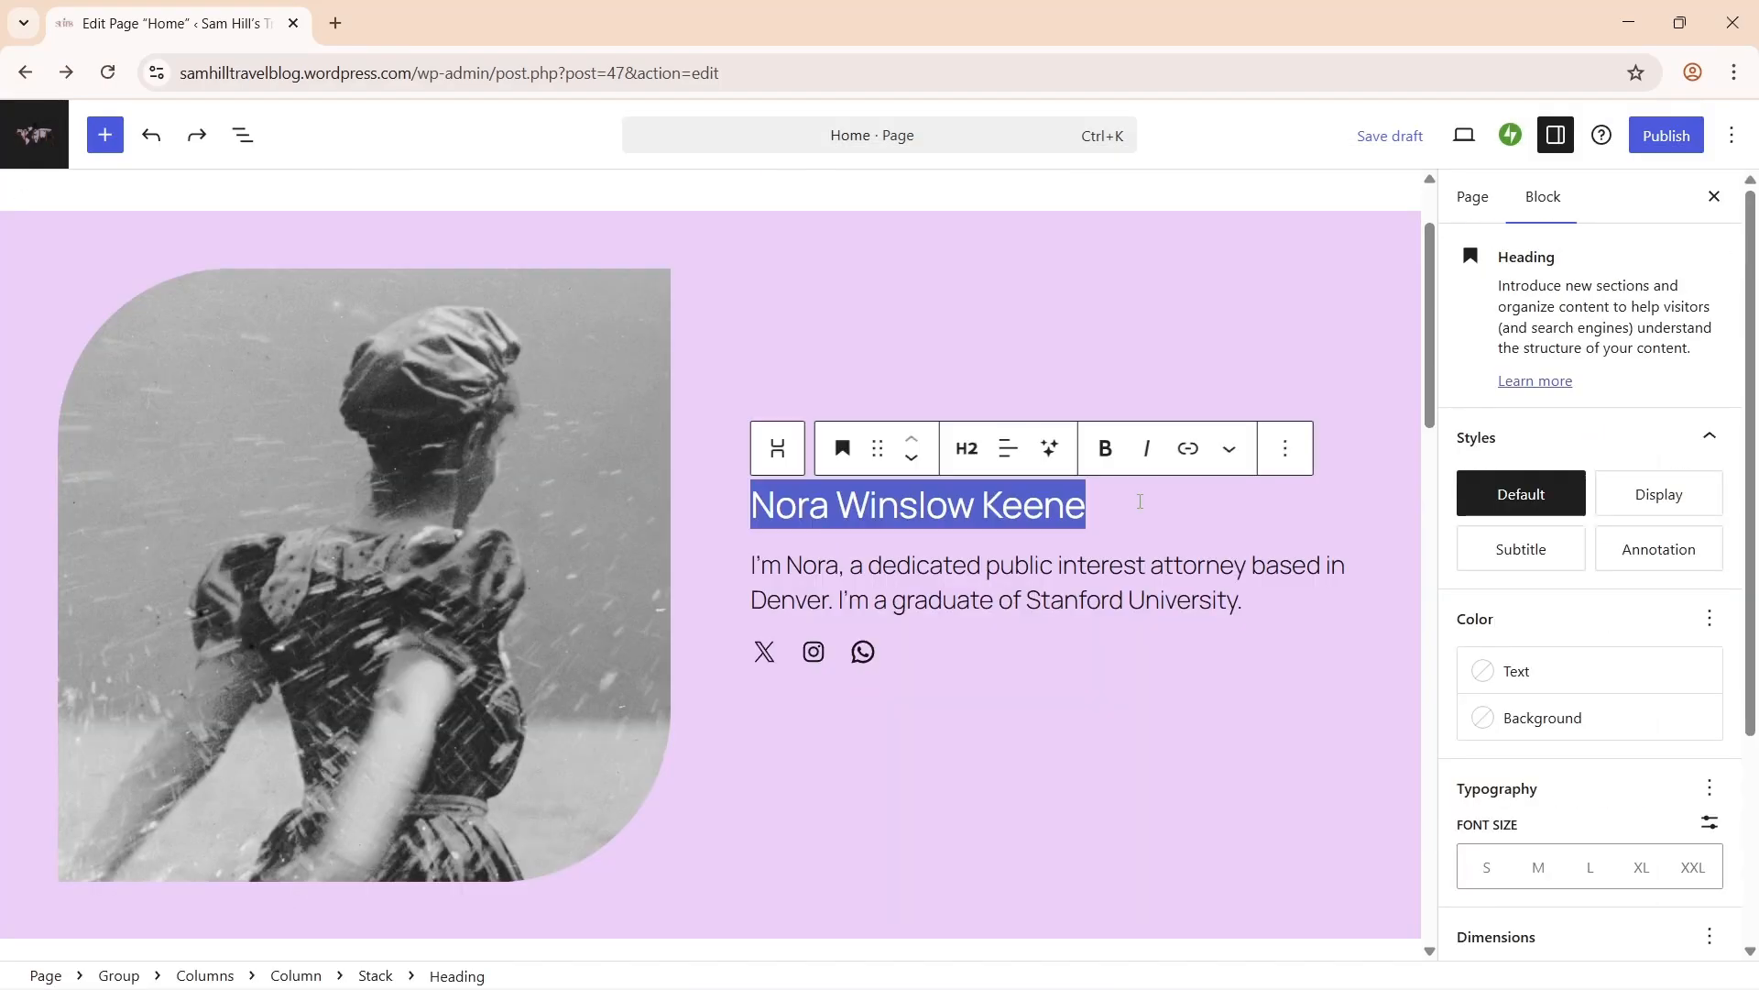
{"action": "key", "text": "ctrl+shift+z"}
{"action": "key", "text": "ctrl+shift+z"}
{"action": "key", "text": "ctrl+shift+z"}
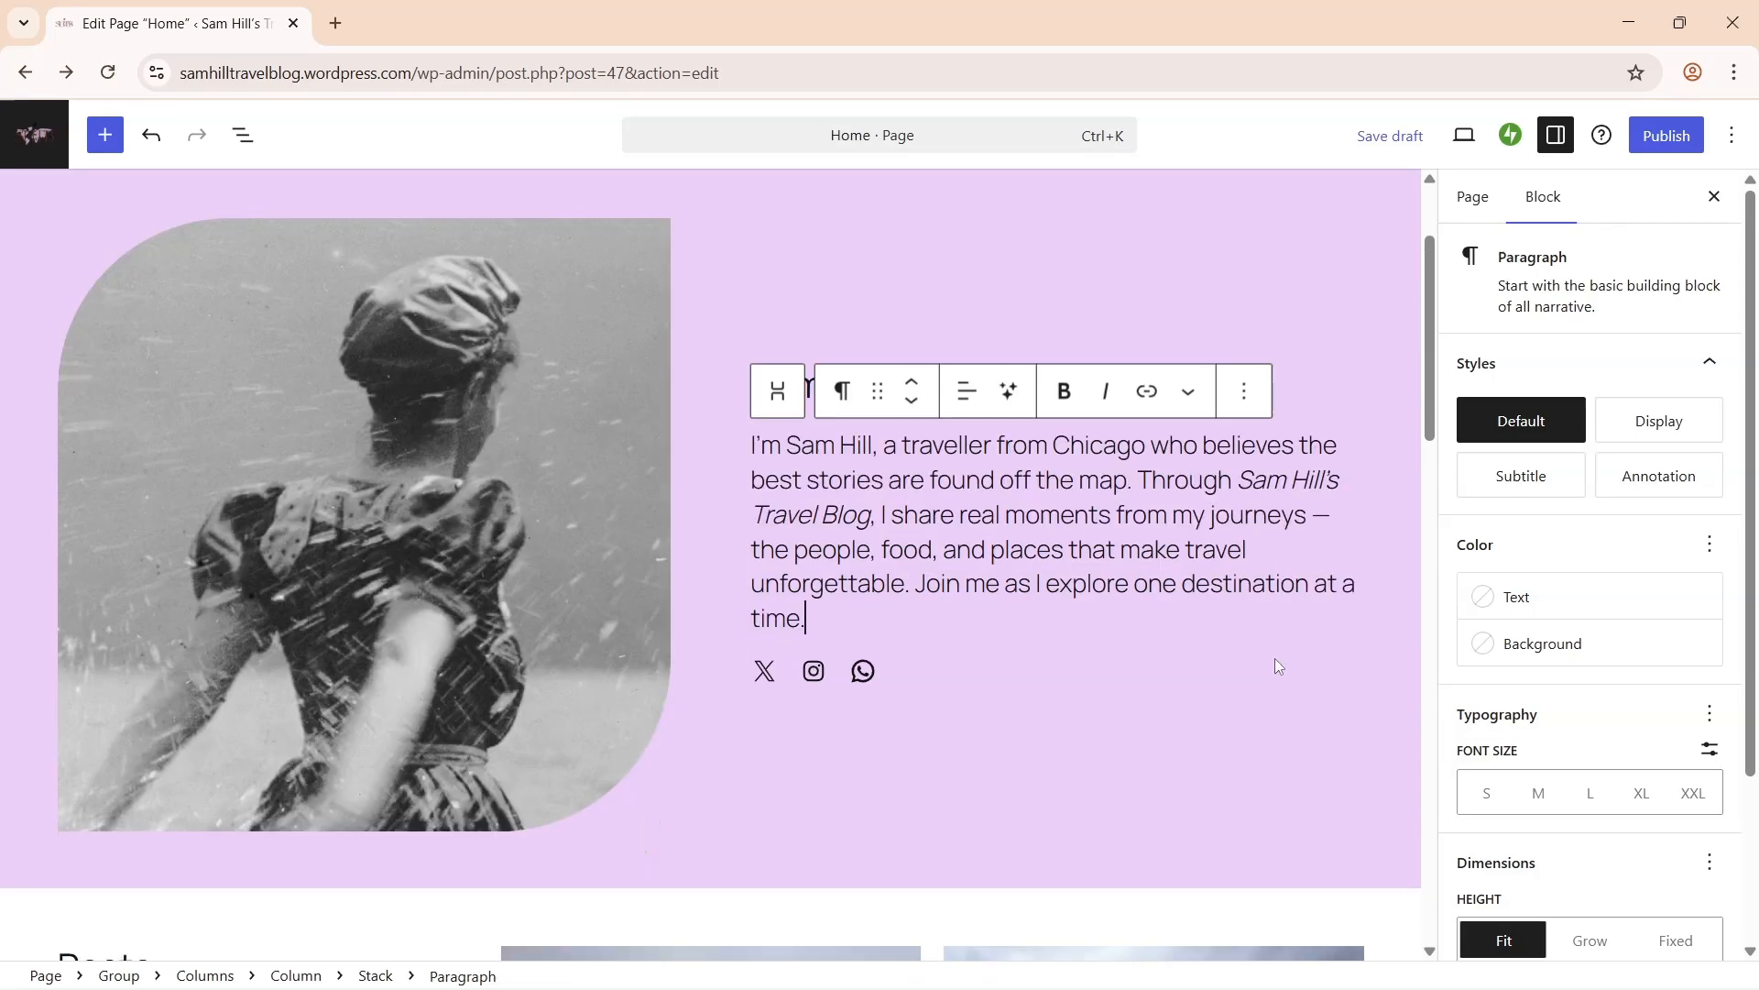
{"action": "left_click", "coordinate": [1666, 134]}
{"action": "left_click", "coordinate": [1666, 135]}
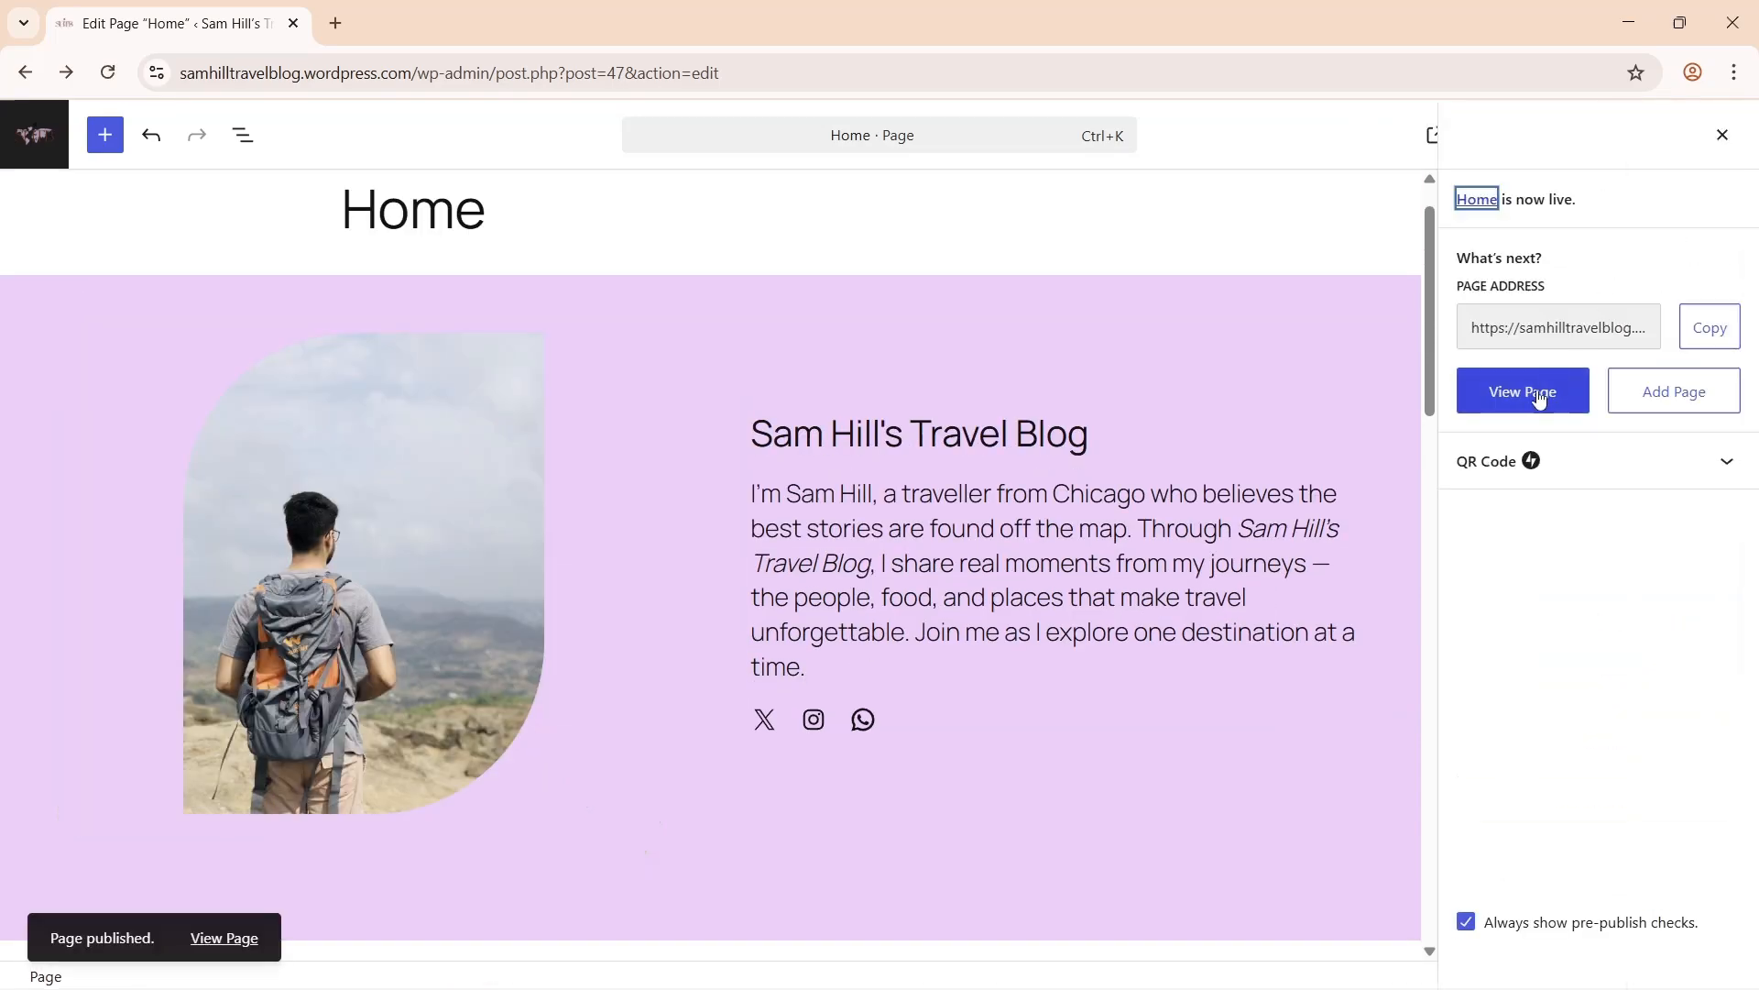
- View the published Home page live and scroll through it
{"action": "left_click", "coordinate": [1523, 391]}
{"action": "scroll", "coordinate": [947, 345], "scroll_direction": "down", "scroll_amount": 10}
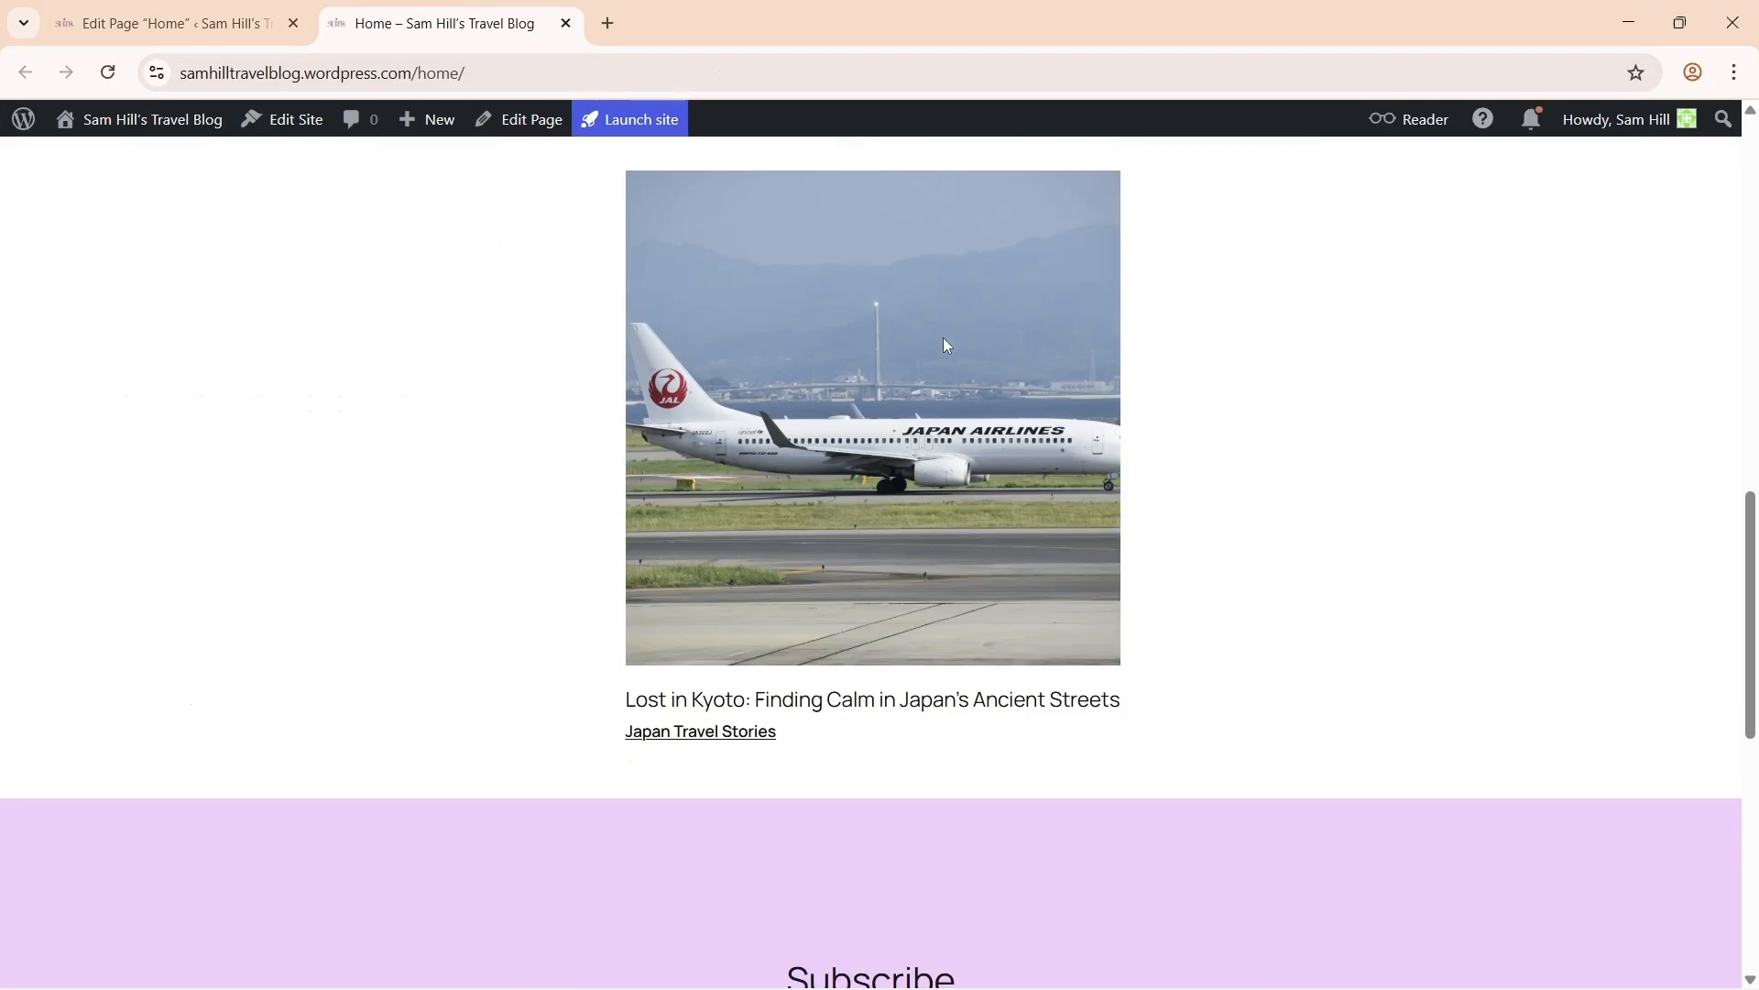
{"action": "scroll", "coordinate": [946, 345], "scroll_direction": "down", "scroll_amount": 8}
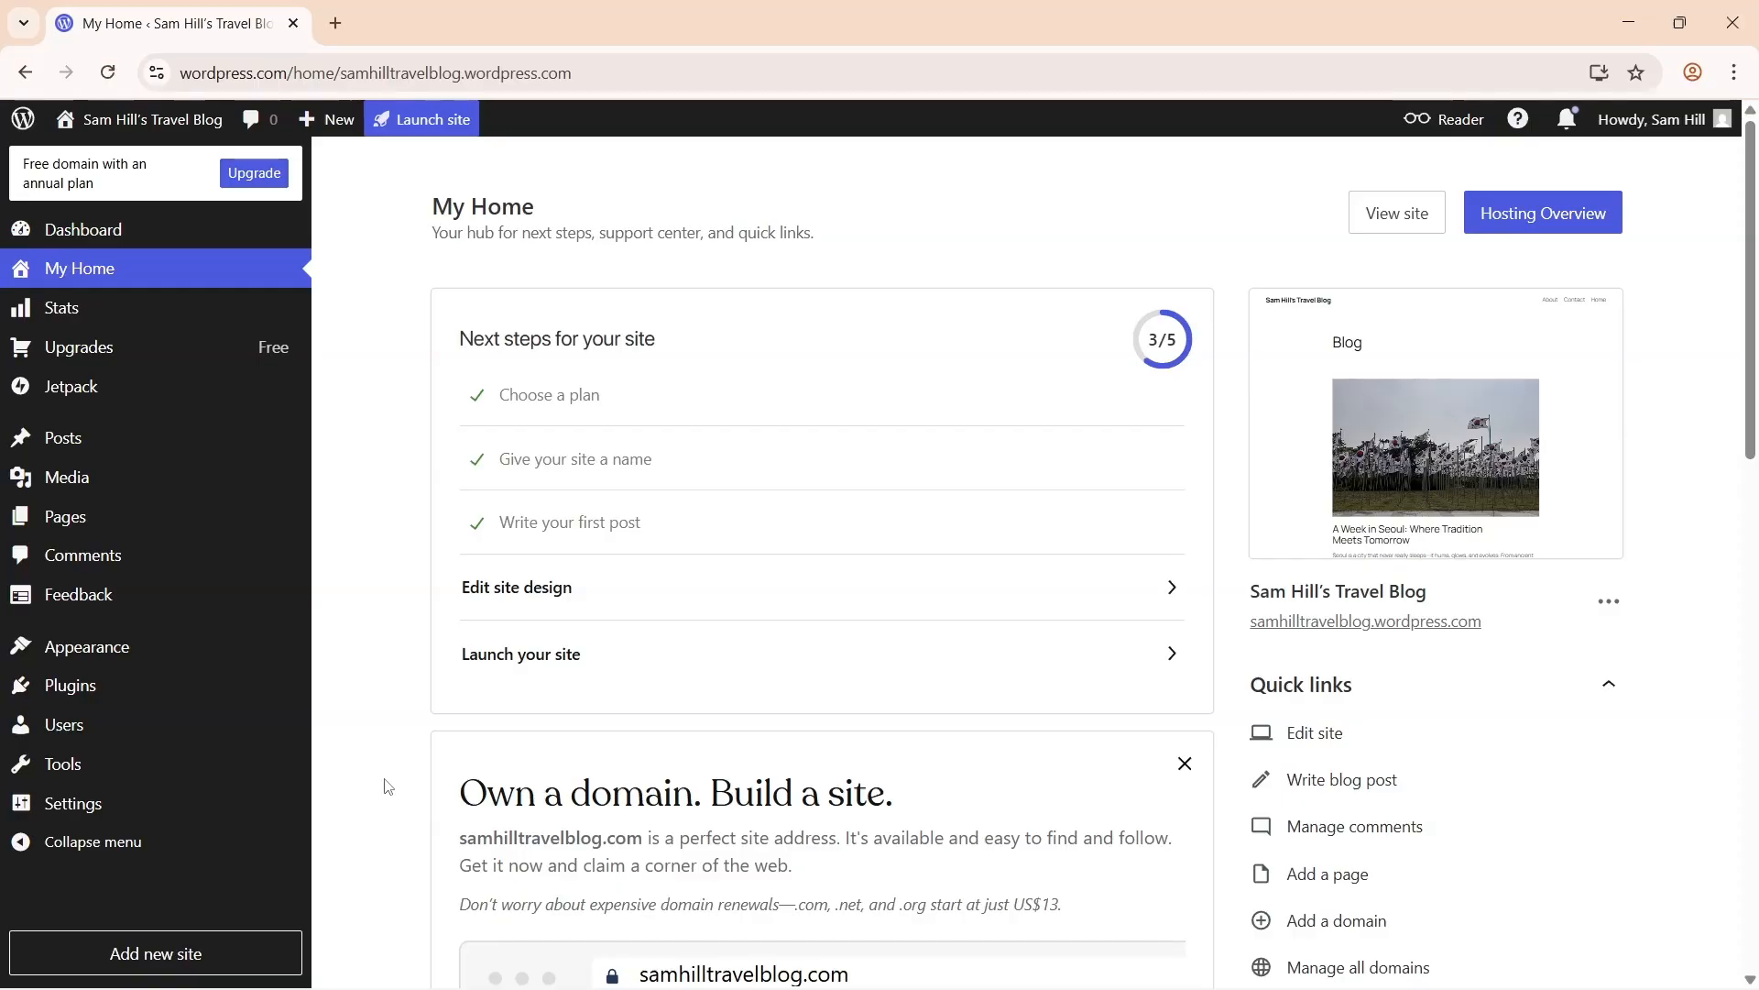
- In Reading settings, make the homepage a static page set to Home
{"action": "mouse_move", "coordinate": [263, 810]}
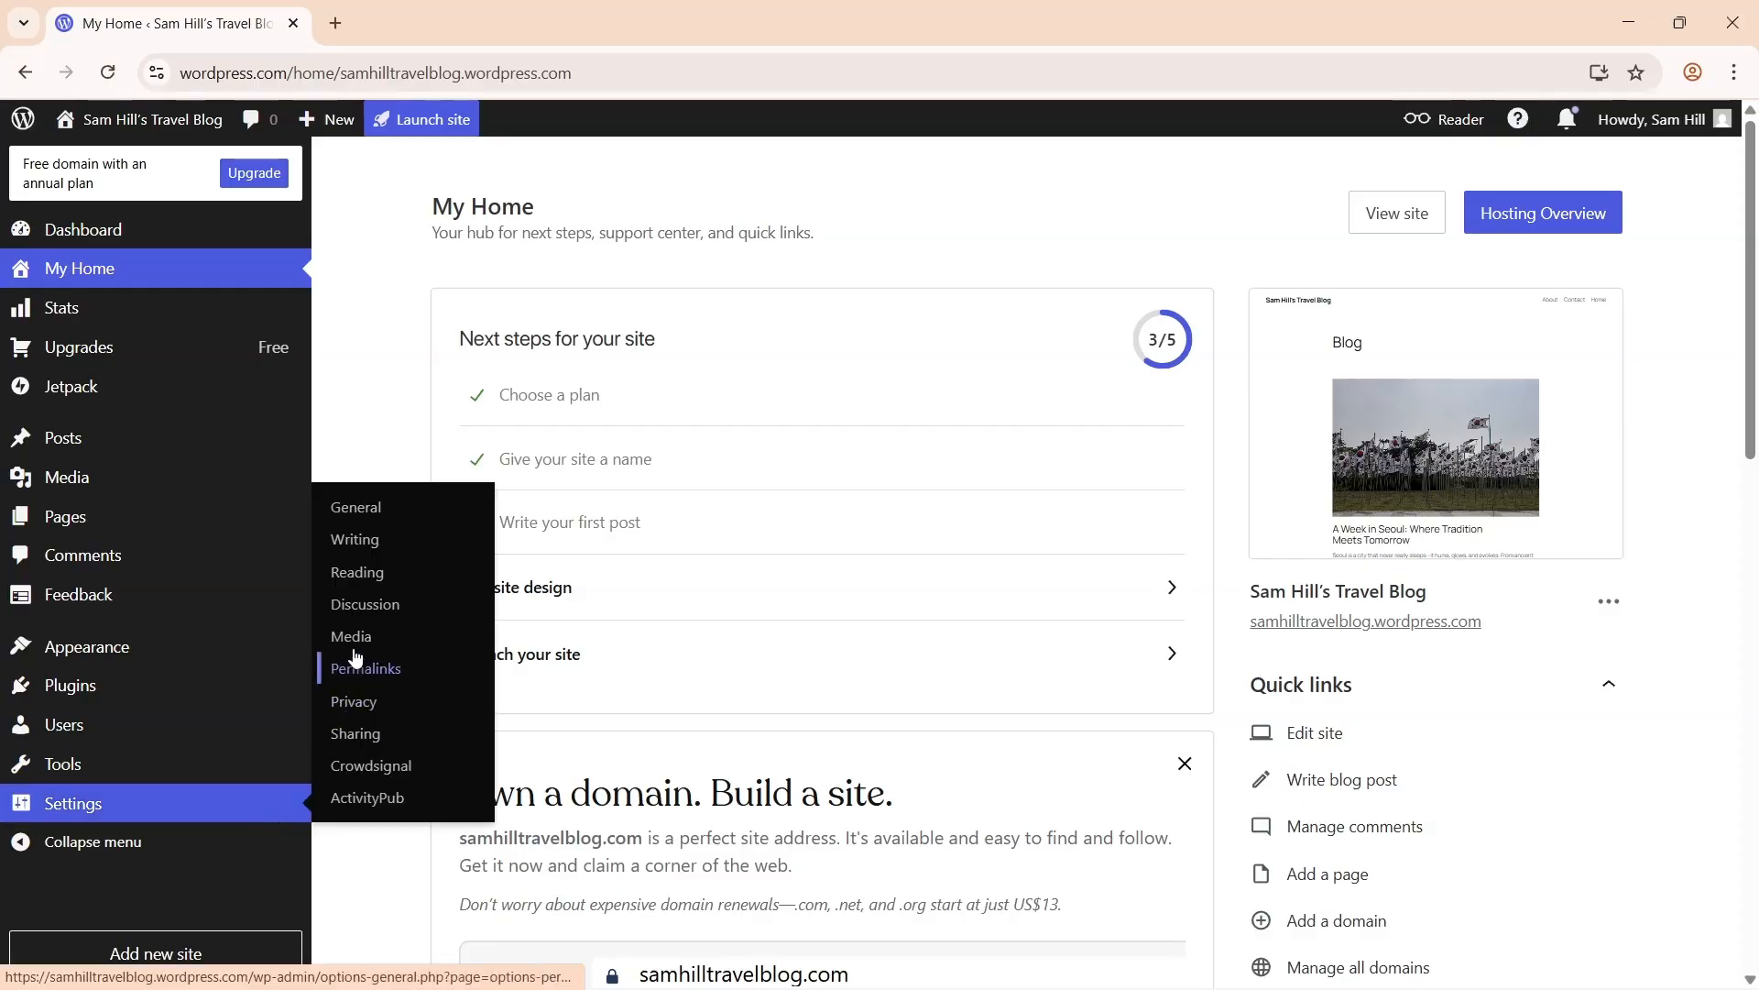
{"action": "left_click", "coordinate": [353, 575]}
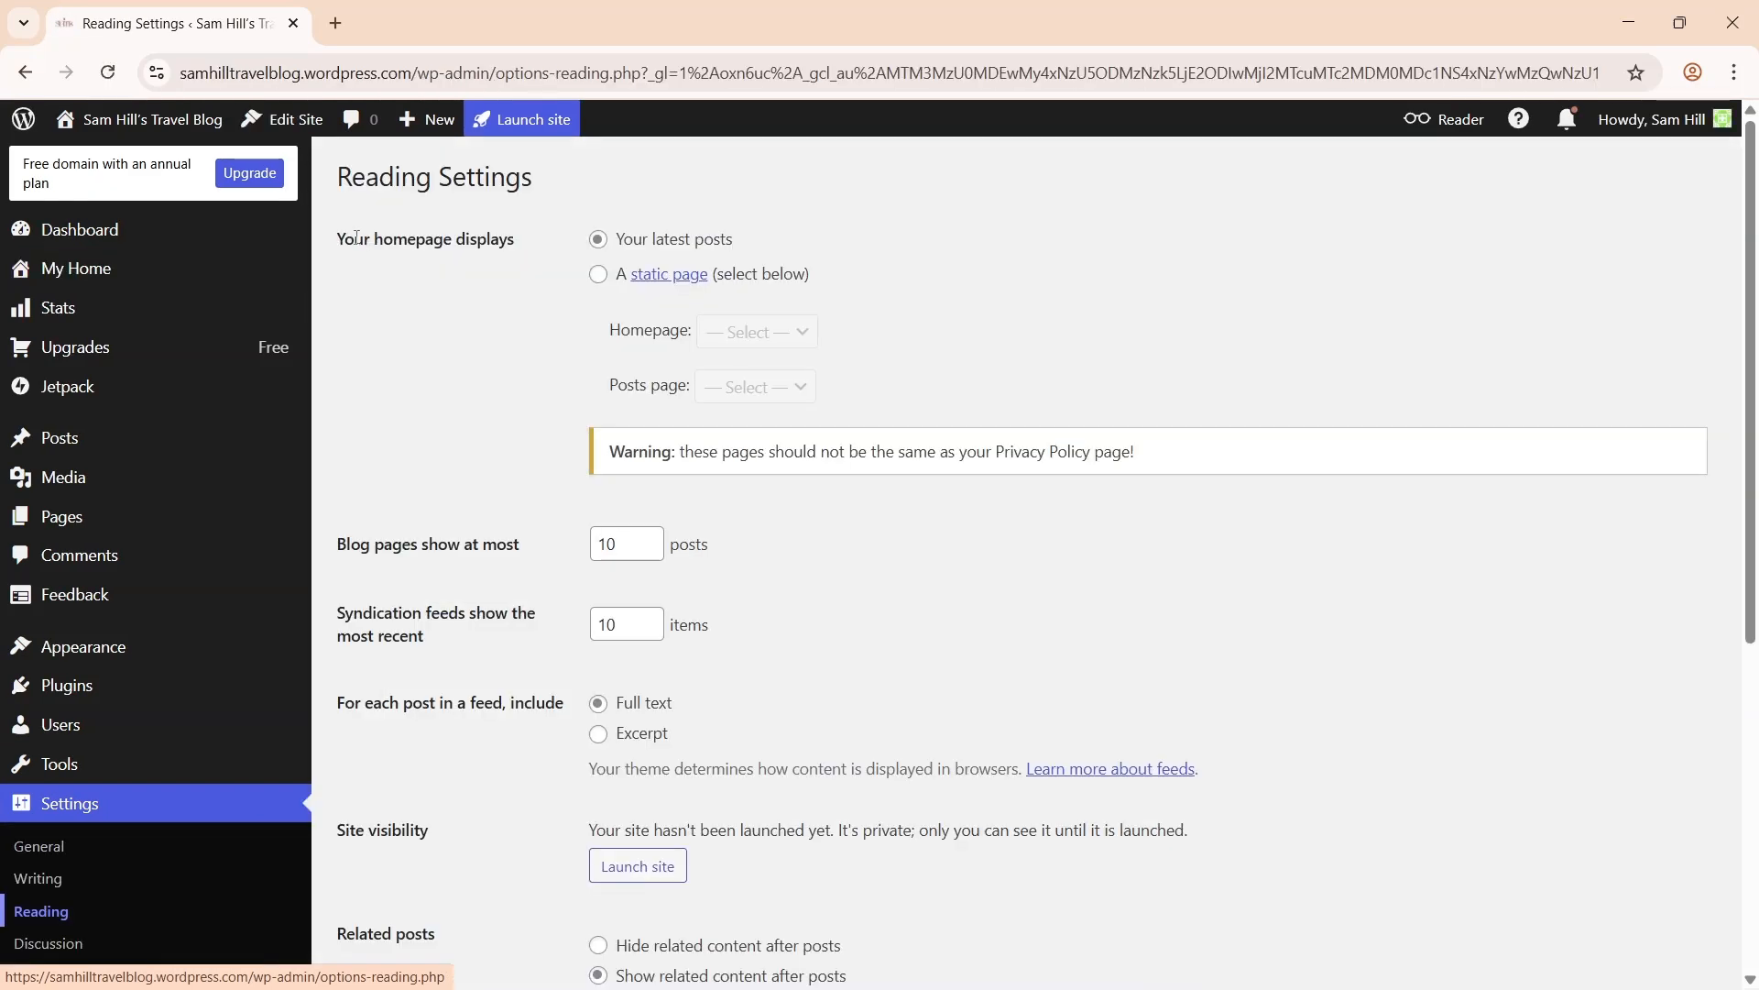
{"action": "left_click_drag", "start_coordinate": [339, 238], "coordinate": [428, 232]}
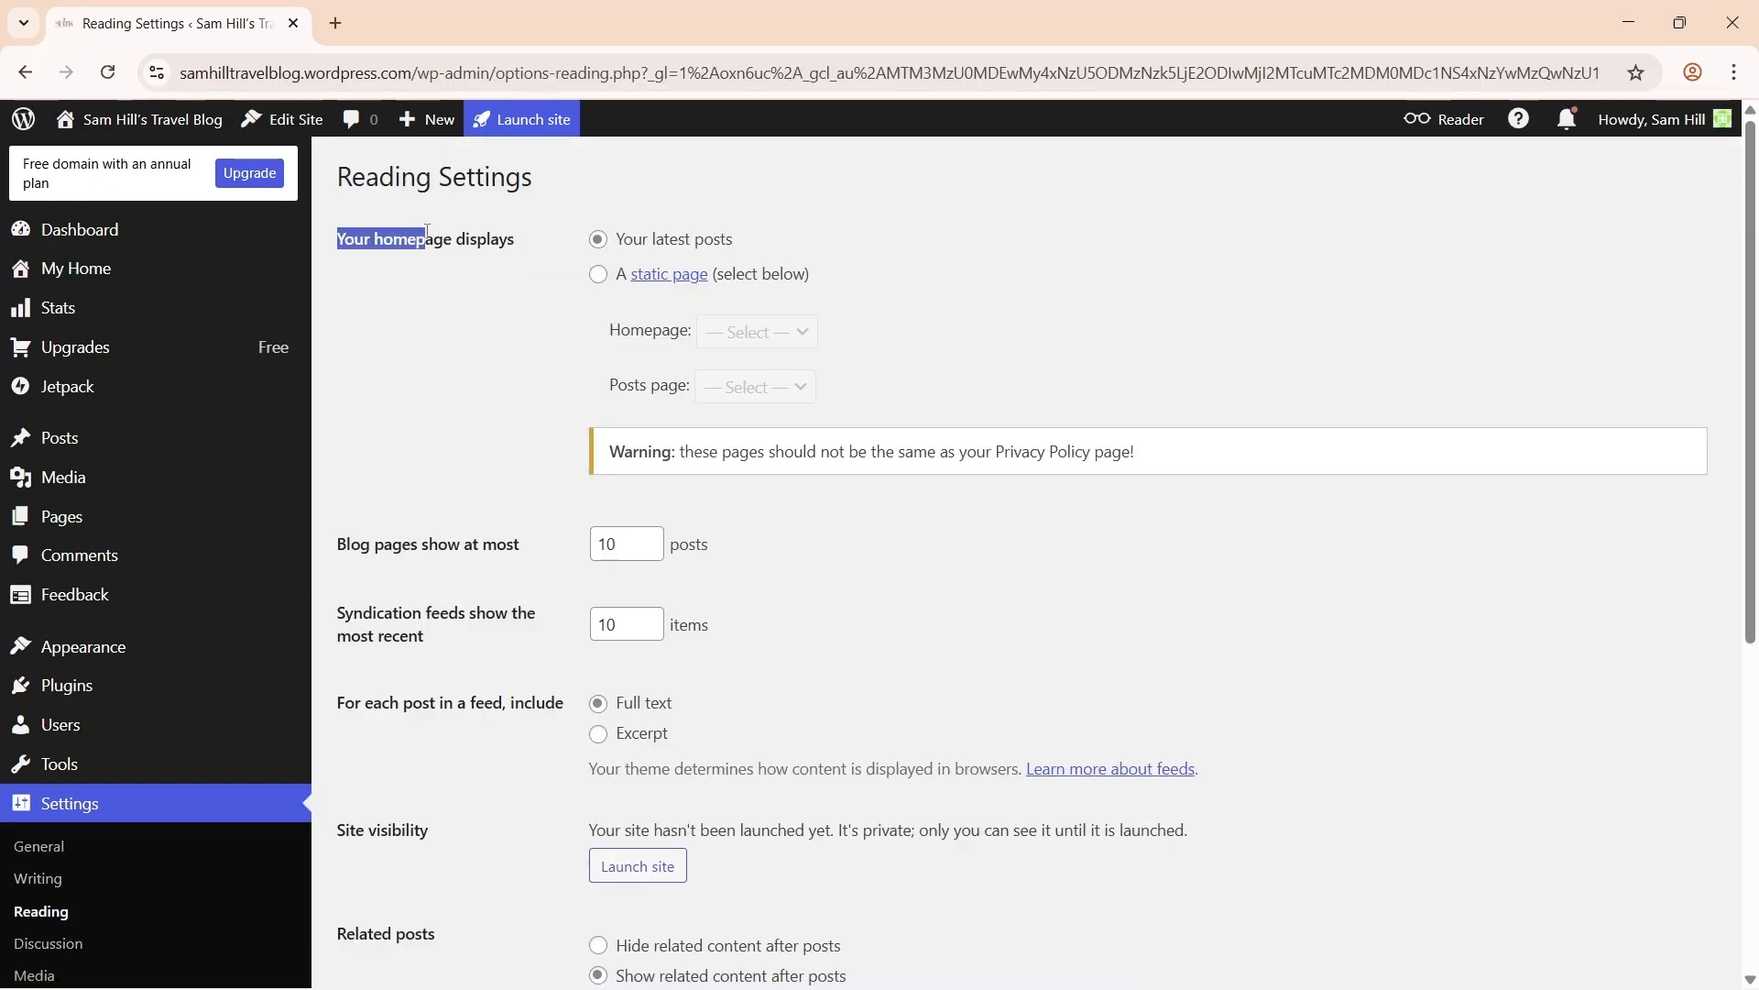
{"action": "left_click", "coordinate": [519, 233]}
{"action": "left_click", "coordinate": [600, 276]}
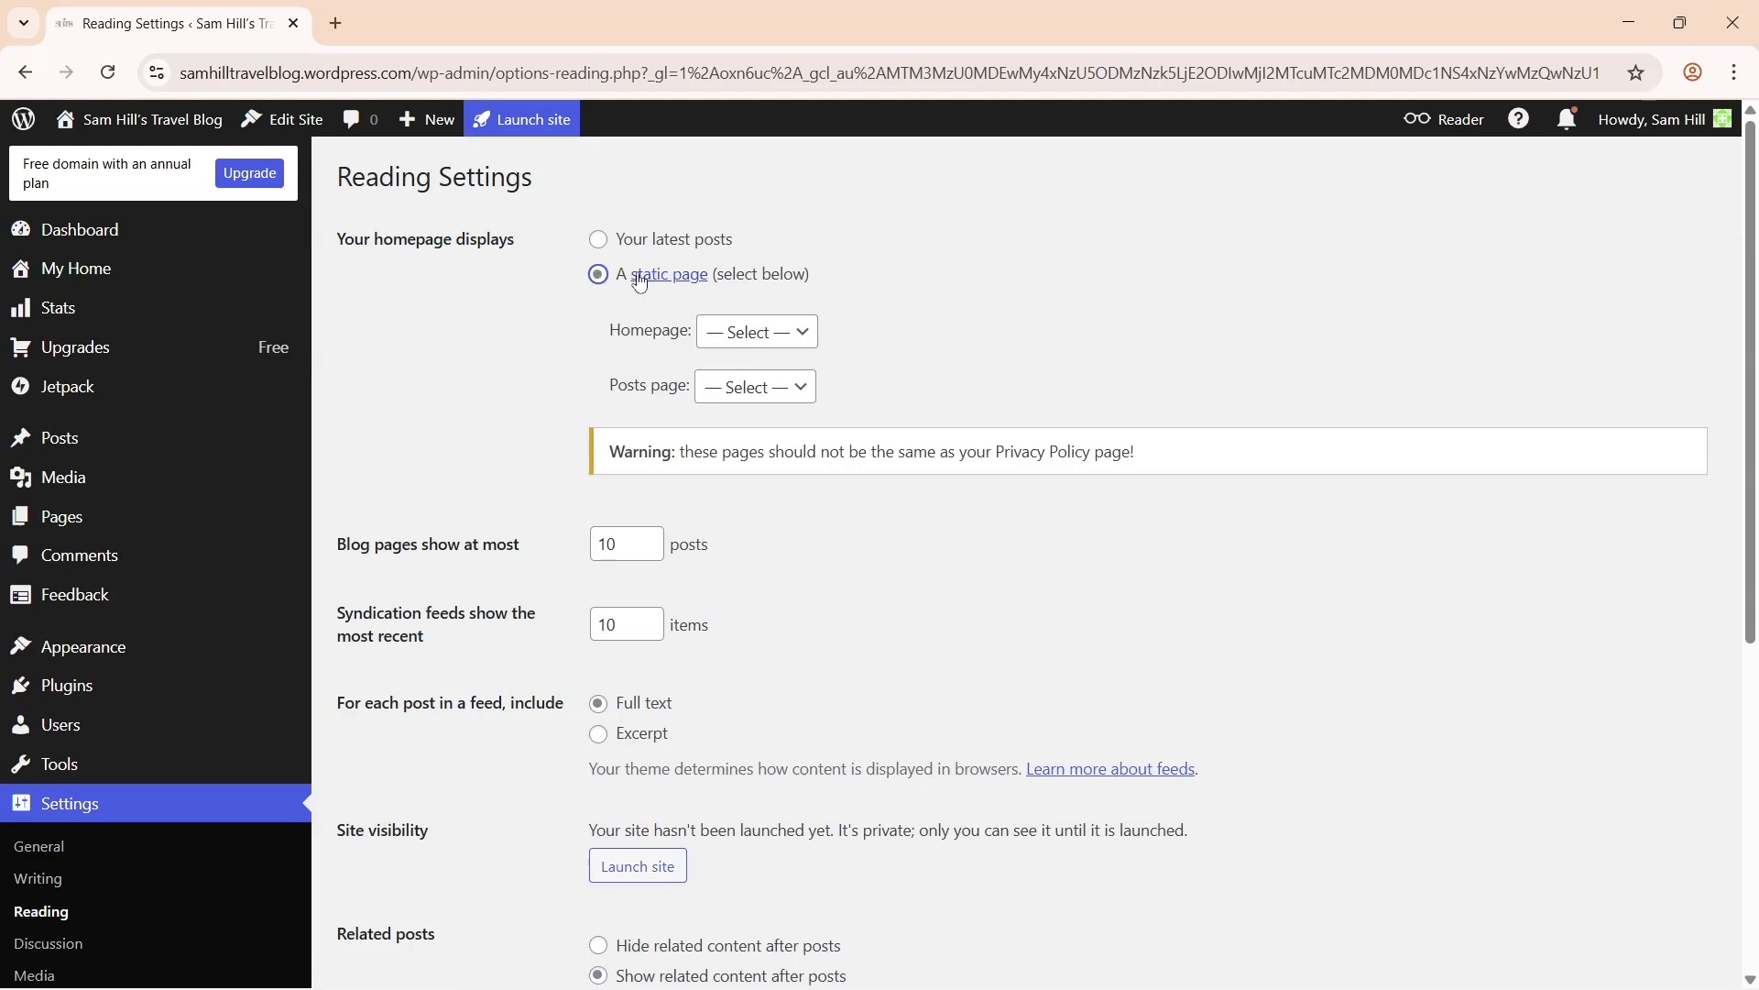
{"action": "left_click", "coordinate": [741, 336]}
{"action": "left_click", "coordinate": [767, 456]}
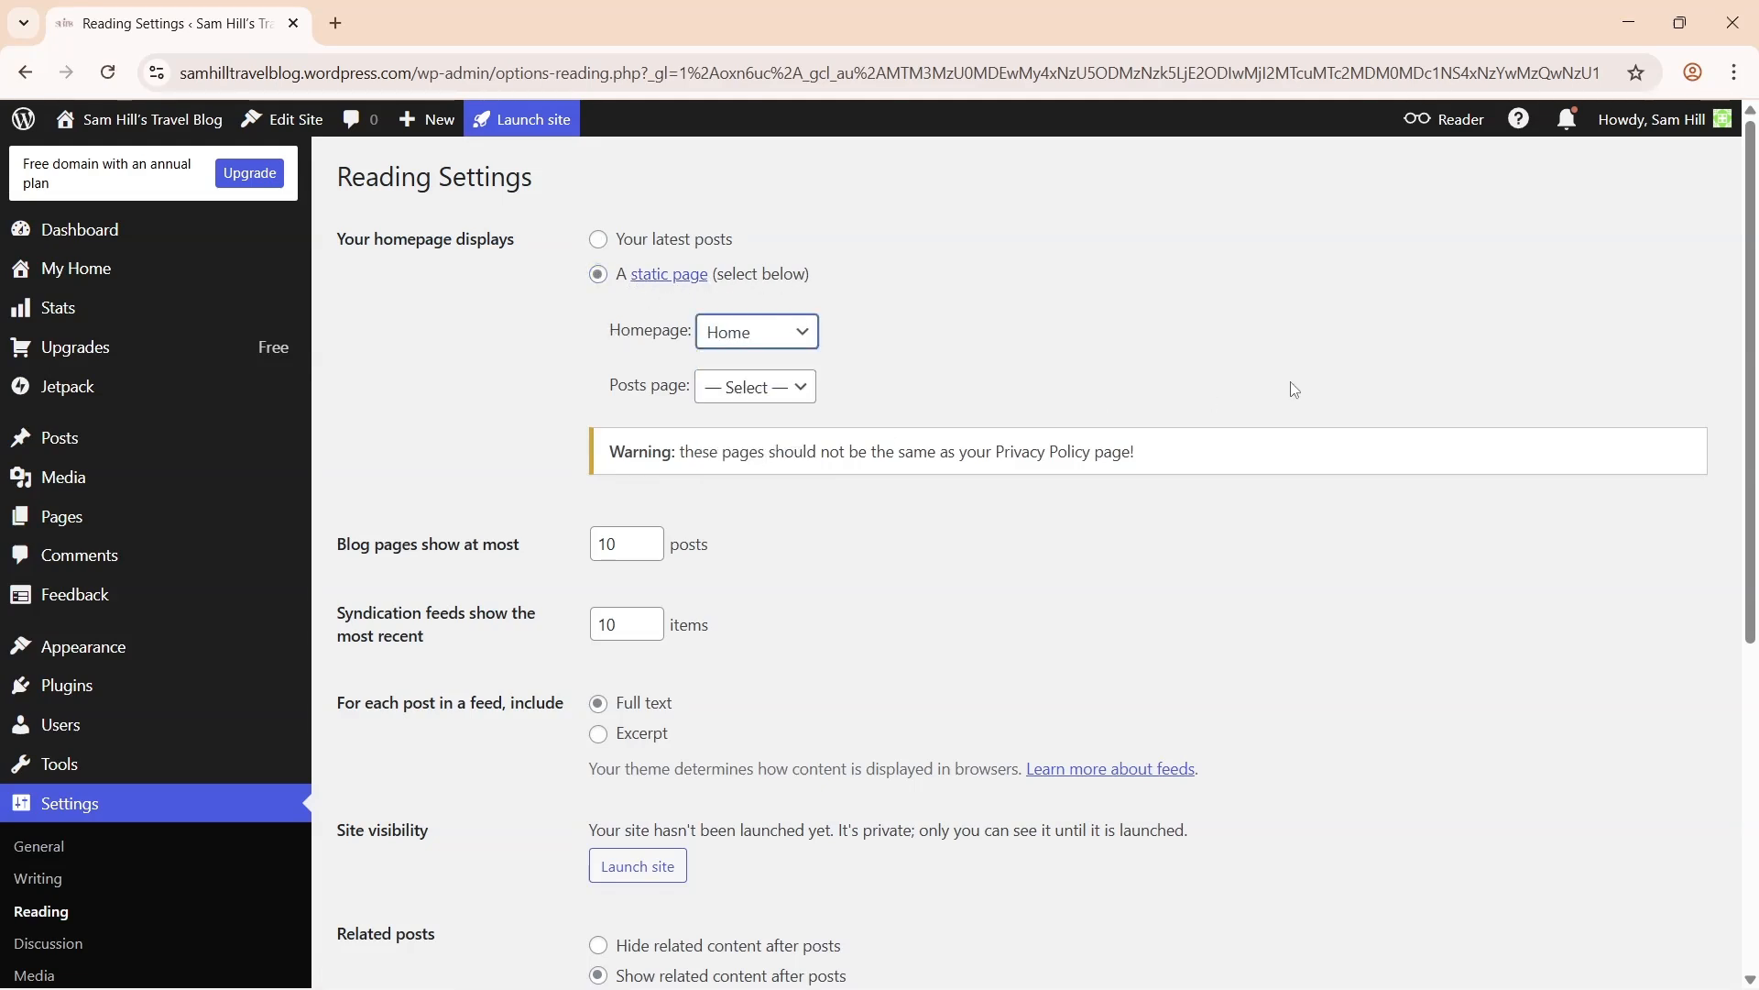
{"action": "scroll", "coordinate": [1008, 623], "scroll_direction": "down", "scroll_amount": 6}
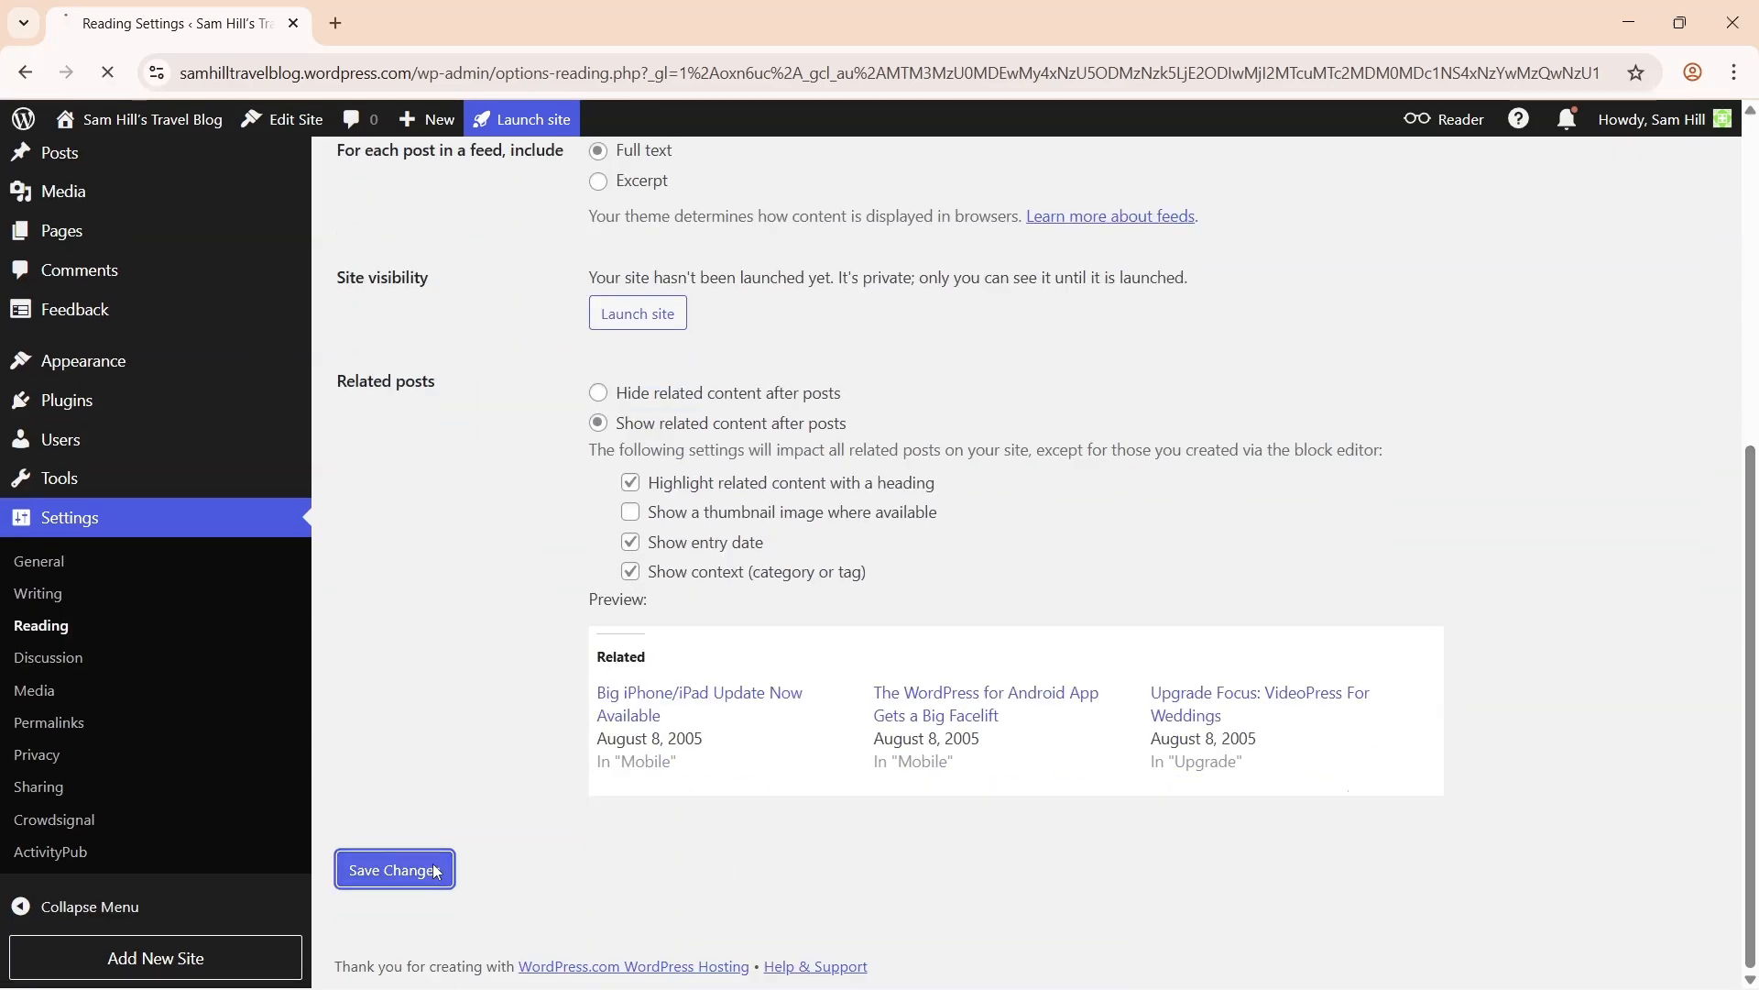
{"action": "mouse_move", "coordinate": [155, 123]}
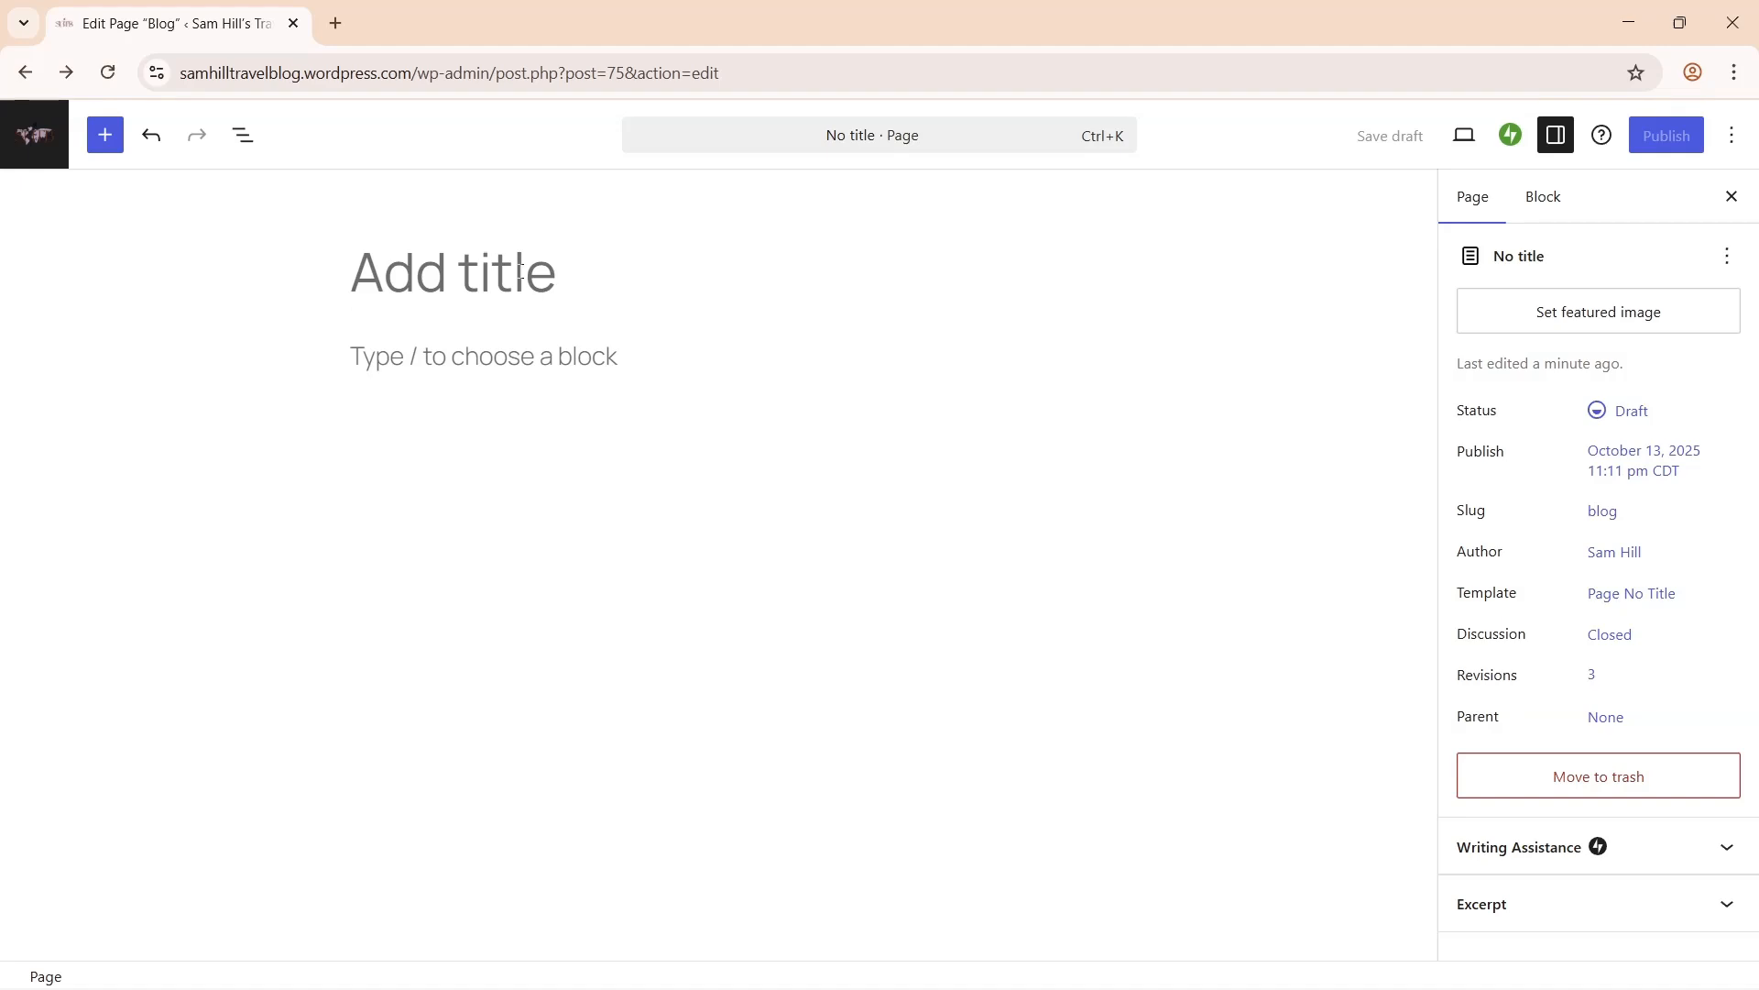
- Title the page 'Blog' and insert the Blog Posts pattern Posts 7 (Page)
{"action": "type", "text": "Blog"}
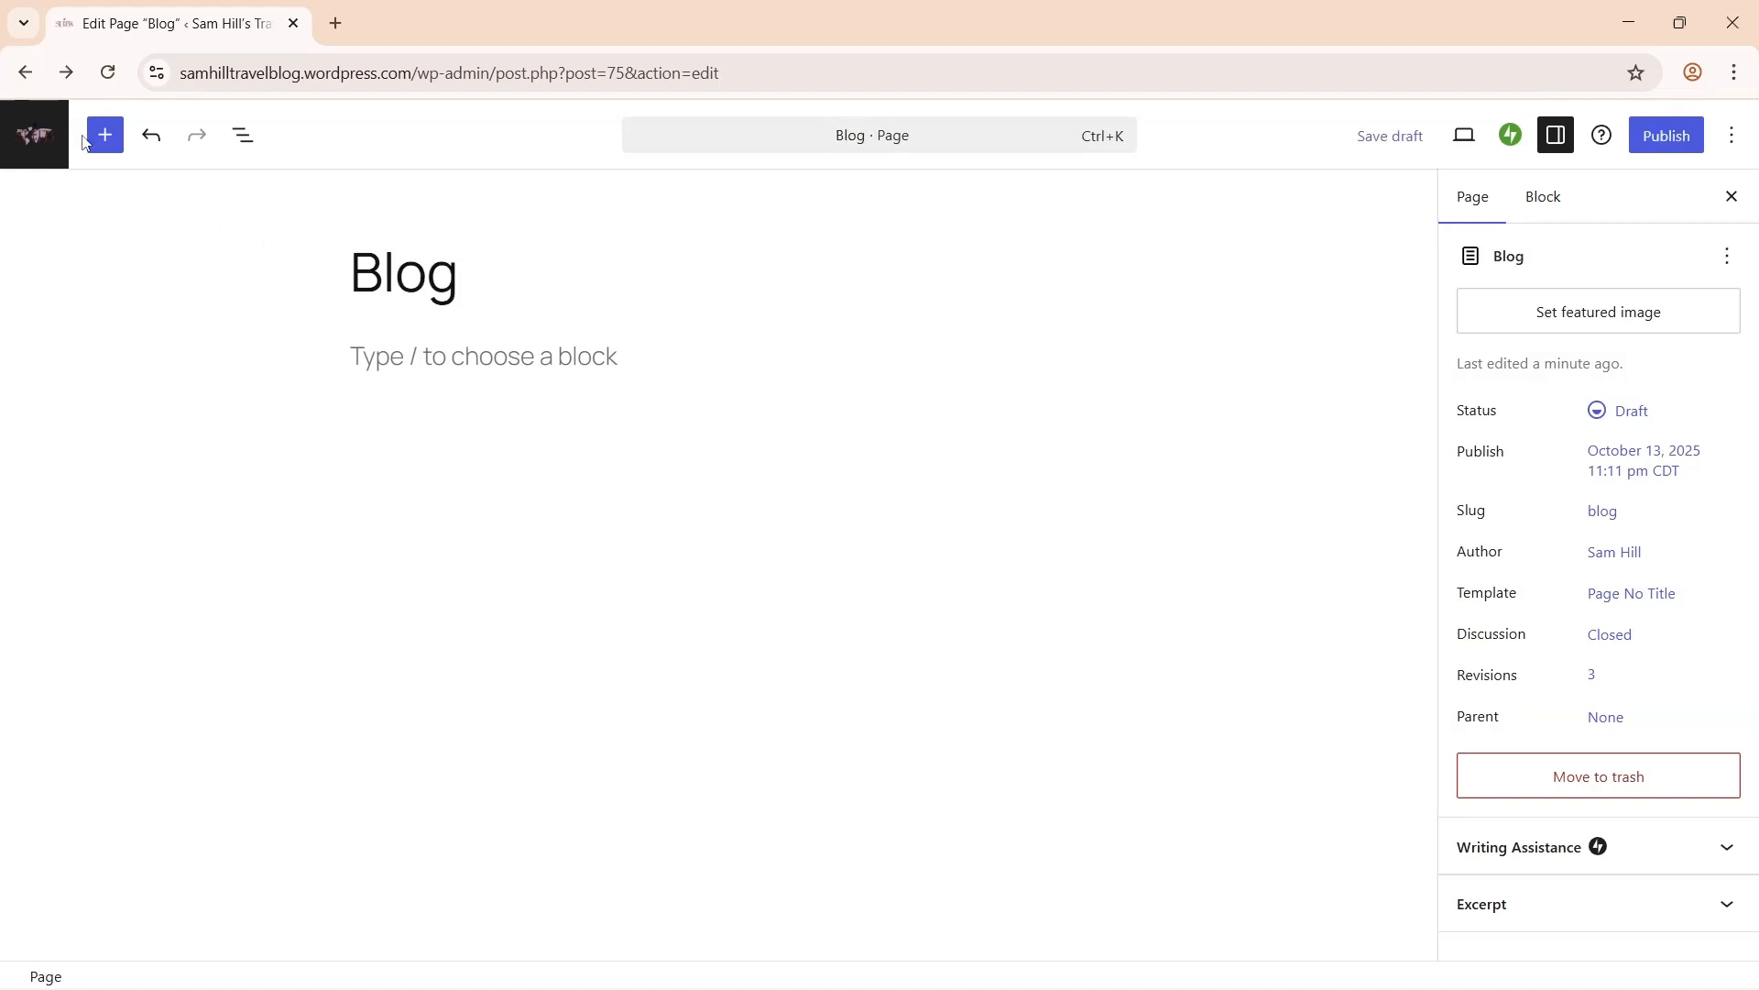
{"action": "left_click", "coordinate": [99, 144]}
{"action": "left_click", "coordinate": [136, 195]}
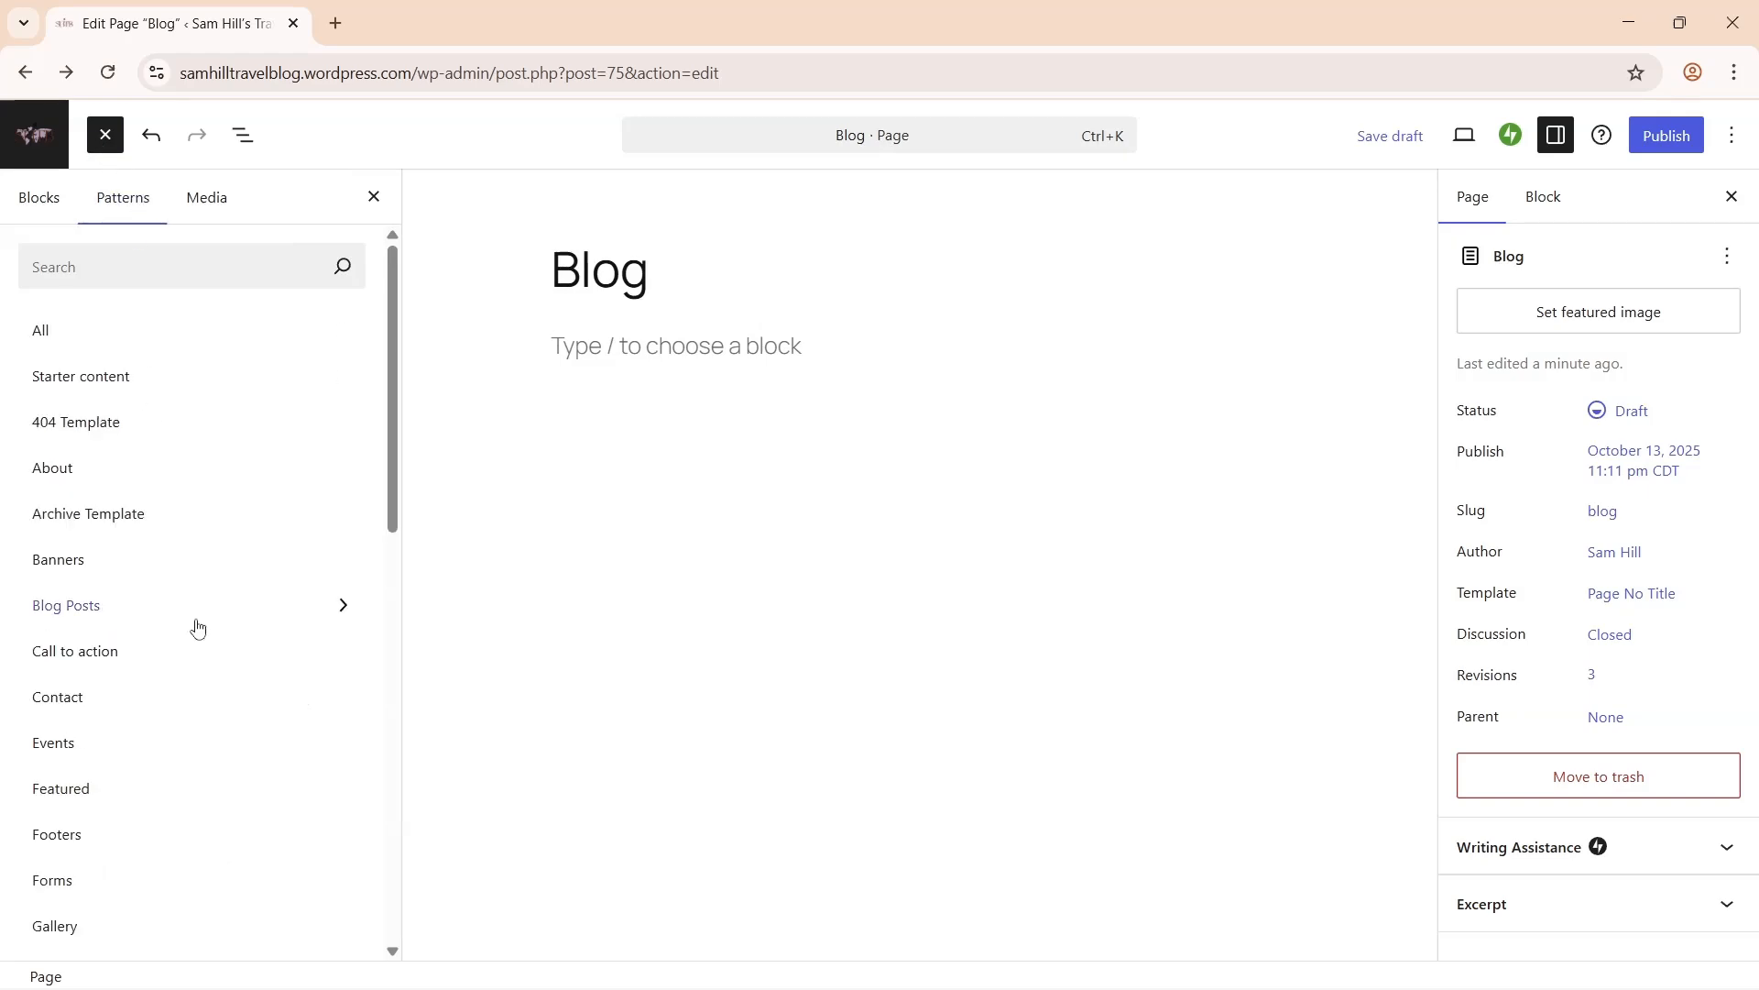
{"action": "left_click", "coordinate": [174, 605]}
{"action": "left_click_drag", "start_coordinate": [708, 334], "coordinate": [711, 733]}
{"action": "left_click", "coordinate": [476, 577]}
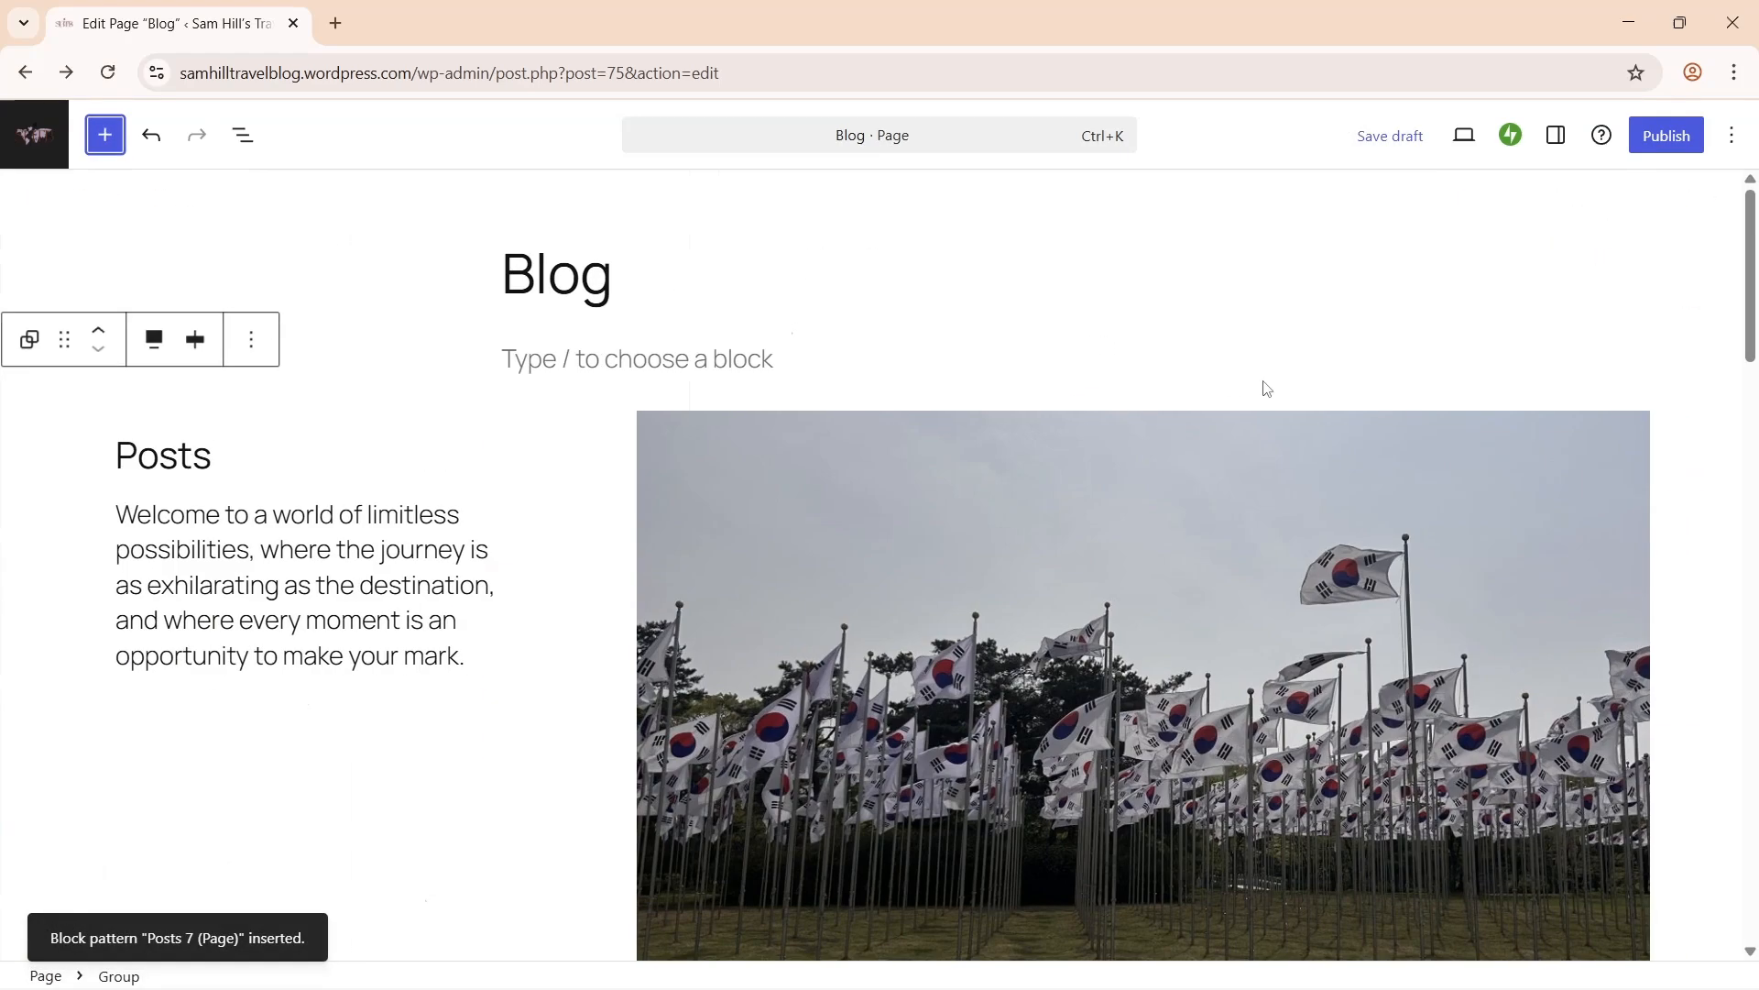
- Apply Style 1 to the posts group, publish the Blog page, and view it live
{"action": "left_click", "coordinate": [1556, 134]}
{"action": "left_click", "coordinate": [1666, 405]}
{"action": "left_click", "coordinate": [1678, 520]}
{"action": "left_click", "coordinate": [1666, 135]}
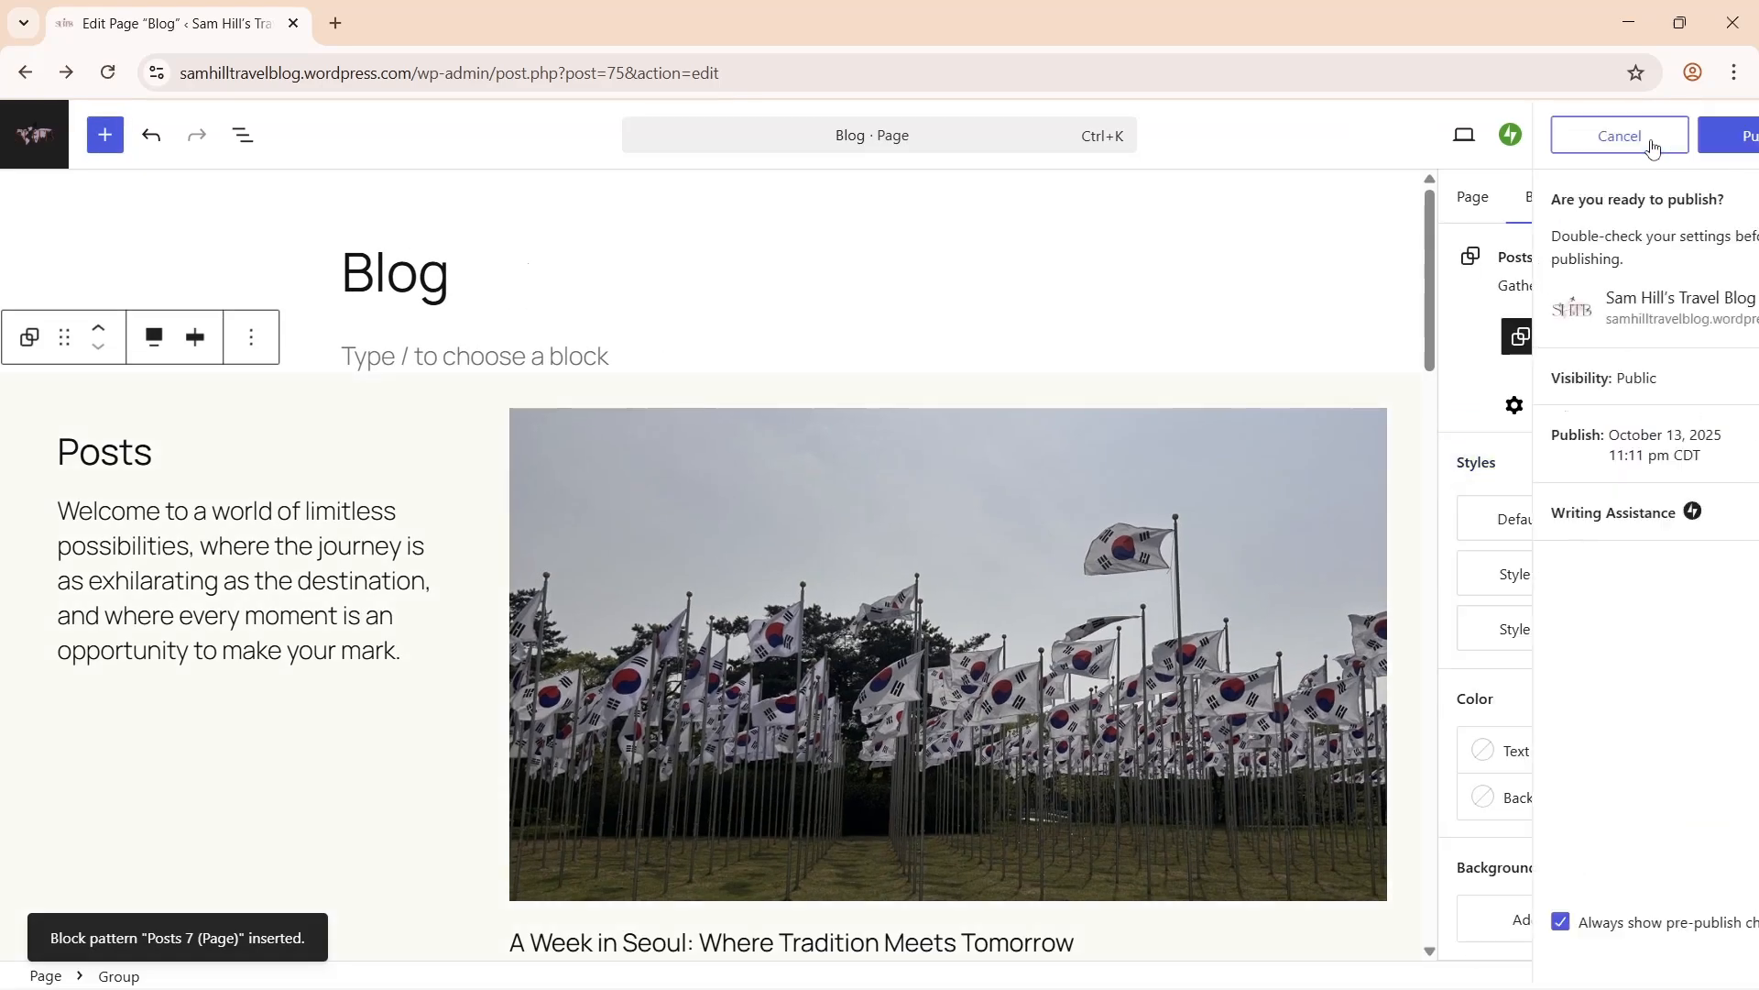
{"action": "left_click", "coordinate": [1666, 137]}
{"action": "left_click", "coordinate": [1521, 394]}
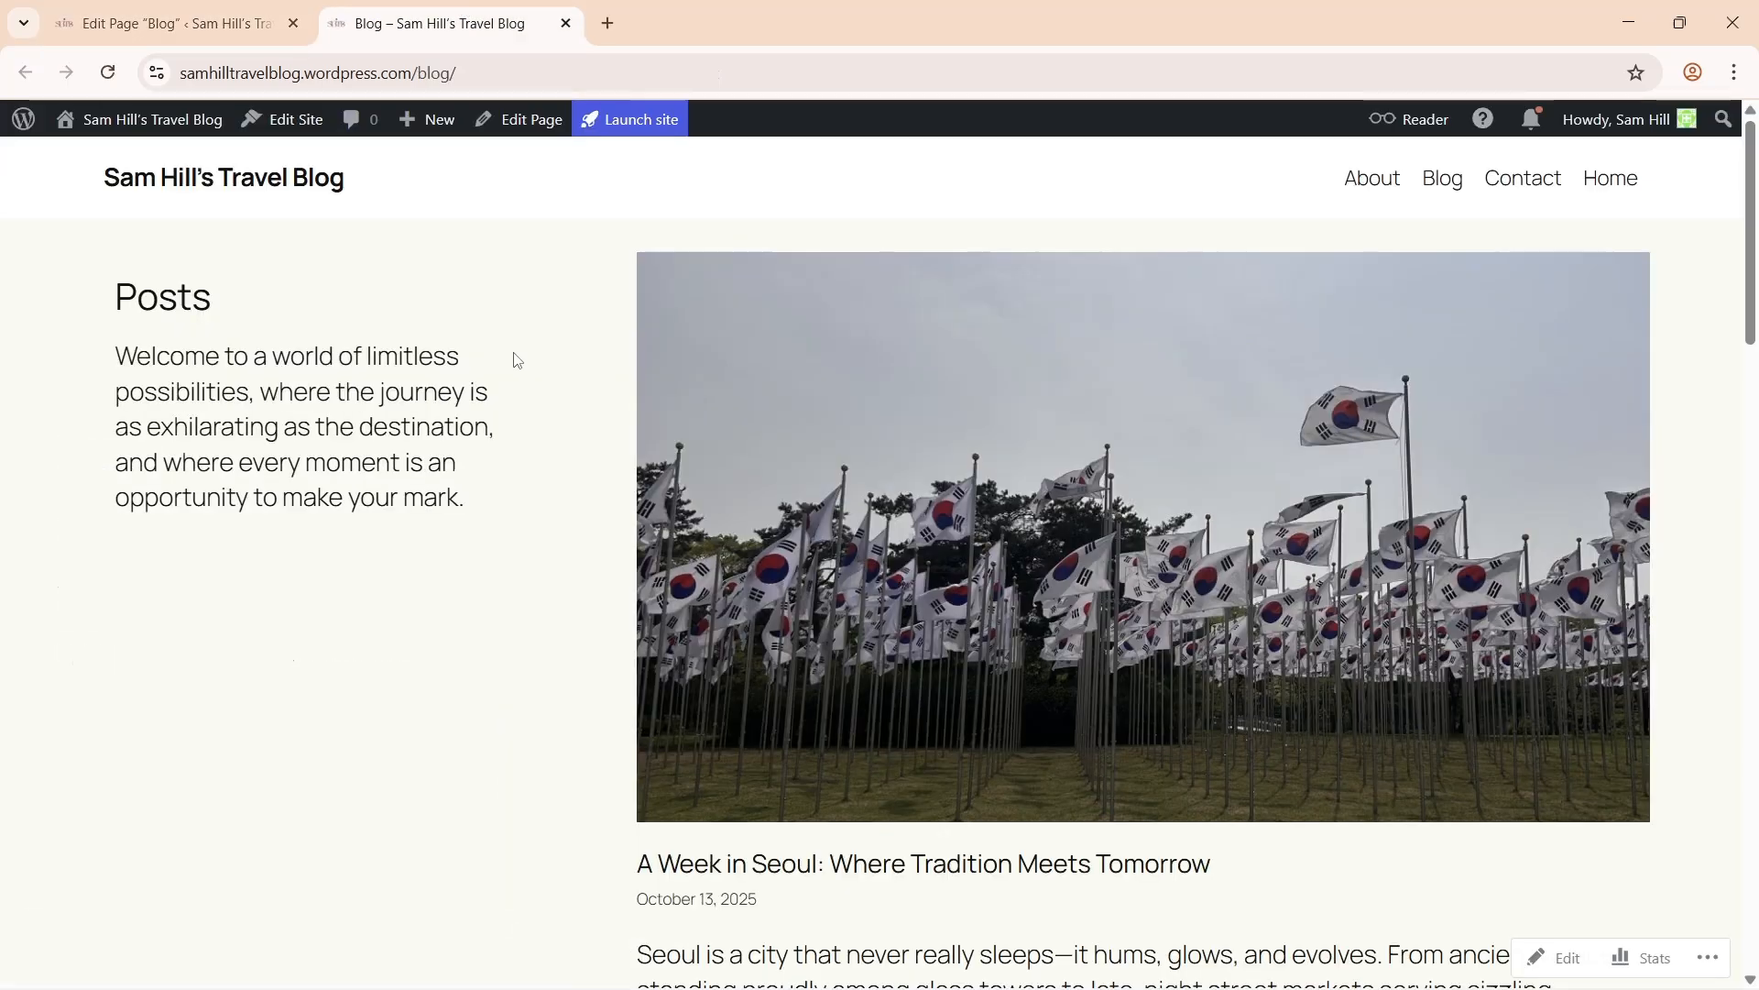
{"action": "scroll", "coordinate": [511, 358], "scroll_direction": "down", "scroll_amount": 5}
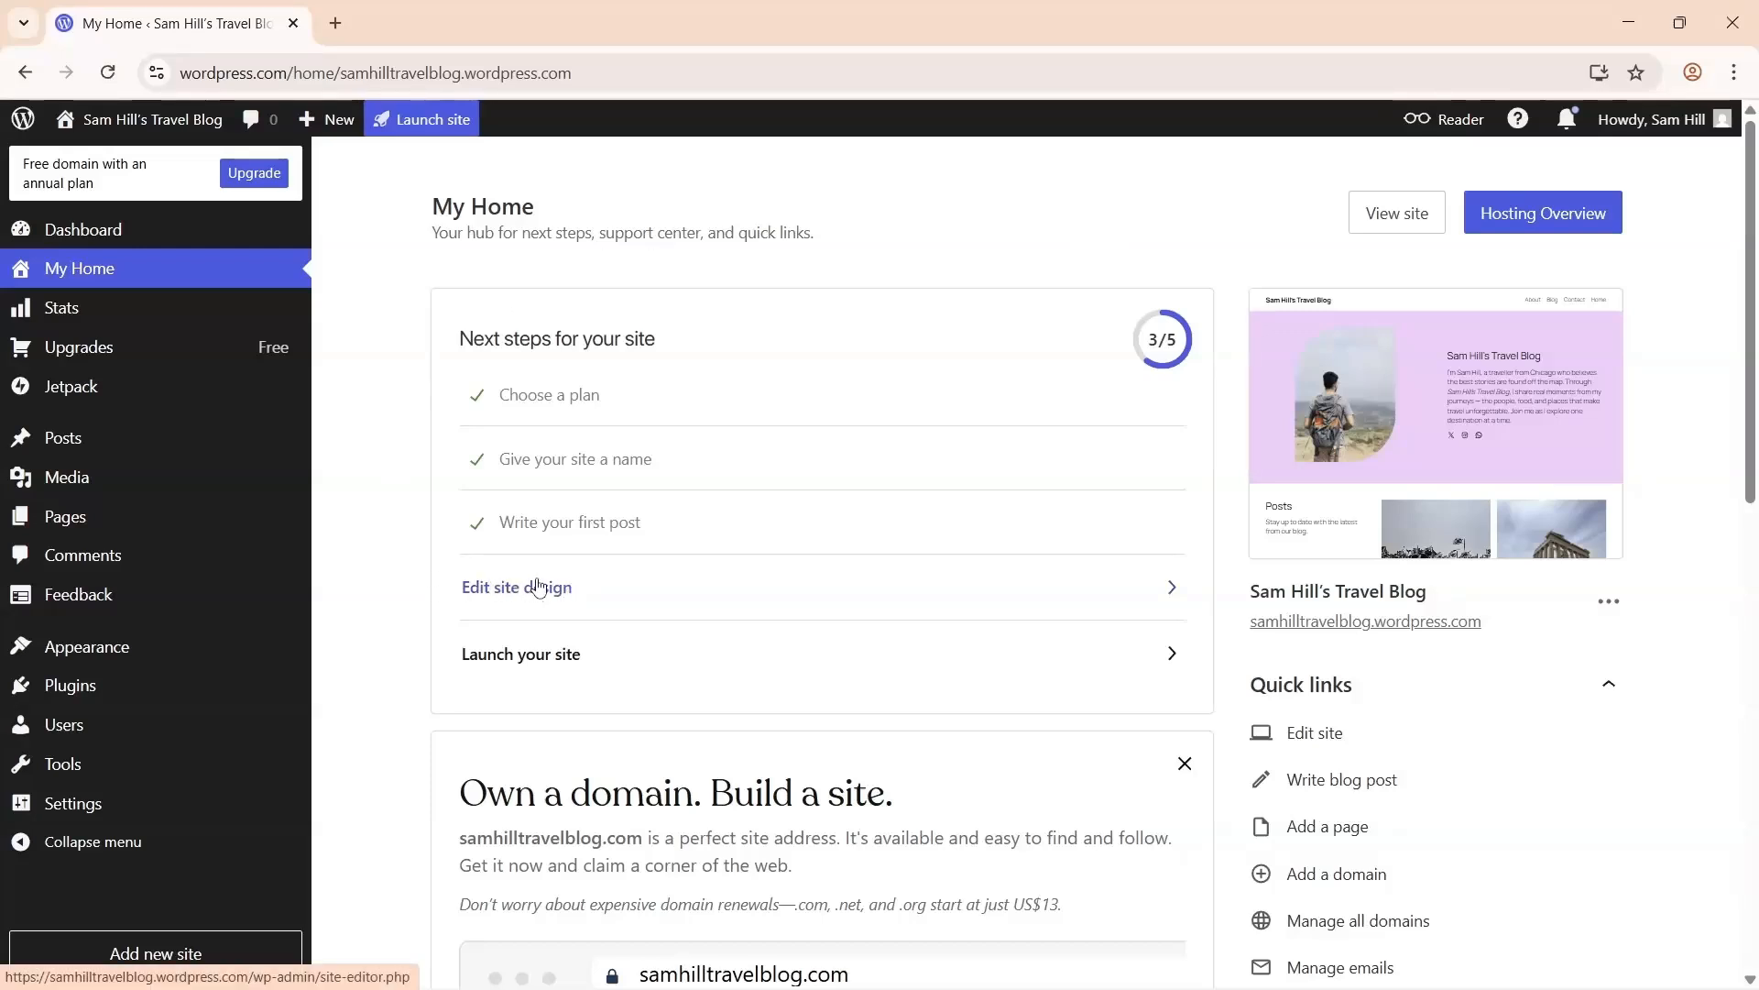
- In the site editor, open the Home page's Page No Title template for editing
{"action": "mouse_move", "coordinate": [188, 649]}
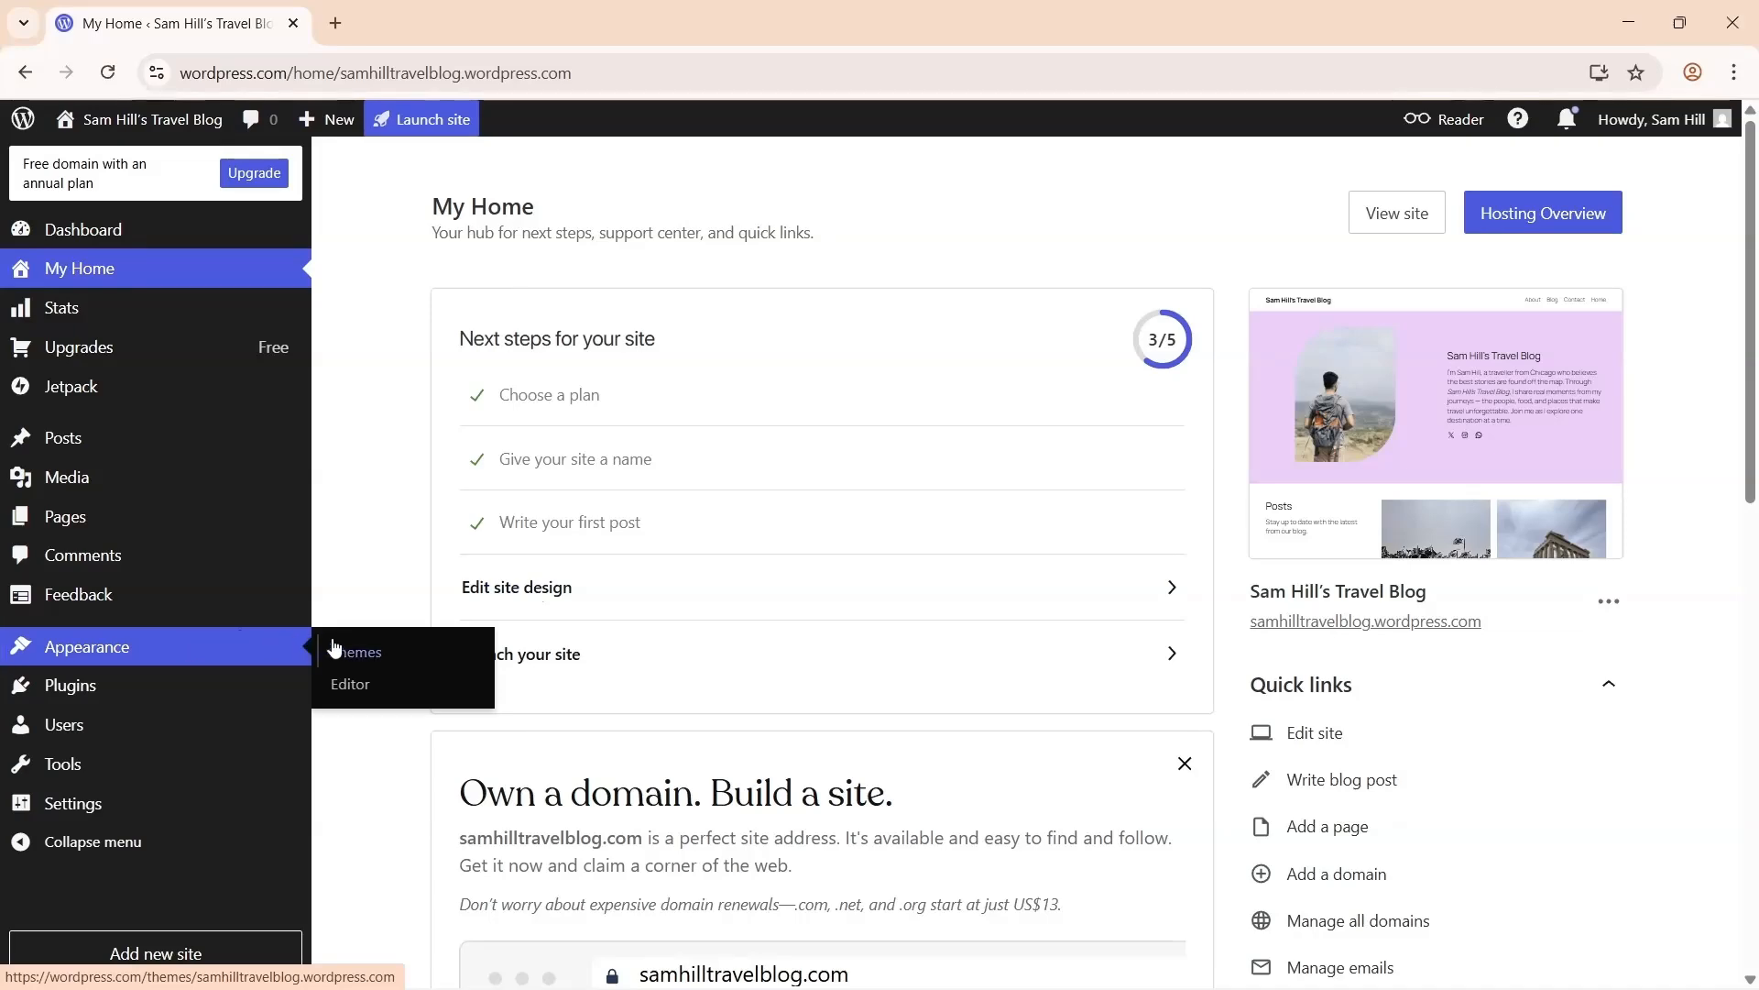
{"action": "left_click", "coordinate": [373, 693]}
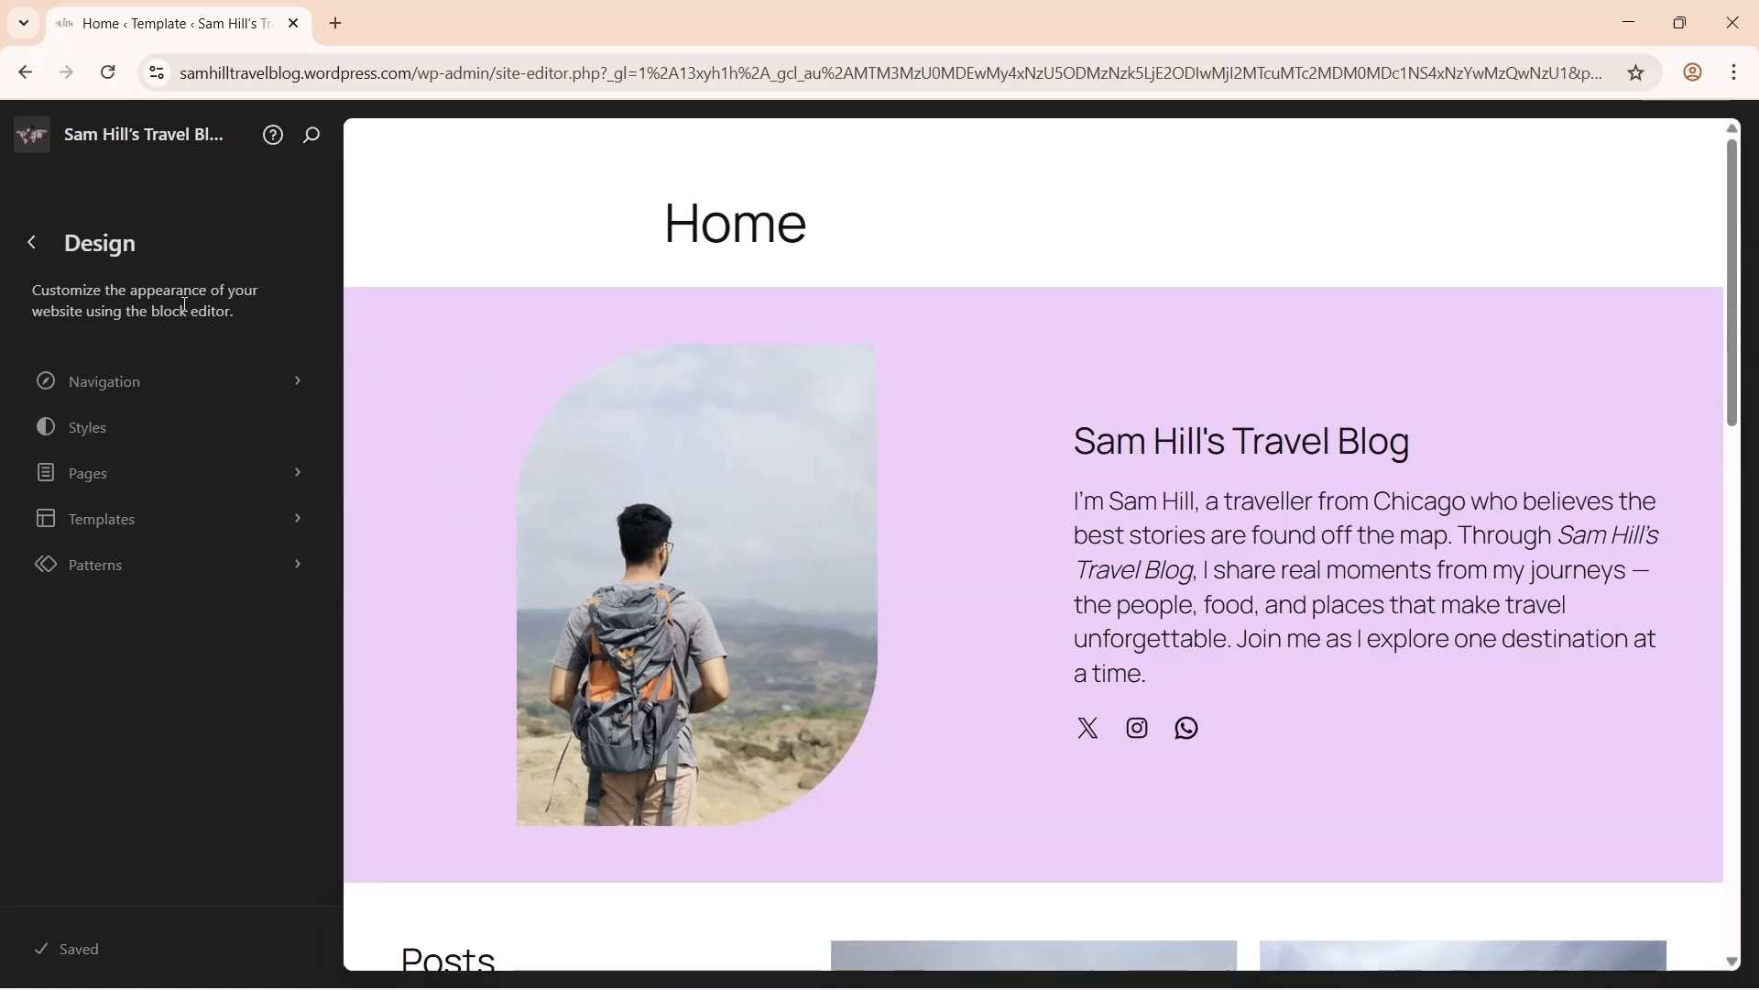
{"action": "left_click", "coordinate": [961, 415]}
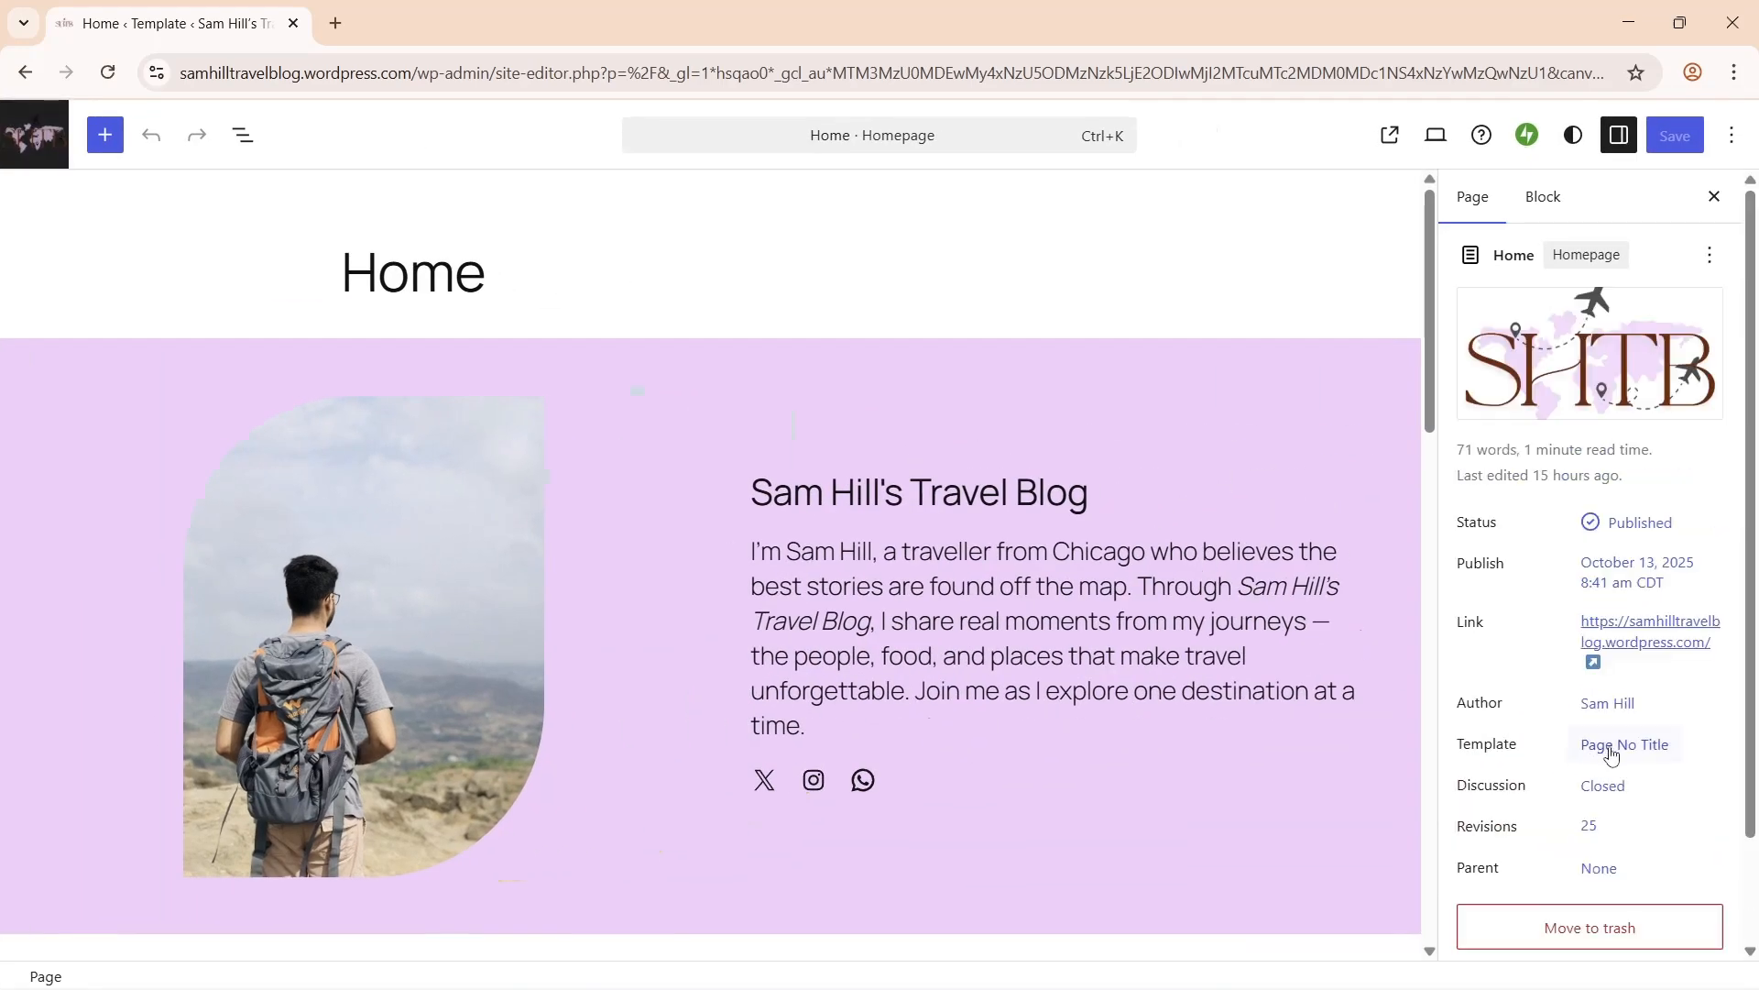
{"action": "left_click", "coordinate": [1625, 747]}
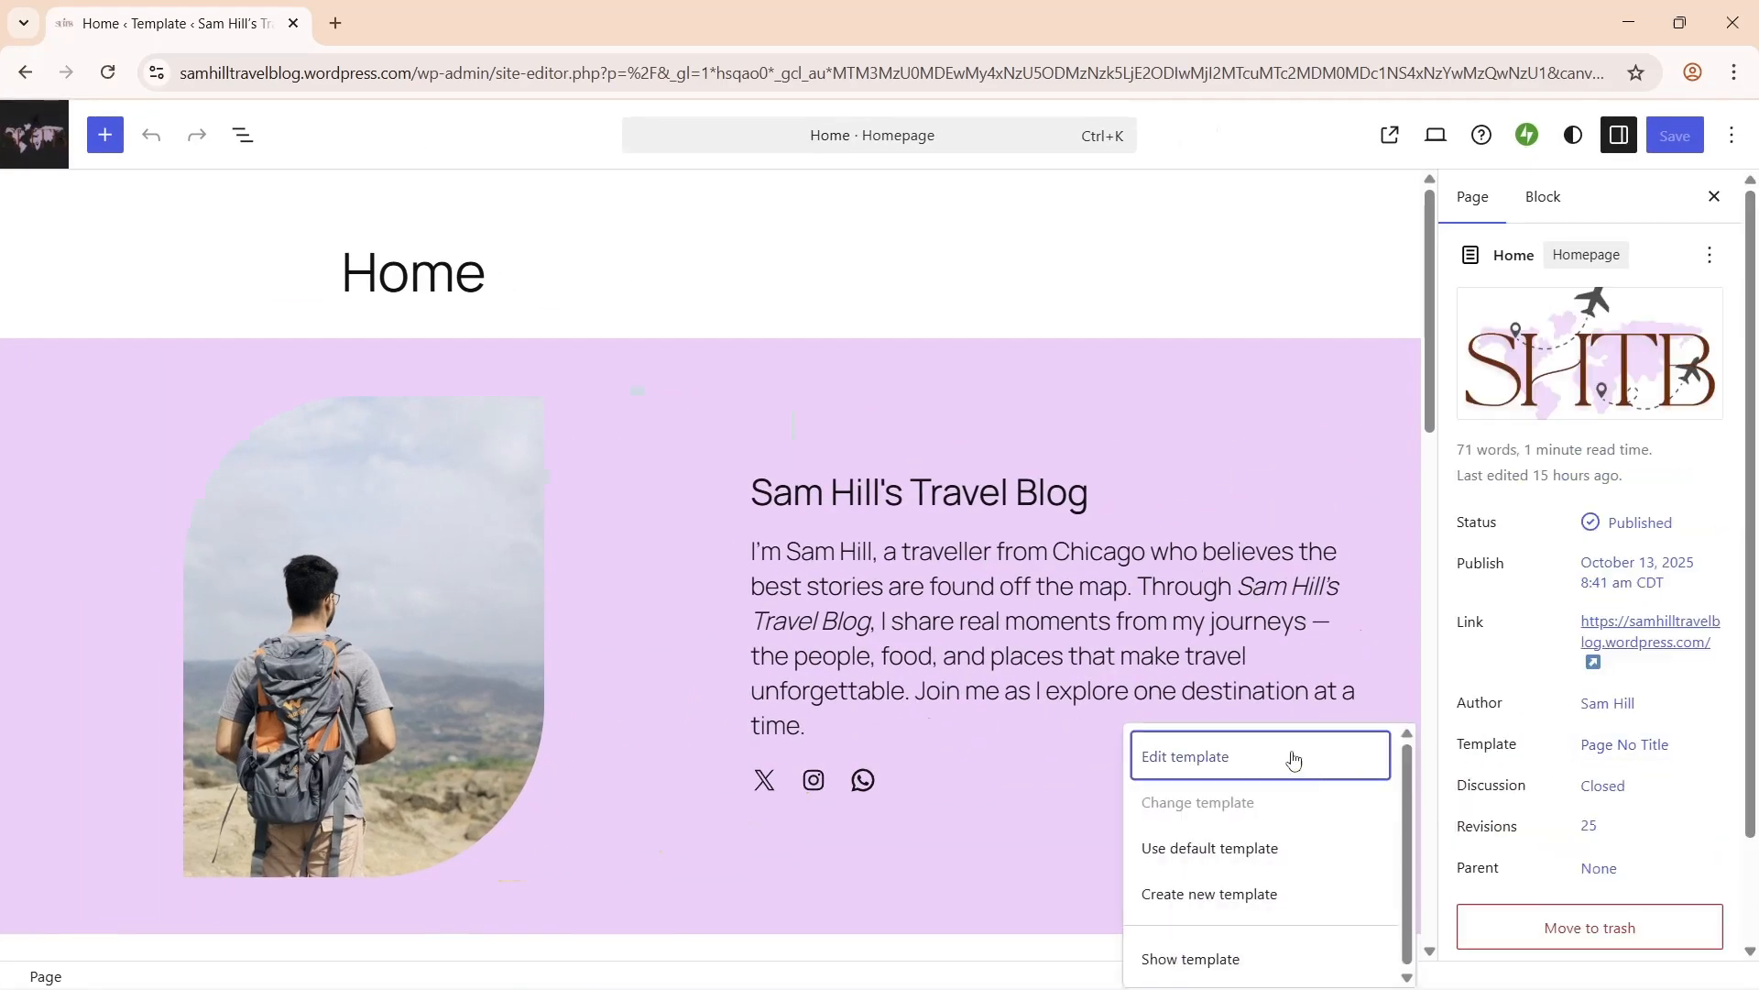
{"action": "left_click", "coordinate": [1260, 757]}
- Add a Site Logo block to the template header and choose its image
{"action": "left_click", "coordinate": [653, 216]}
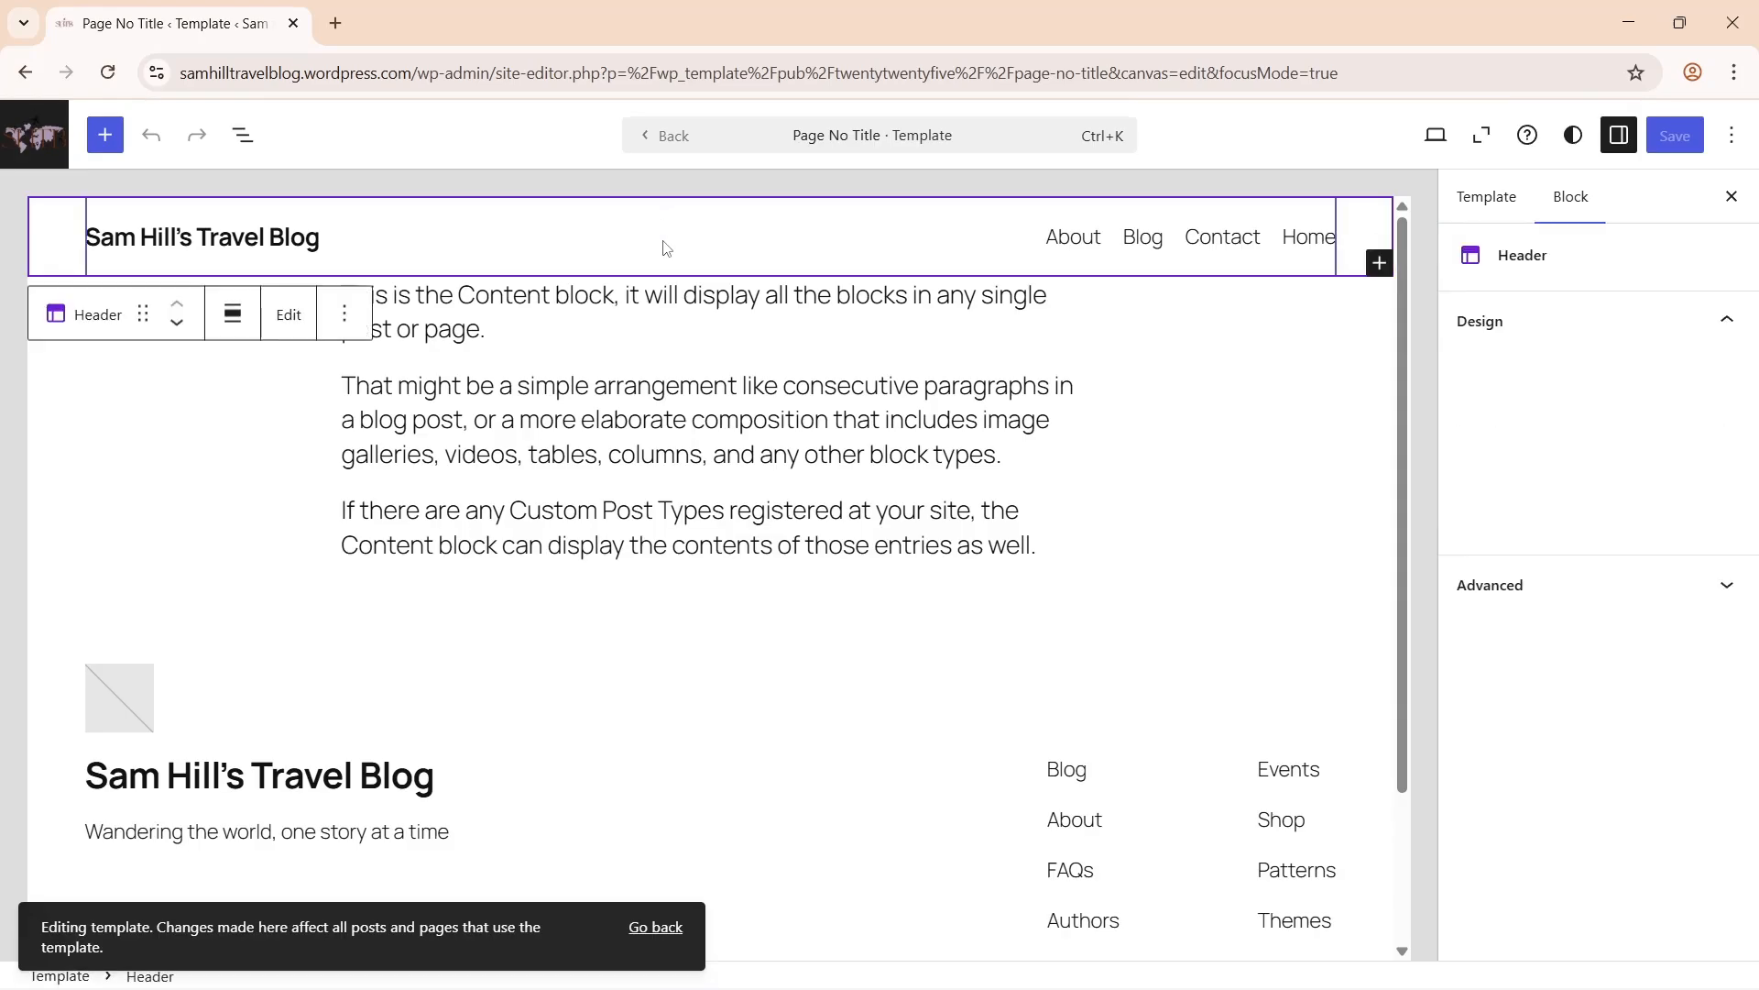
{"action": "left_click", "coordinate": [682, 238]}
{"action": "type", "text": "site l"}
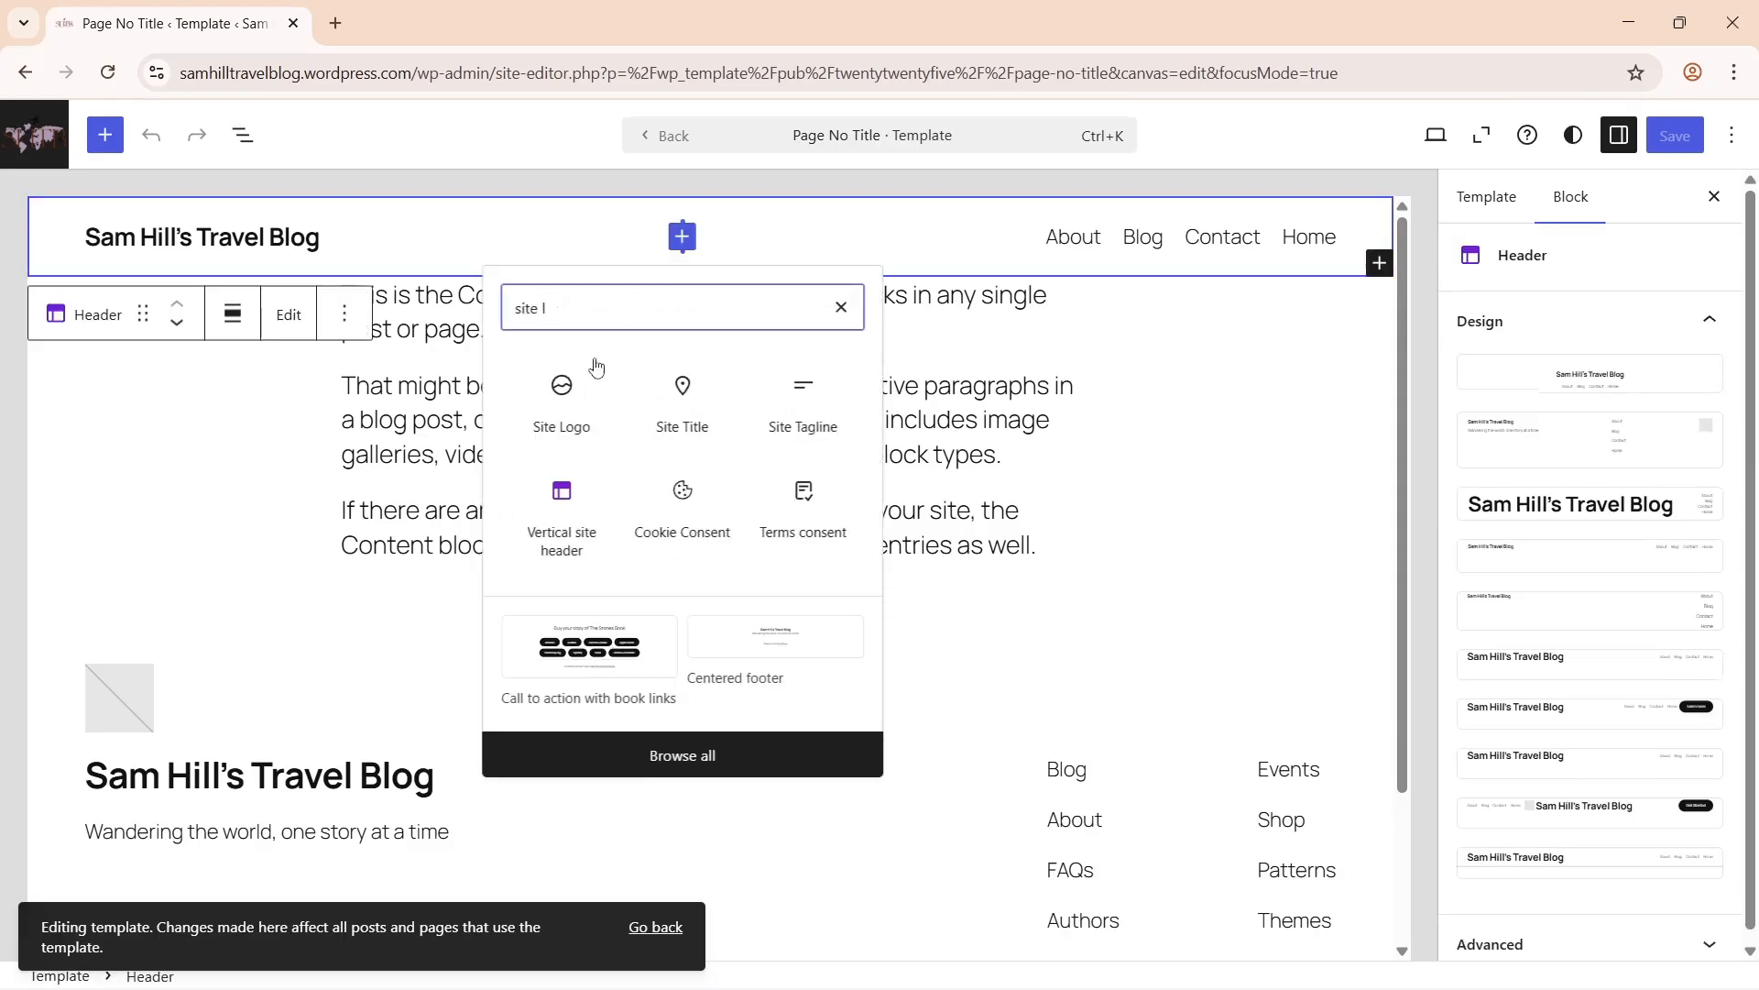
{"action": "left_click", "coordinate": [564, 399]}
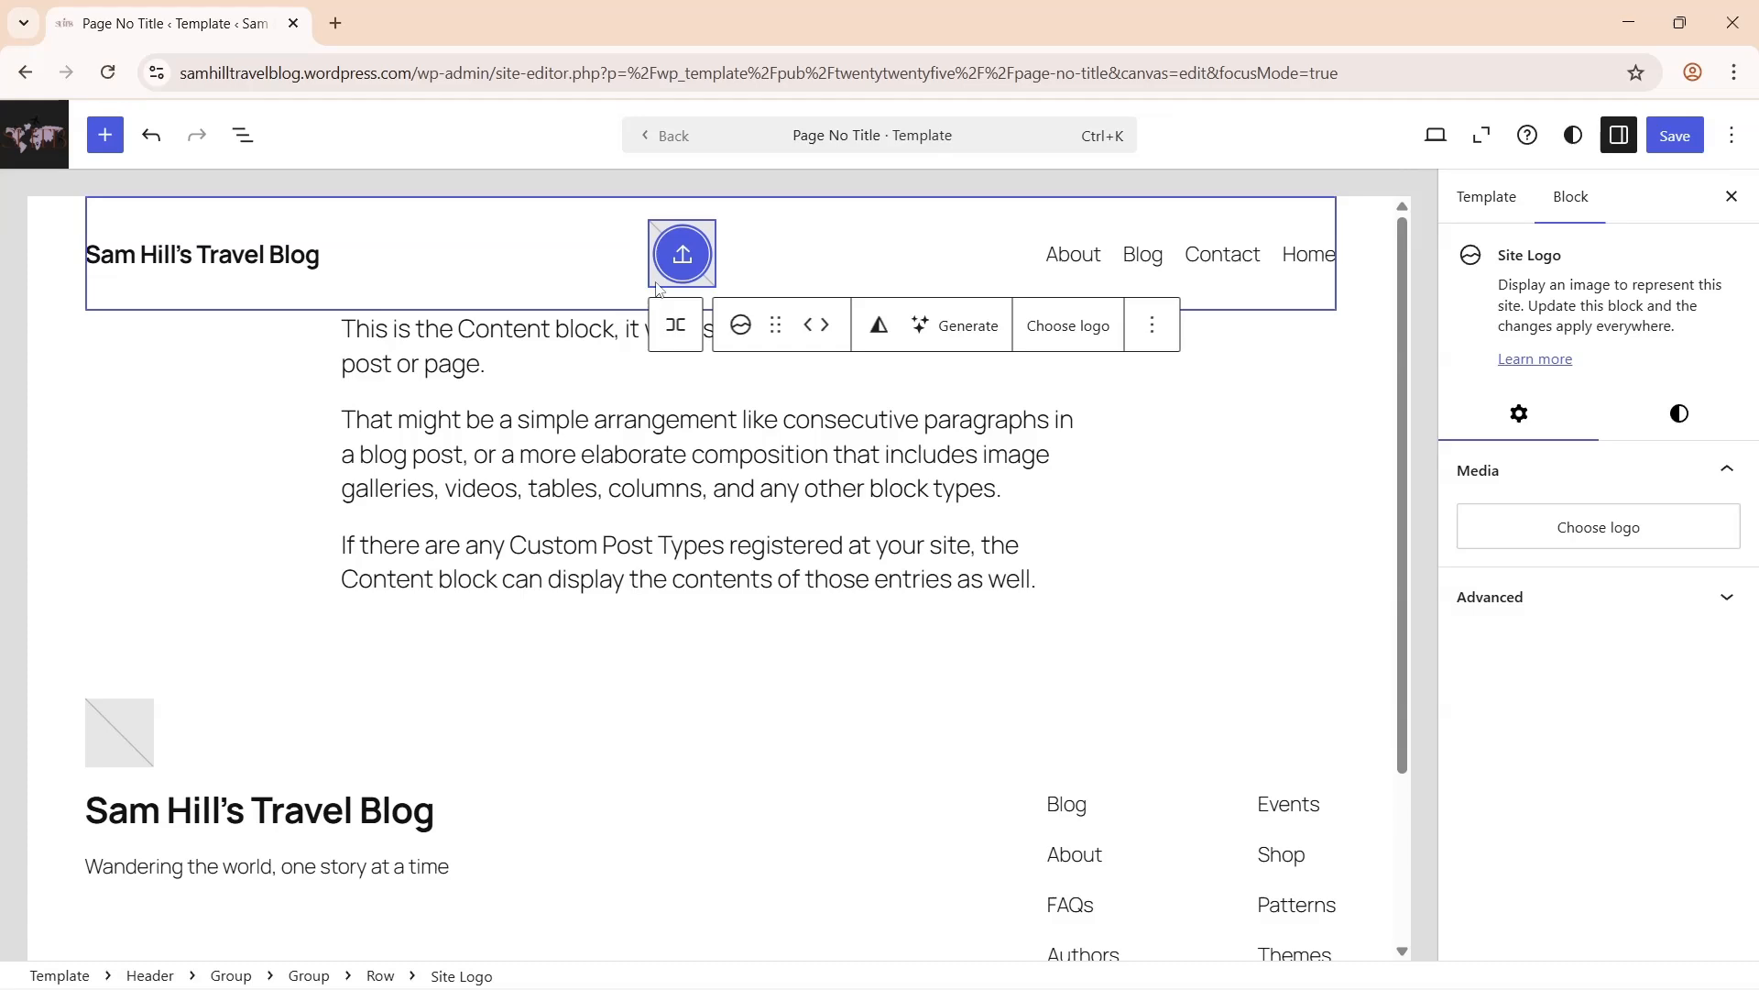
{"action": "left_click", "coordinate": [682, 252]}
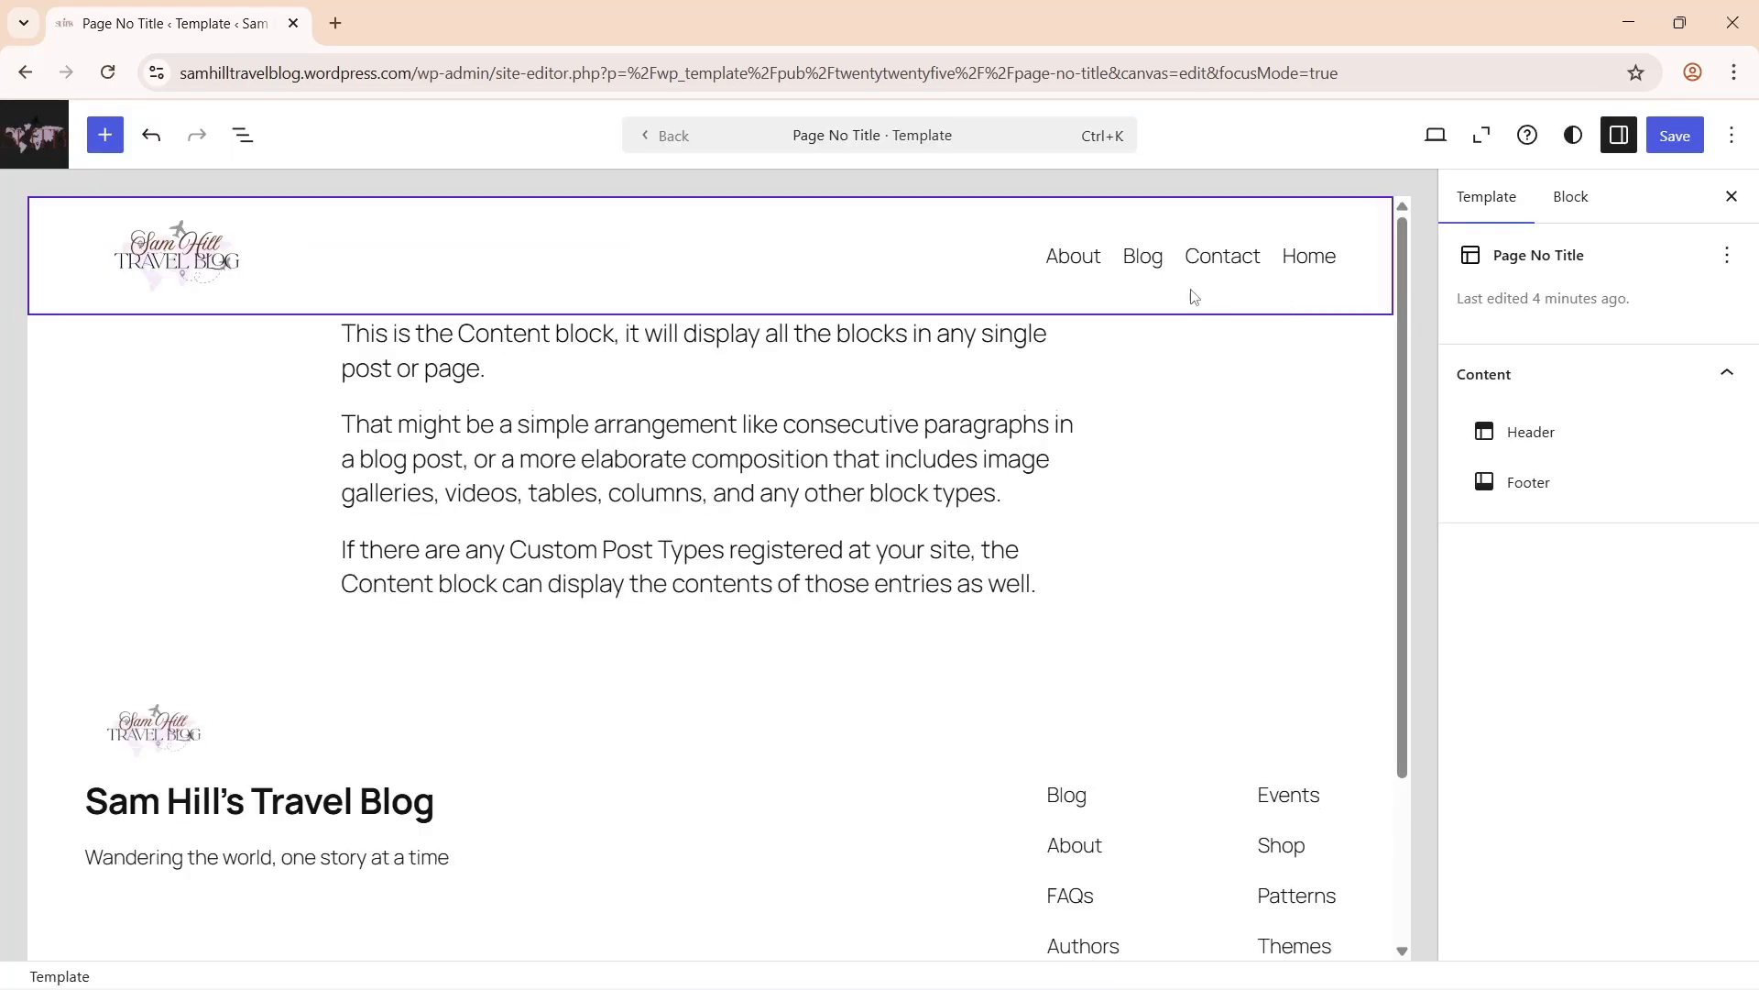
- Convert the header navigation's page list into separate links
{"action": "left_click", "coordinate": [1110, 260]}
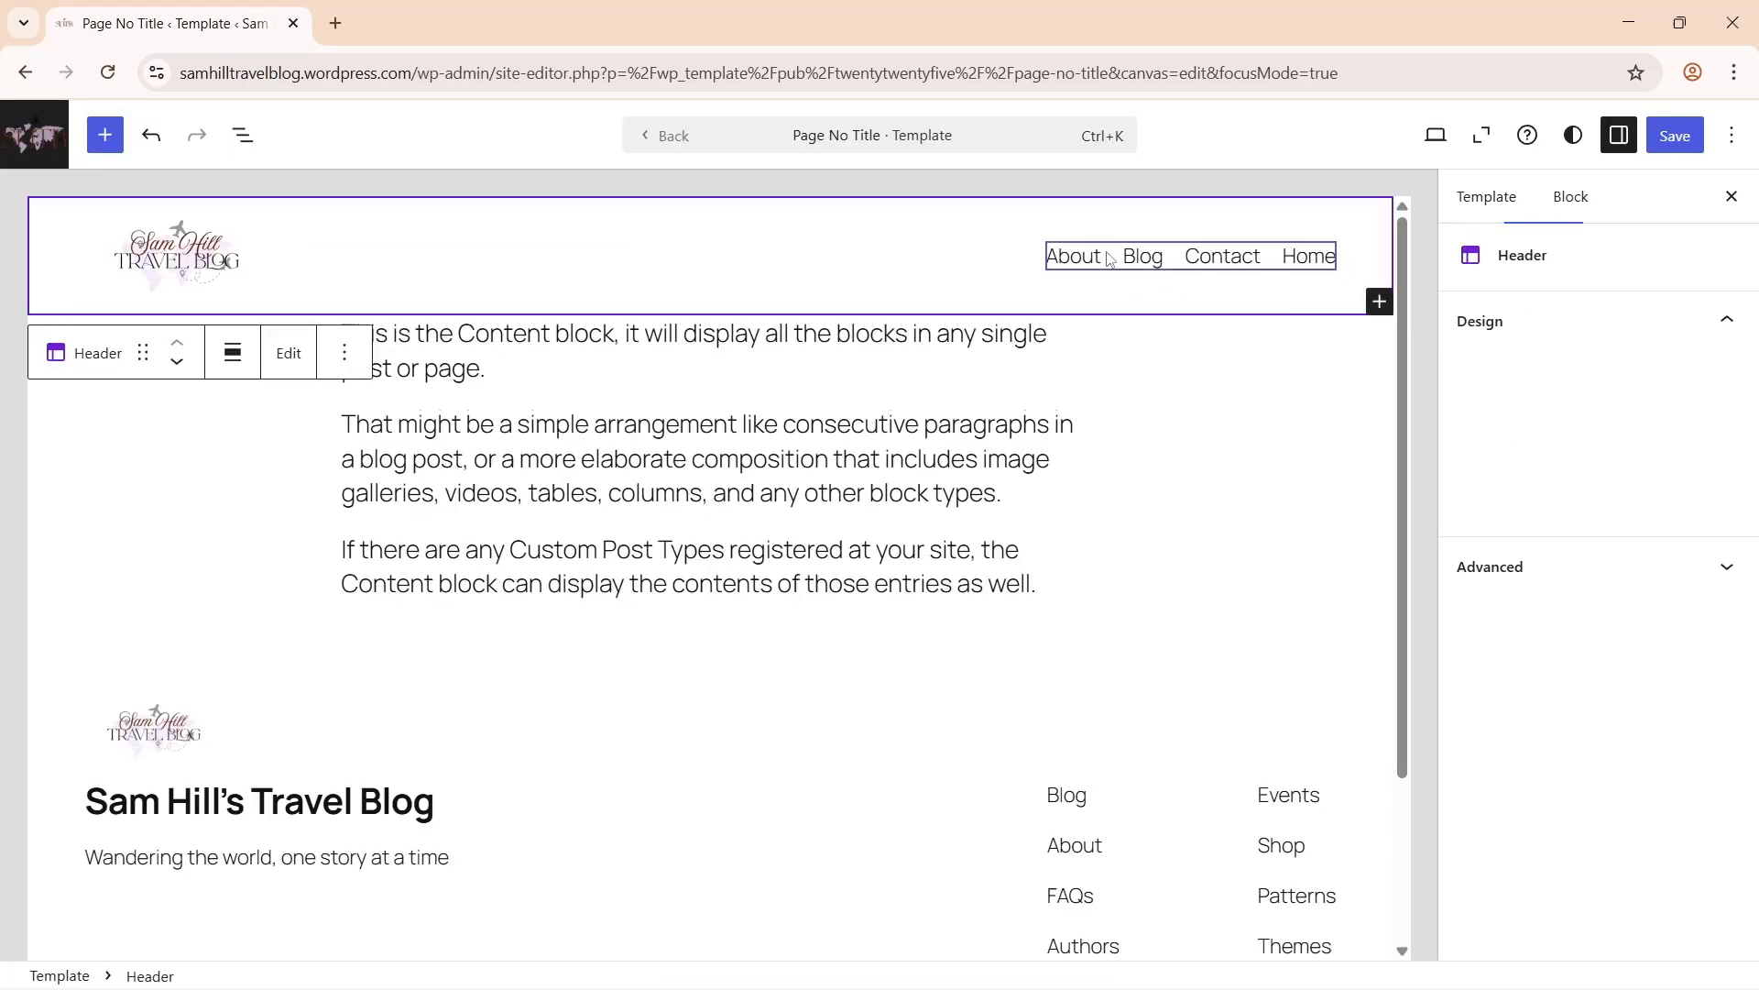
{"action": "left_click", "coordinate": [1200, 262]}
{"action": "left_click", "coordinate": [1253, 259]}
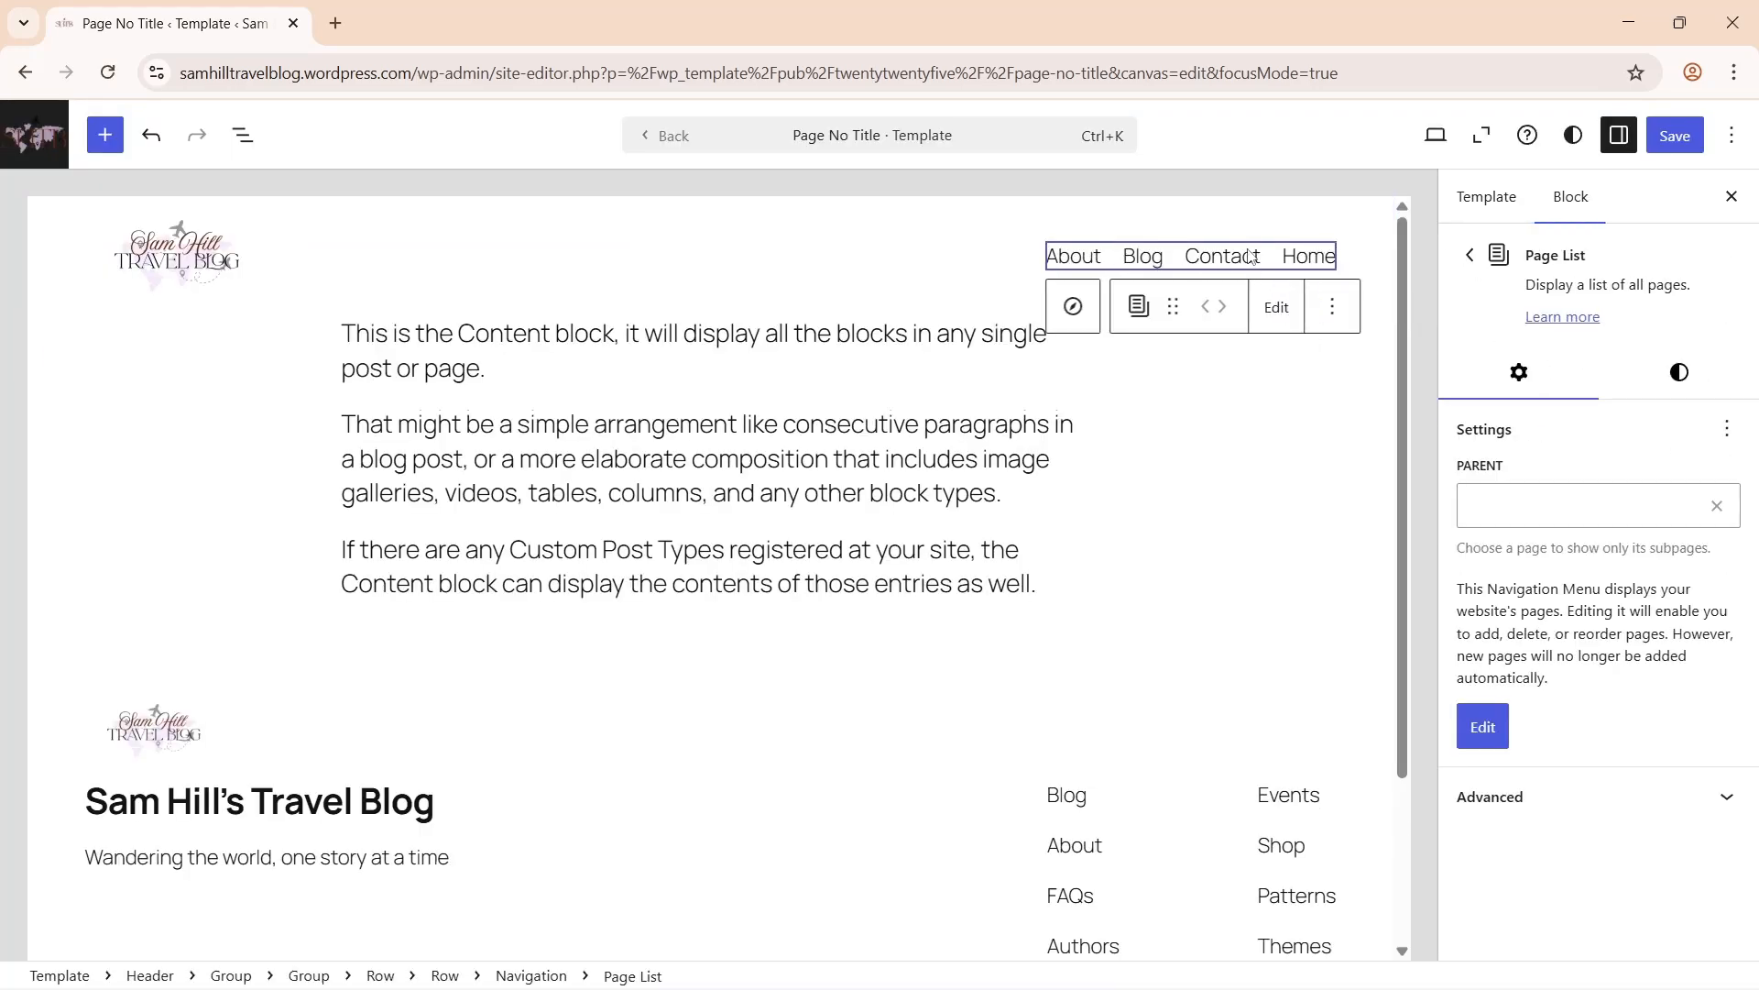
{"action": "left_click", "coordinate": [1274, 306]}
{"action": "left_click", "coordinate": [1088, 616]}
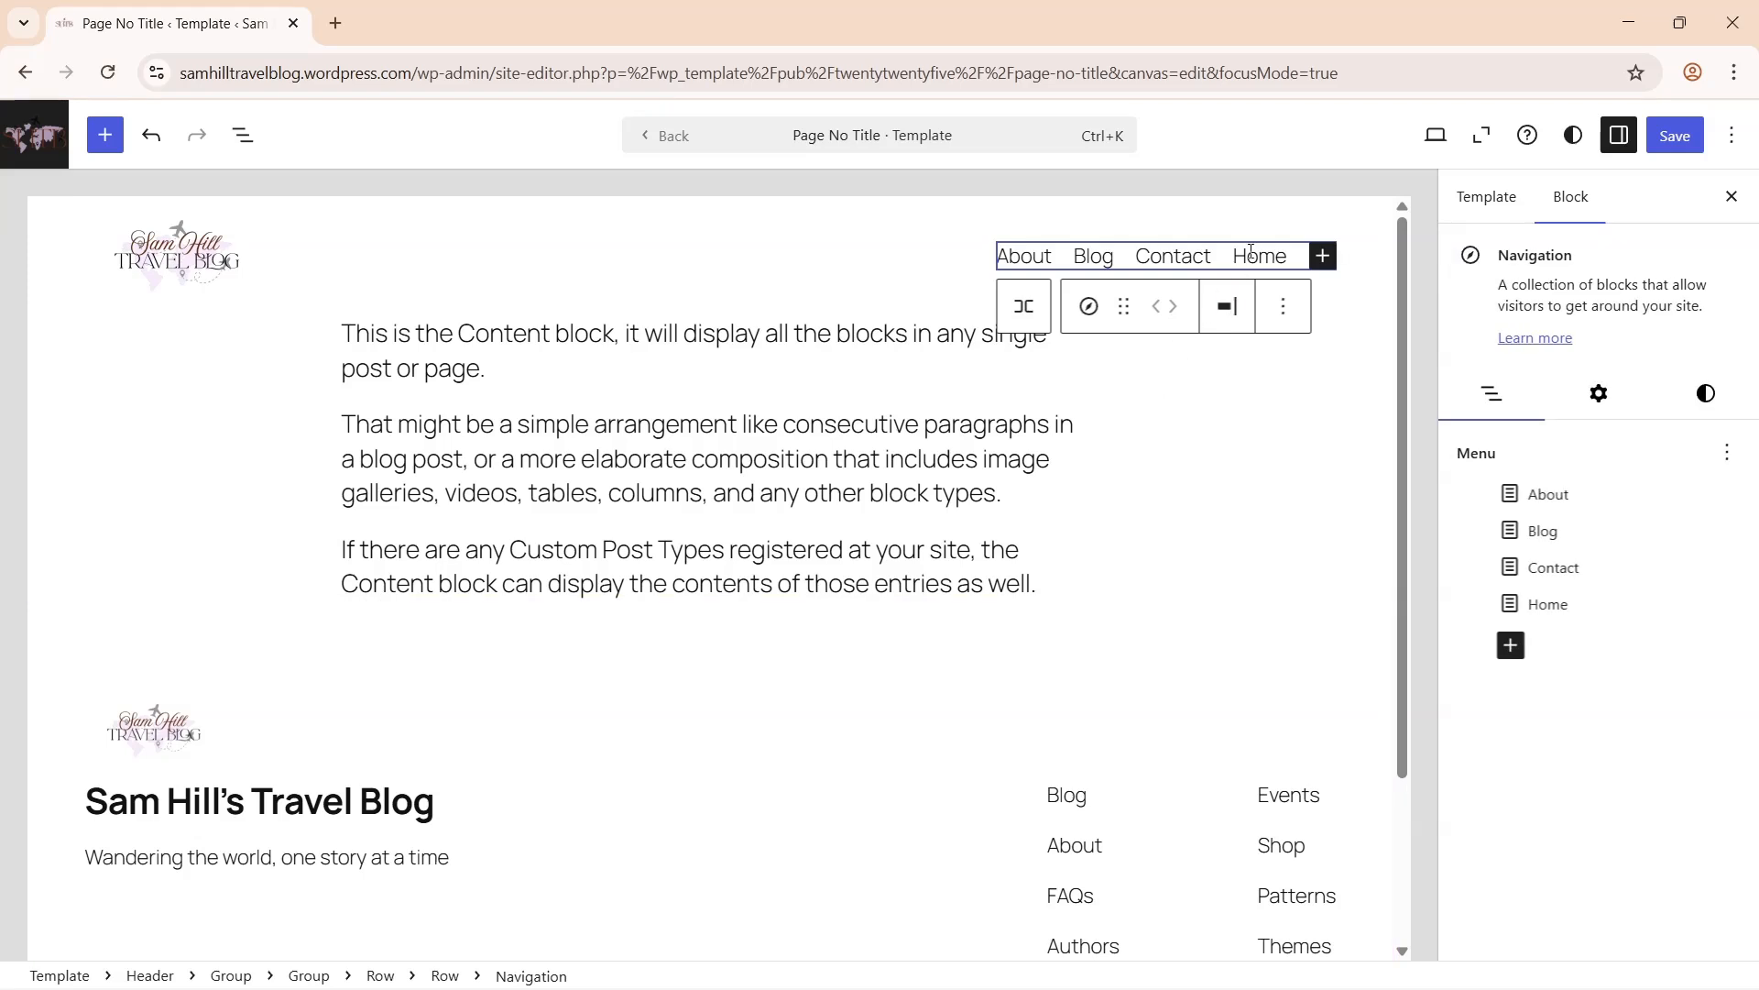
- Move the Home link two places left so it leads the header menu
{"action": "left_click", "coordinate": [1271, 255]}
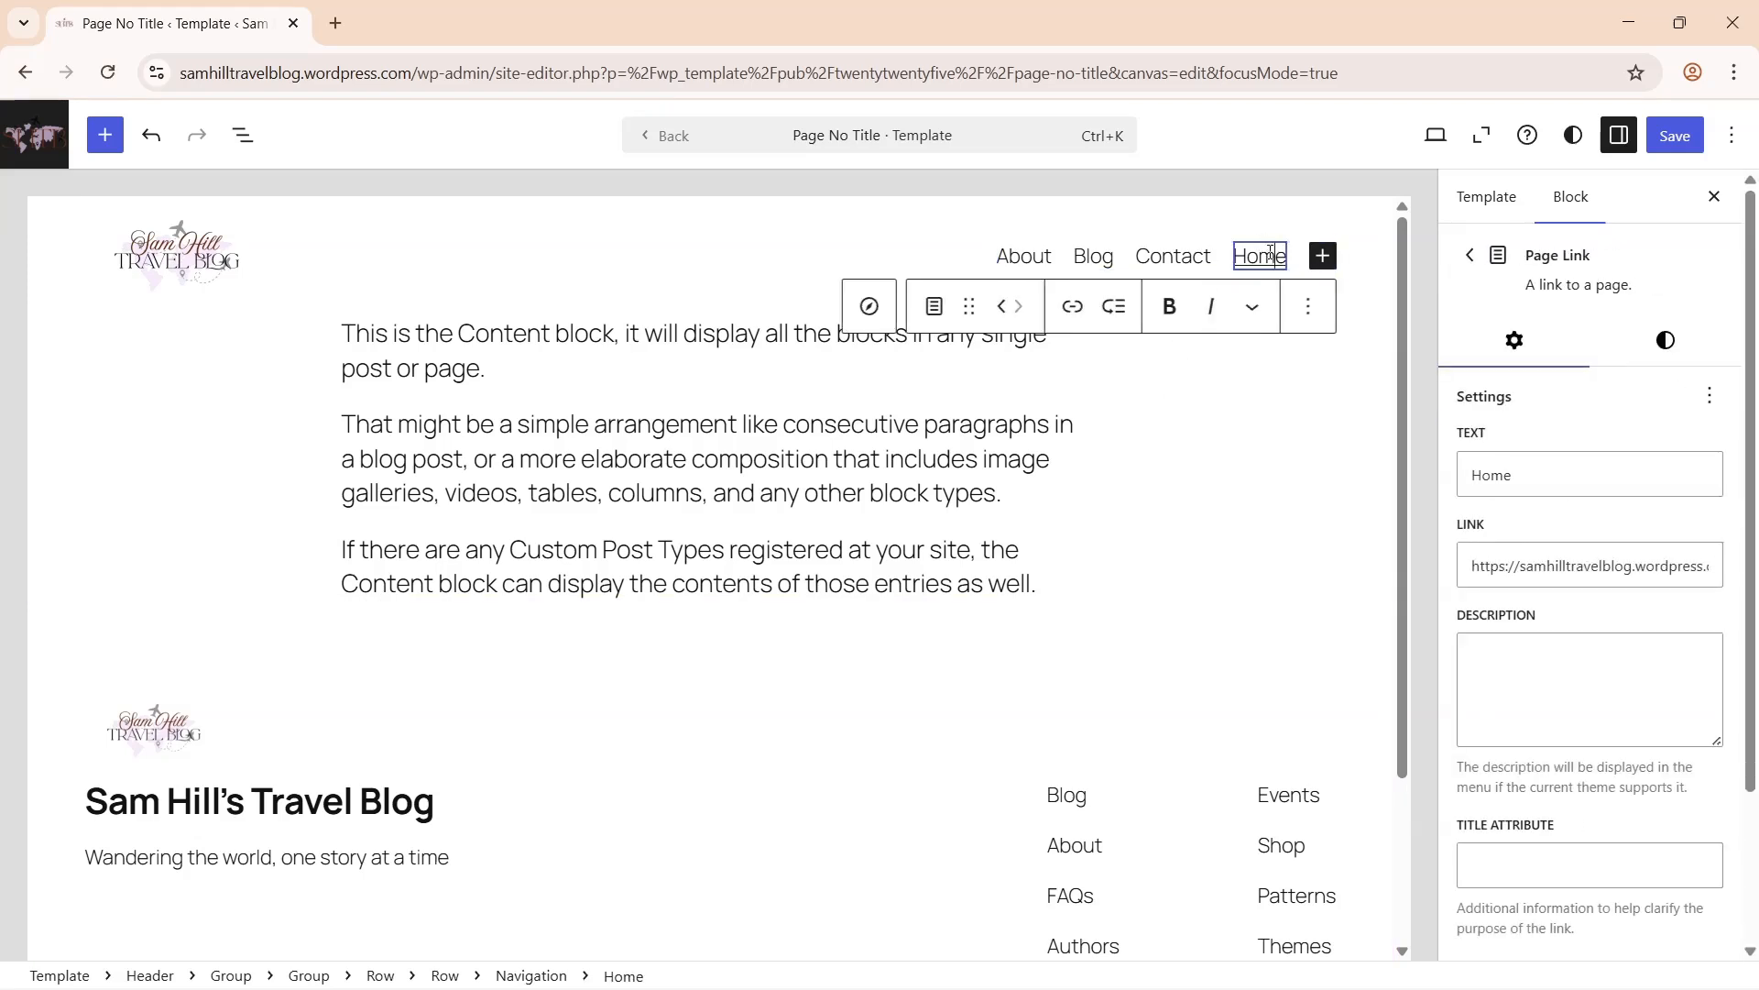
{"action": "left_click", "coordinate": [1004, 305]}
{"action": "left_click", "coordinate": [1004, 305]}
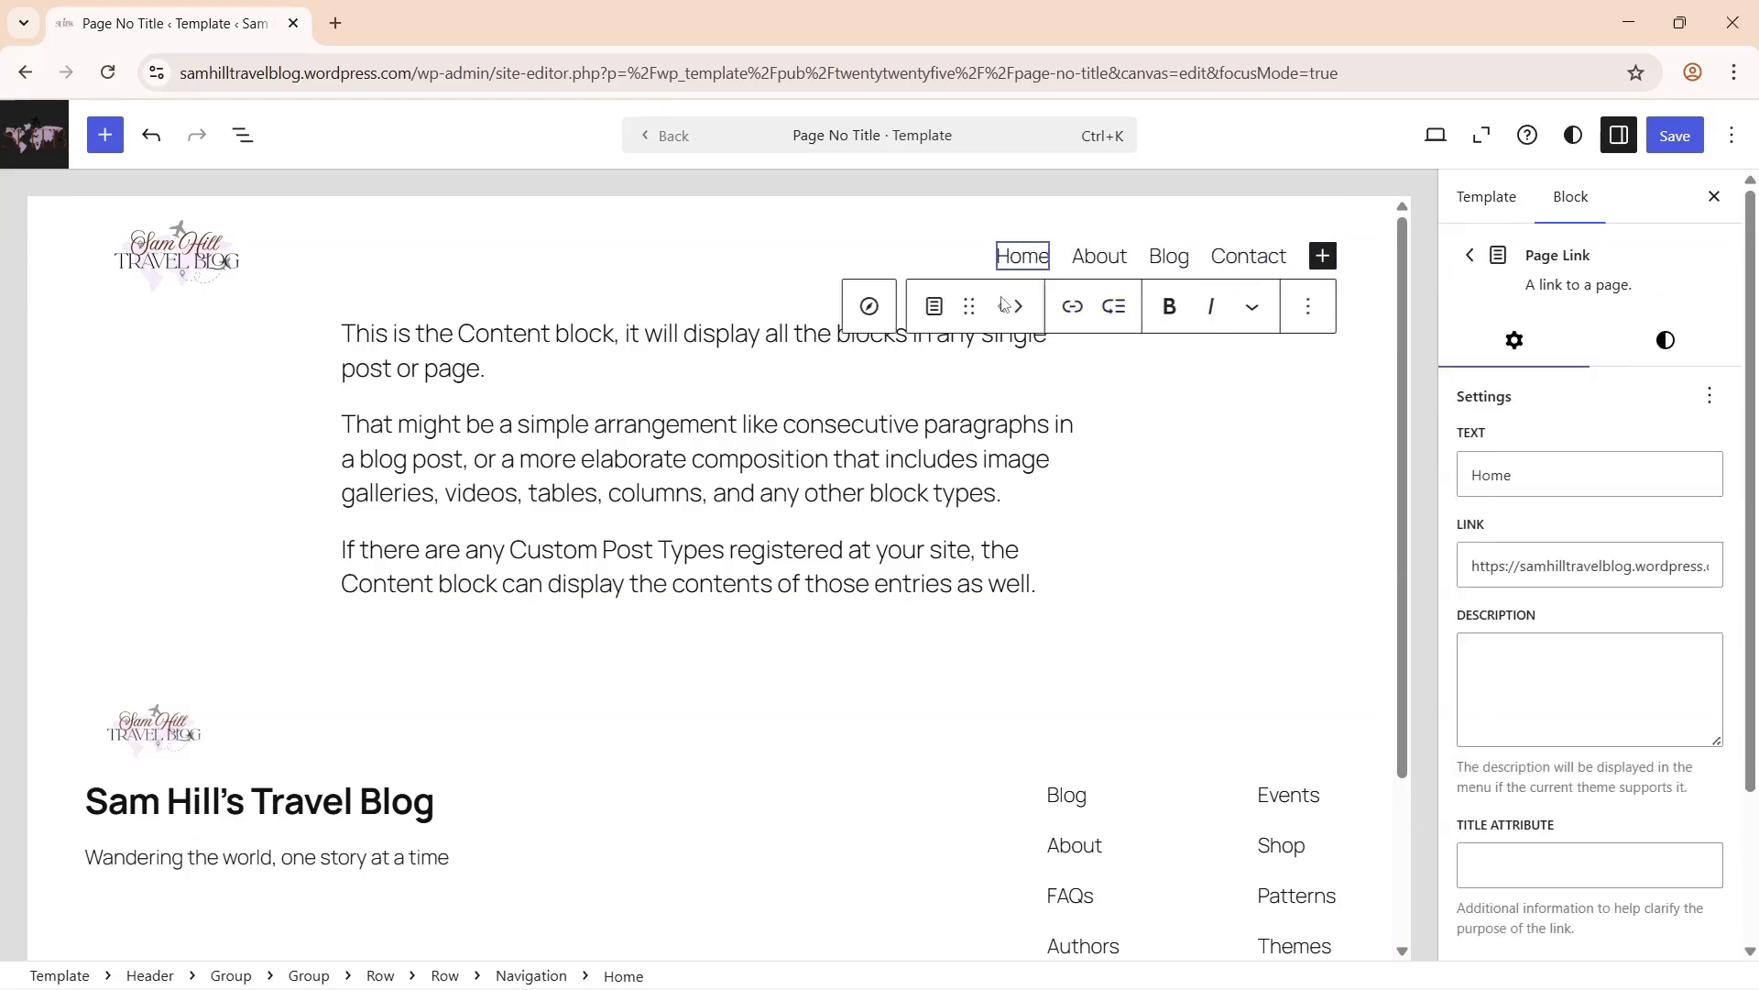
{"action": "left_click_drag", "start_coordinate": [1403, 666], "coordinate": [1402, 844]}
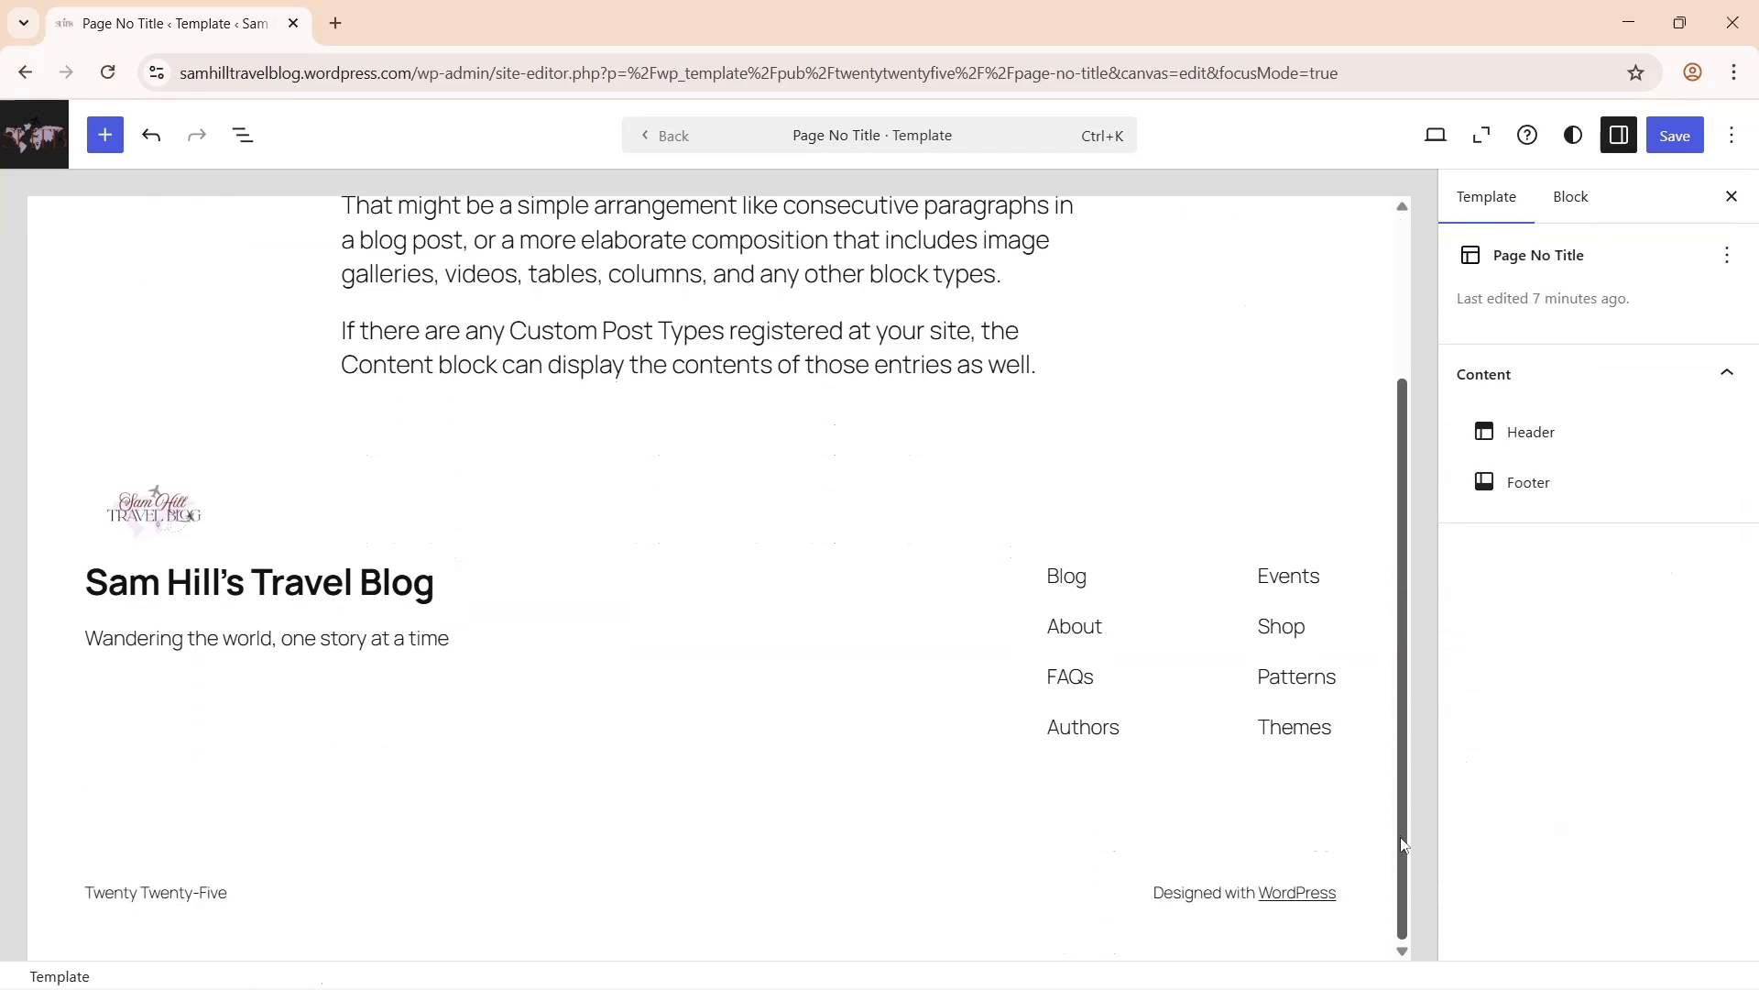
- Delete the FAQs link from the footer menu
{"action": "left_click", "coordinate": [1070, 675]}
{"action": "left_click", "coordinate": [1084, 678]}
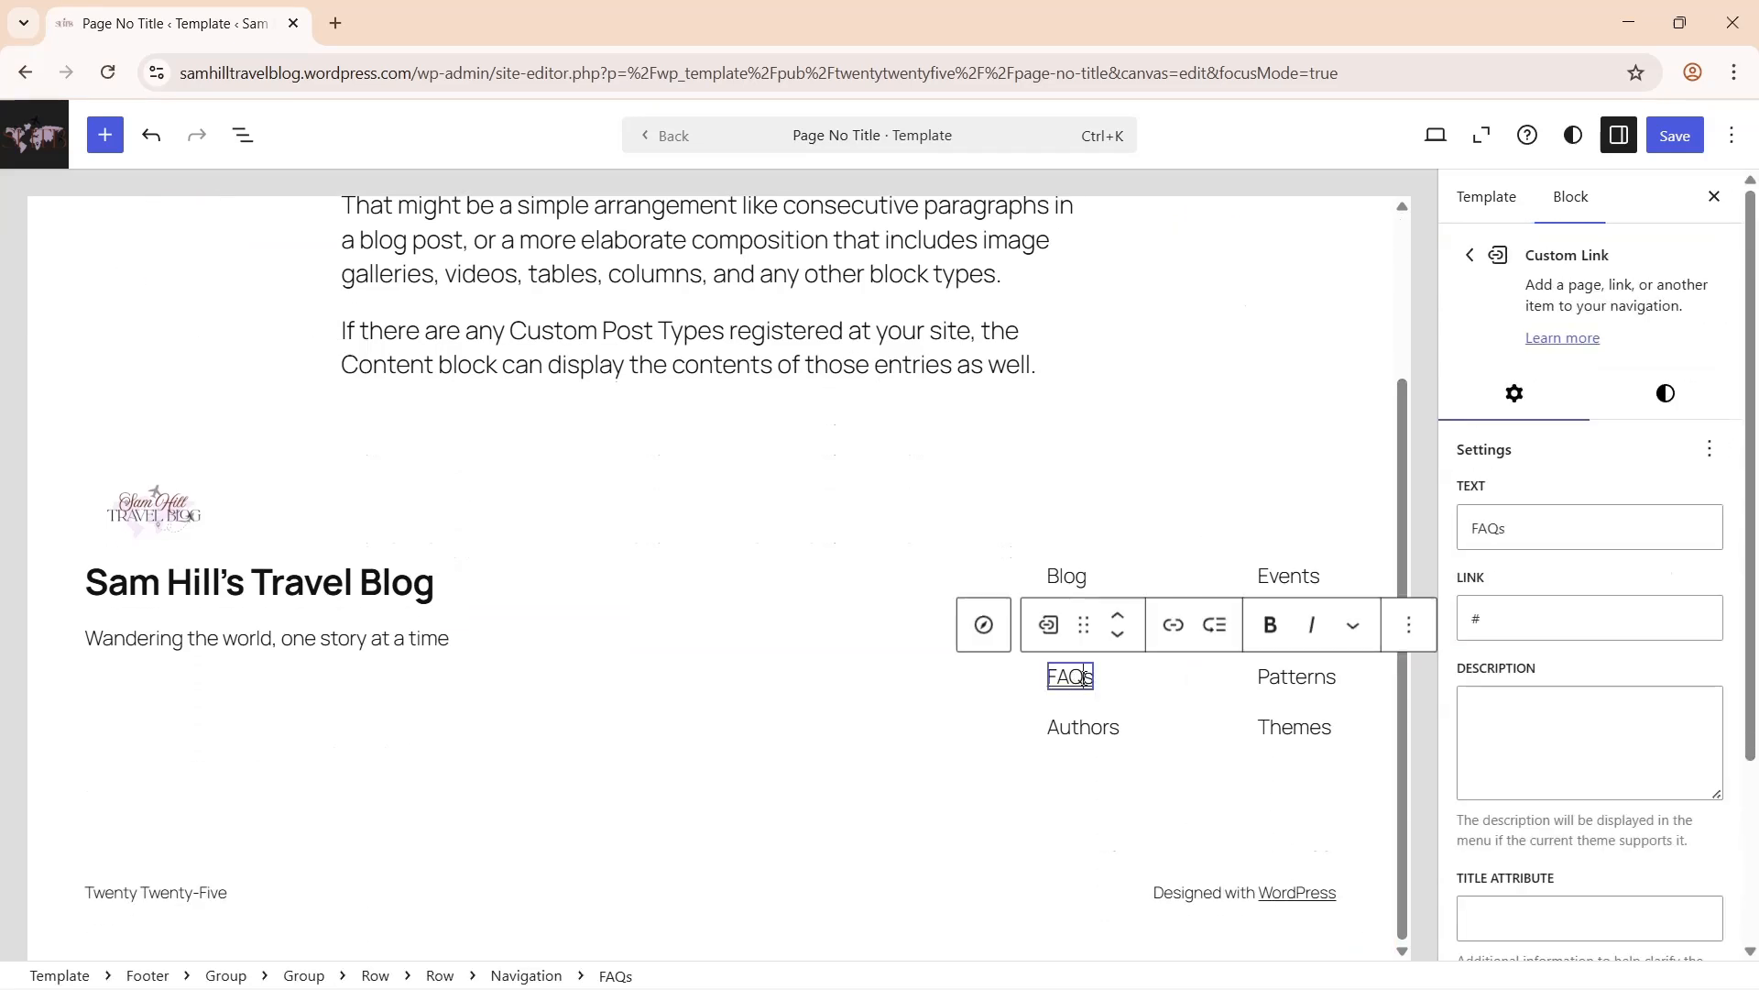
{"action": "left_click", "coordinate": [1410, 624]}
{"action": "scroll", "coordinate": [1416, 558], "scroll_direction": "down", "scroll_amount": 1}
{"action": "left_click", "coordinate": [1365, 551]}
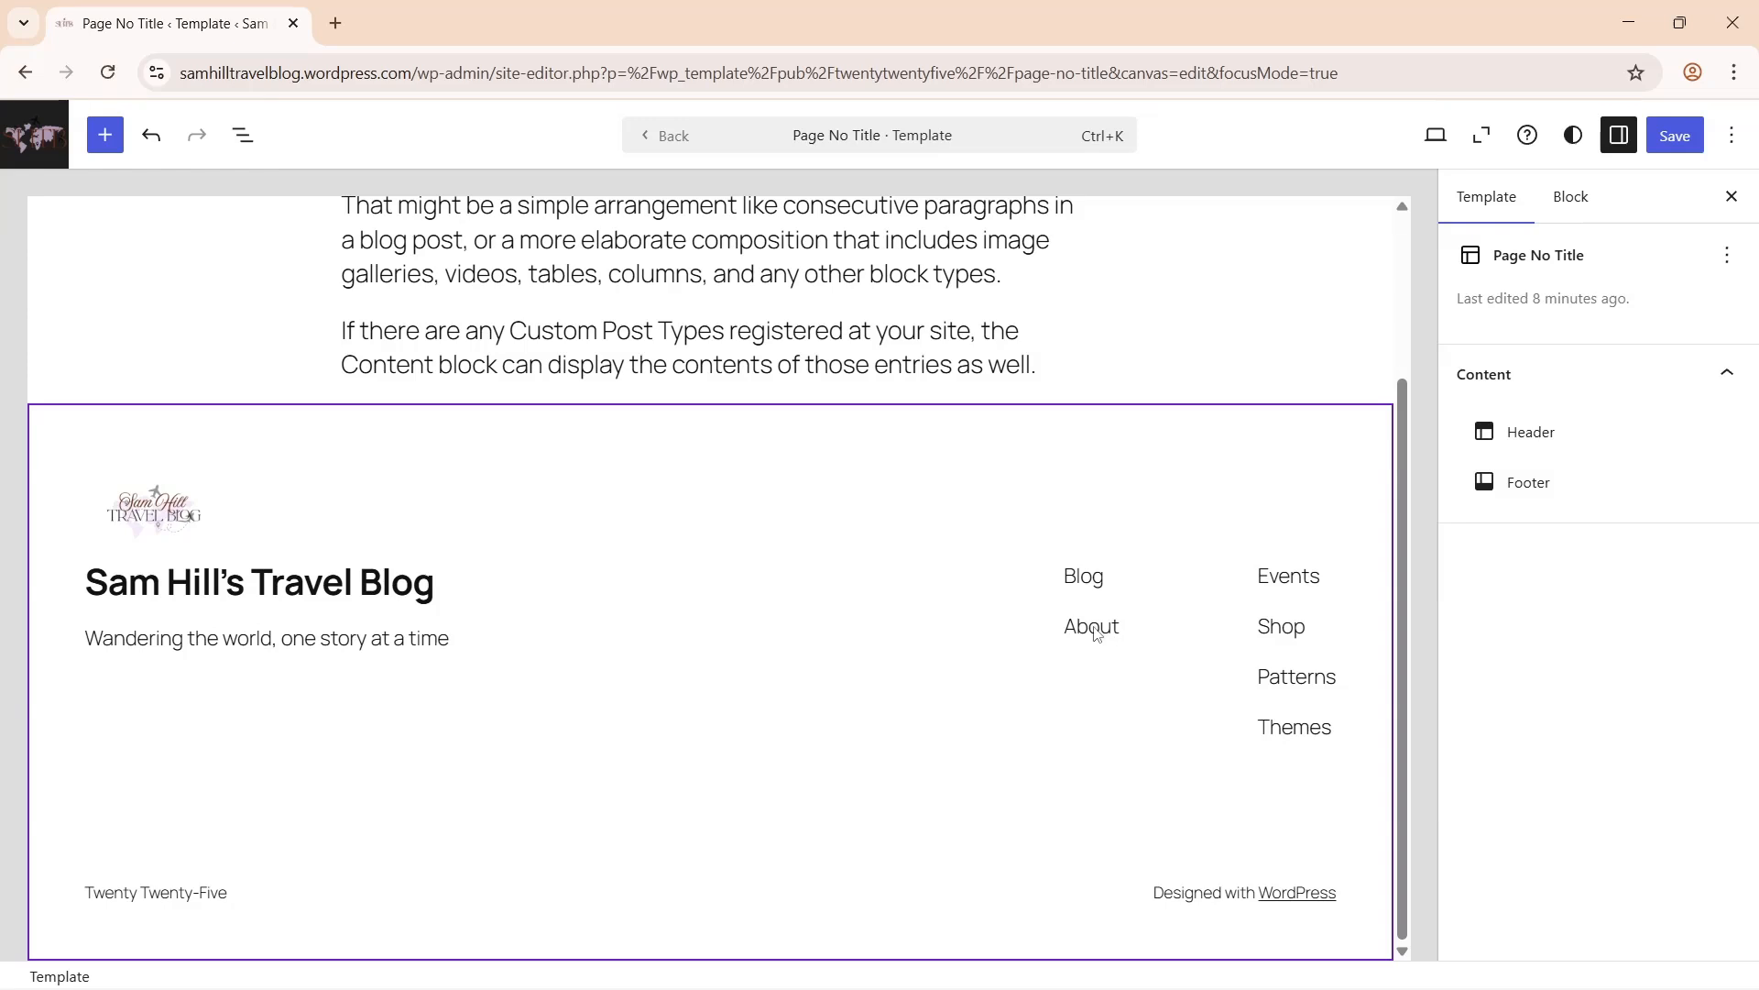
- Add a Contact page link to the footer menu and save the site changes
{"action": "left_click", "coordinate": [1102, 634]}
{"action": "left_click", "coordinate": [1080, 675]}
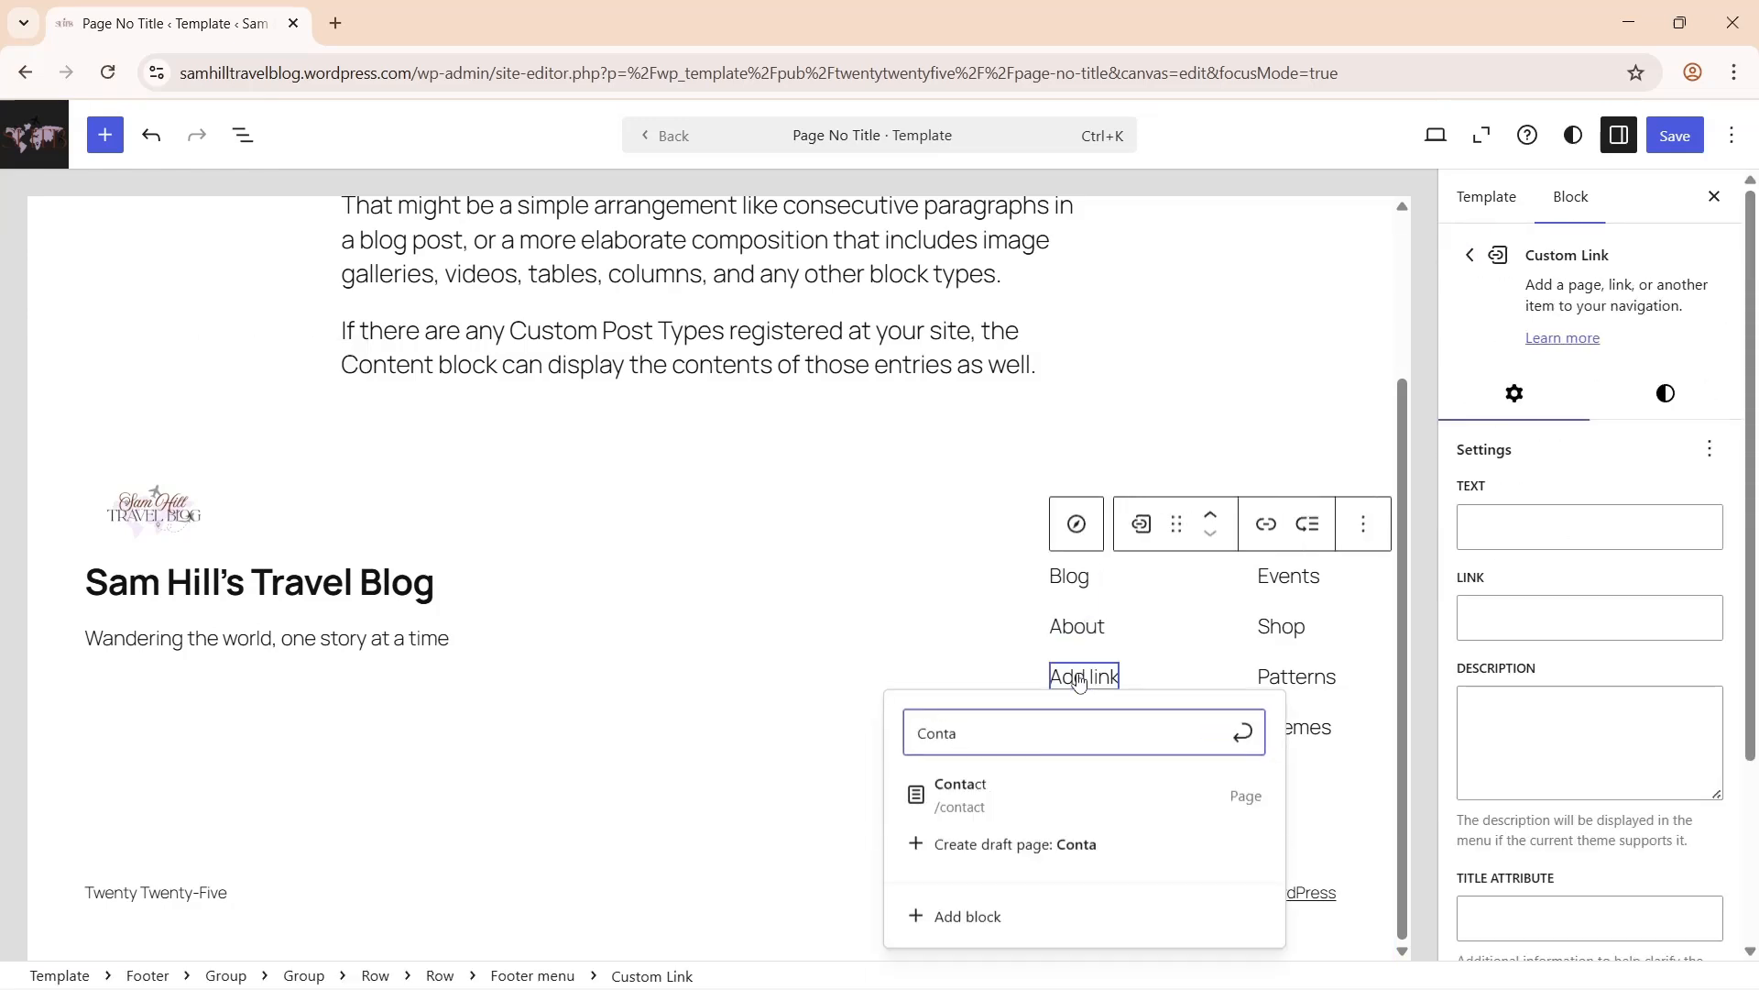
{"action": "left_click", "coordinate": [970, 790]}
{"action": "left_click", "coordinate": [1002, 601]}
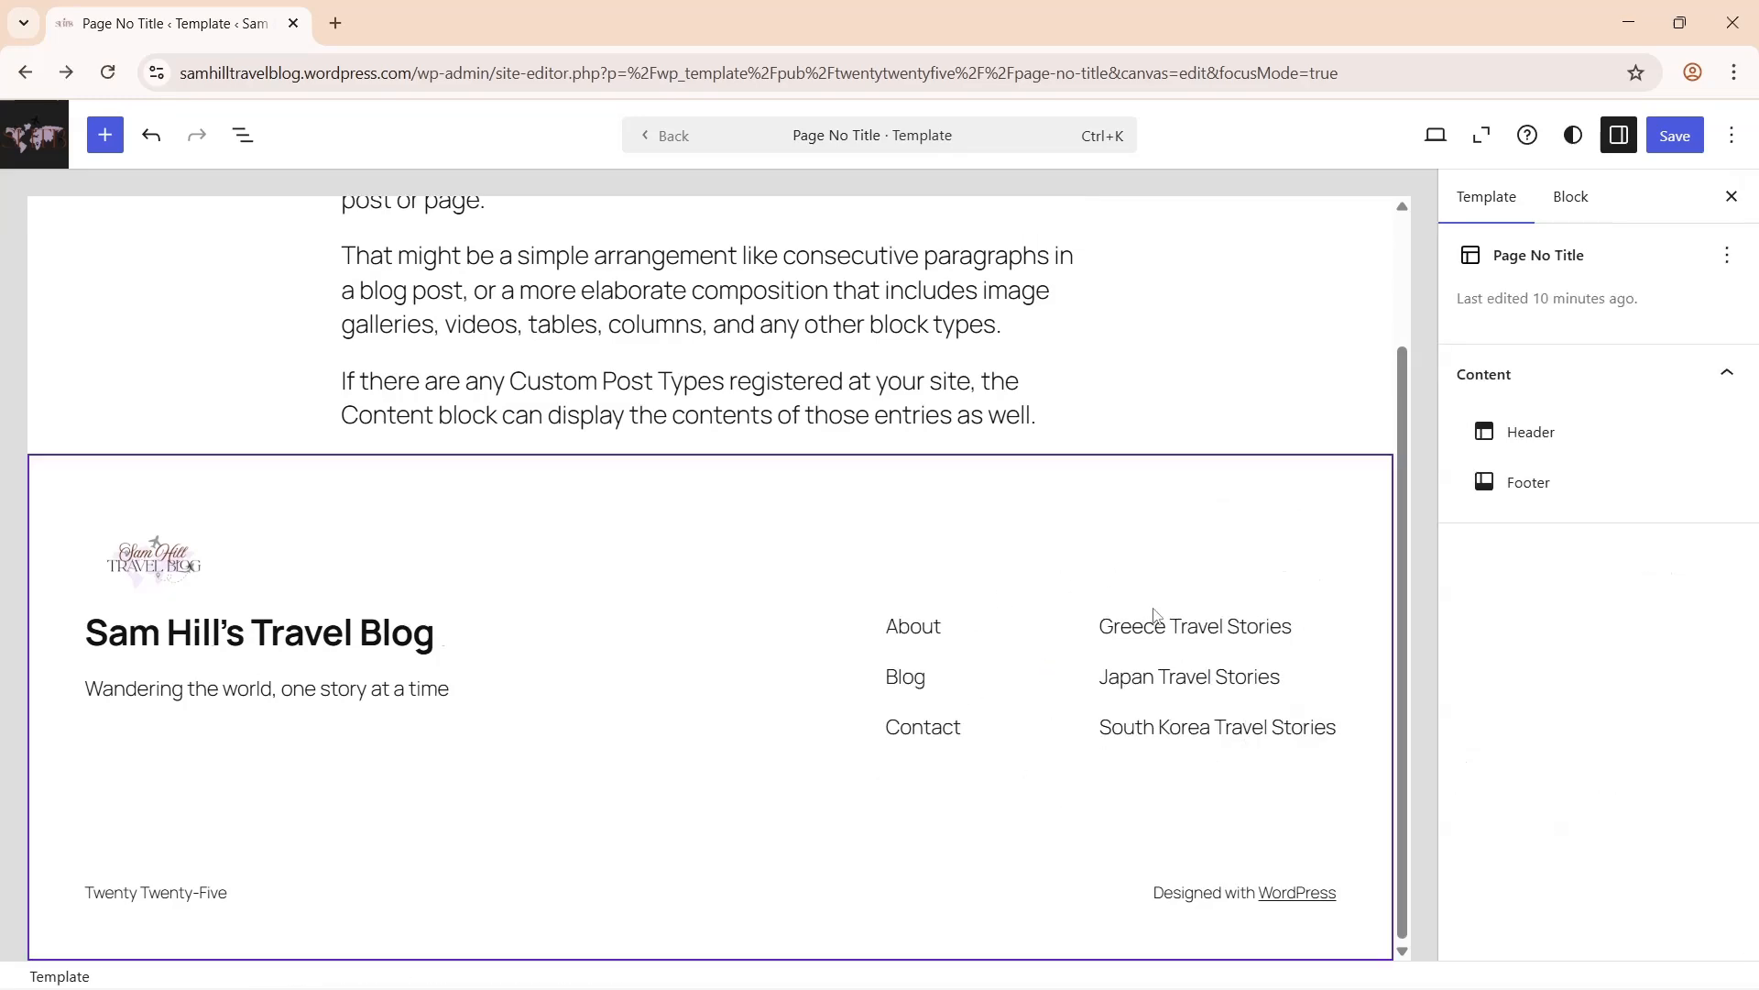
{"action": "left_click", "coordinate": [1674, 137]}
{"action": "left_click", "coordinate": [1674, 137]}
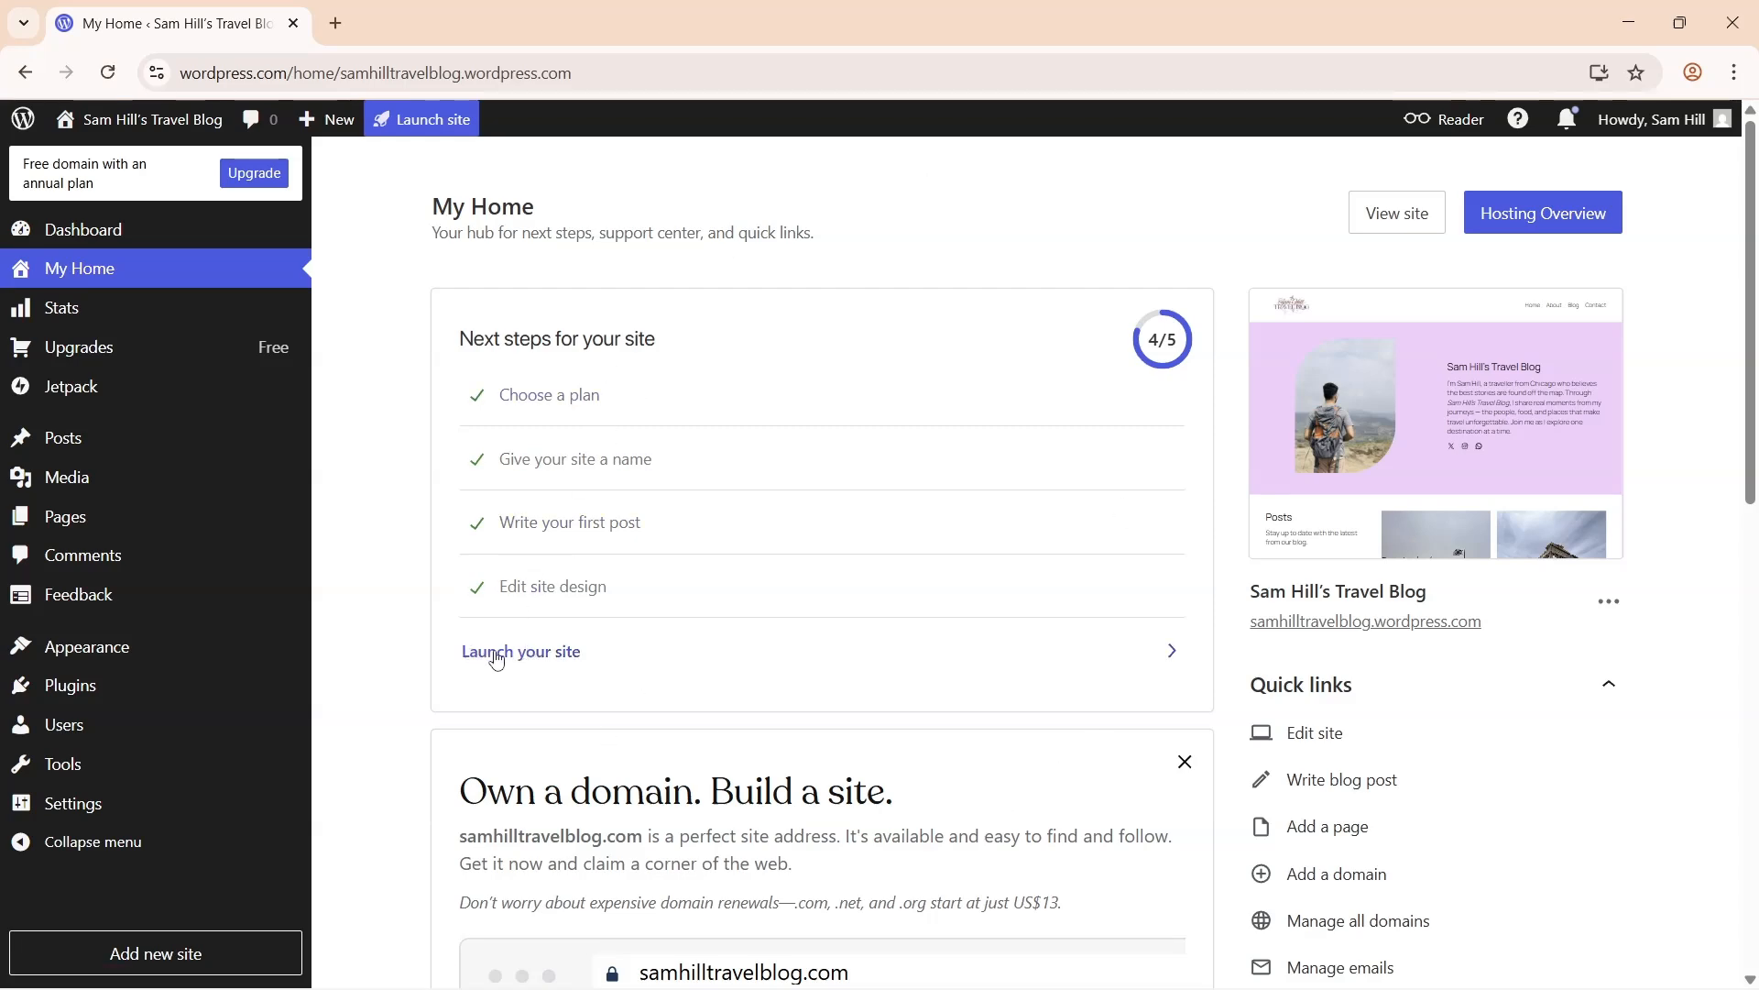
- Launch the travel blog, then browse the live Blog page and the Lost in Kyoto post
{"action": "left_click", "coordinate": [530, 657]}
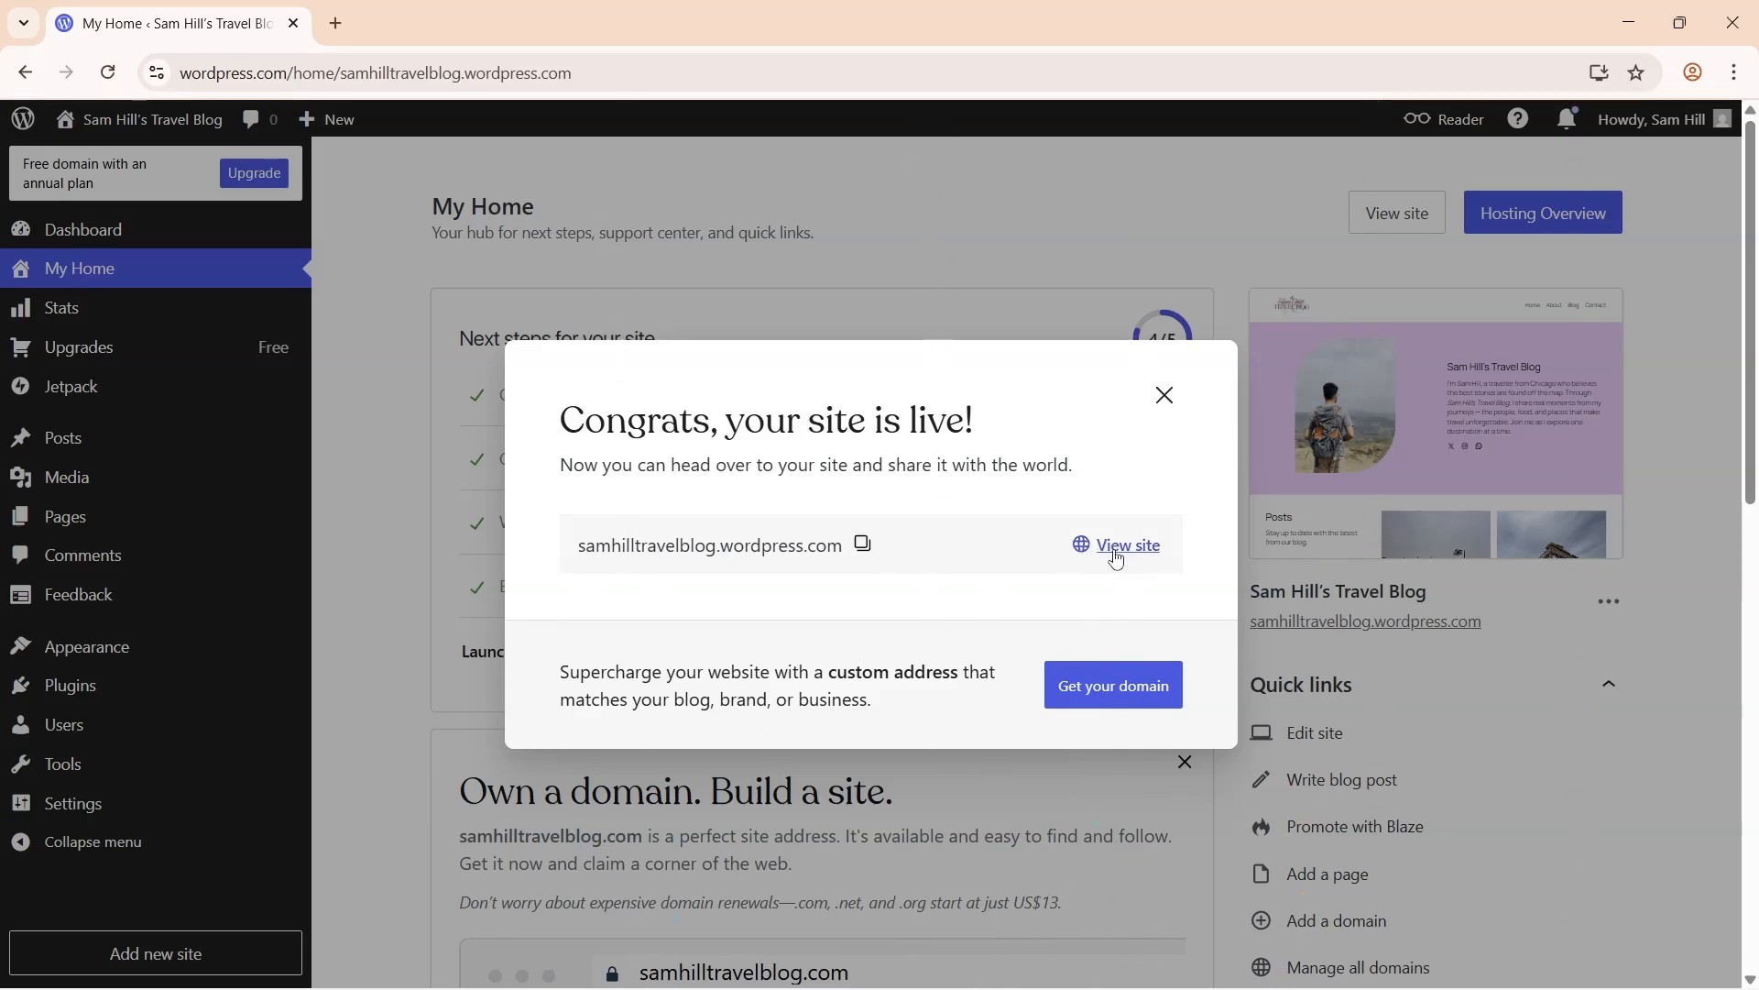
{"action": "left_click", "coordinate": [1117, 550]}
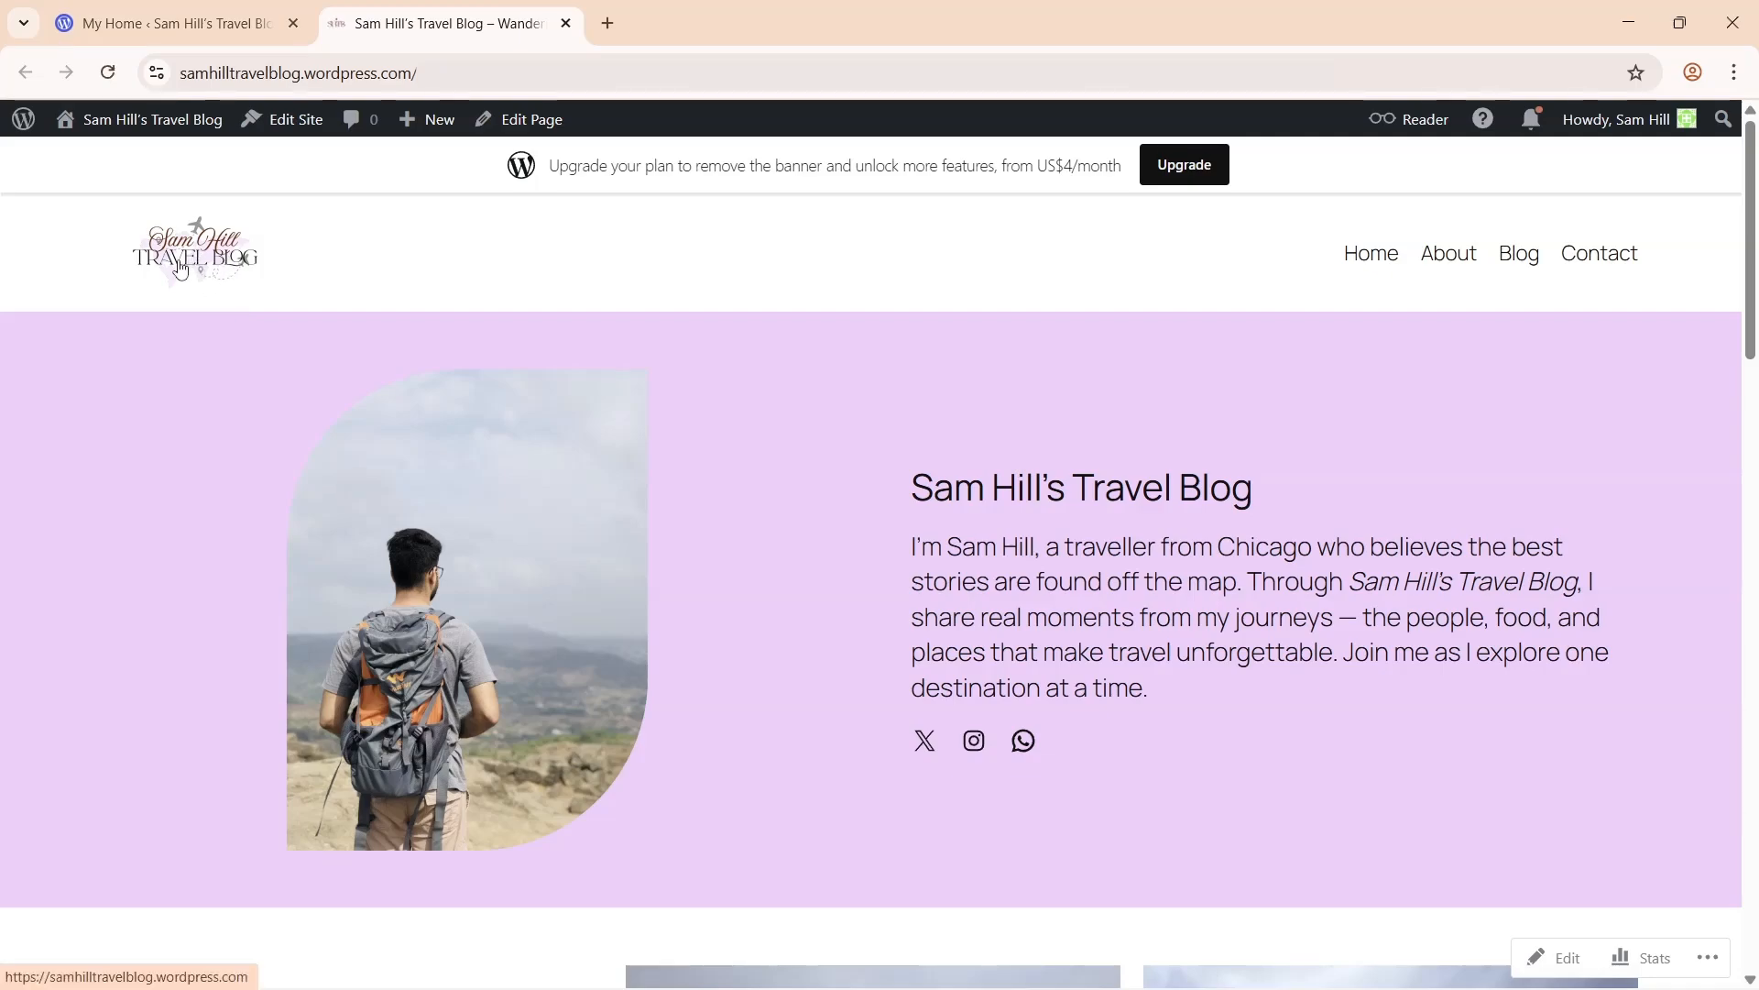
{"action": "left_click", "coordinate": [1517, 253]}
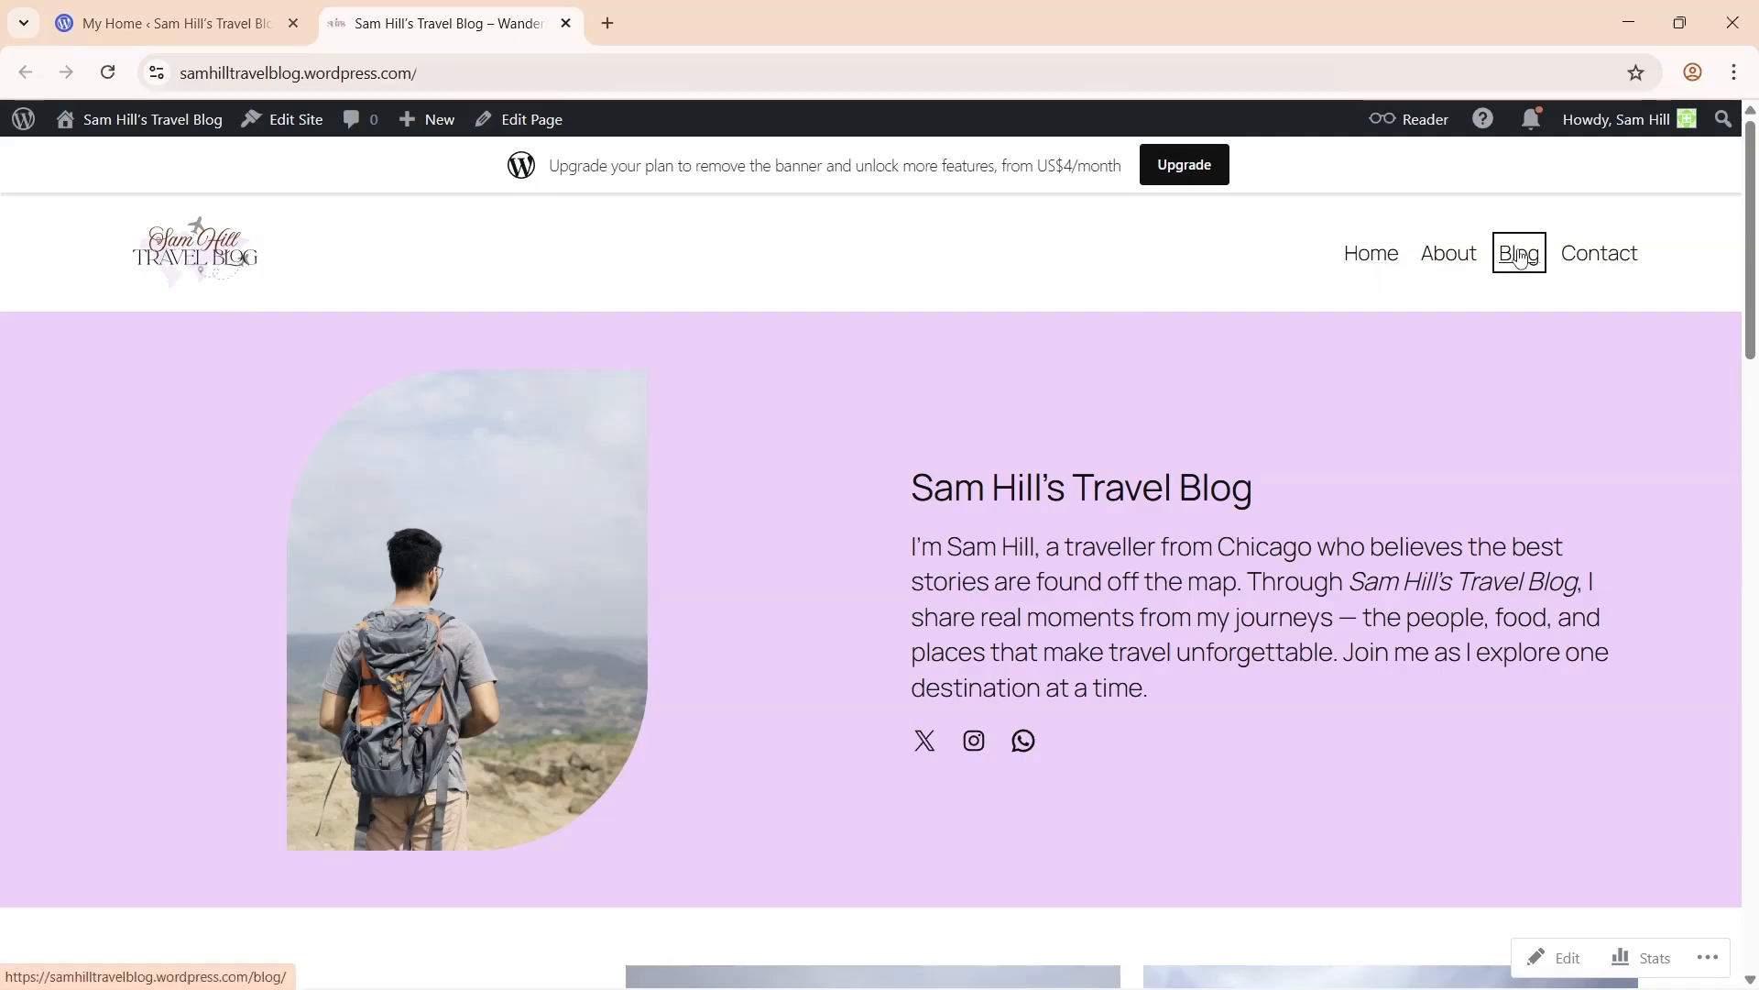
{"action": "left_click_drag", "start_coordinate": [1752, 256], "coordinate": [1755, 724]}
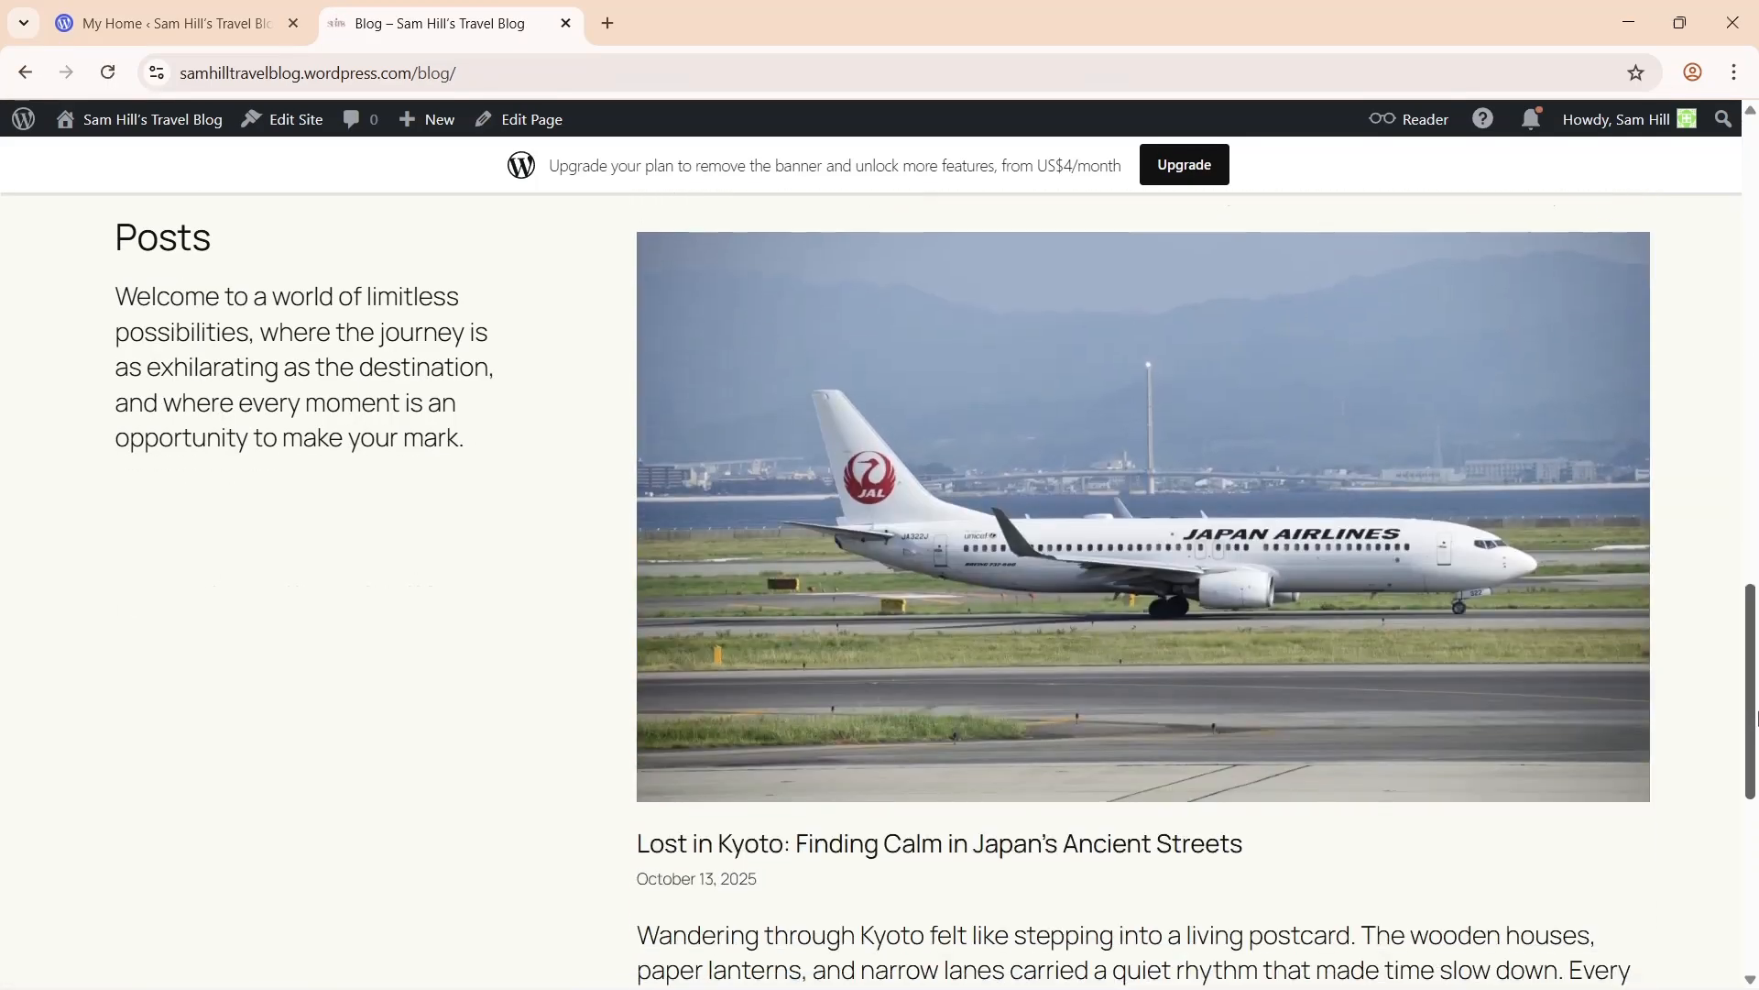
{"action": "left_click", "coordinate": [1279, 498]}
{"action": "left_click_drag", "start_coordinate": [1755, 264], "coordinate": [1755, 962]}
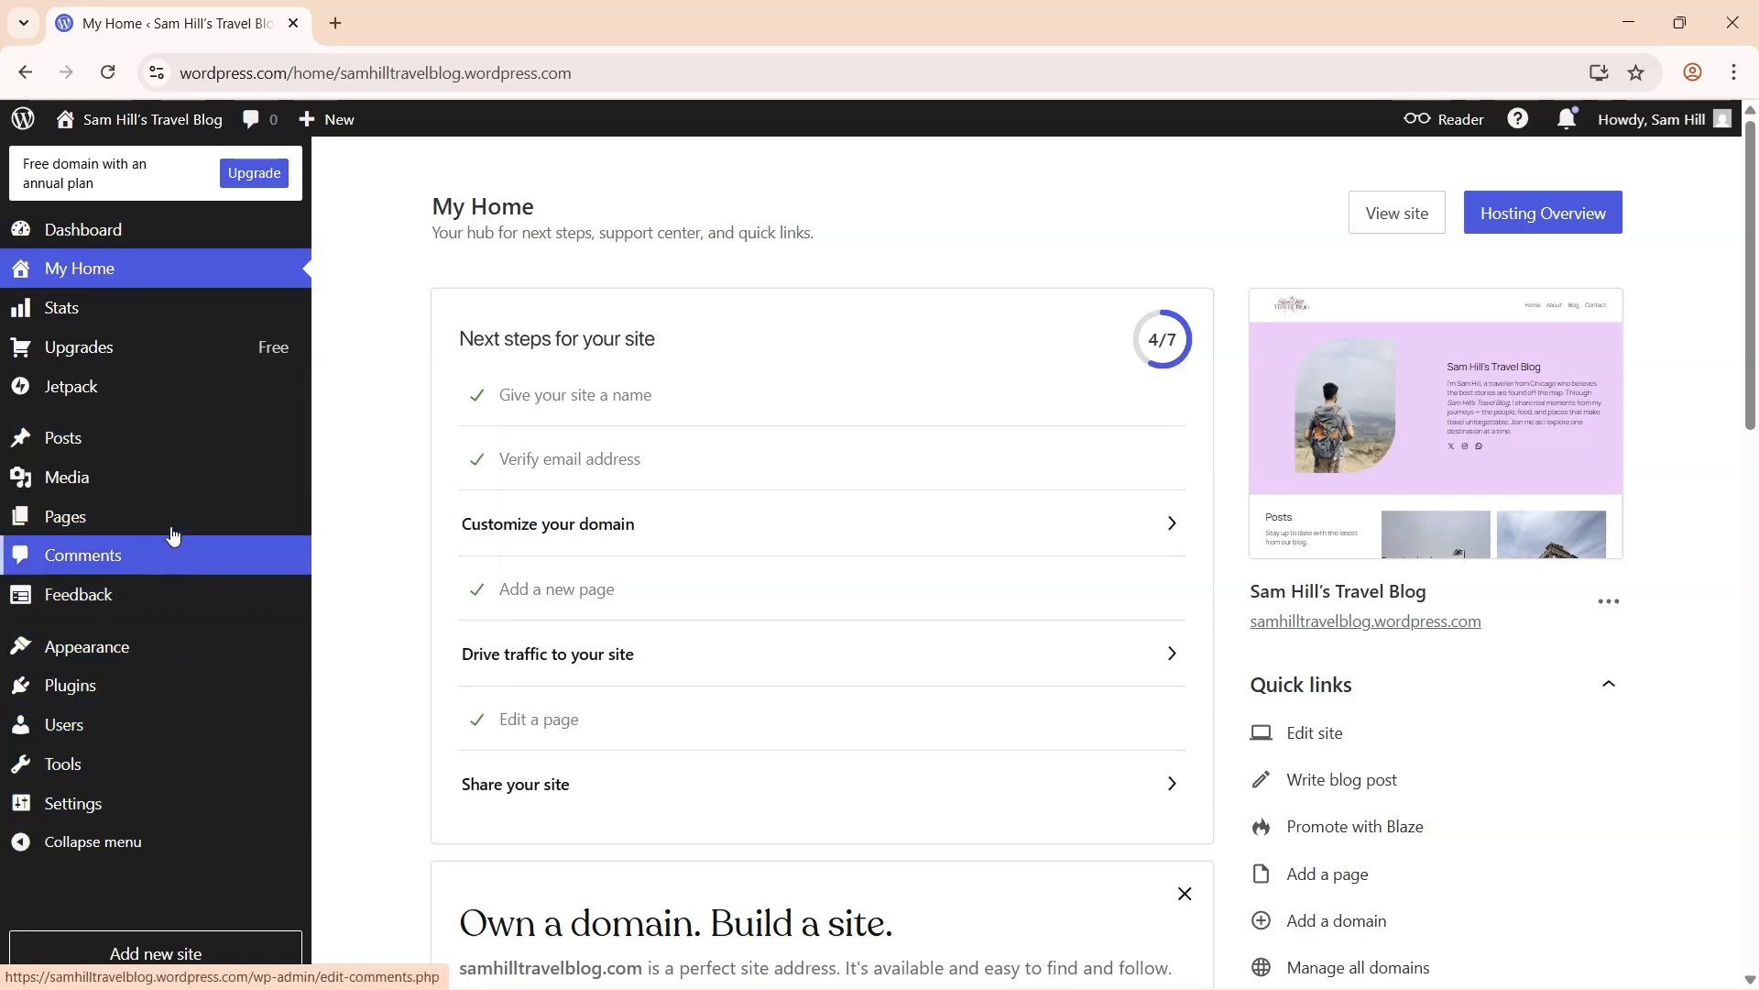
- Review the site's traffic stats under Jetpack Stats
{"action": "mouse_move", "coordinate": [201, 400]}
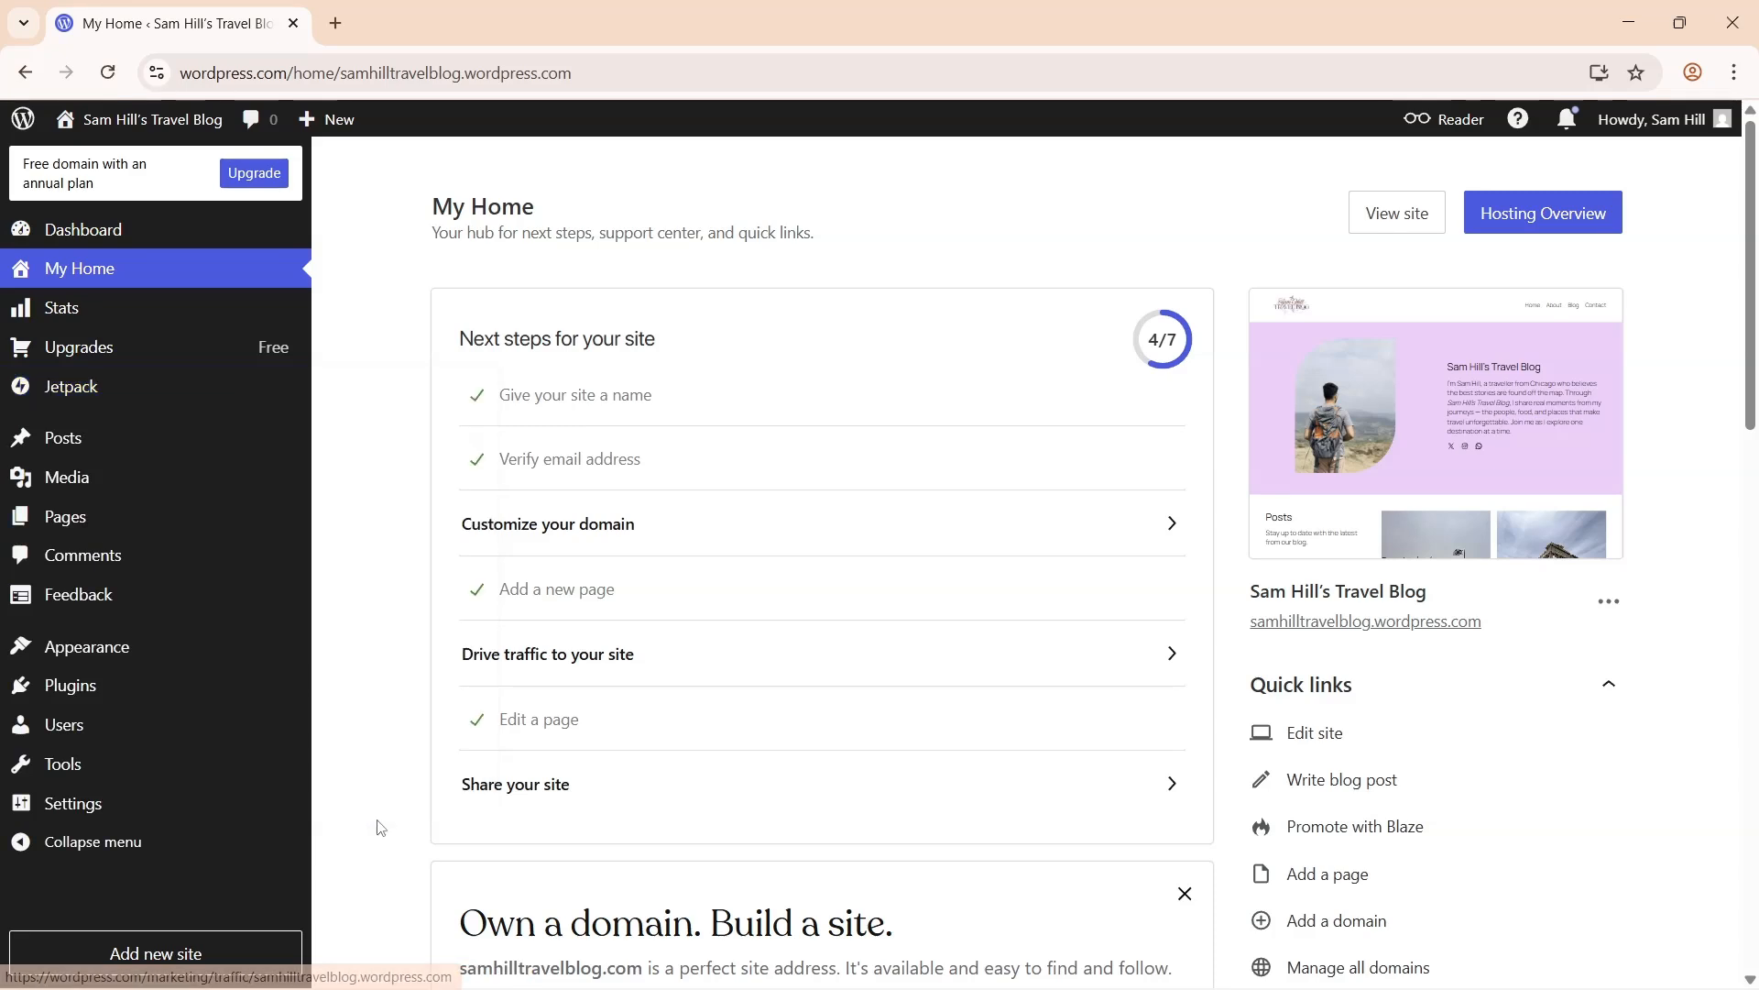
{"action": "left_click", "coordinate": [55, 317]}
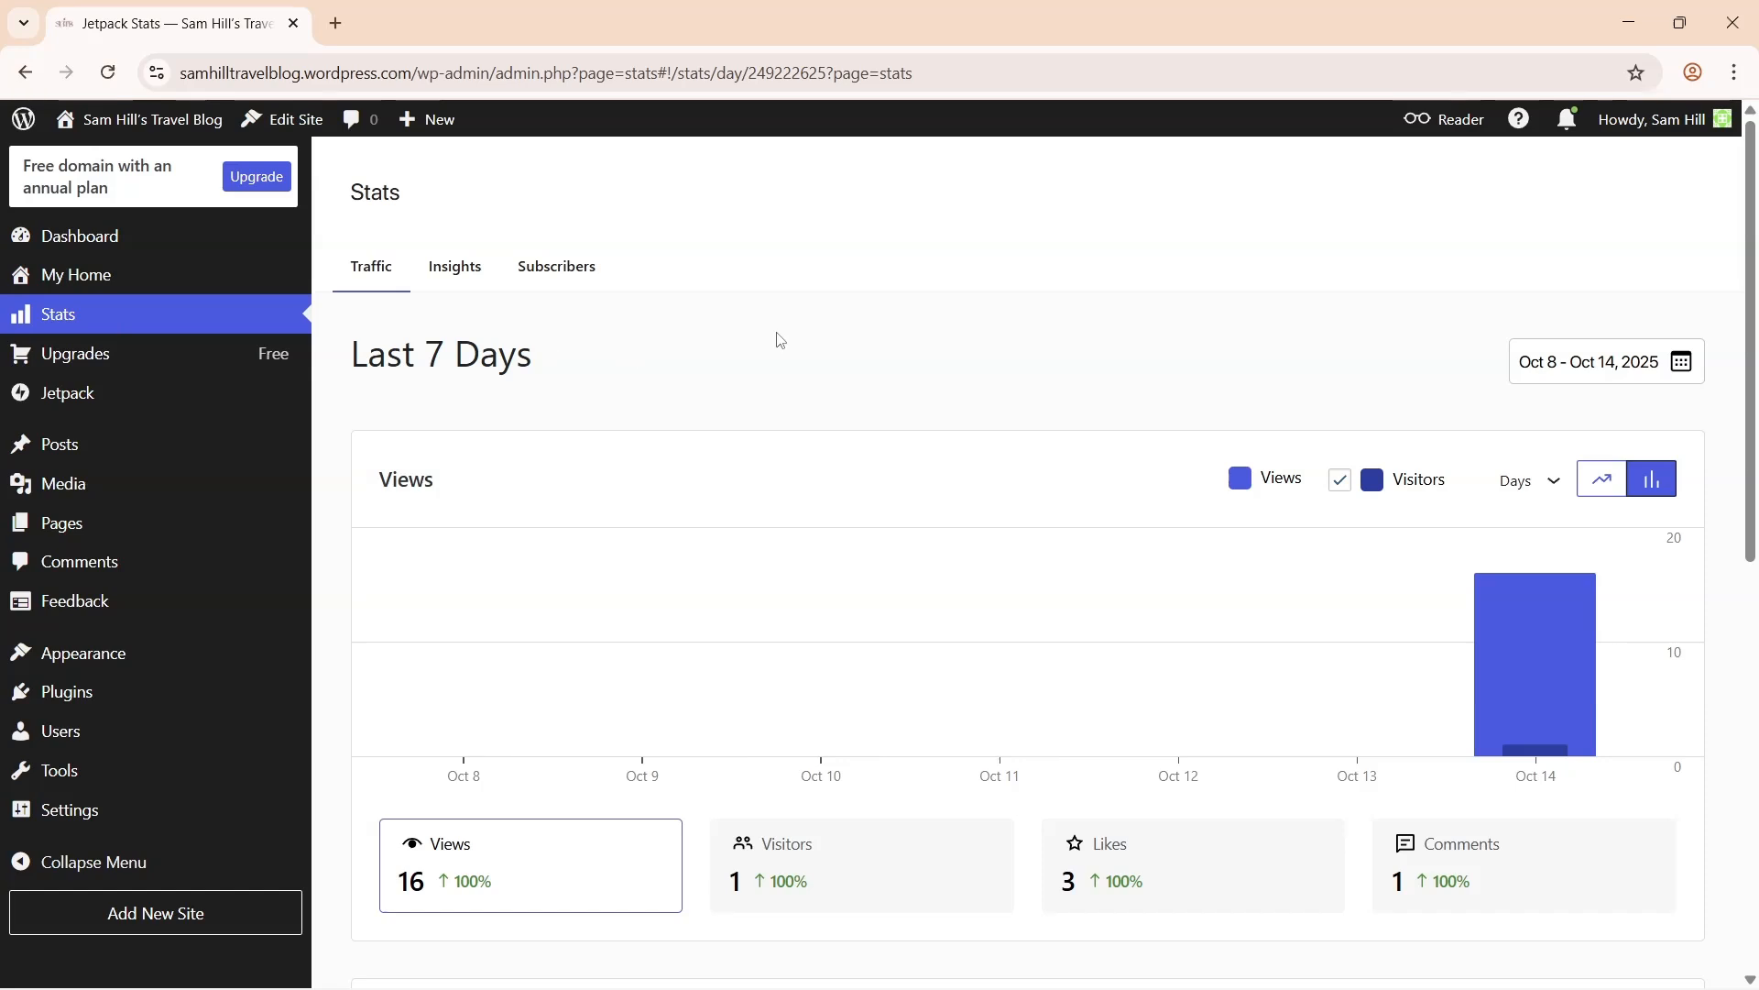
{"action": "scroll", "coordinate": [514, 706], "scroll_direction": "down", "scroll_amount": 2}
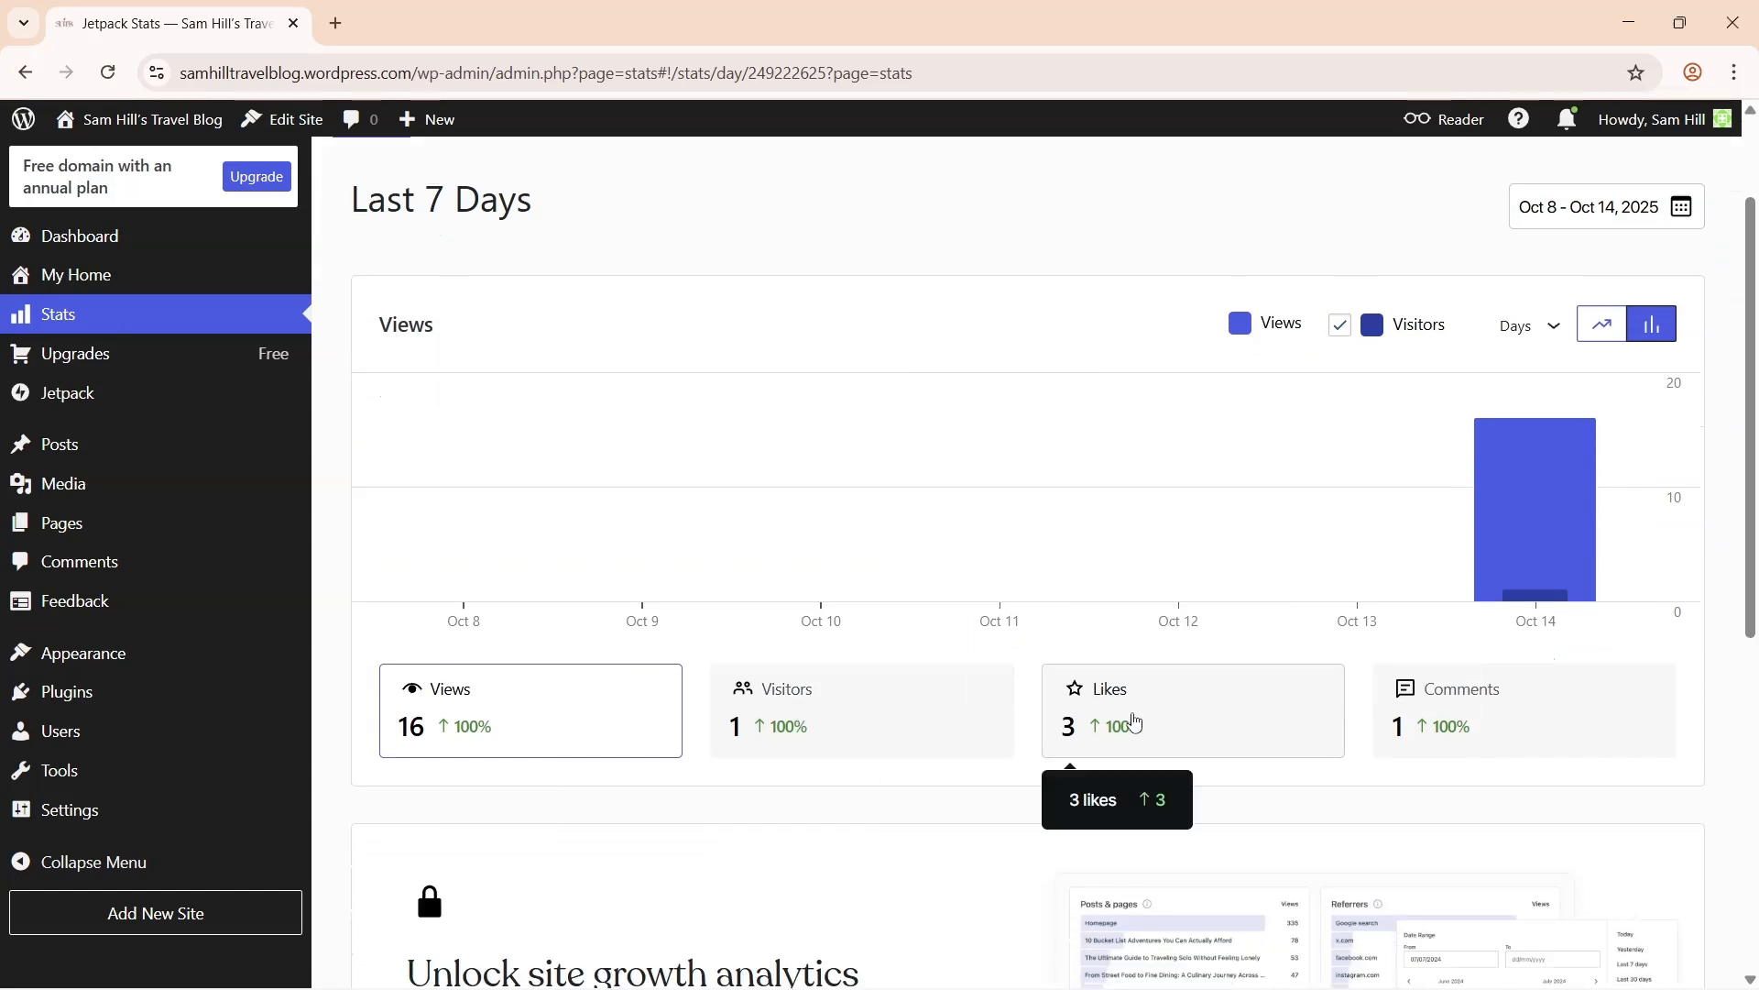
- Open Jetpack Social and check its social account connections, then close them
{"action": "left_click", "coordinate": [69, 393]}
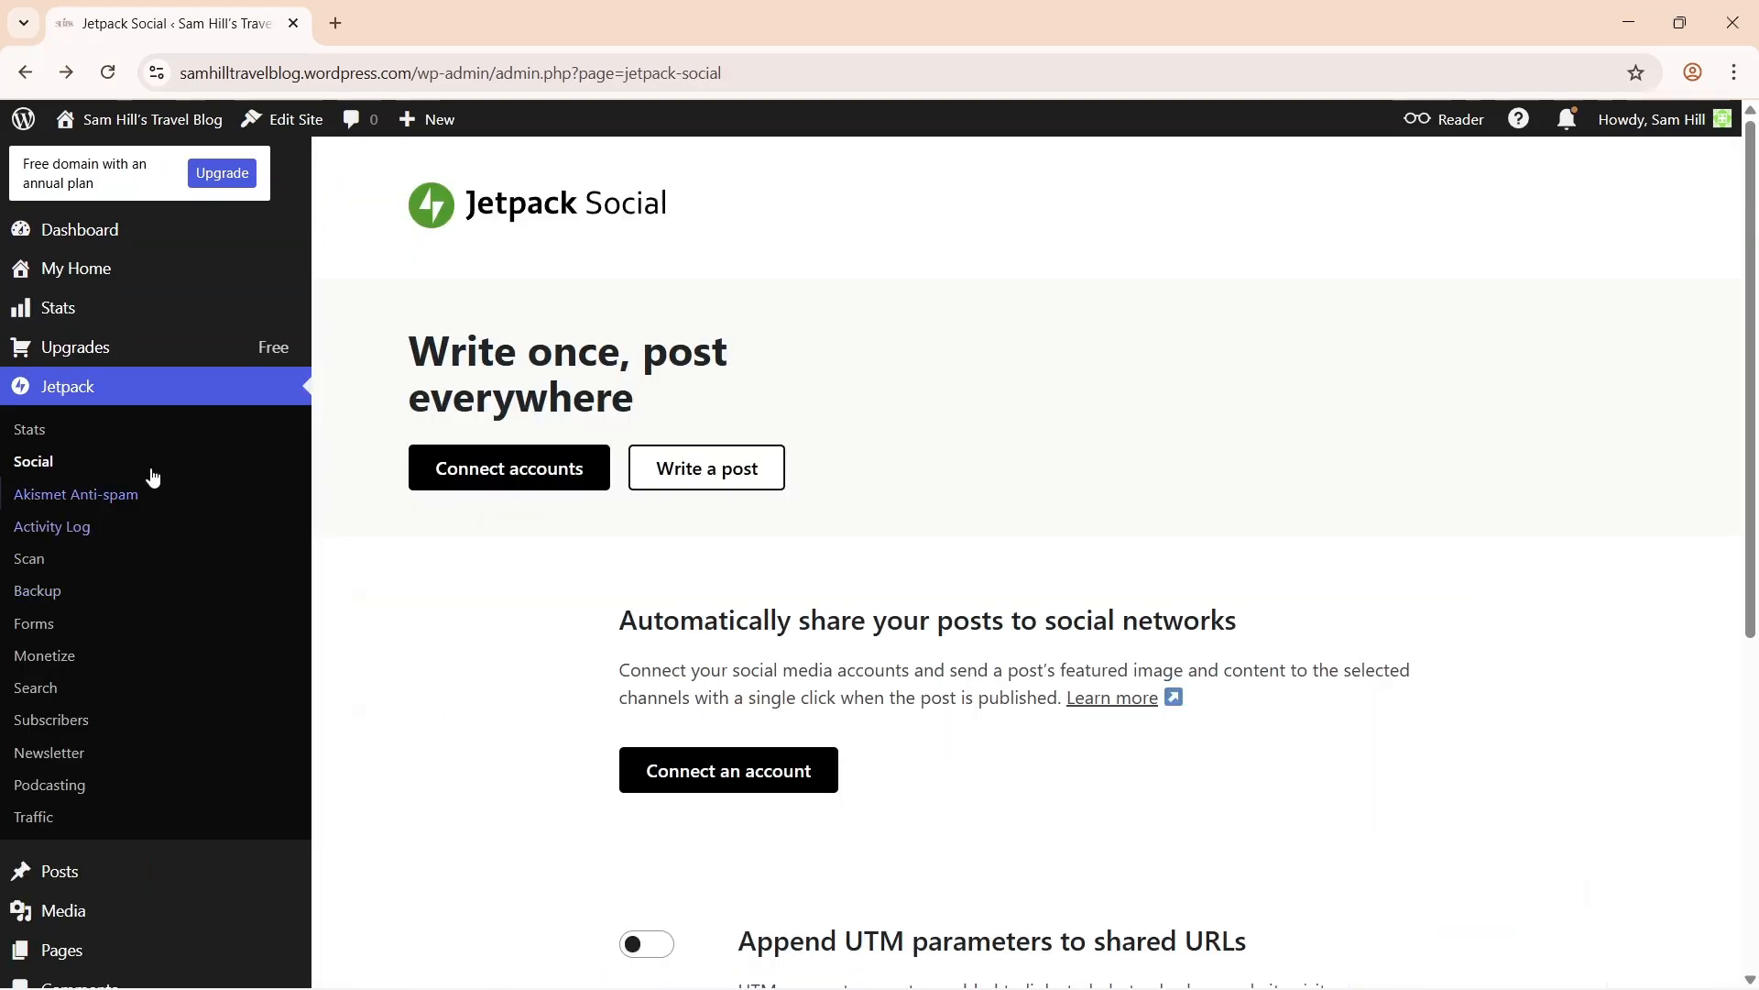
{"action": "left_click", "coordinate": [456, 469]}
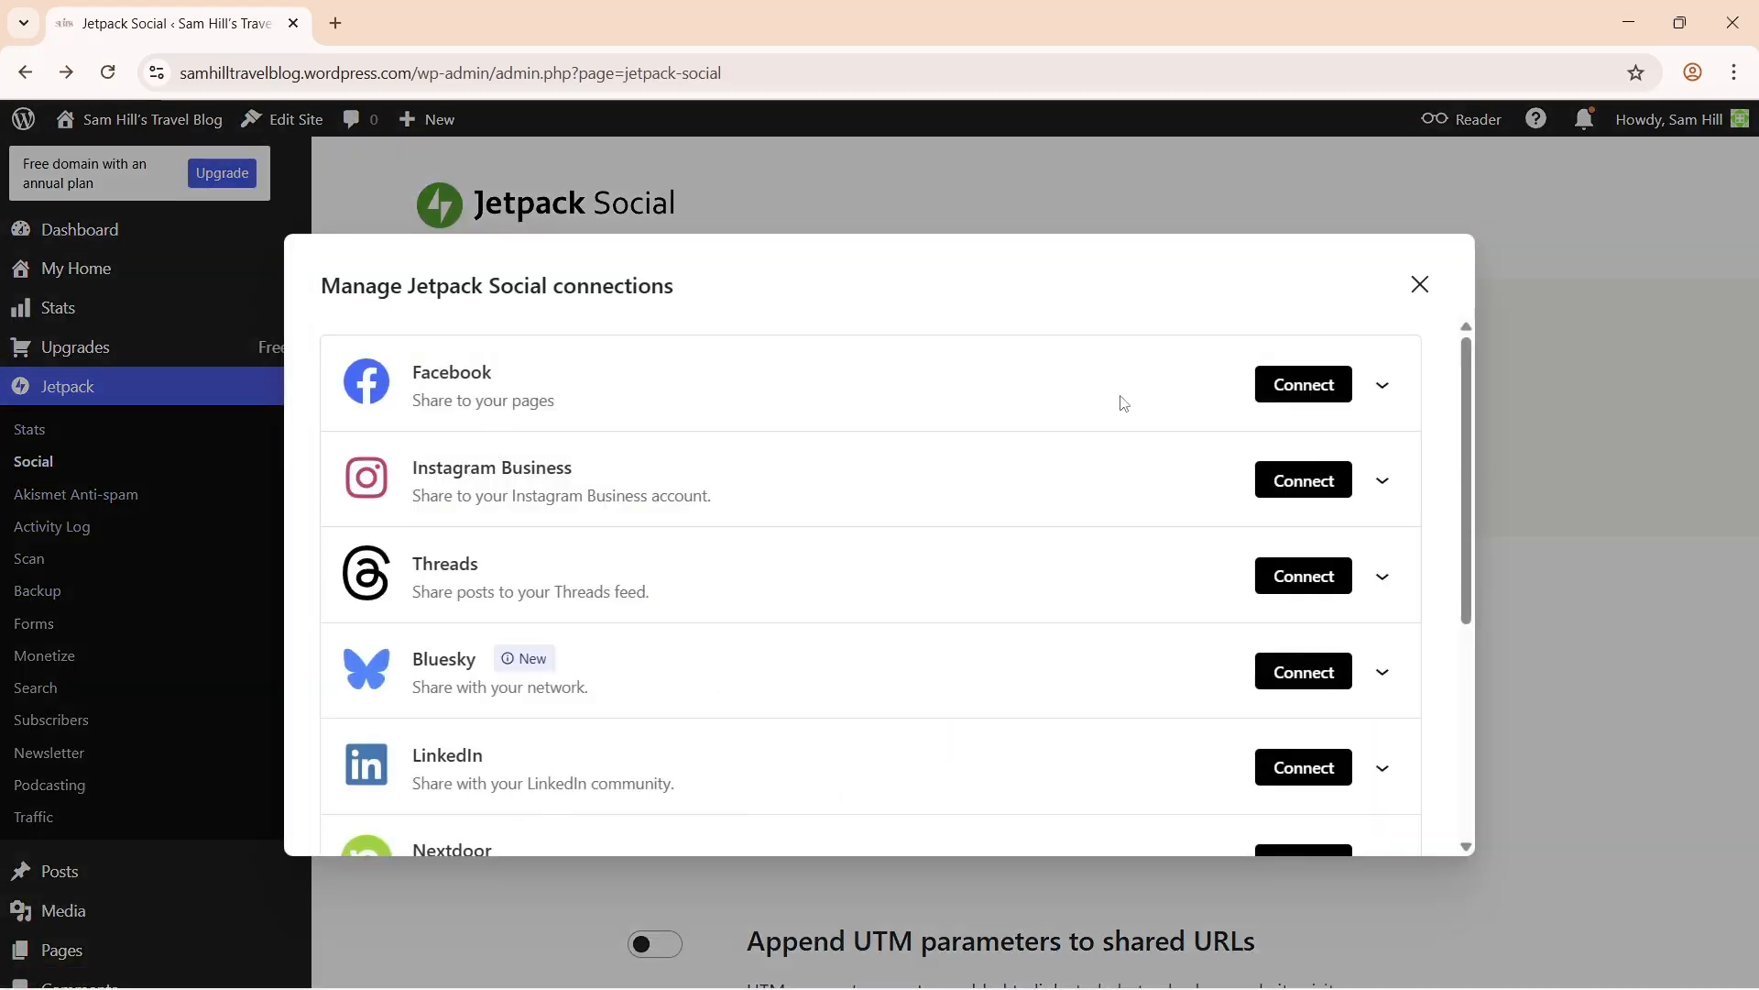
{"action": "left_click", "coordinate": [1419, 288]}
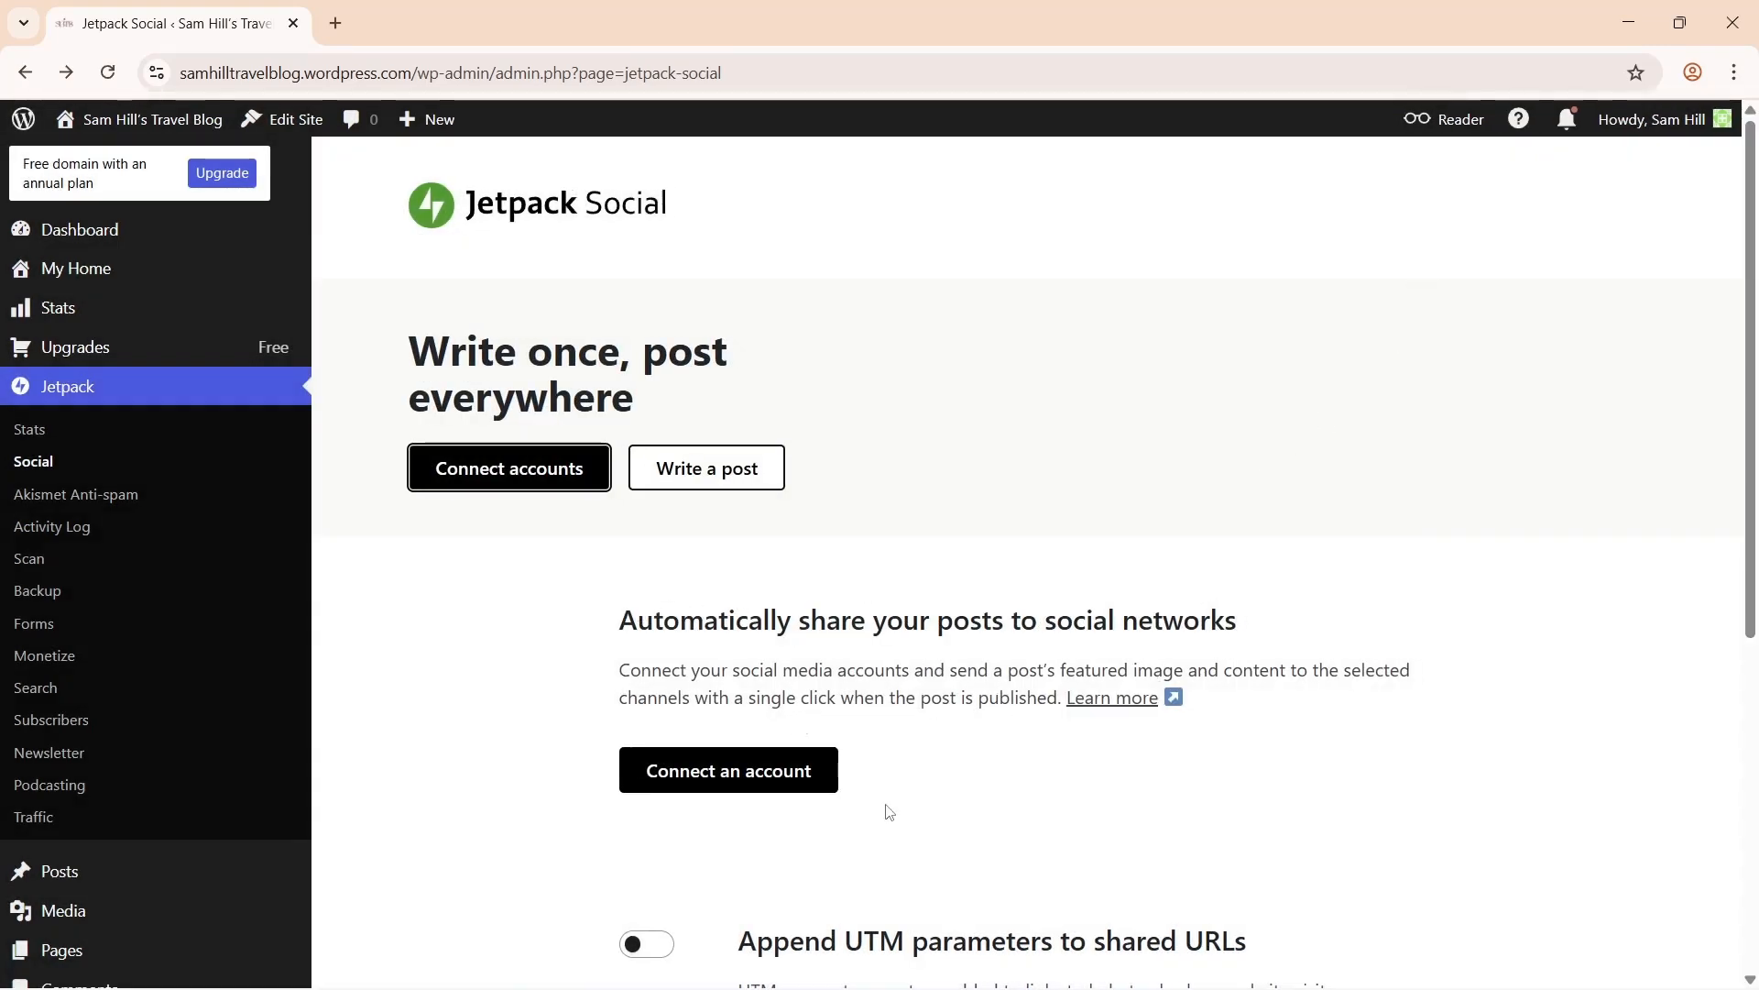
{"action": "left_click", "coordinate": [78, 494]}
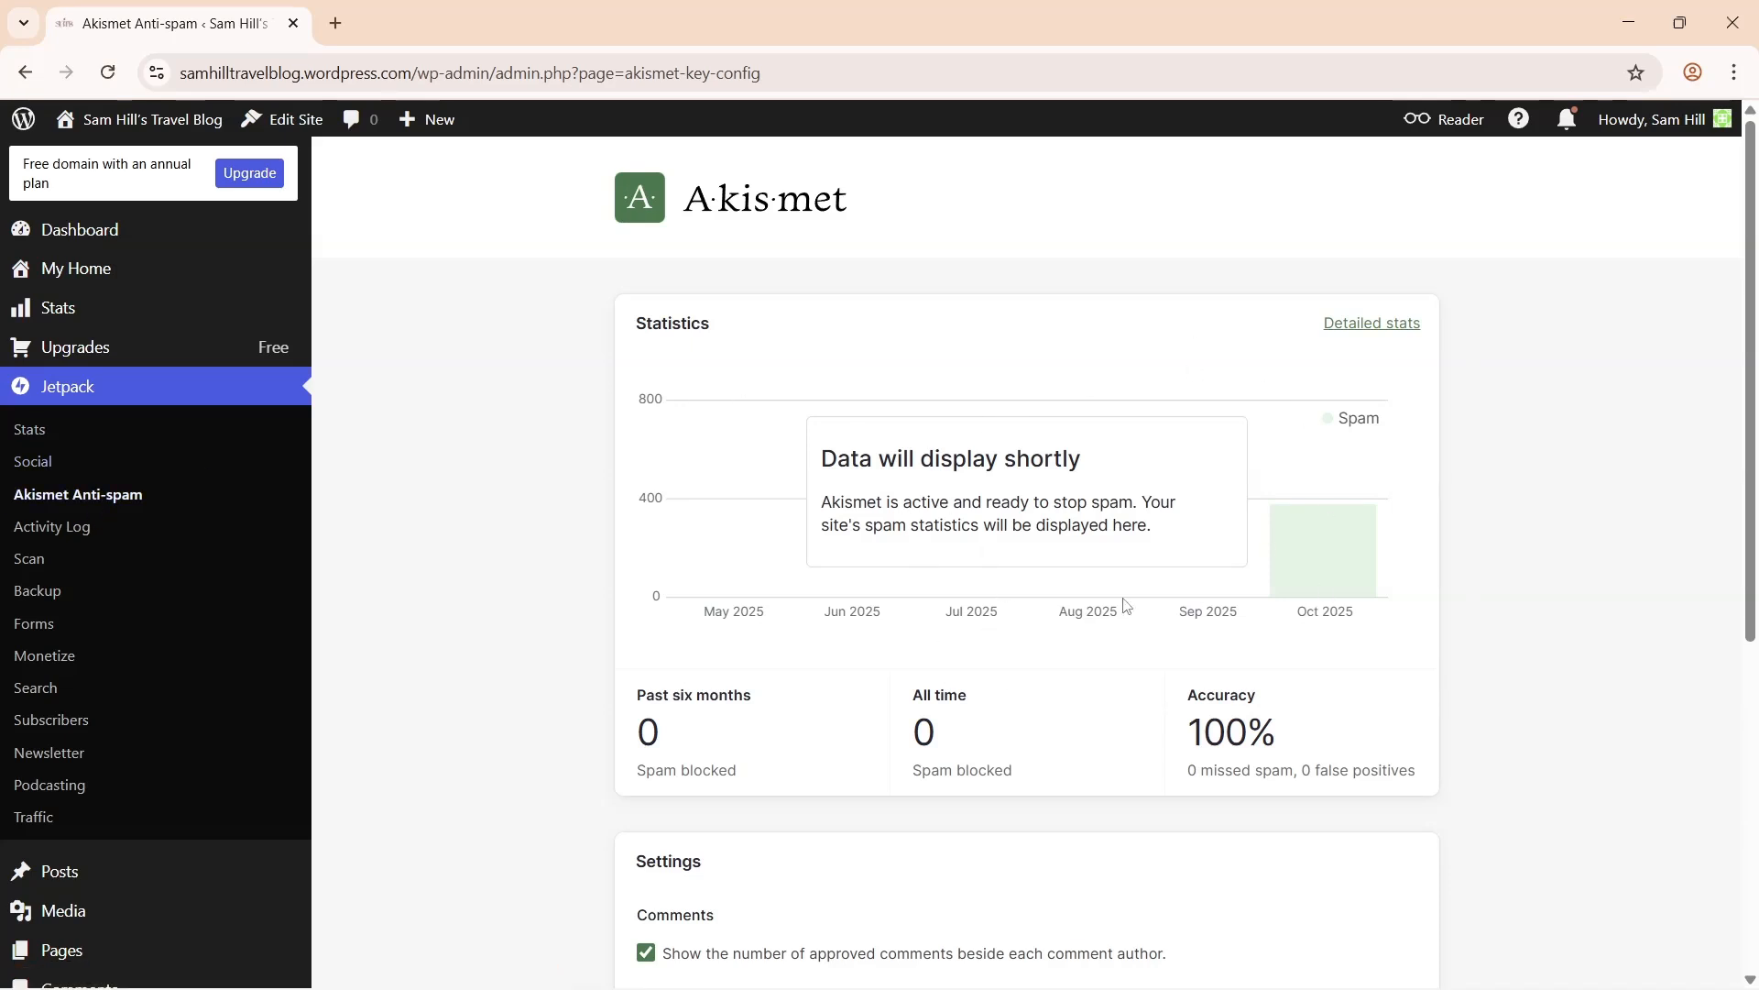
- Scroll through the Akismet Anti-spam page to review its protection status
{"action": "left_click_drag", "start_coordinate": [1757, 518], "coordinate": [1756, 843]}
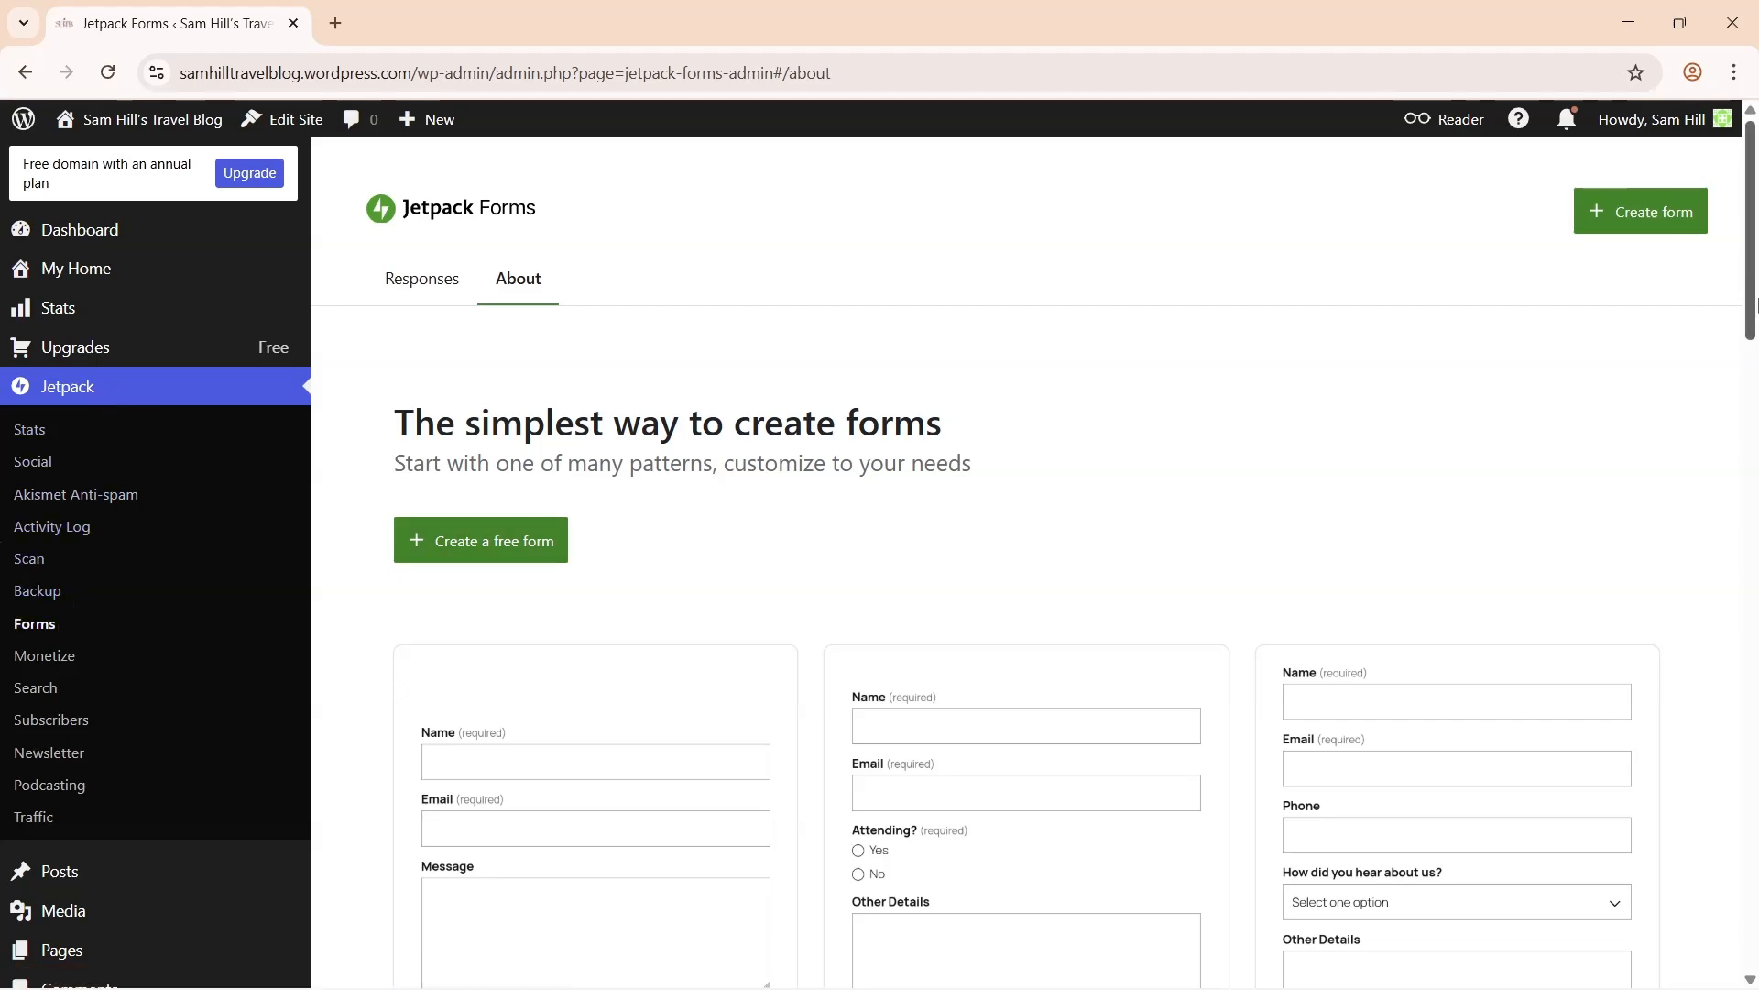
{"action": "left_click_drag", "start_coordinate": [1756, 299], "coordinate": [1756, 258]}
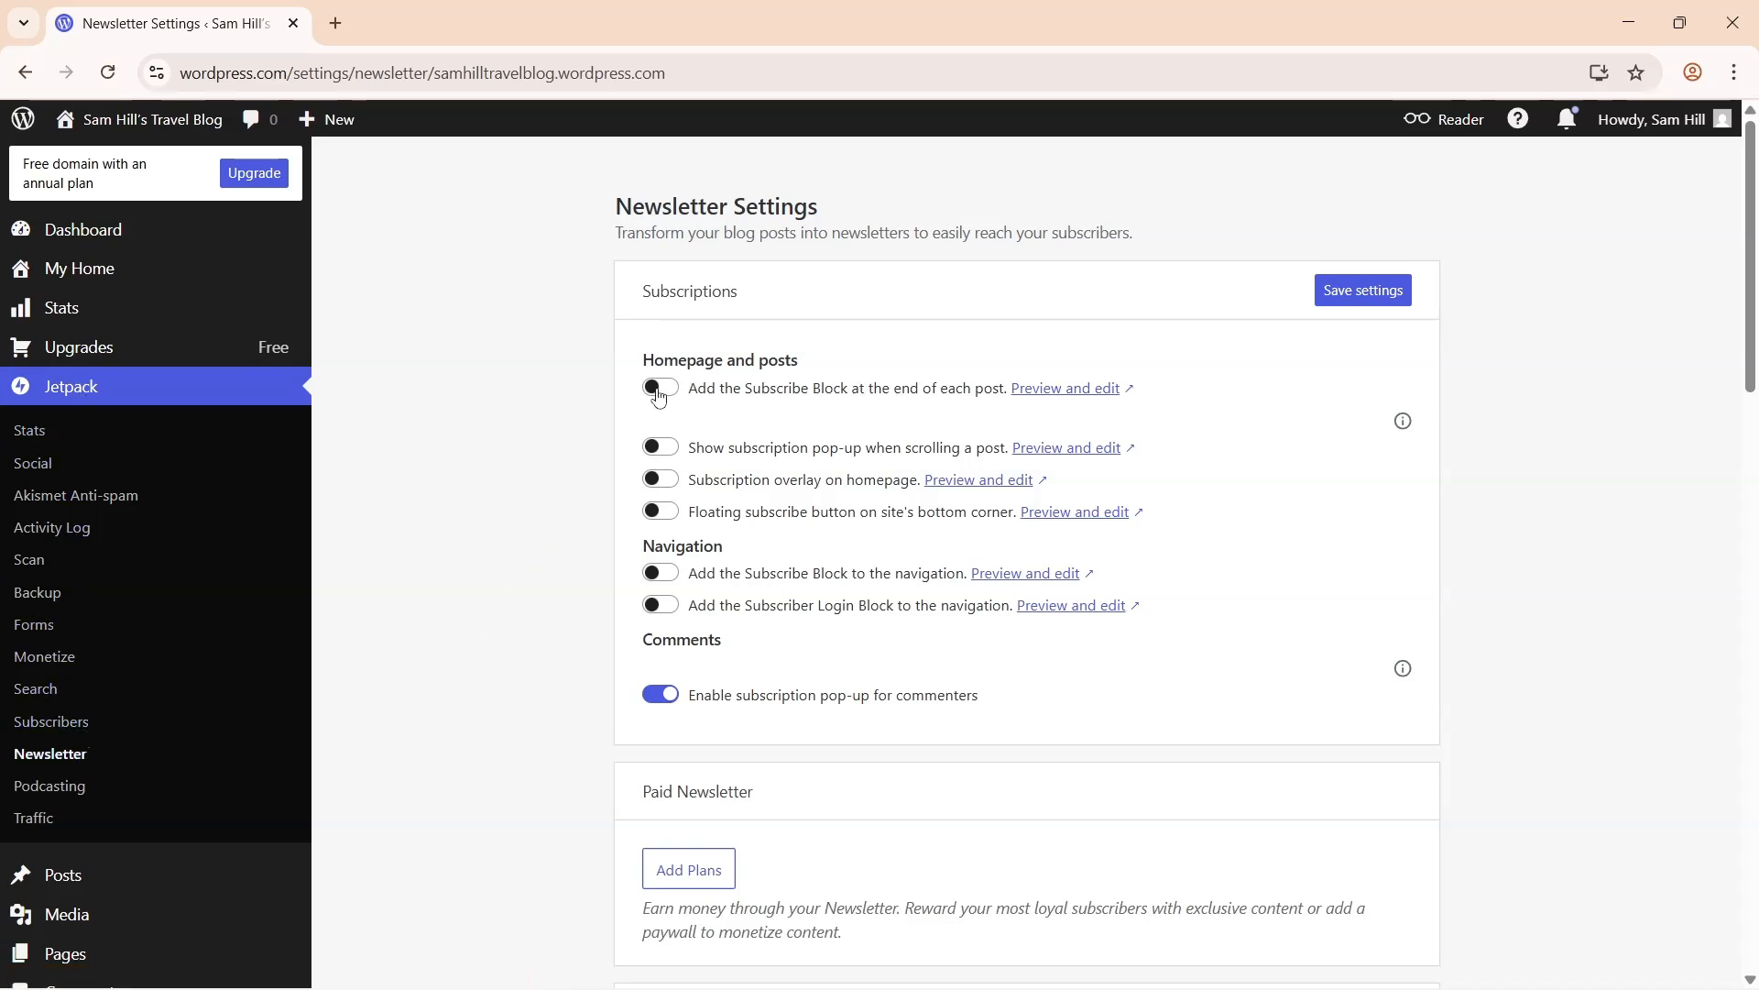
- Turn on the navigation Subscribe block, save the newsletter settings, and visit the live site
{"action": "left_click", "coordinate": [661, 578]}
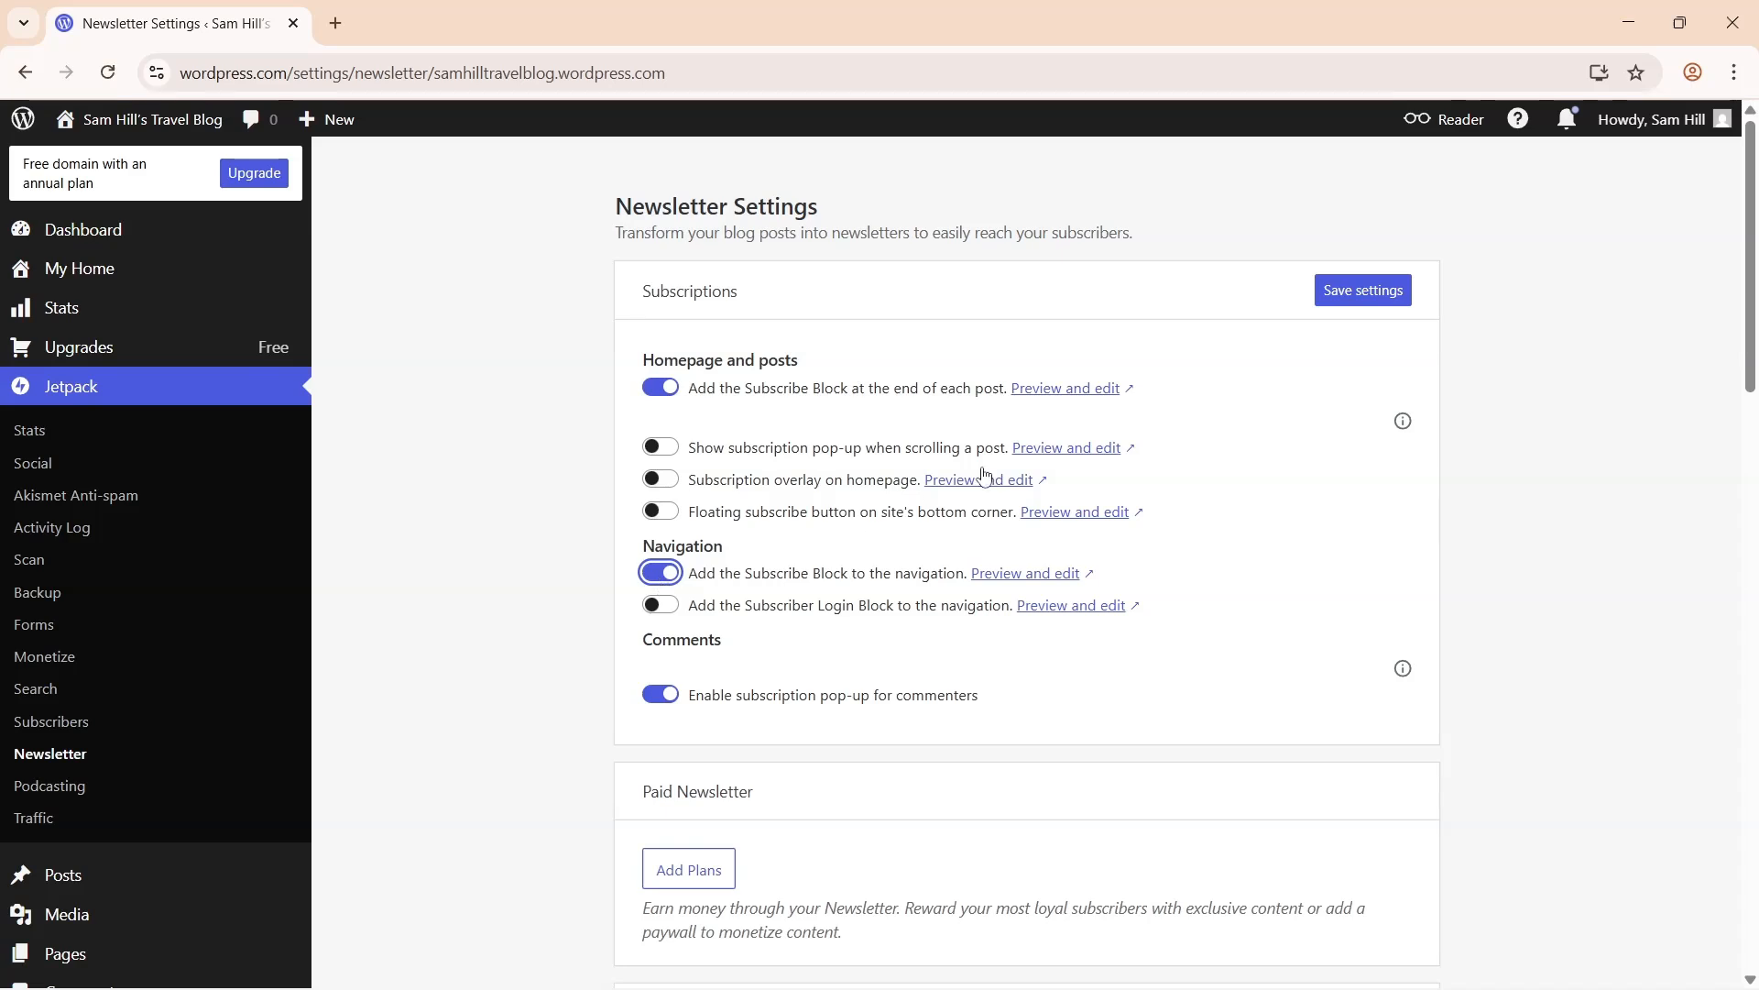
{"action": "left_click", "coordinate": [1352, 290]}
{"action": "mouse_move", "coordinate": [153, 120]}
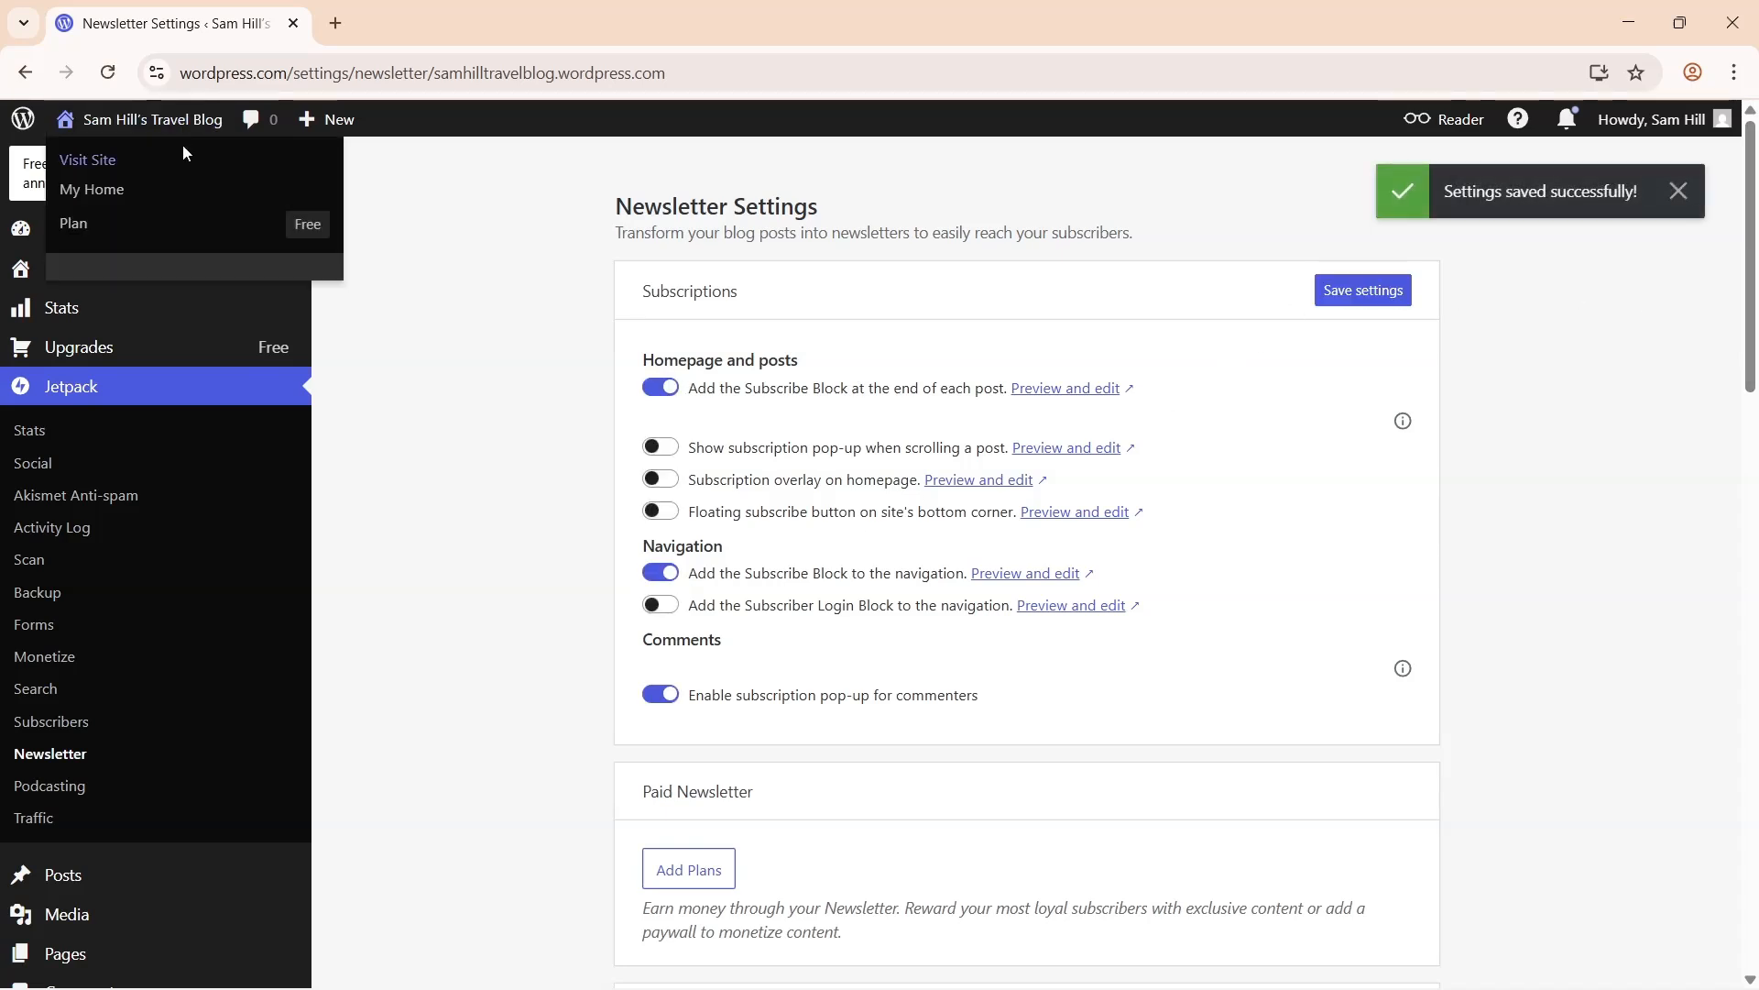
{"action": "left_click", "coordinate": [184, 156]}
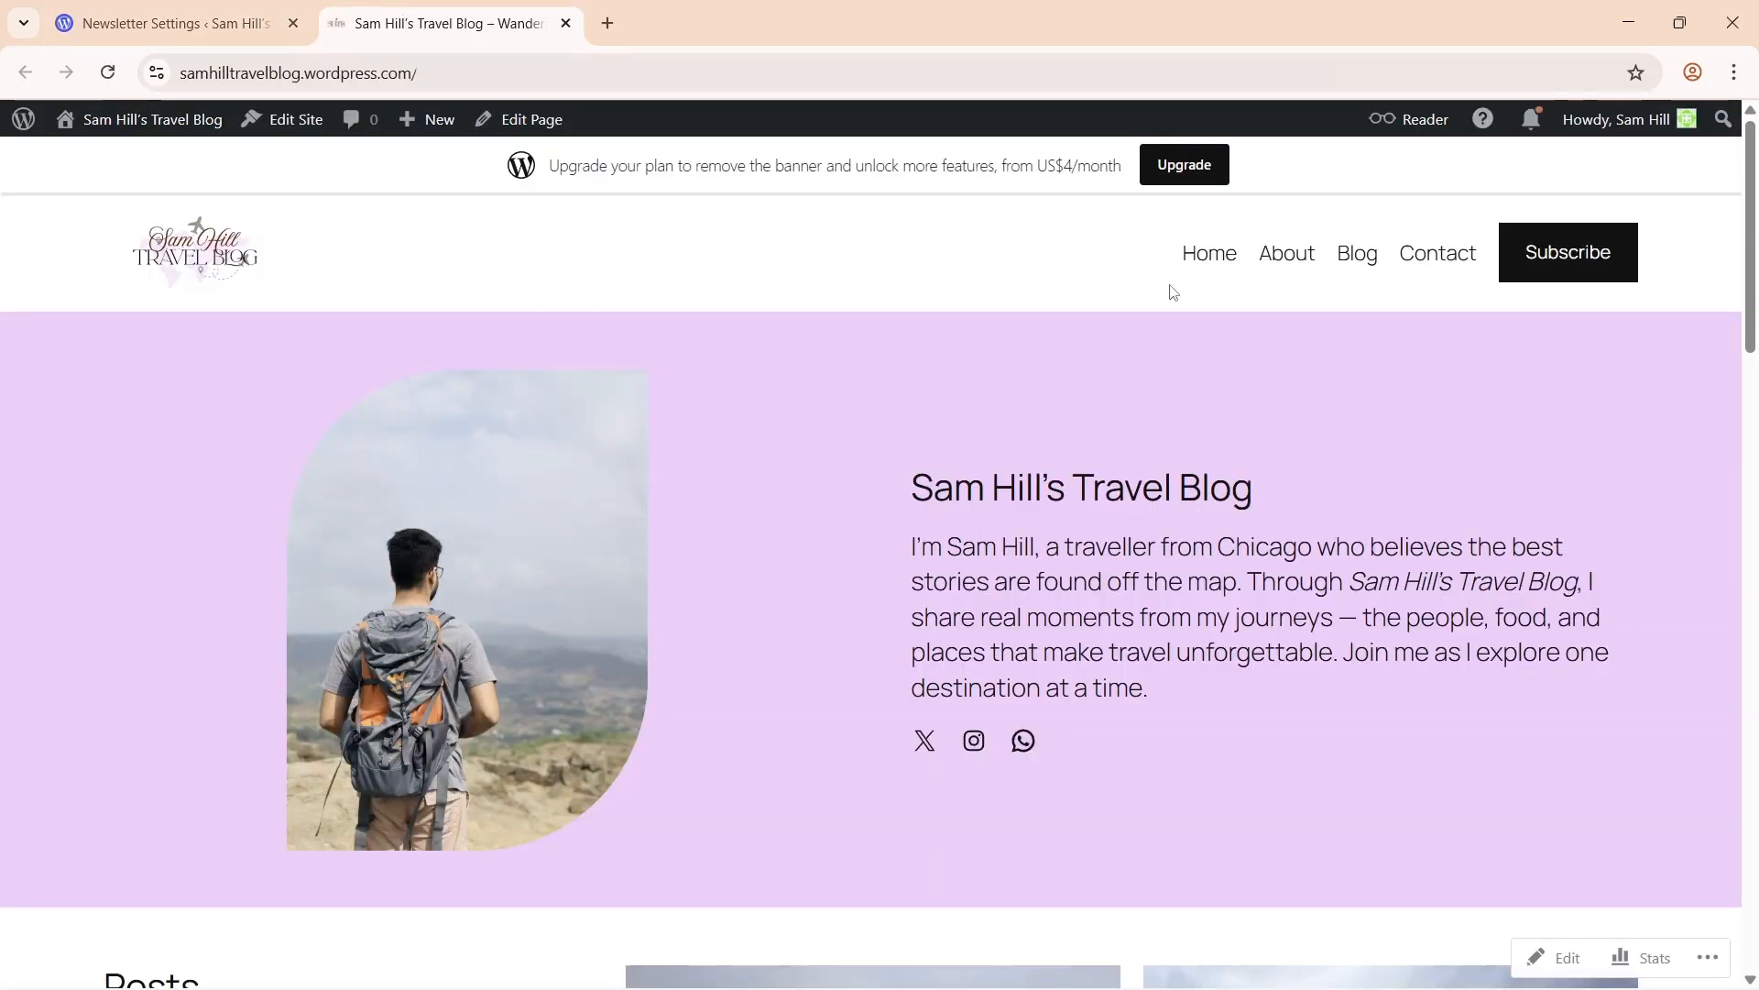